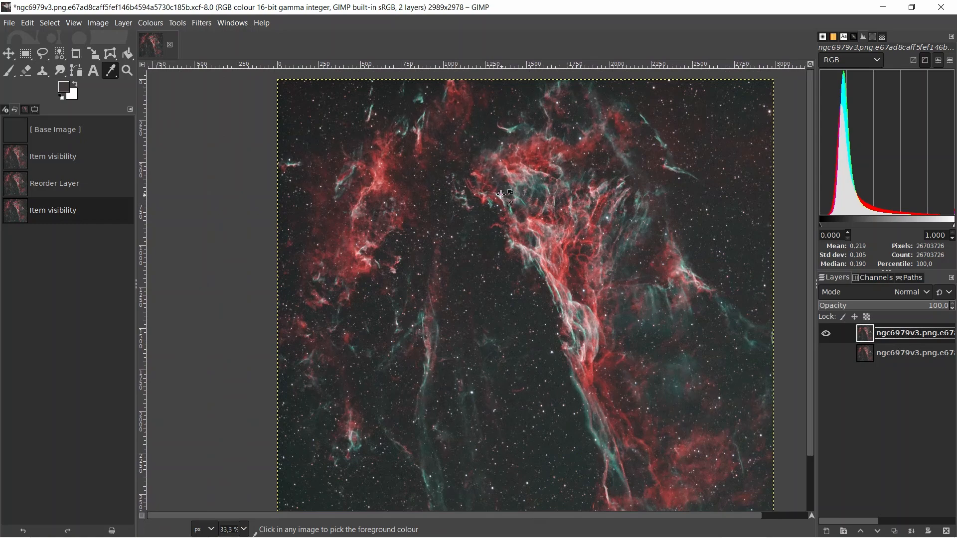
Step: Examine the purple halo around the star beside the green filament, both close up and in the whole nebula image
scroll(502, 194, "down", 1)
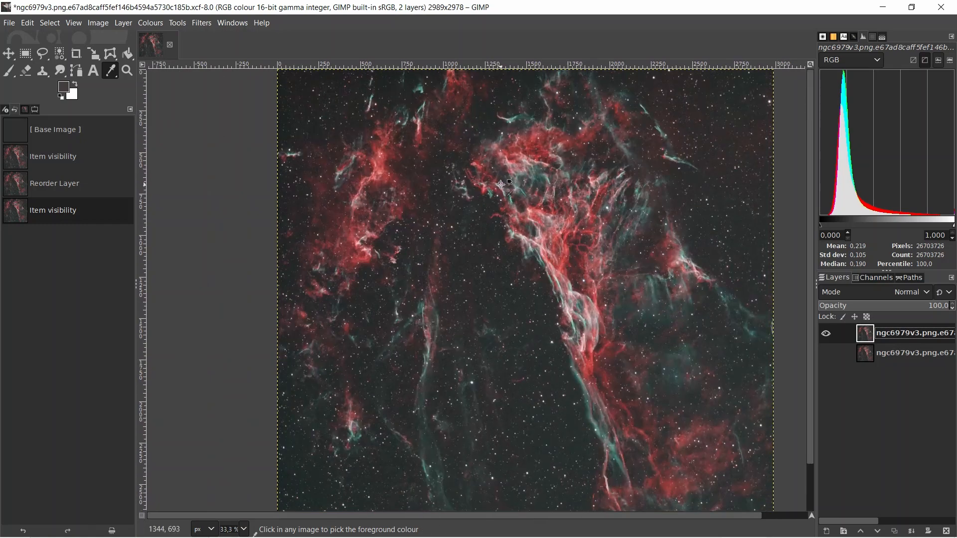
scroll(501, 185, "down", 1)
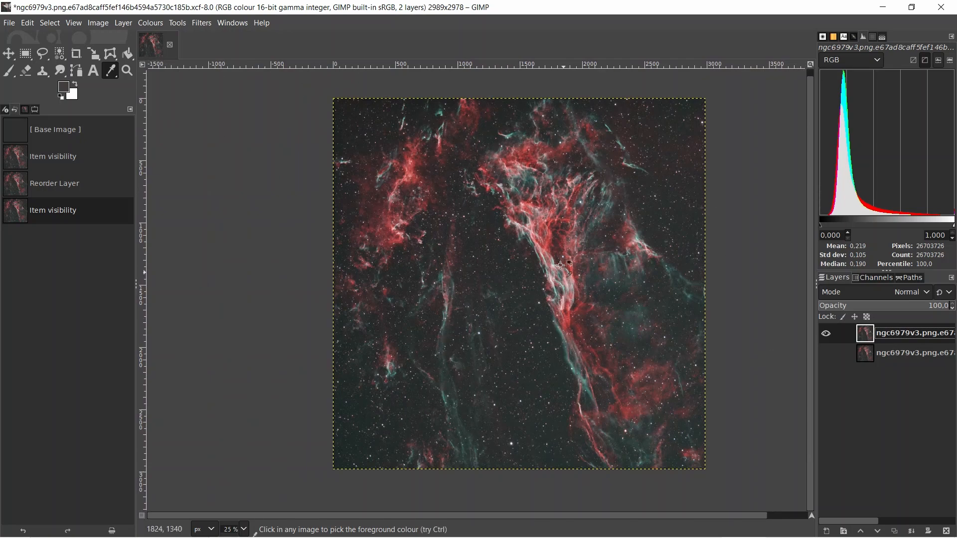
scroll(506, 200, "up", 6)
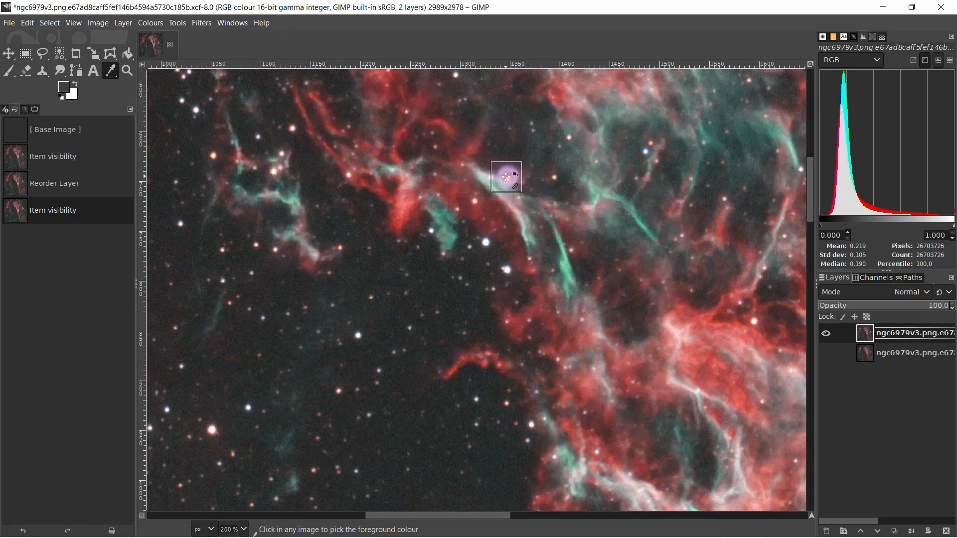
scroll(506, 177, "down", 1)
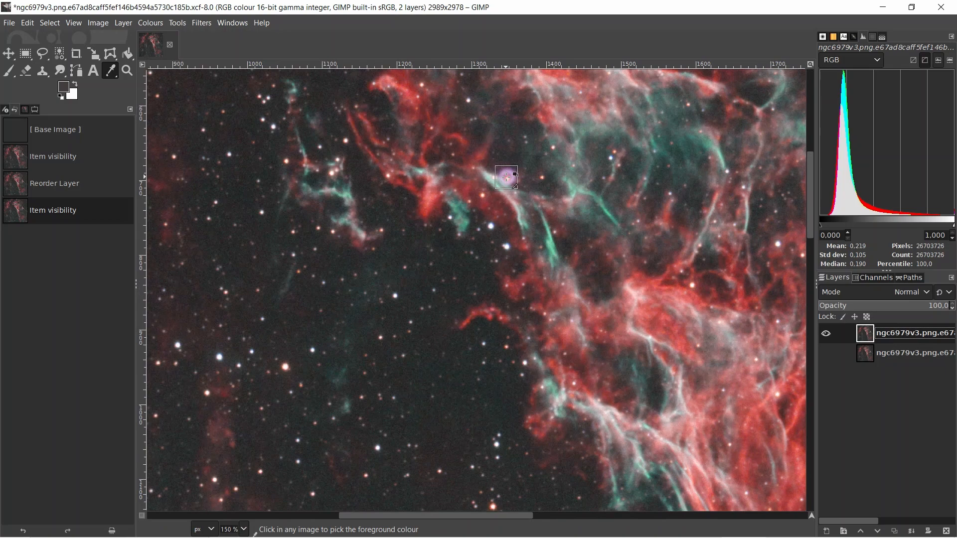
scroll(506, 178, "up", 3)
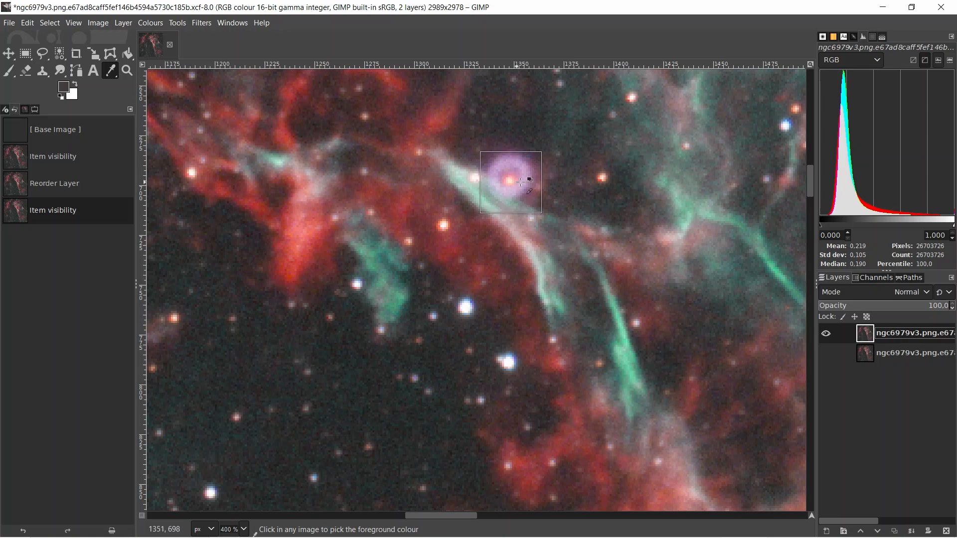
scroll(510, 177, "down", 2)
scroll(514, 178, "down", 6)
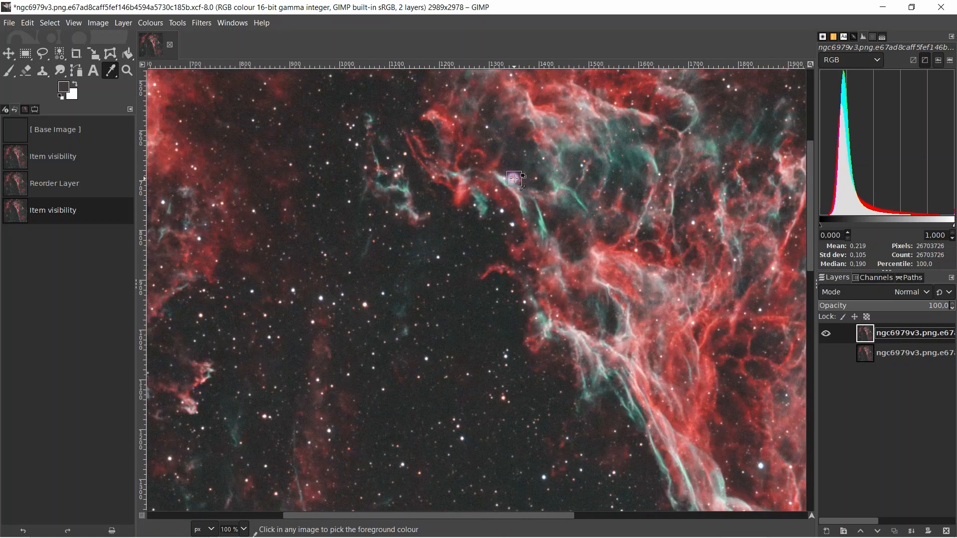
scroll(514, 178, "up", 2)
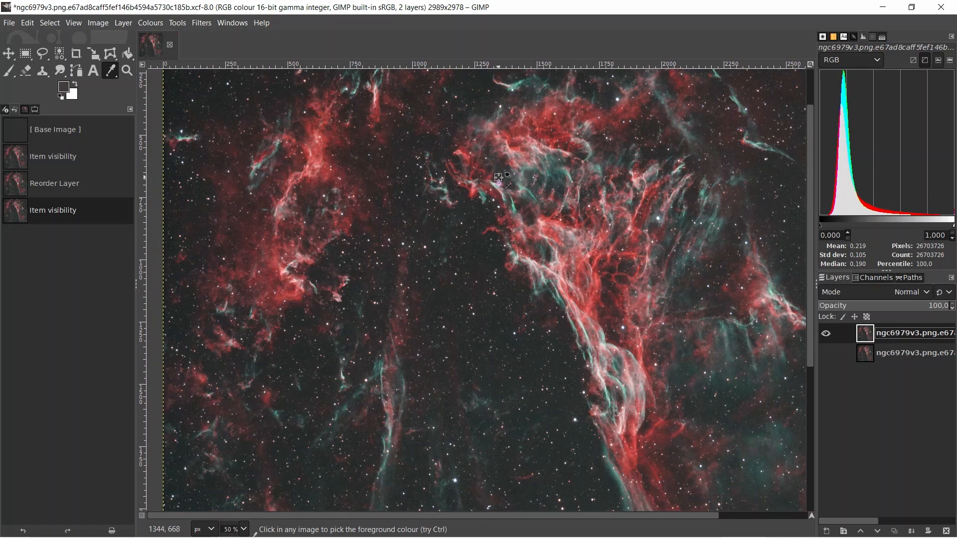
scroll(497, 184, "up", 5)
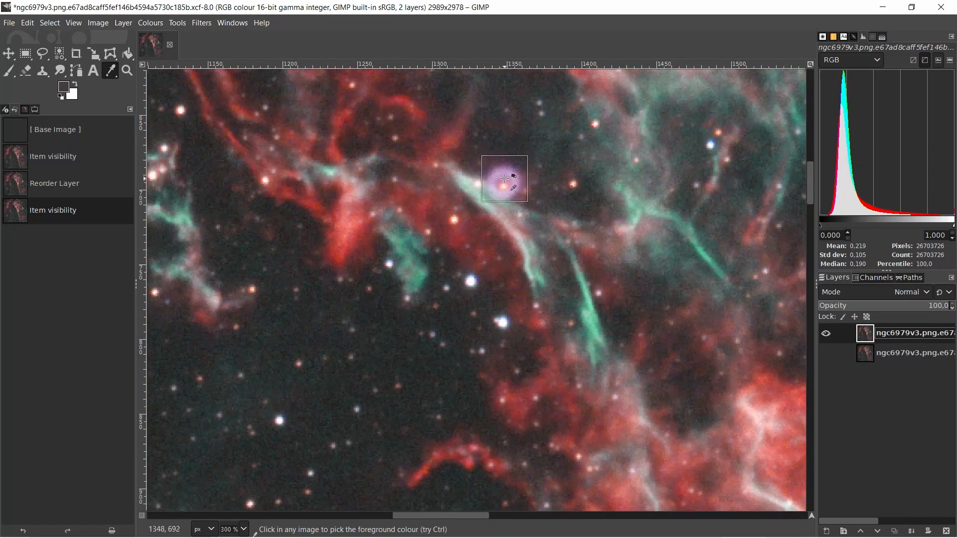
scroll(503, 180, "down", 3)
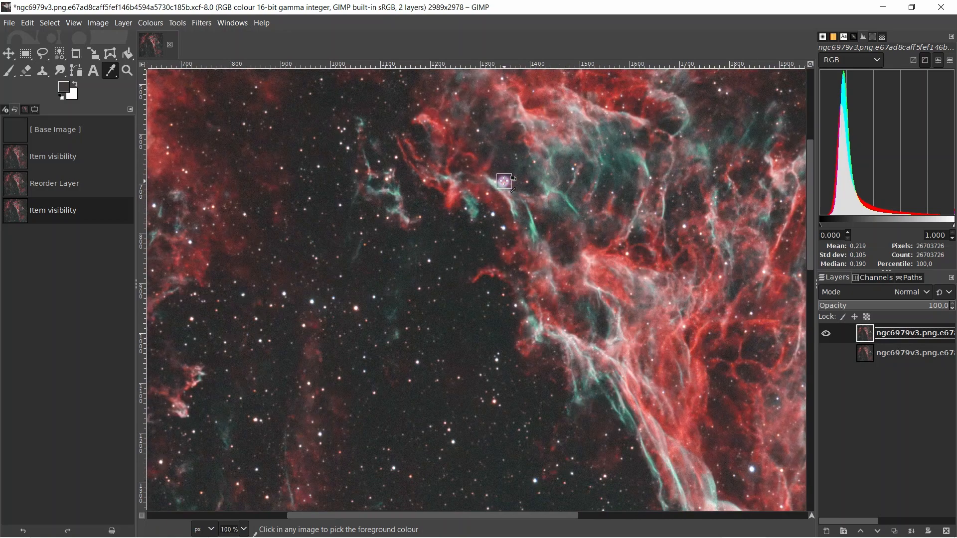
scroll(504, 180, "up", 1)
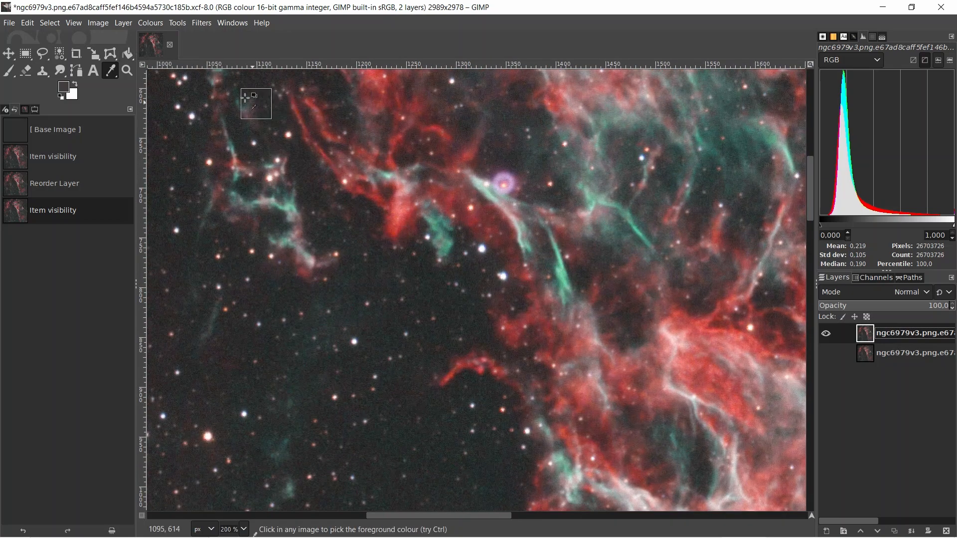
scroll(504, 182, "up", 1)
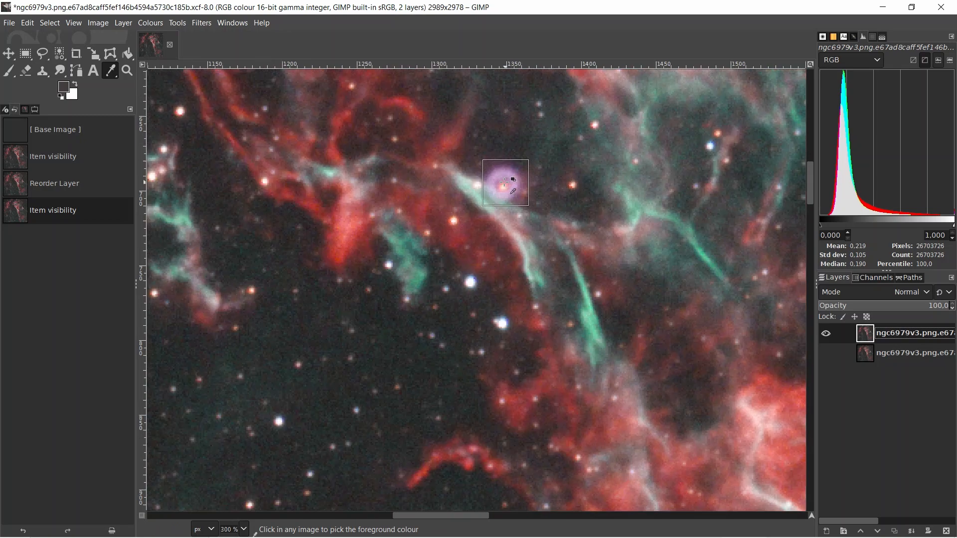
scroll(504, 183, "down", 1)
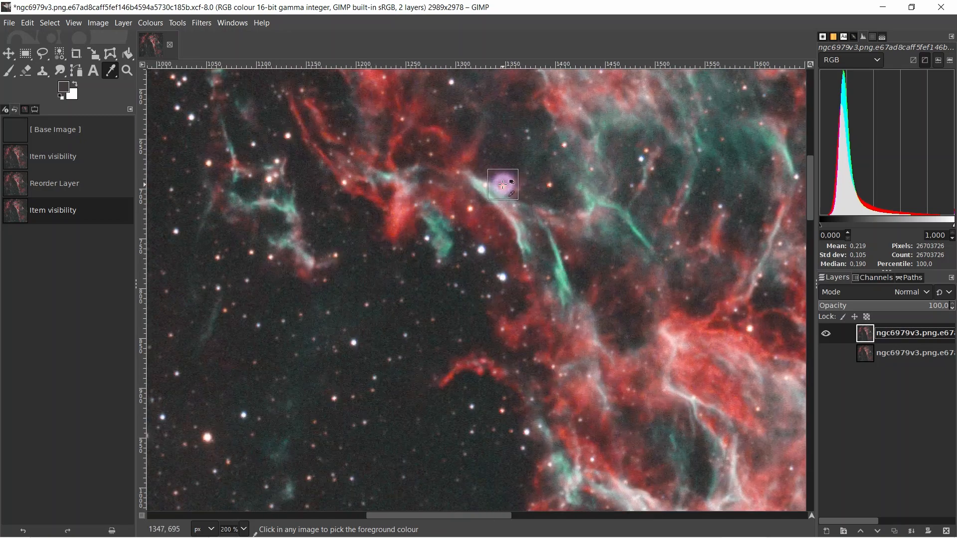
scroll(503, 184, "down", 1)
scroll(503, 184, "up", 1)
scroll(502, 185, "up", 1)
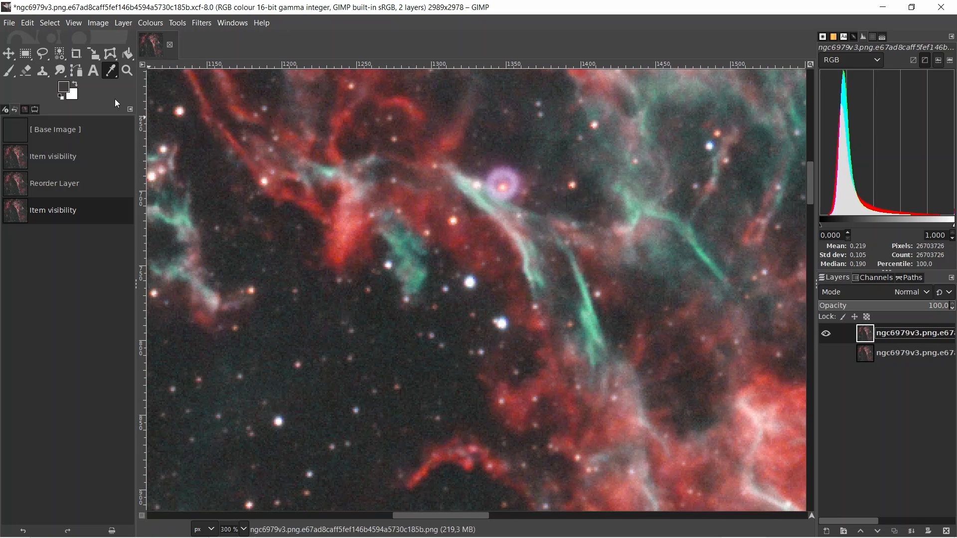
Step: Outline the star's purple halo with a closed, roughly circular polygonal selection using the Free Select tool
left_click(45, 56)
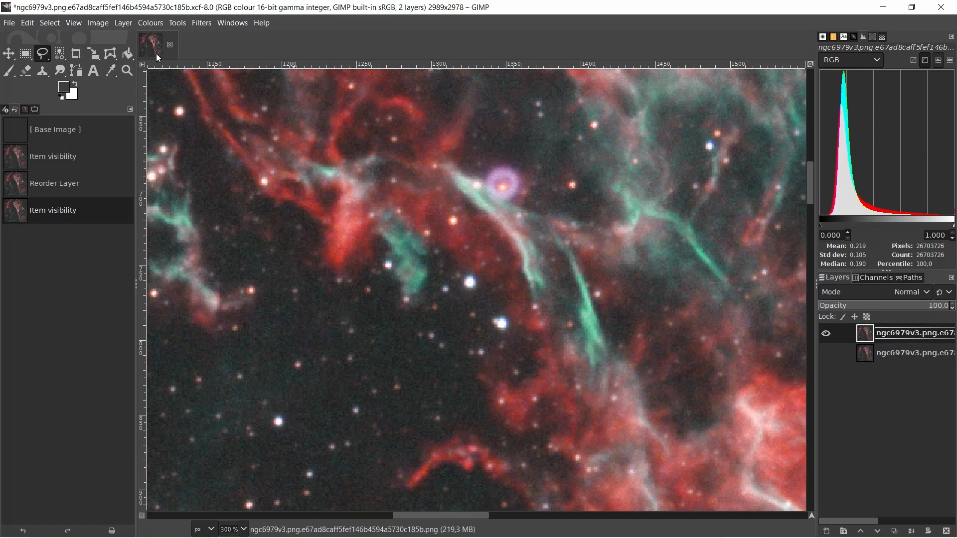
left_click(527, 175)
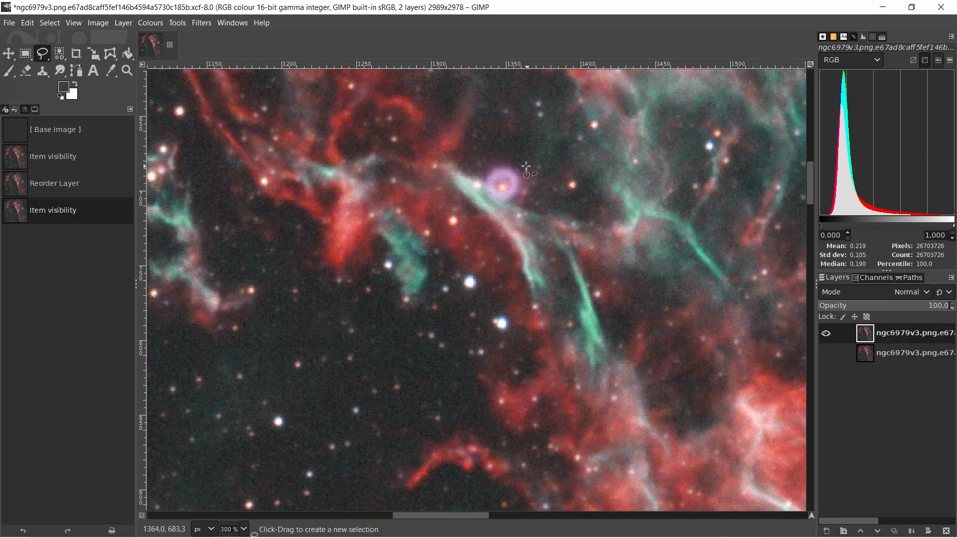
scroll(507, 166, "up", 3)
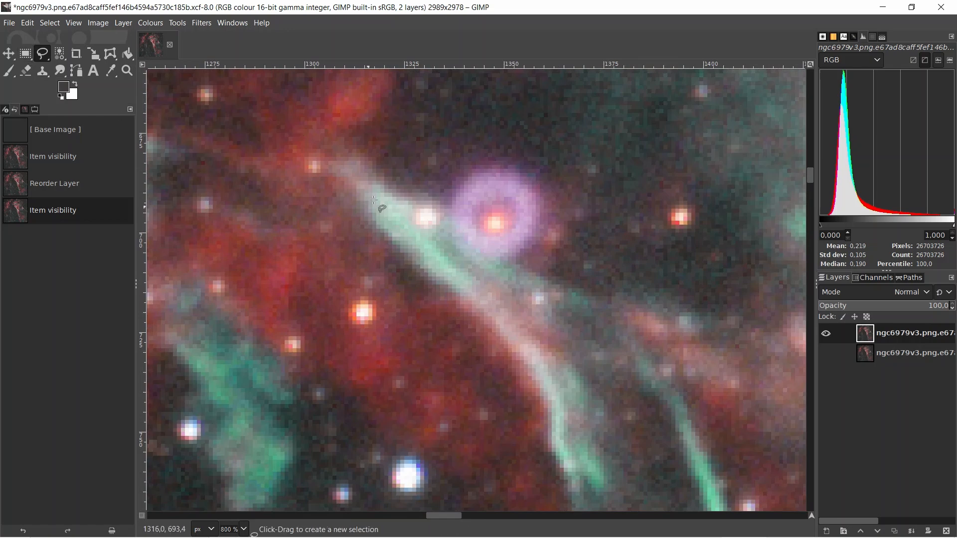
left_click(506, 161)
left_click(532, 174)
left_click(549, 198)
left_click(545, 234)
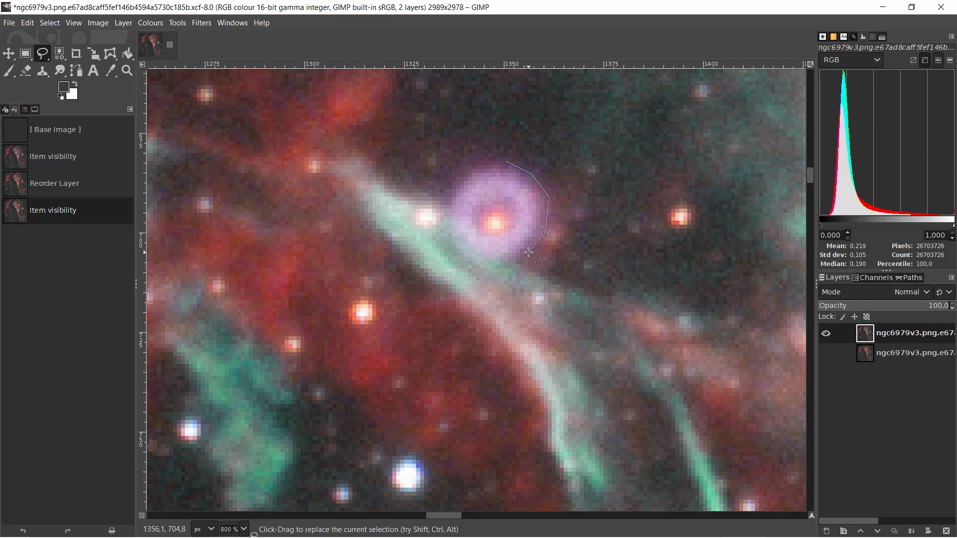
left_click(526, 253)
left_click(511, 261)
left_click(491, 258)
left_click(473, 252)
left_click(456, 230)
left_click(452, 211)
left_click(467, 173)
left_click(485, 163)
left_click(506, 161)
key("Return")
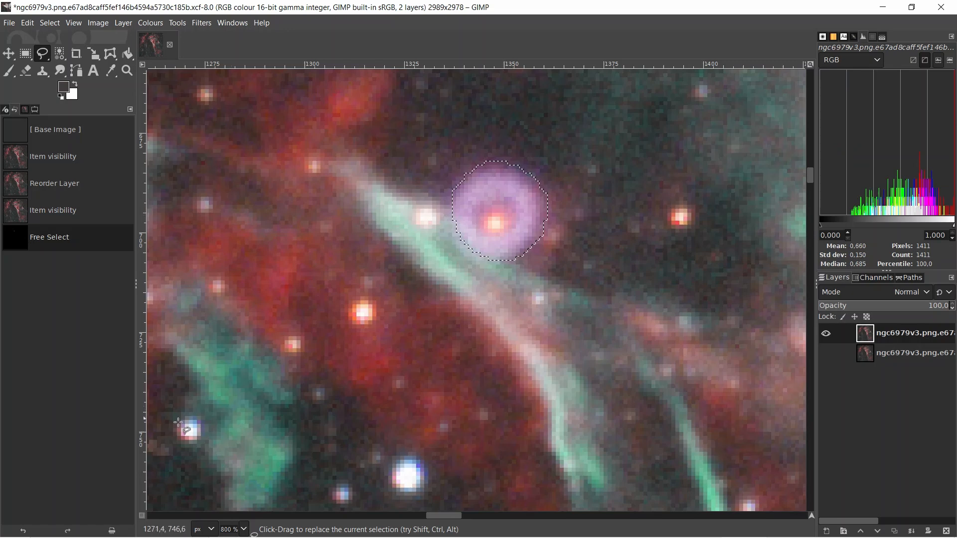
Step: Check the area covered by the circular halo selection with Quick Mask, returning to the normal selection view
left_click(142, 516)
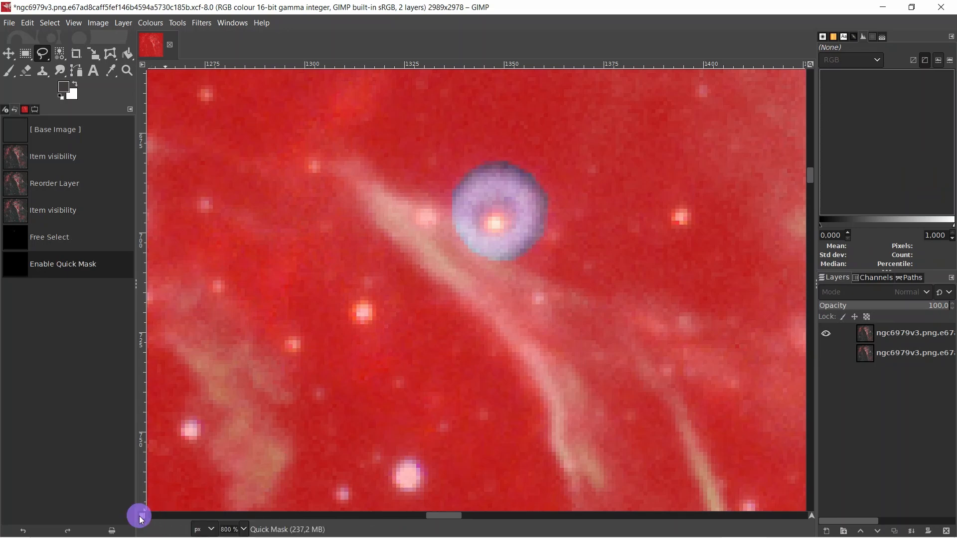
left_click(142, 517)
left_click(142, 516)
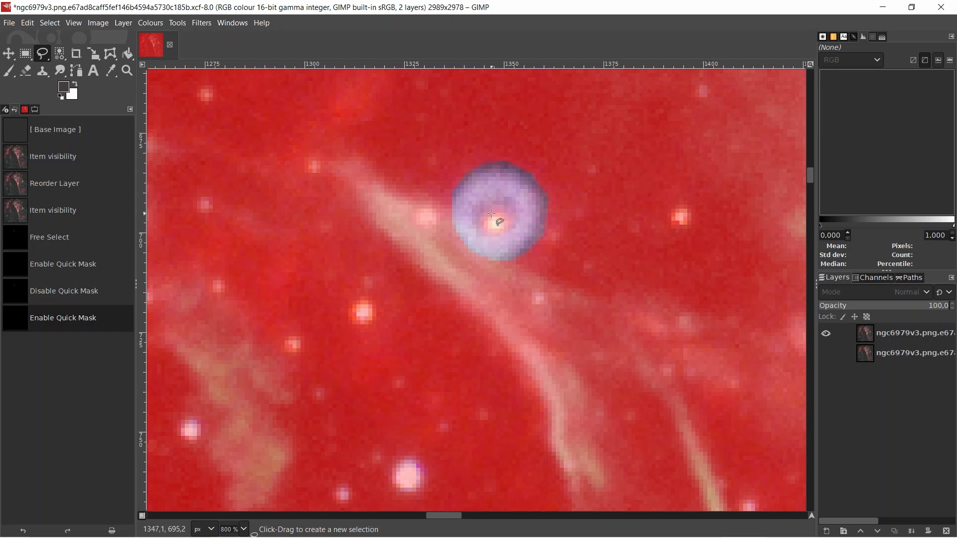
left_click(144, 517)
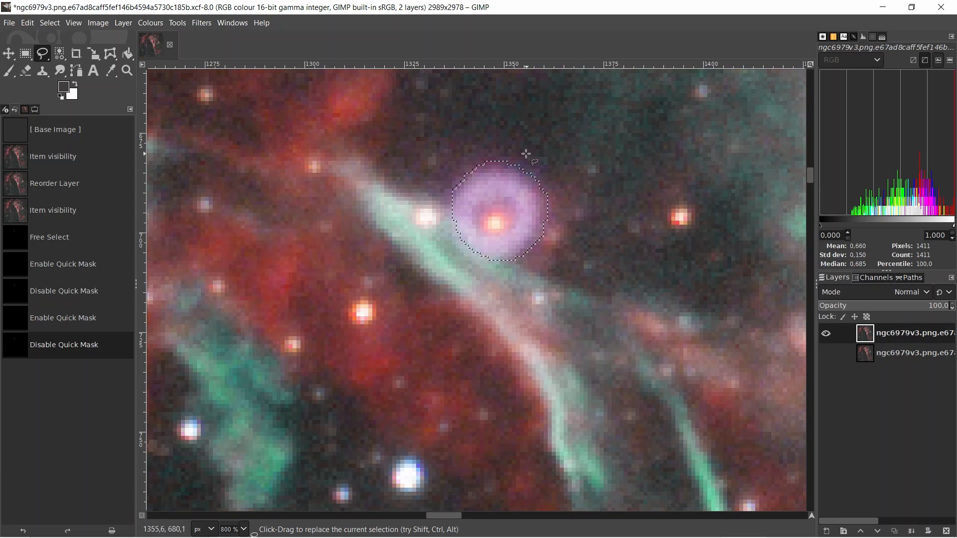
Step: Subtract the star's bright core from the halo selection with Free Select and check the resulting ring in Quick Mask
left_click(33, 107)
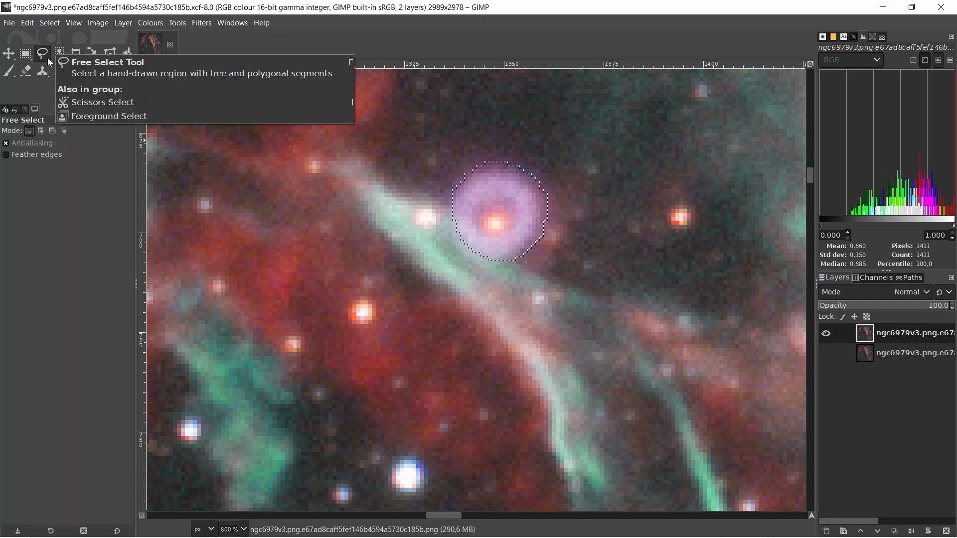
left_click(52, 131)
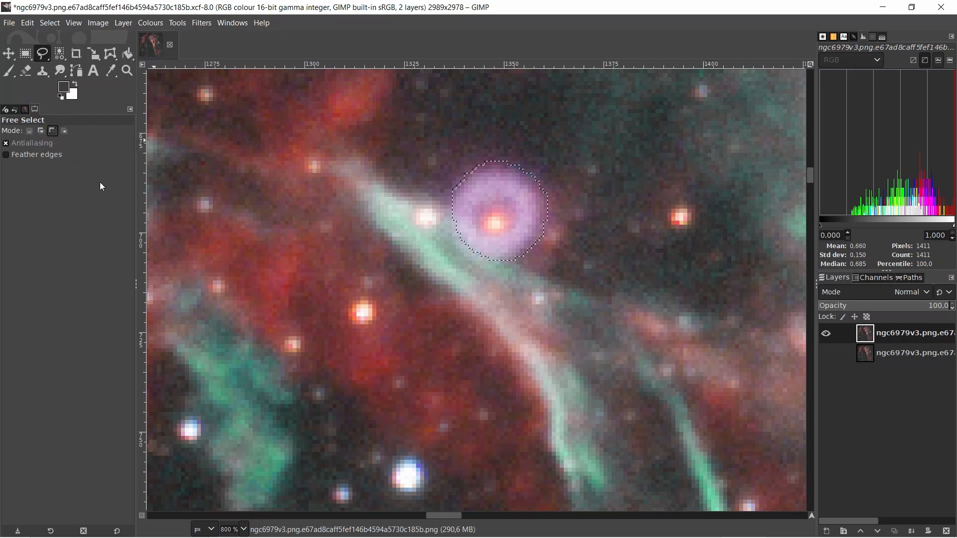
left_click(495, 201)
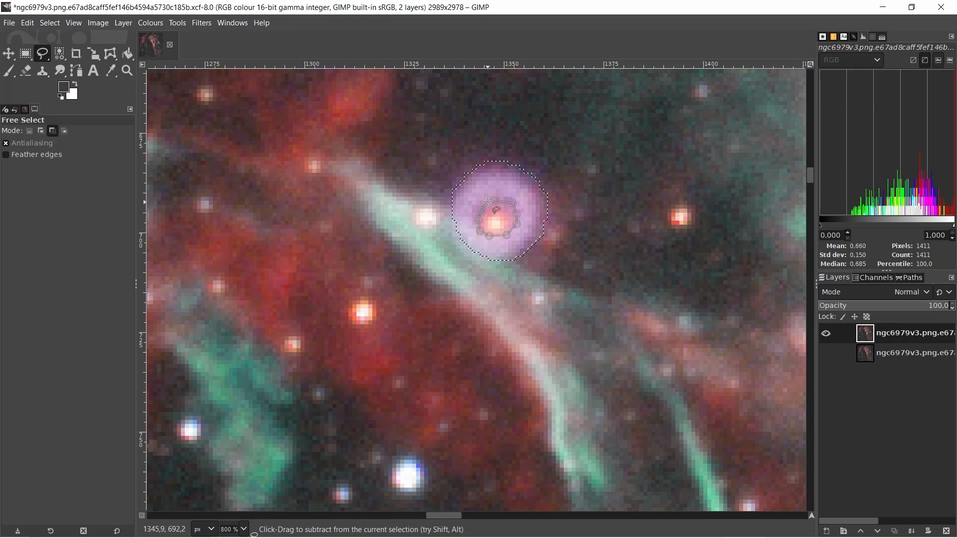
key("Return")
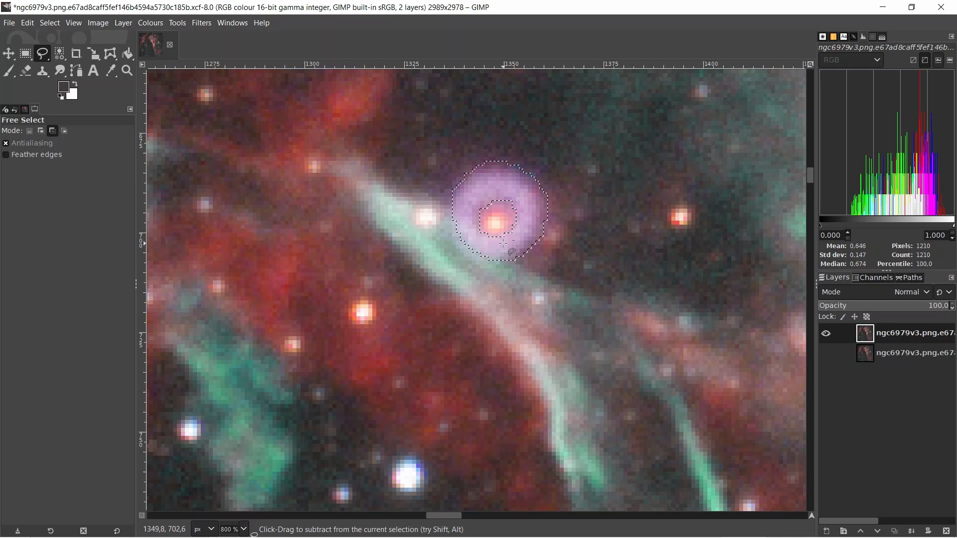
left_click(141, 516)
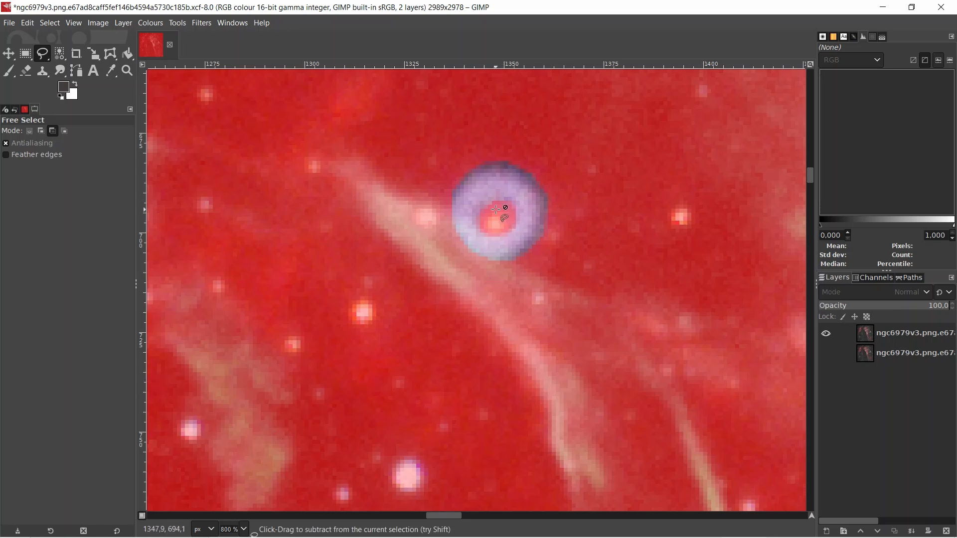
left_click(143, 516)
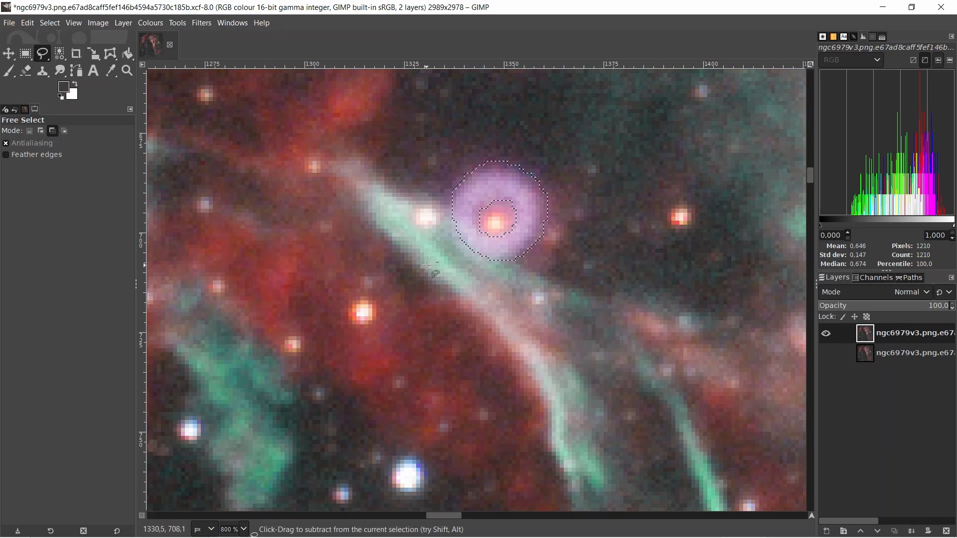
Step: Feather the ring-shaped halo selection by 10 px
left_click(50, 22)
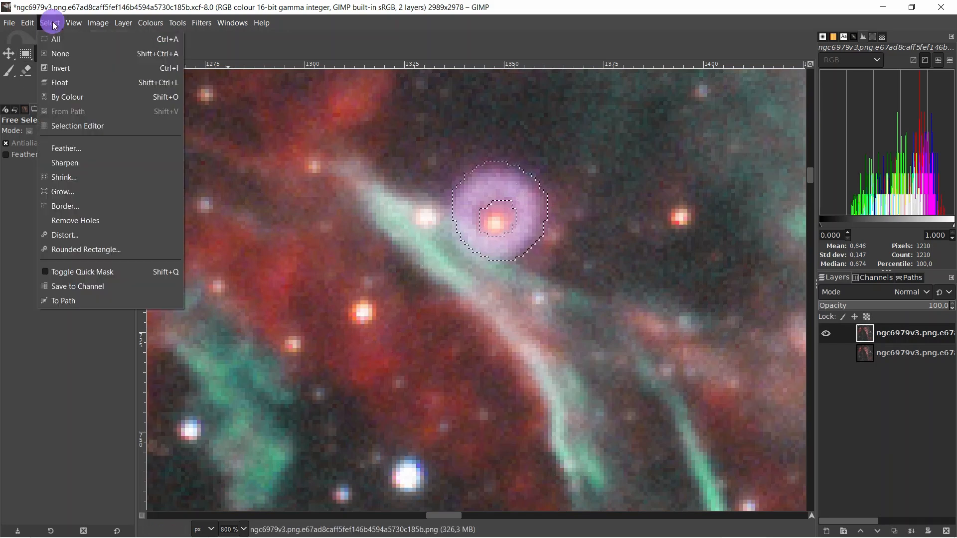
left_click(67, 148)
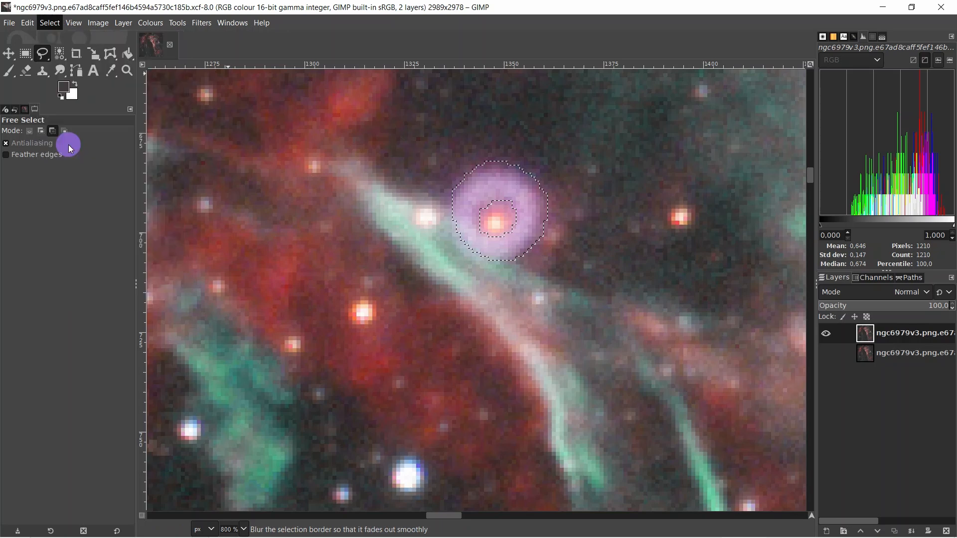
left_click(54, 149)
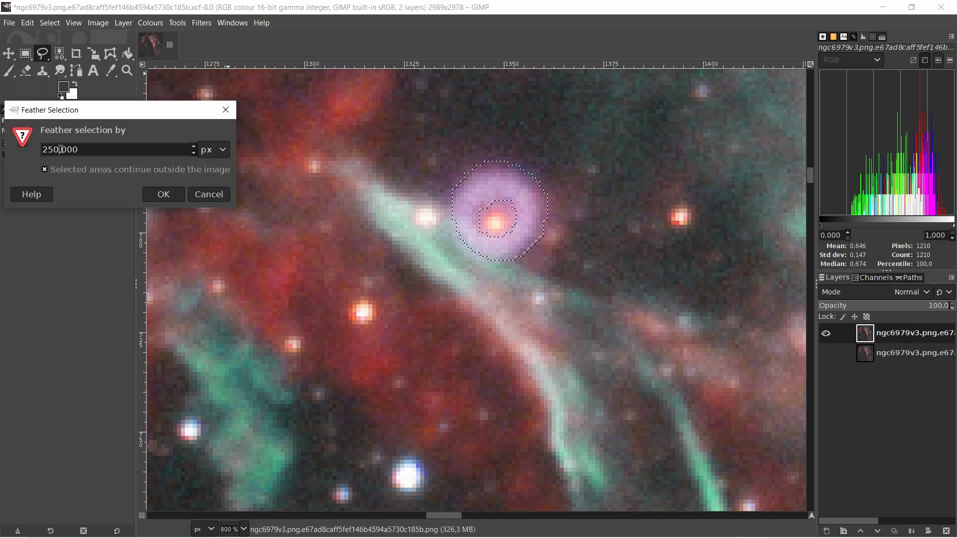
key("BackSpace")
key("BackSpace")
key("BackSpace")
type("10")
left_click(166, 194)
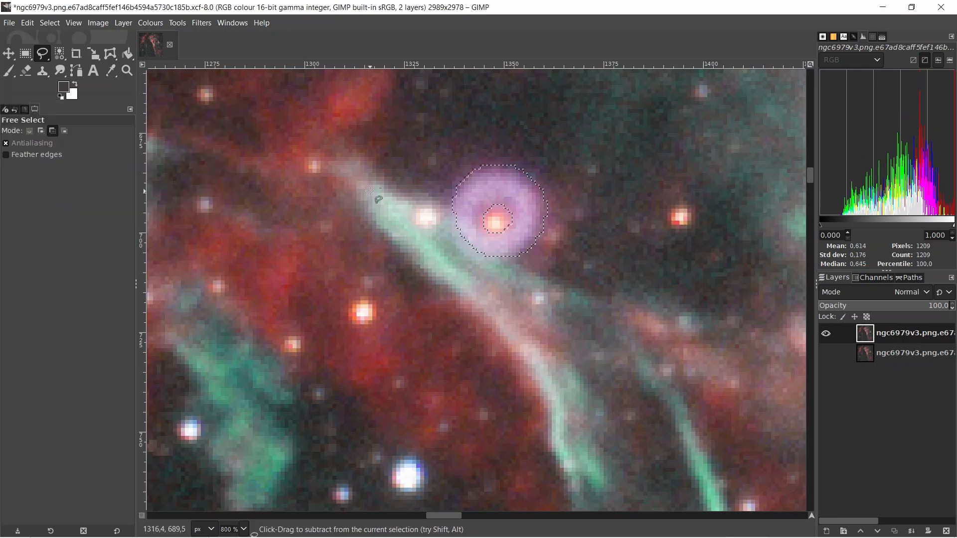
Step: Inspect the softened edges of the ring selection with Quick Mask, then return to the normal view
left_click(142, 516)
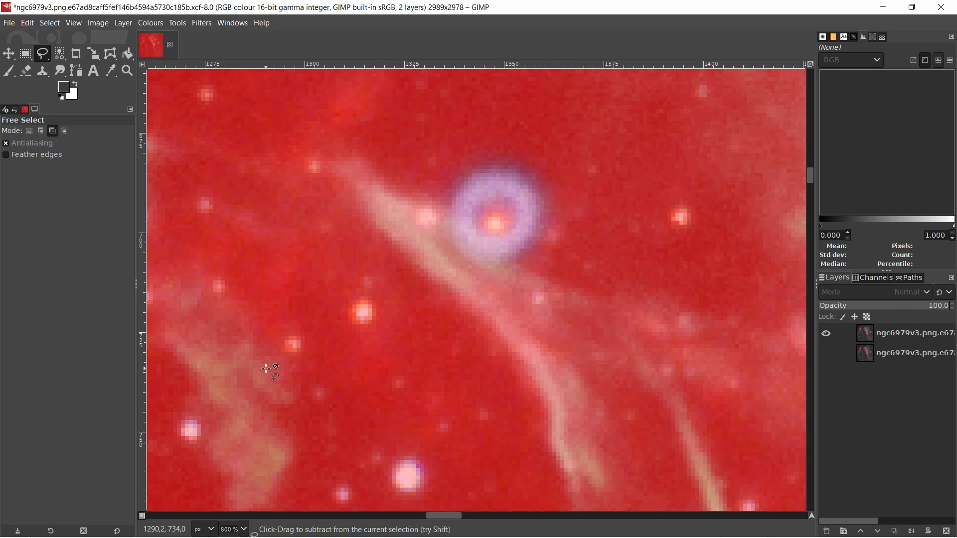
left_click(142, 518)
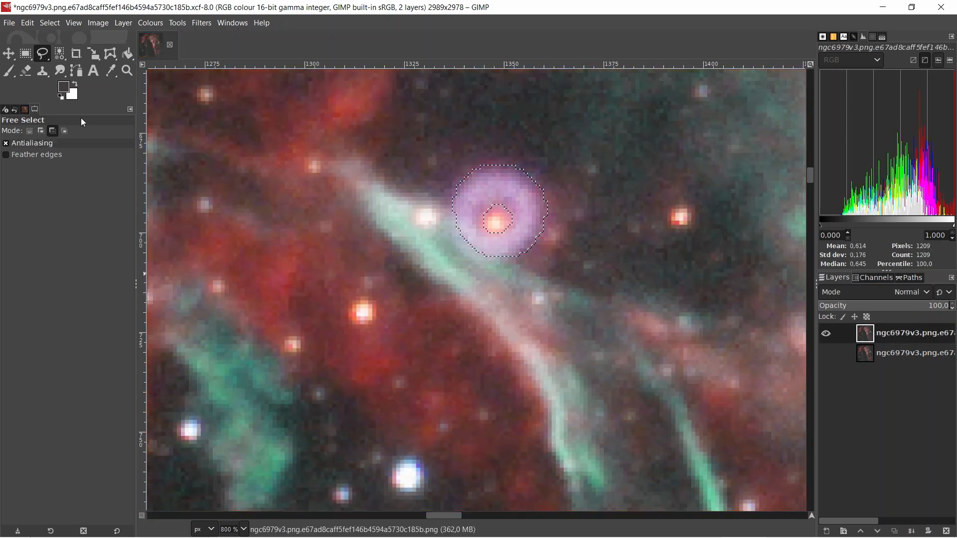
left_click(50, 23)
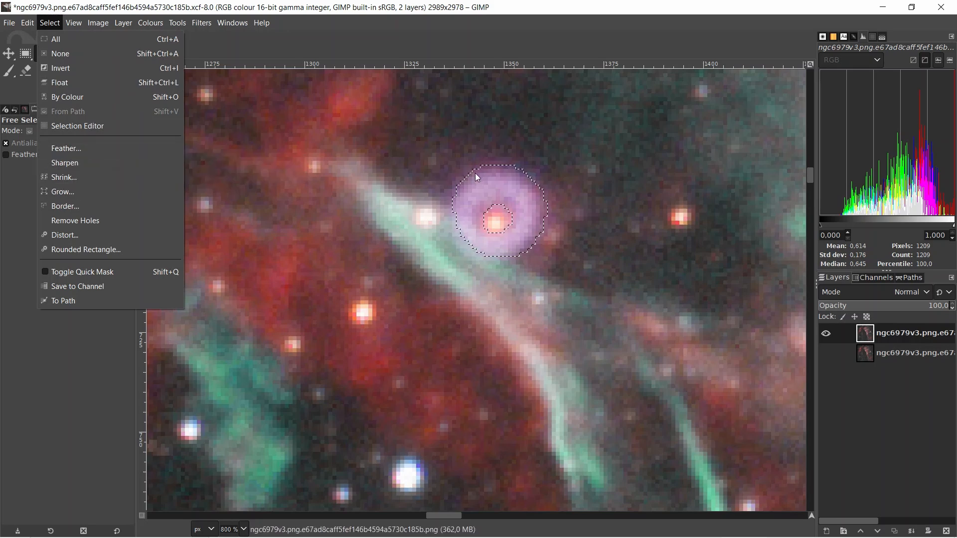
left_click(561, 166)
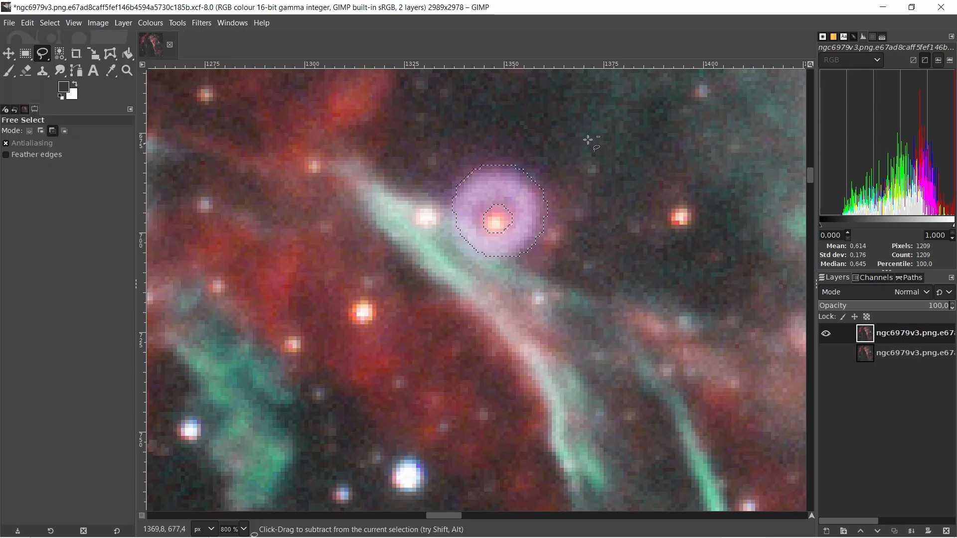
Step: Start a Levels adjustment on the ring selection and set the red channel's midtone gamma to about 0.32
right_click(631, 154)
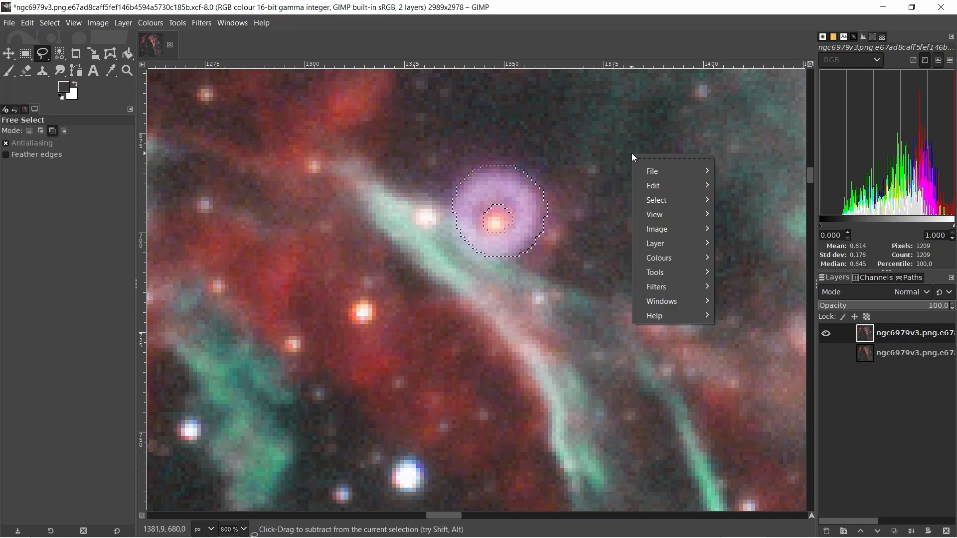
mouse_move(654, 260)
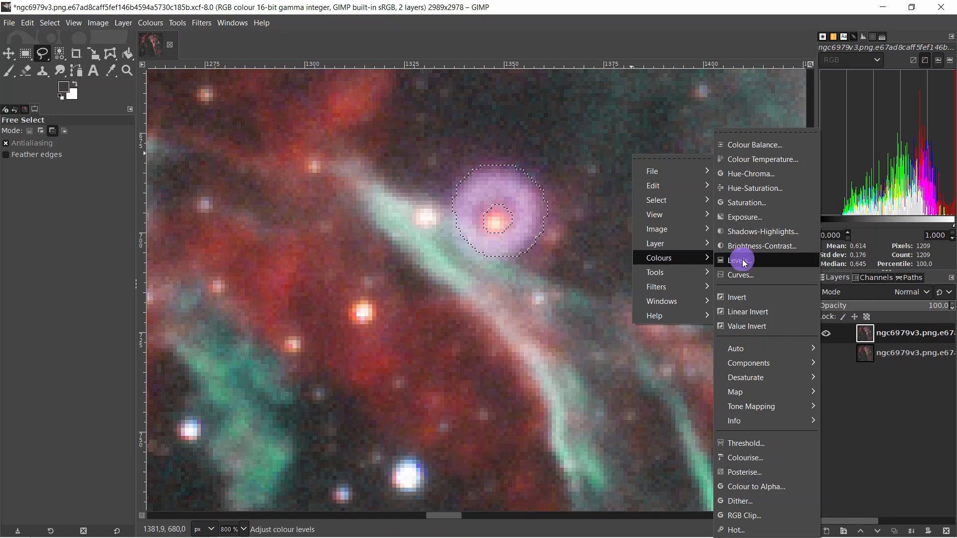
left_click(740, 260)
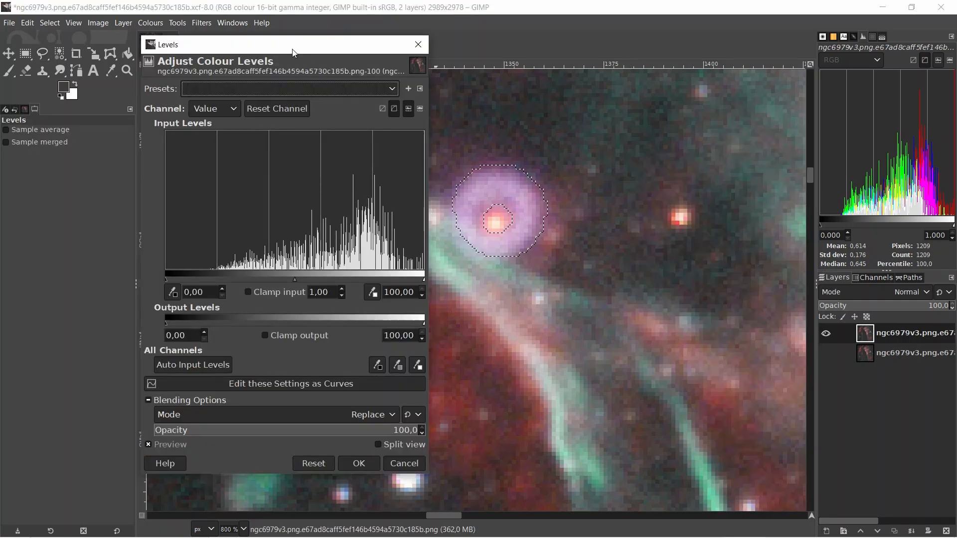
left_click_drag(291, 52, 260, 55)
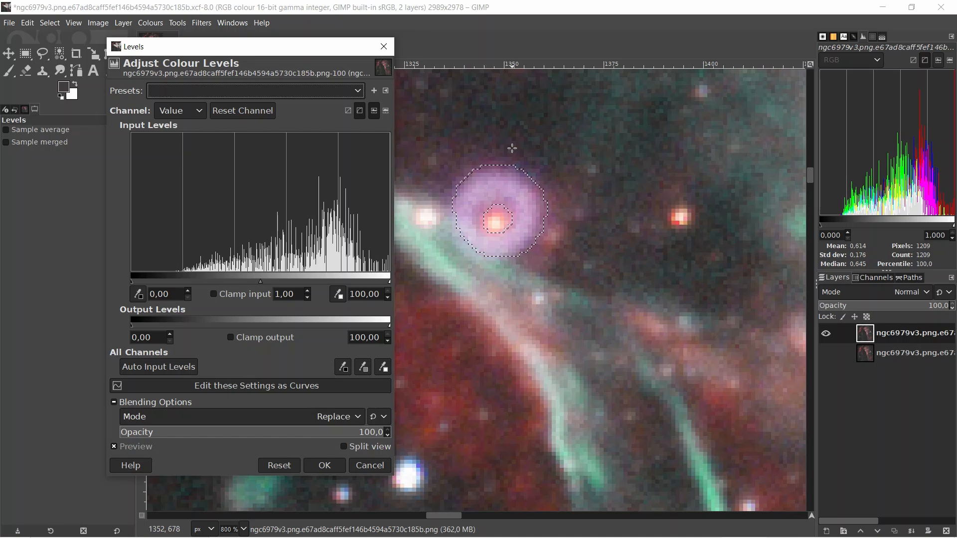
left_click(201, 109)
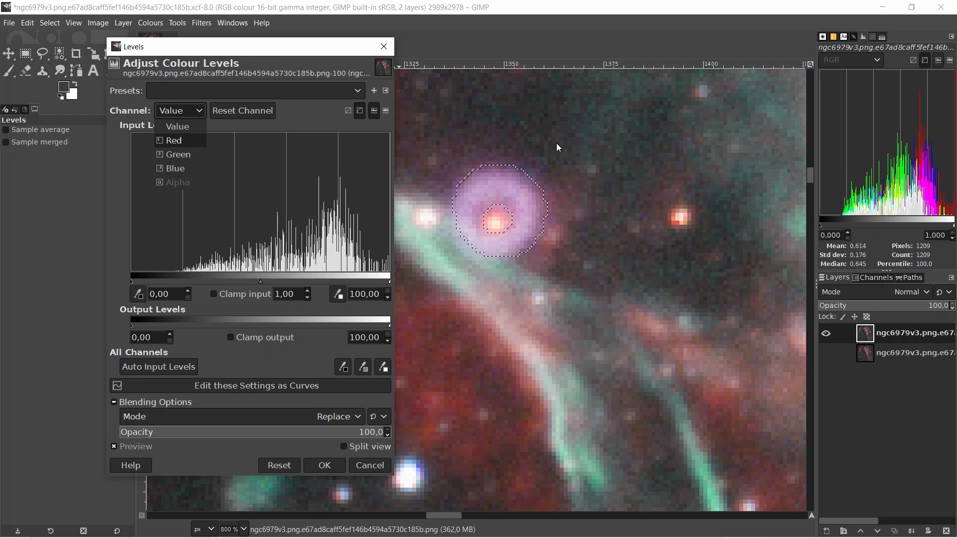
left_click(175, 140)
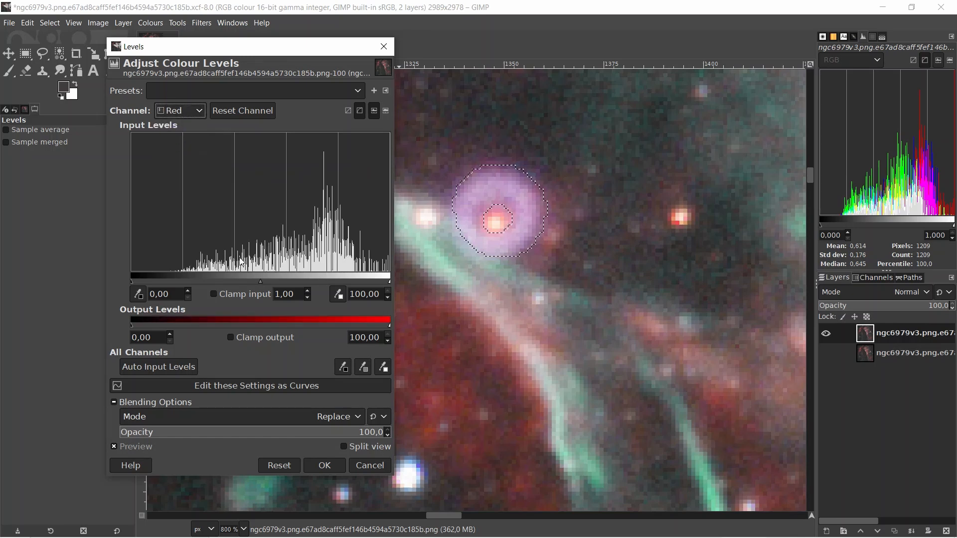
left_click(308, 298)
left_click_drag(267, 282, 324, 287)
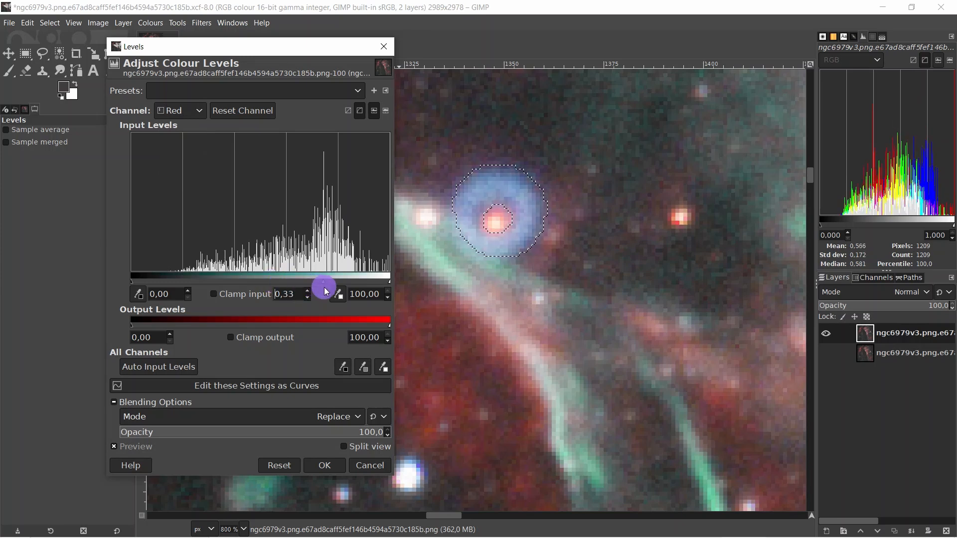
Step: Lower the halo's midtone gamma to about 0.28 for the blue channel and about 0.50 for the green channel
left_click(199, 108)
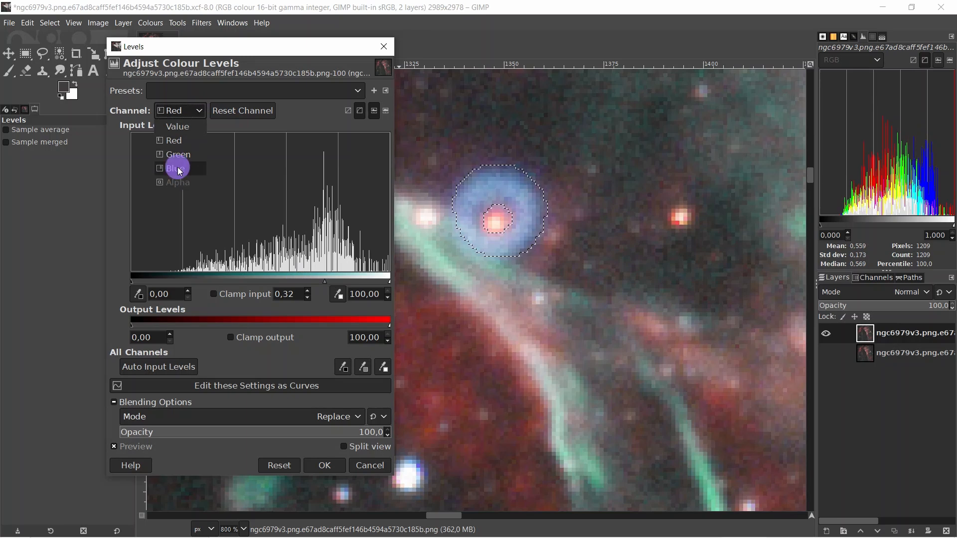
left_click(177, 170)
left_click_drag(261, 280, 334, 295)
left_click(199, 113)
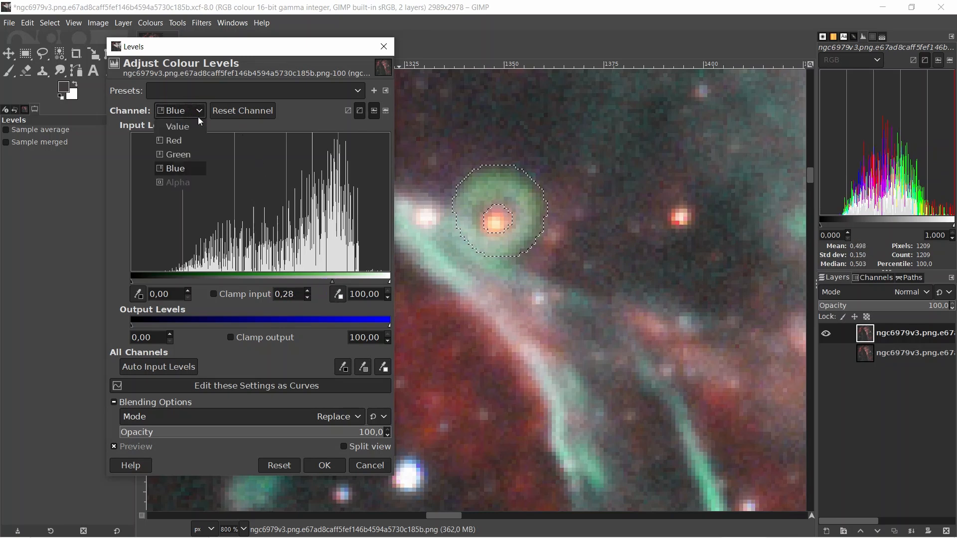
left_click(189, 156)
left_click_drag(261, 282, 297, 289)
Step: Reduce the midtone gamma in Levels to about 0.21 for red and about 0.23 for blue
left_click(199, 111)
left_click(188, 144)
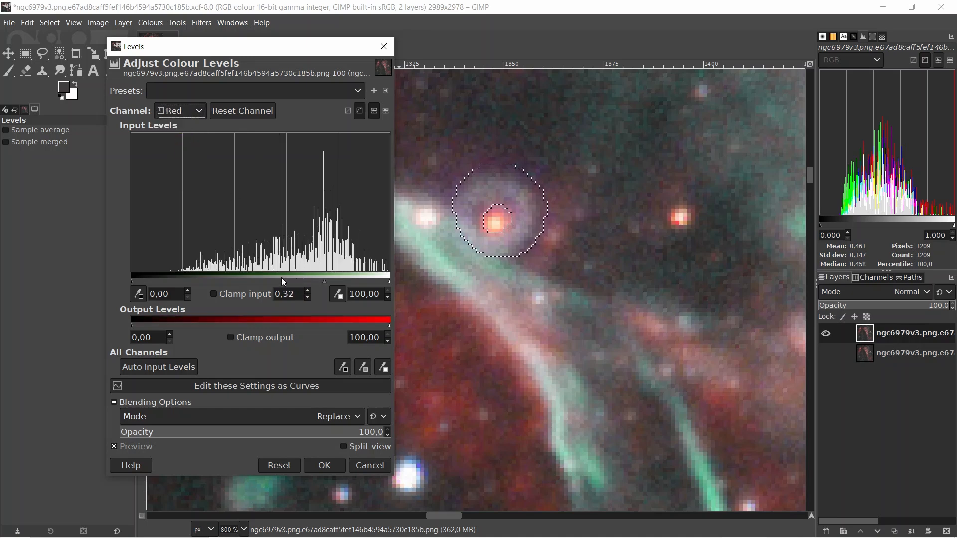
left_click_drag(327, 285, 349, 288)
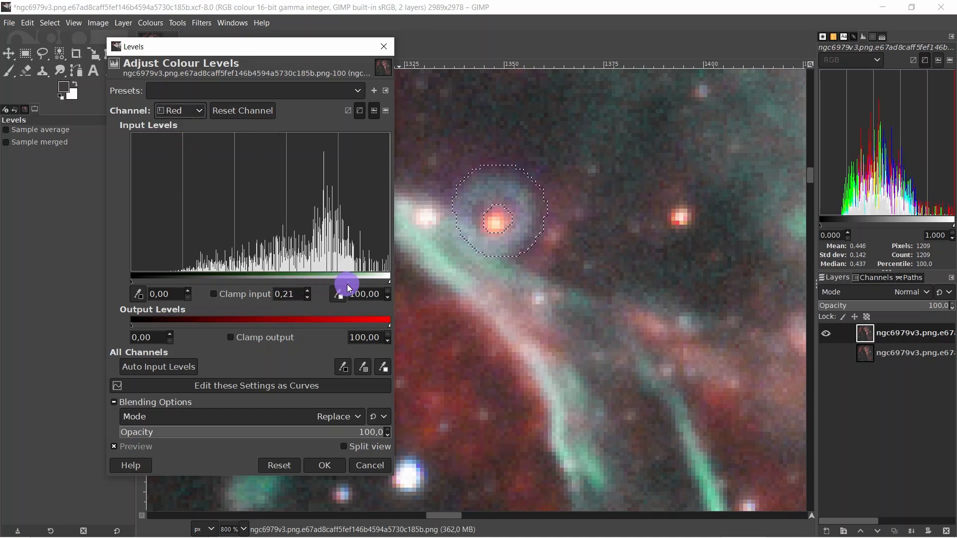
left_click(186, 109)
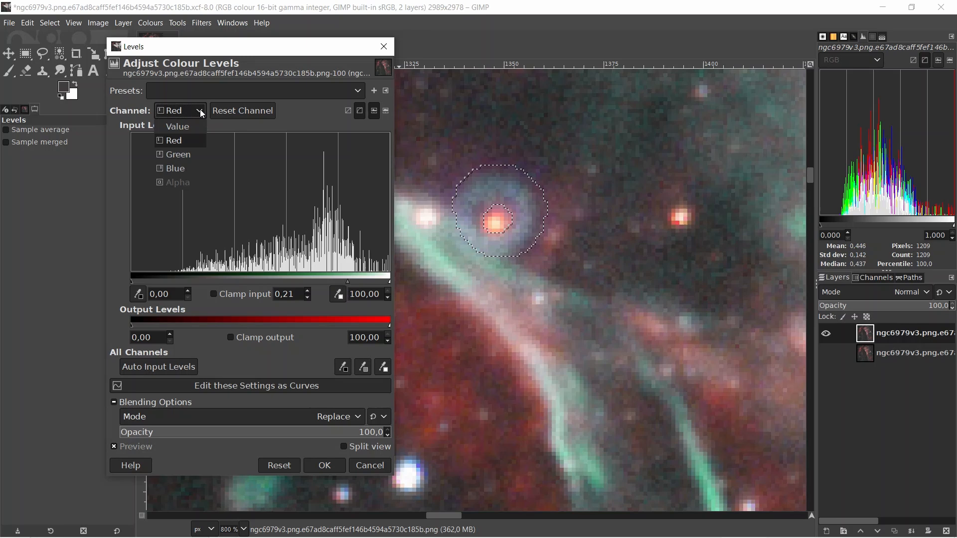
left_click(191, 167)
mouse_move(332, 283)
left_mouse_down()
mouse_move(354, 287)
mouse_move(343, 285)
left_mouse_up()
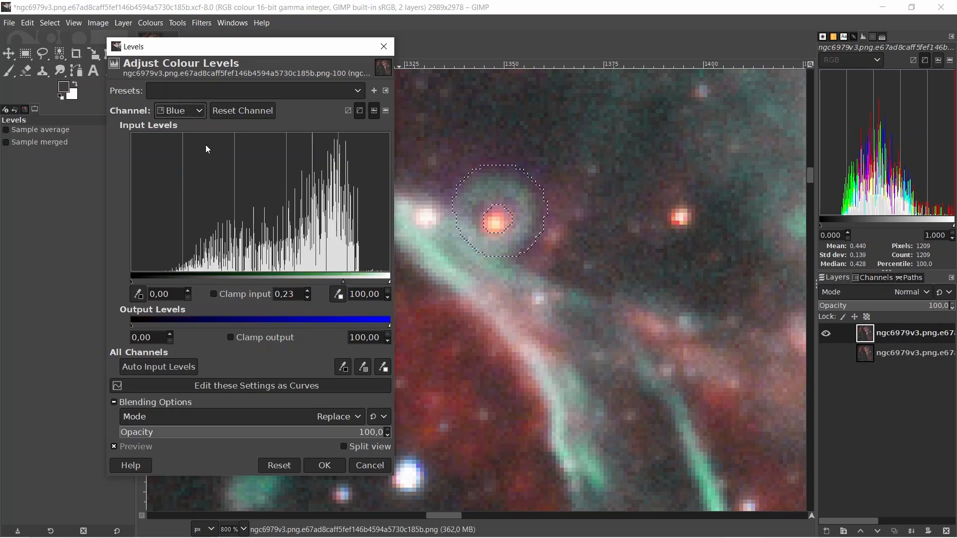
Step: Fine-tune the halo's colour in Levels with a midtone gamma of about 0.16 for red and 0.43 for green
left_click(194, 112)
left_click(188, 143)
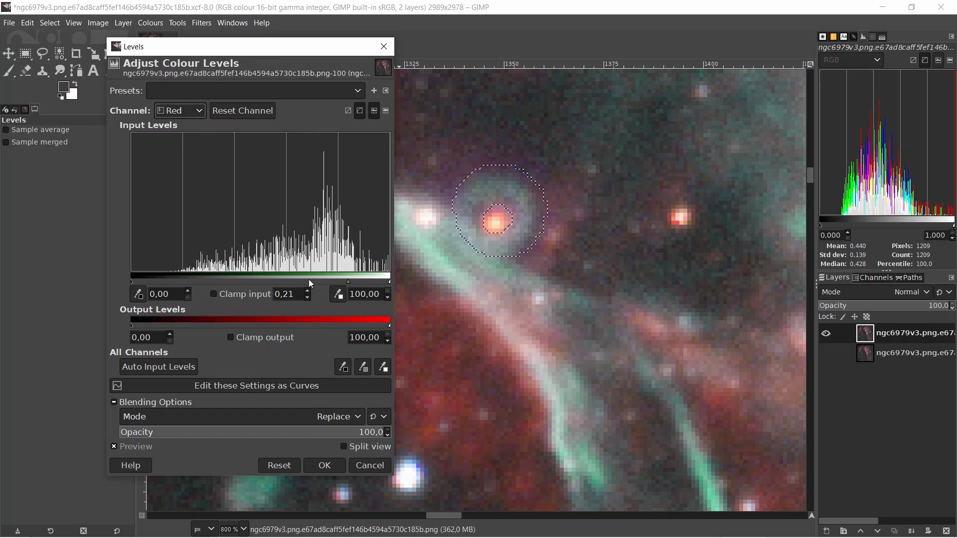
left_click_drag(351, 286, 362, 285)
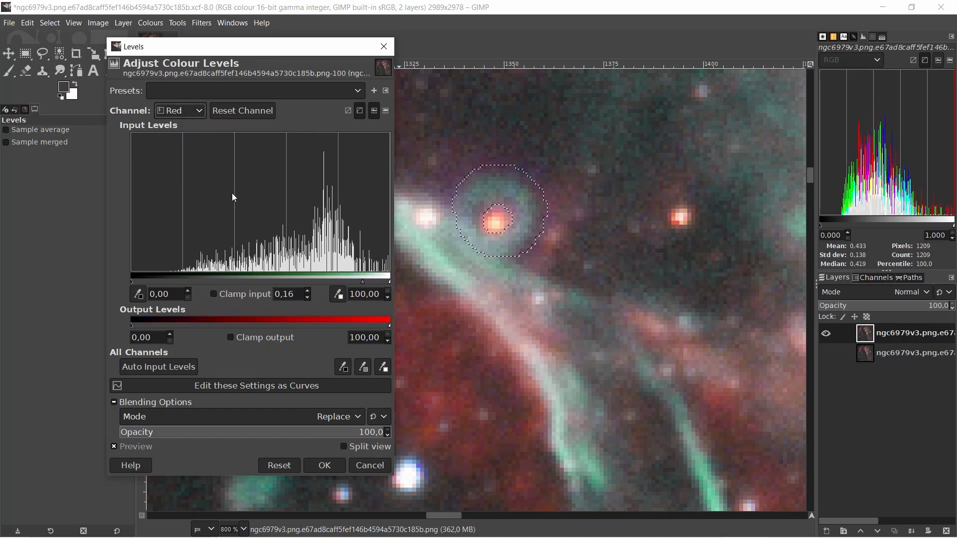
left_click(197, 109)
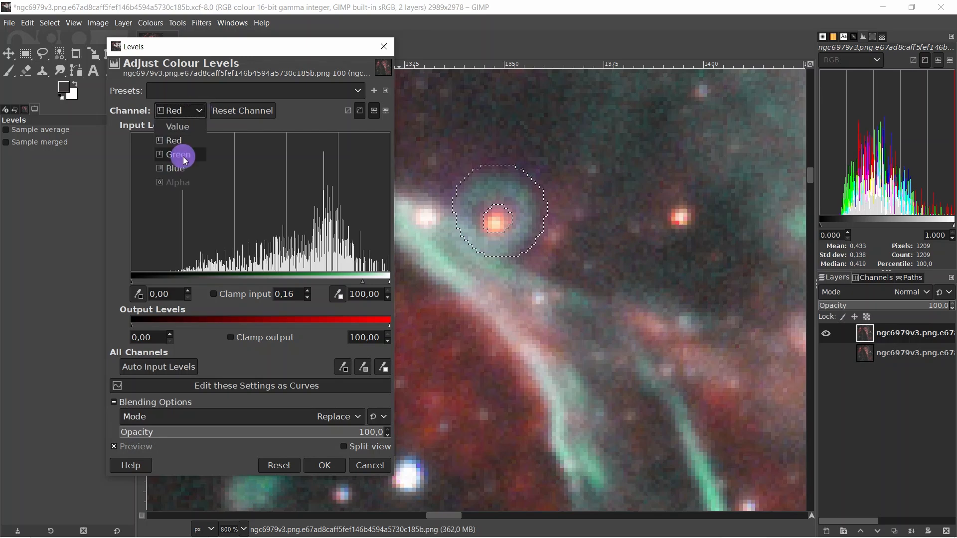
left_click(183, 157)
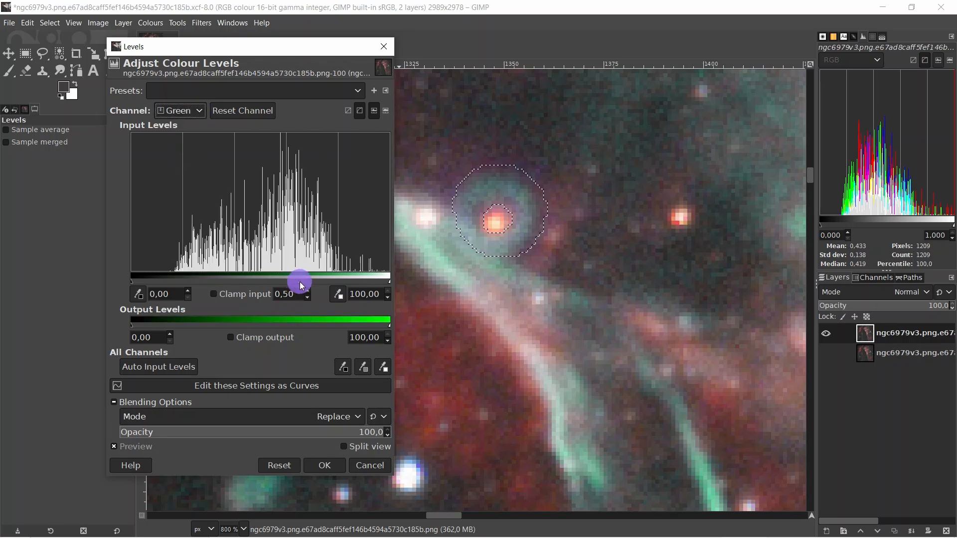
left_click_drag(296, 284, 308, 285)
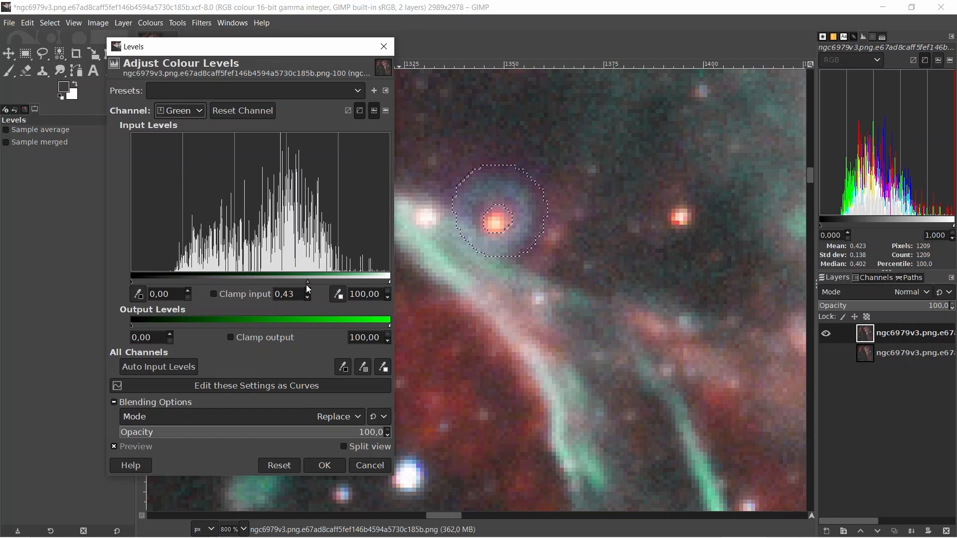
Step: Darken the halo overall by setting the Value channel's midtone gamma to about 0.72, and apply the Levels adjustment
left_click(199, 111)
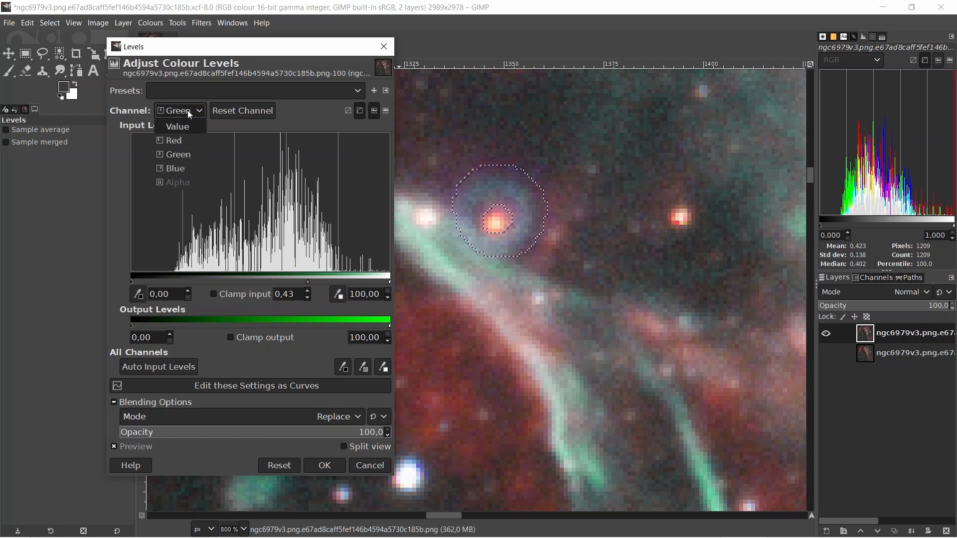
left_click(188, 126)
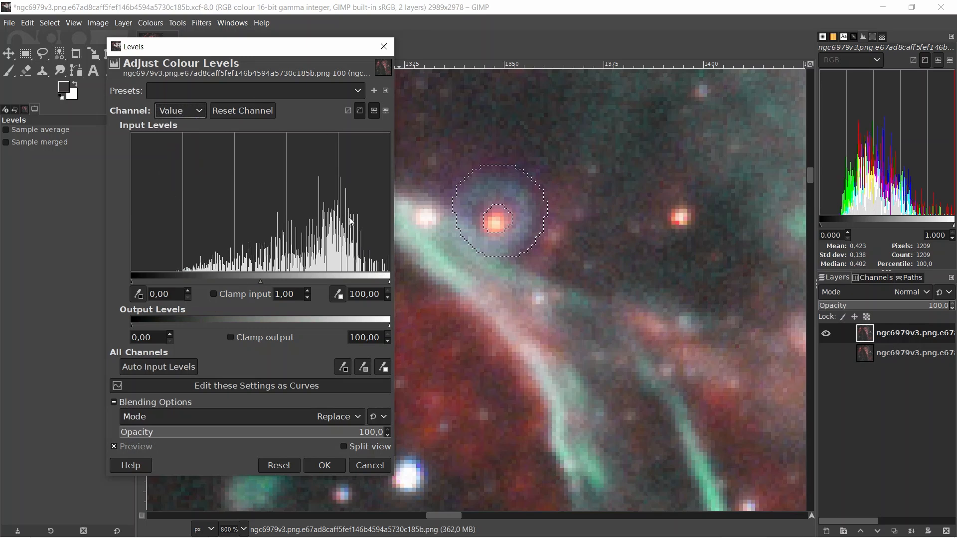
left_click(198, 111)
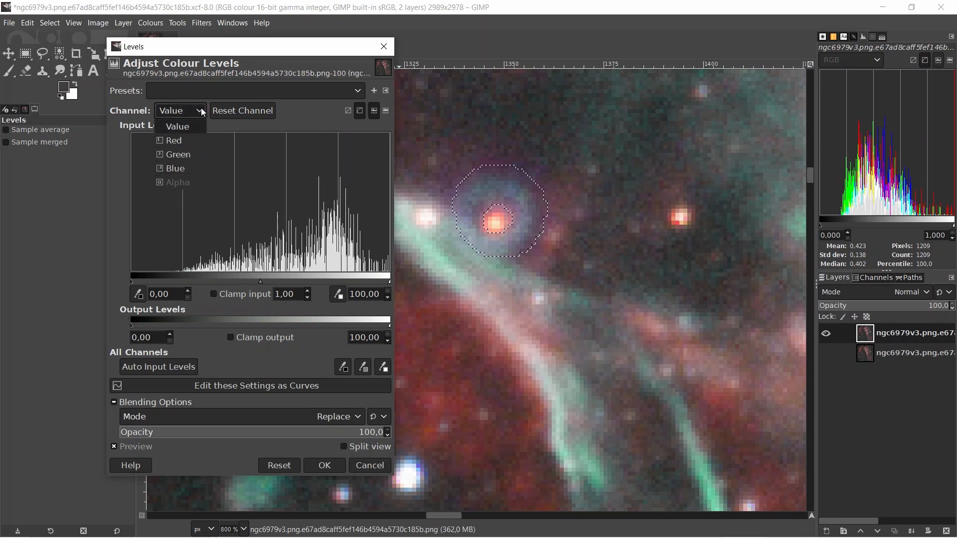
left_click(178, 127)
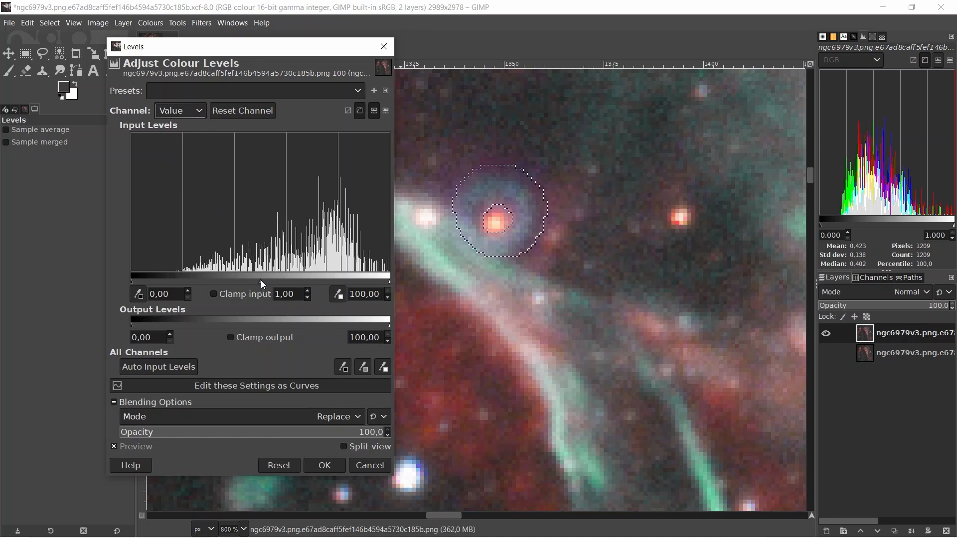
mouse_move(265, 284)
left_mouse_down()
mouse_move(294, 286)
mouse_move(281, 286)
left_mouse_up()
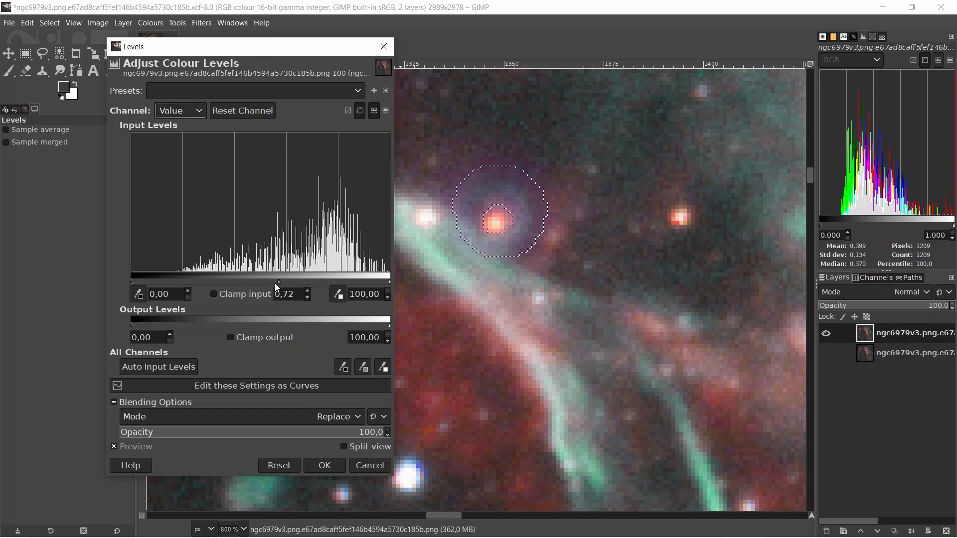
left_click(325, 465)
Step: Clear the ring selection and inspect the corrected halo against the surrounding nebula at different magnifications
left_click(45, 25)
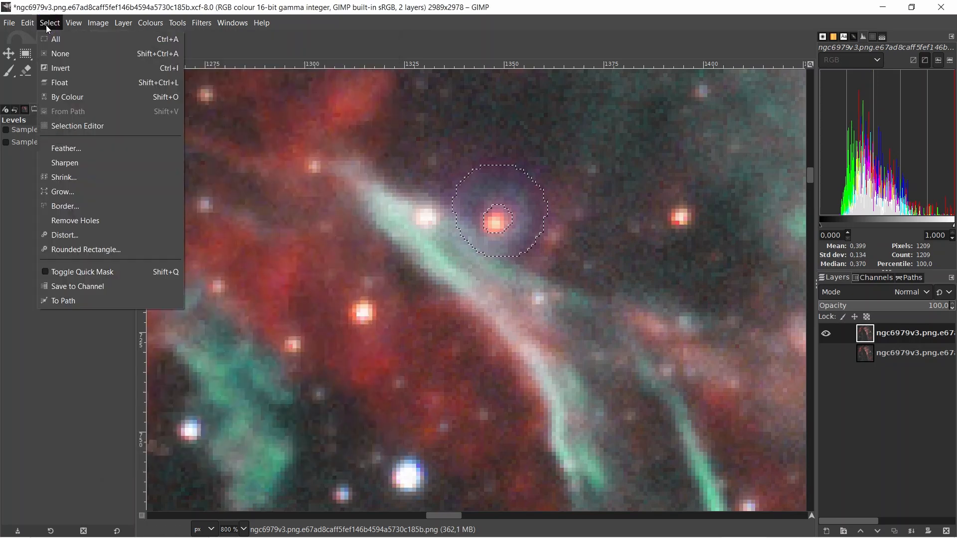
left_click(52, 53)
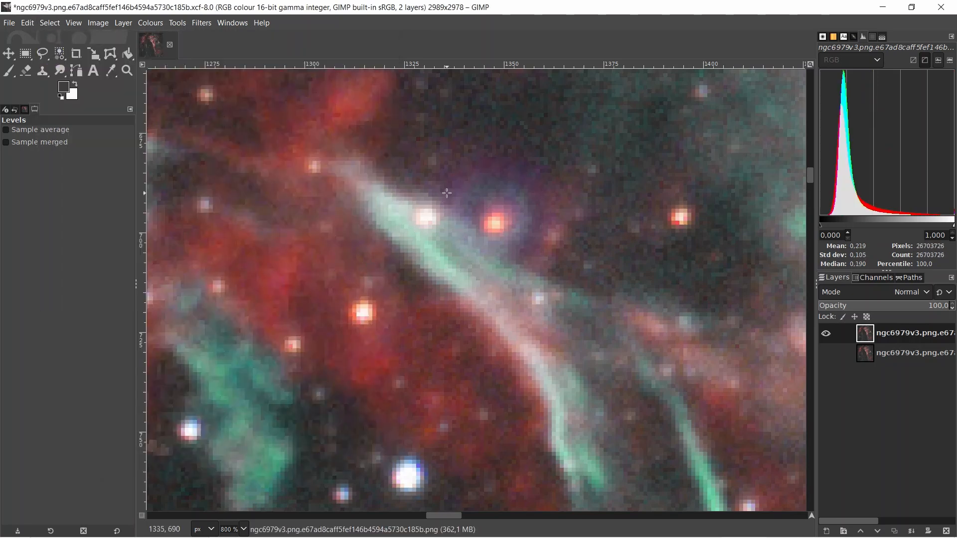
scroll(447, 193, "down", 4)
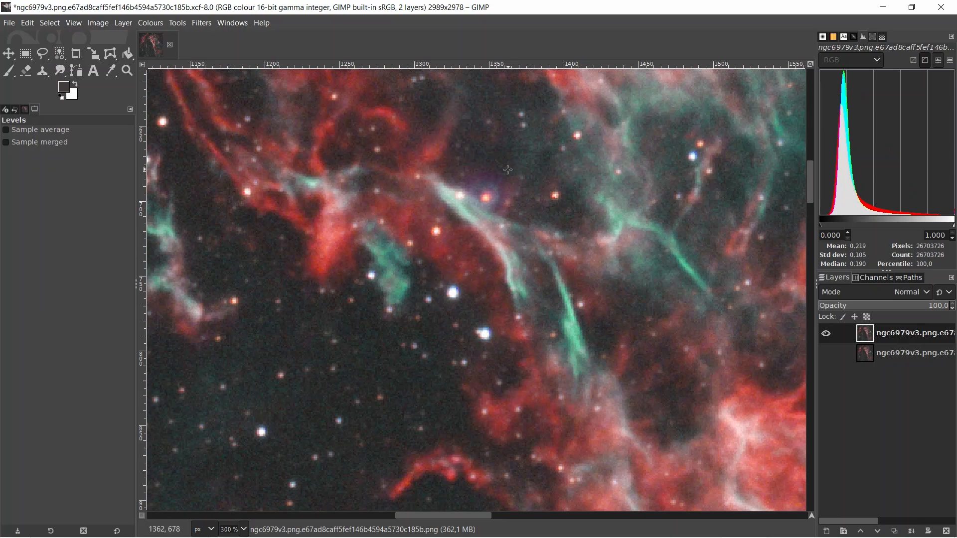
scroll(507, 170, "up", 4)
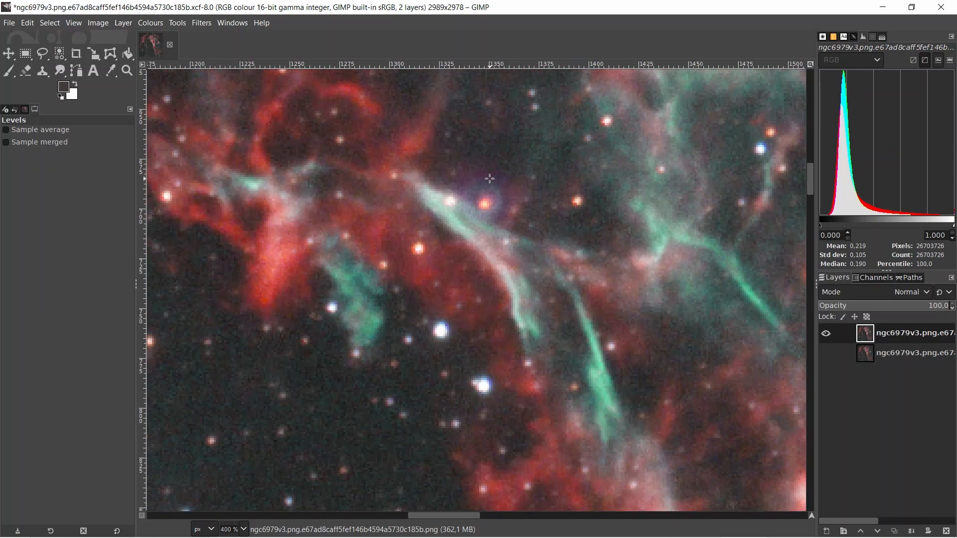
scroll(490, 179, "down", 1)
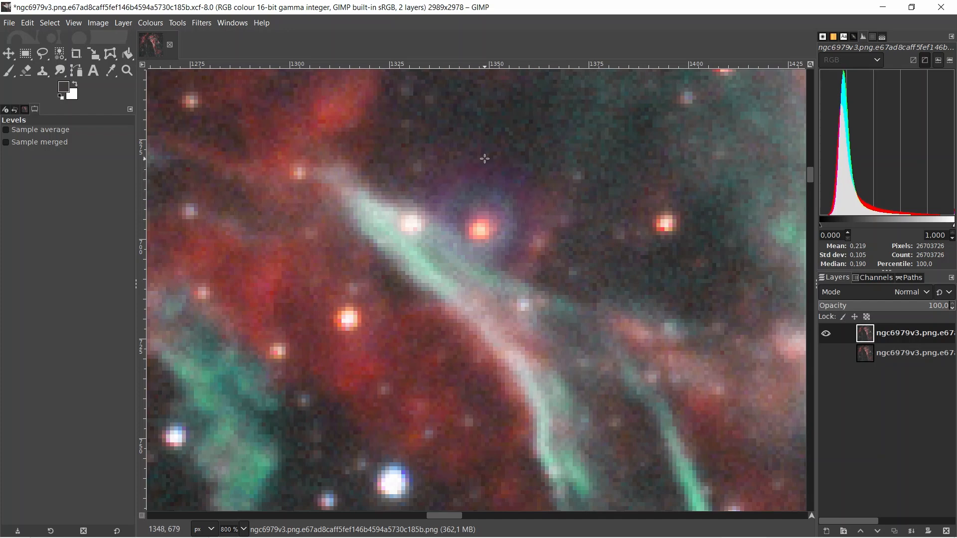
Step: Outline the remaining purple fringe above and to the right of the star as a closed crescent with Free Select
left_click(43, 54)
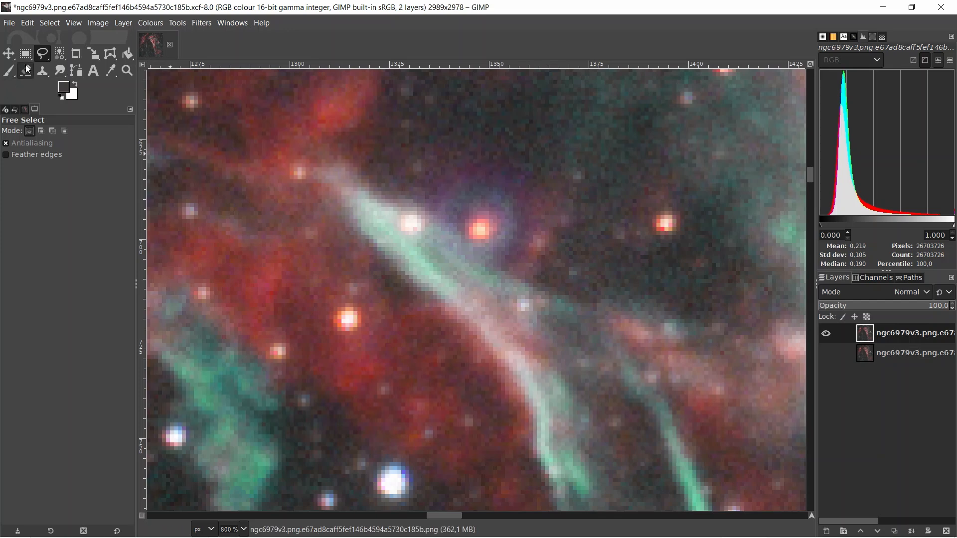
left_click(438, 217)
mouse_move(451, 204)
left_mouse_down()
mouse_move(483, 184)
mouse_move(508, 193)
mouse_move(521, 224)
mouse_move(500, 254)
left_mouse_up()
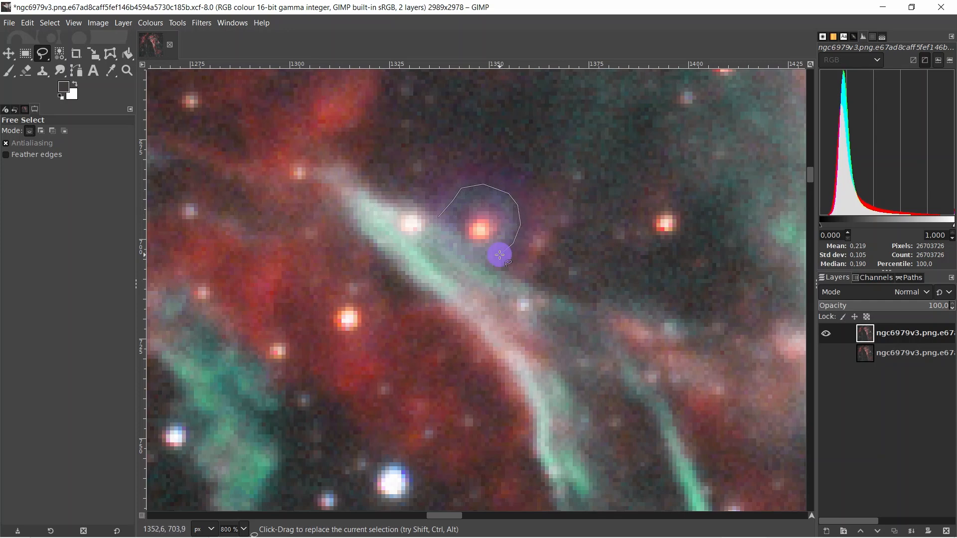
left_click(498, 269)
left_click(506, 272)
left_click(531, 239)
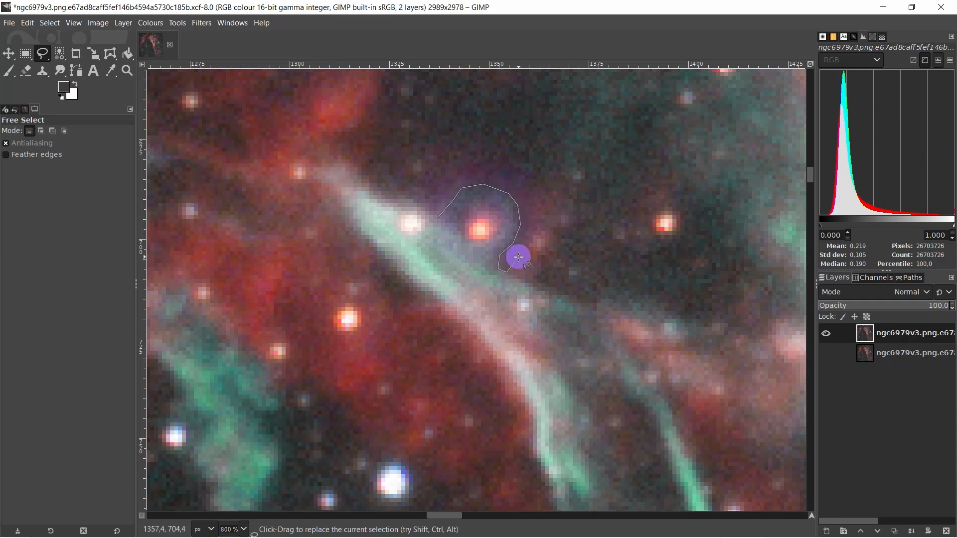
left_click(535, 214)
left_click(519, 168)
left_click(498, 159)
left_click(463, 161)
left_click(443, 175)
left_click(429, 188)
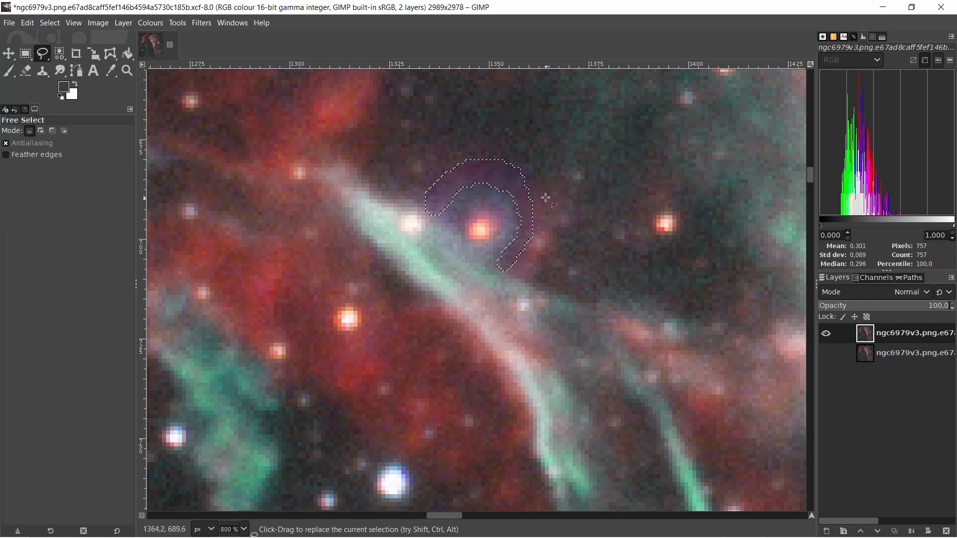
Step: Feather the crescent selection around the star by 7 px and check its soft edges in the Quick Mask view
left_click(50, 23)
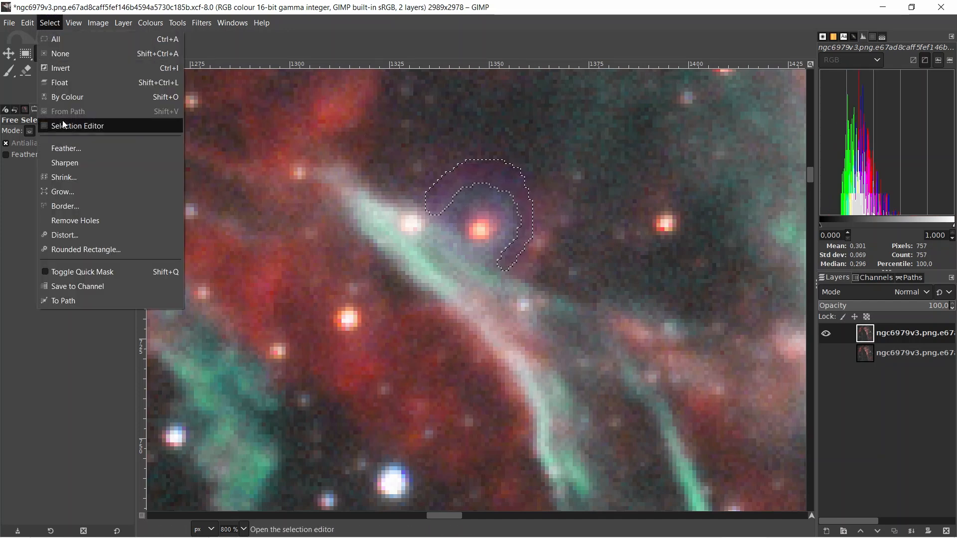
left_click(72, 148)
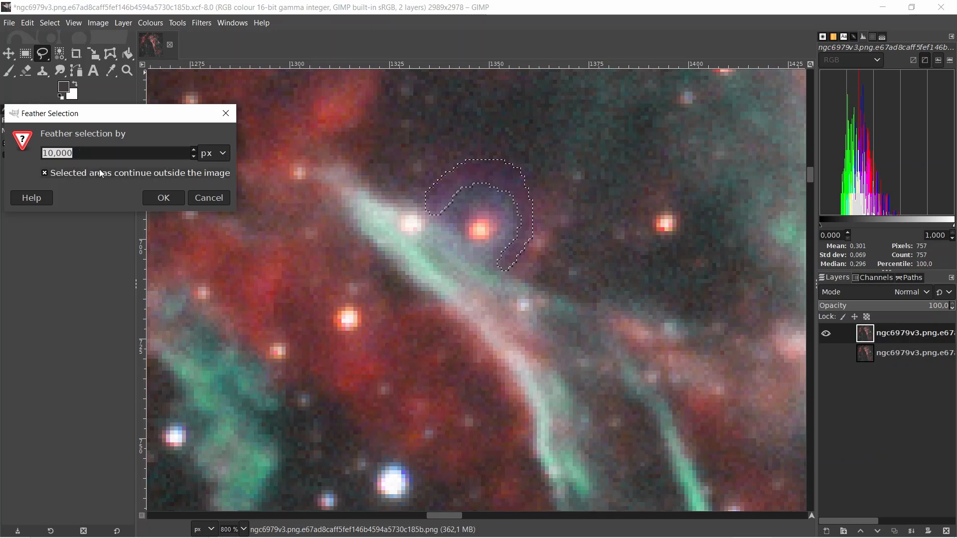
left_click(194, 156)
left_click(194, 156)
left_click(194, 156)
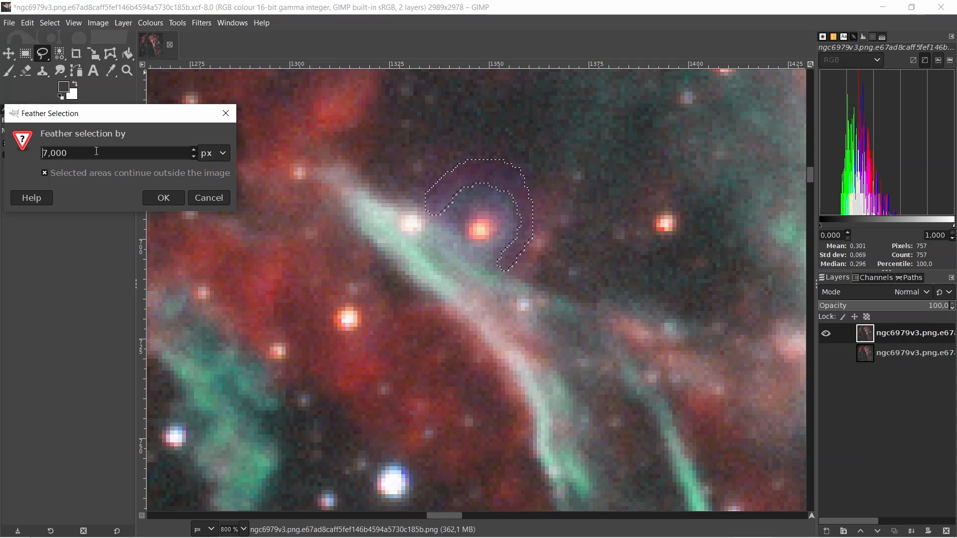
left_click(156, 195)
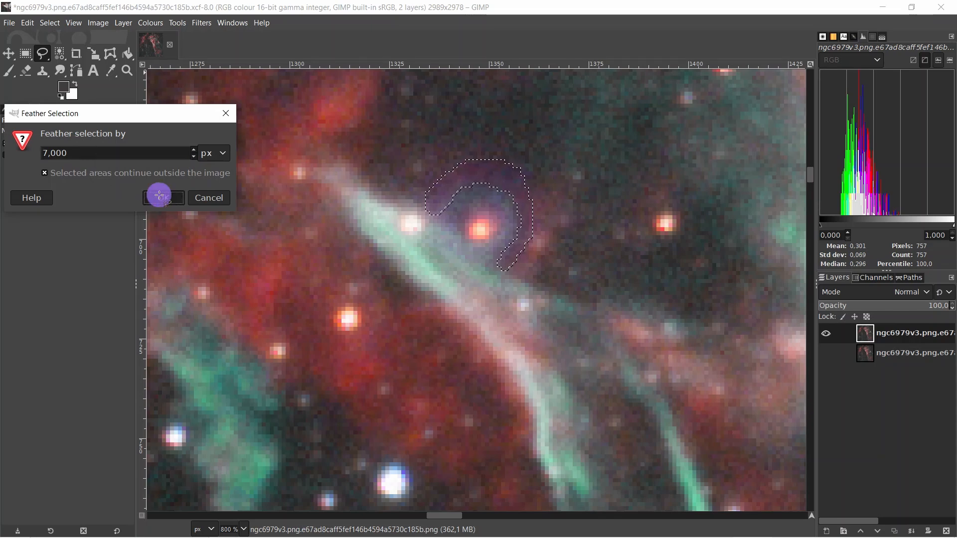
left_click(141, 516)
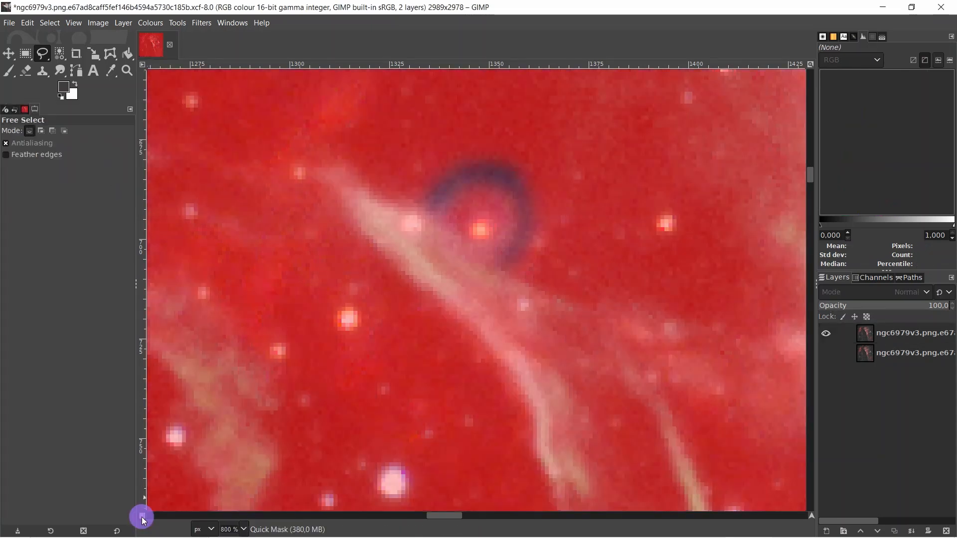
left_click(142, 516)
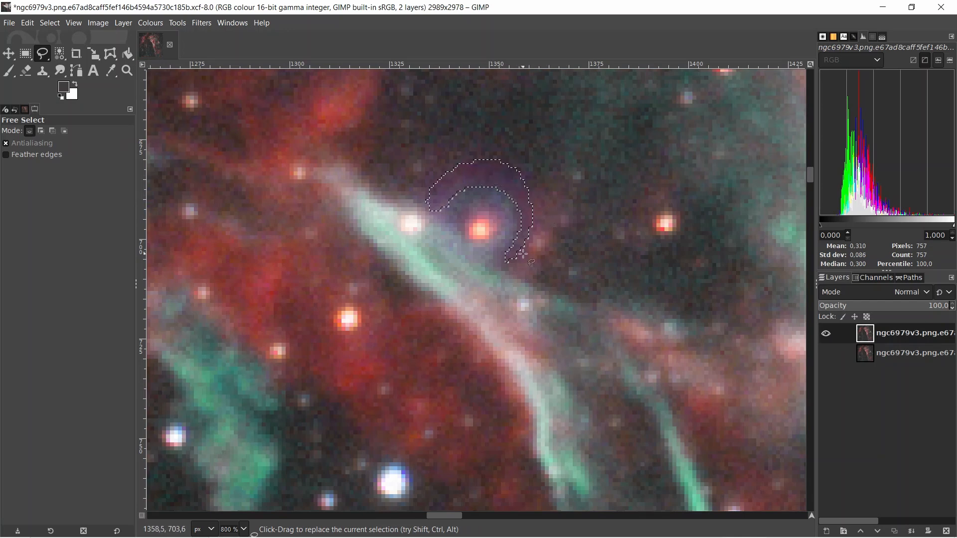
Step: Start a Levels adjustment on the feathered crescent and set the red channel's midtone gamma to 0.77
right_click(561, 123)
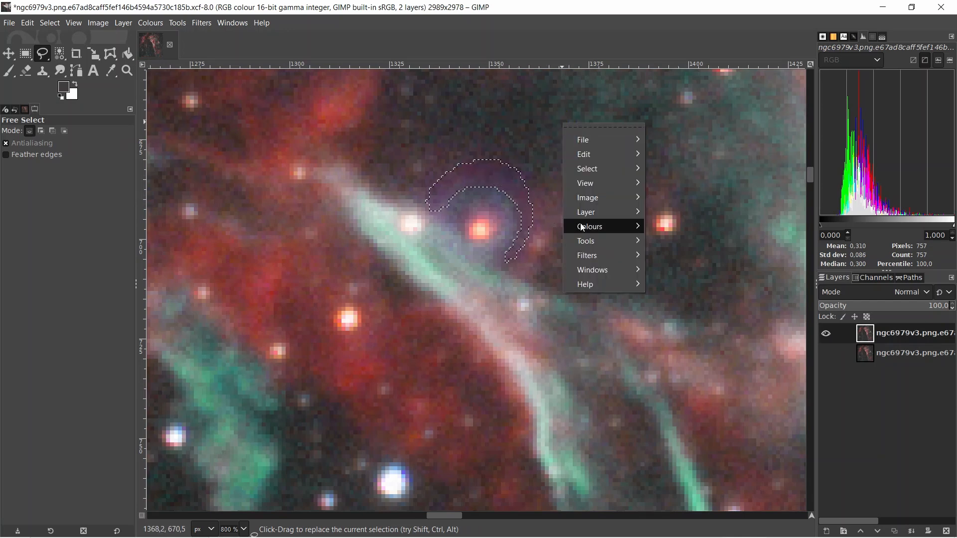
mouse_move(581, 226)
left_click(673, 261)
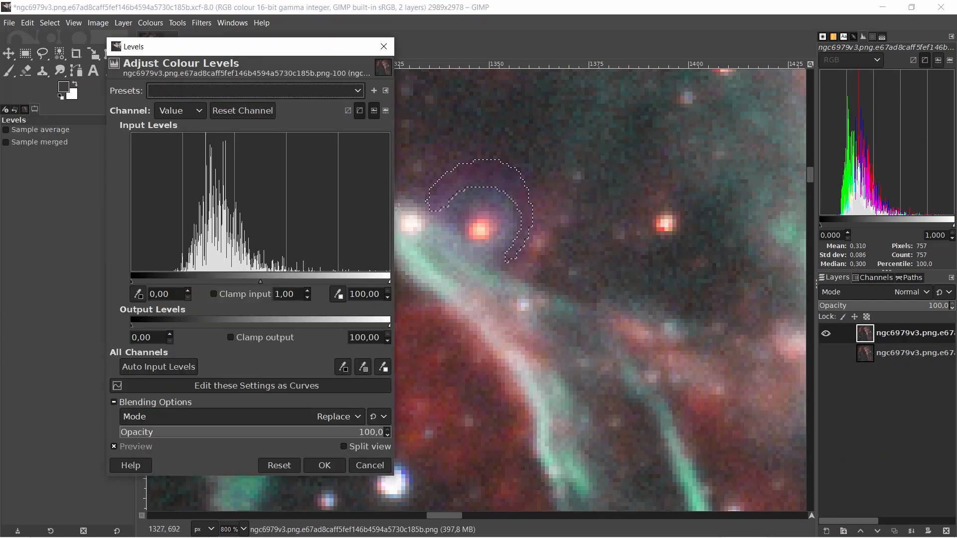
left_click(194, 109)
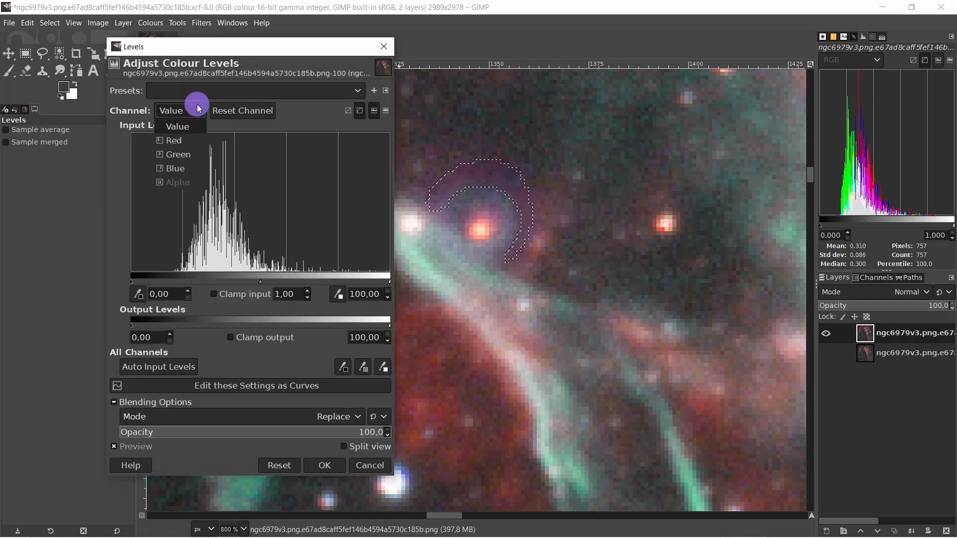
left_click(184, 142)
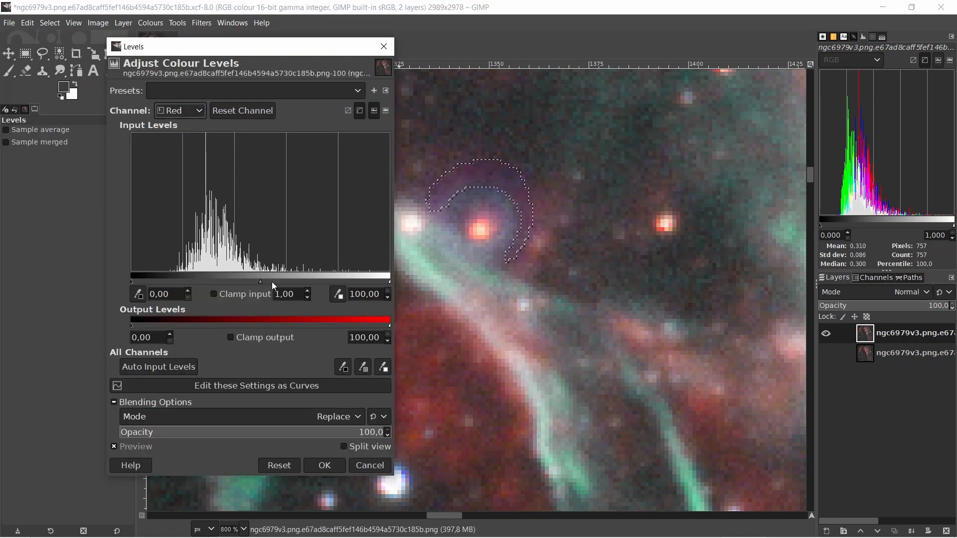
left_click(307, 299)
left_click(307, 299)
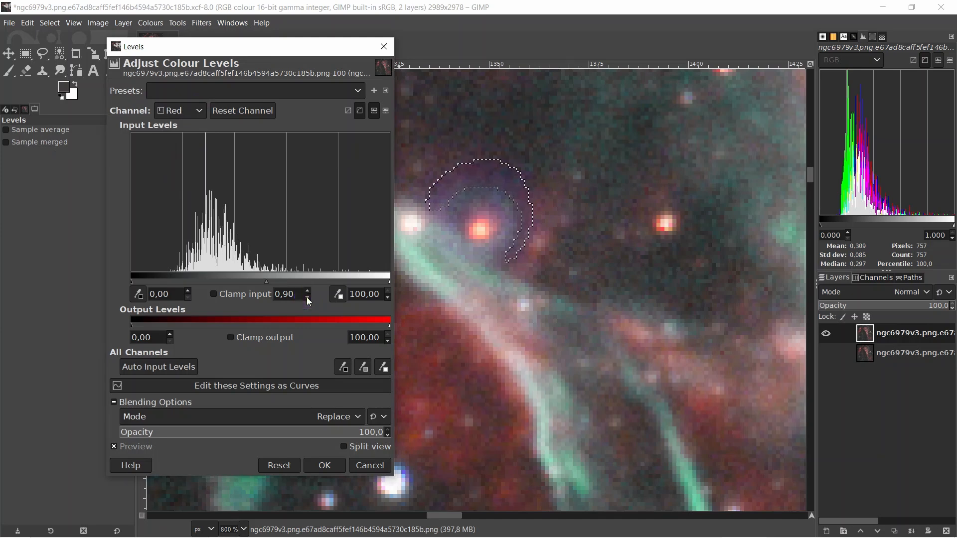
left_click(308, 299)
left_click(308, 299)
left_click(307, 298)
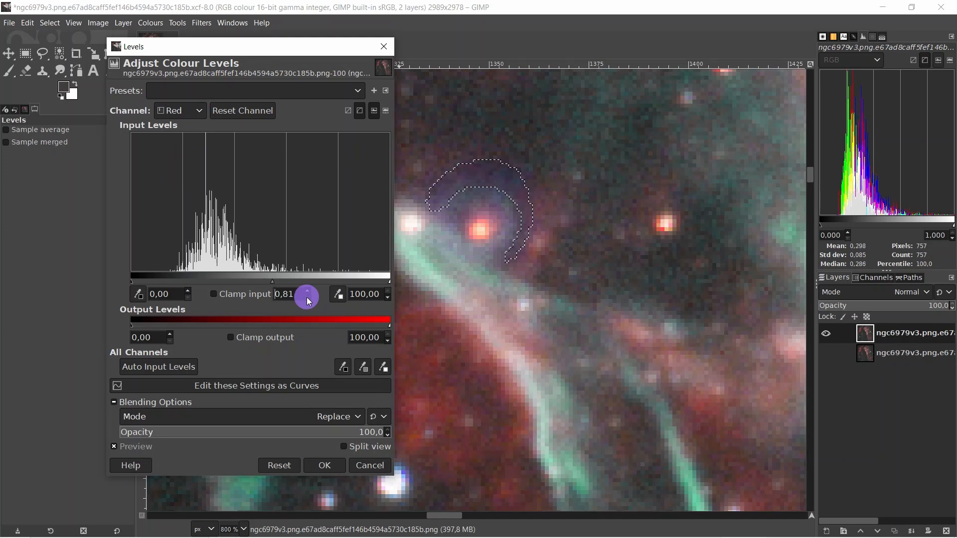
left_click(307, 298)
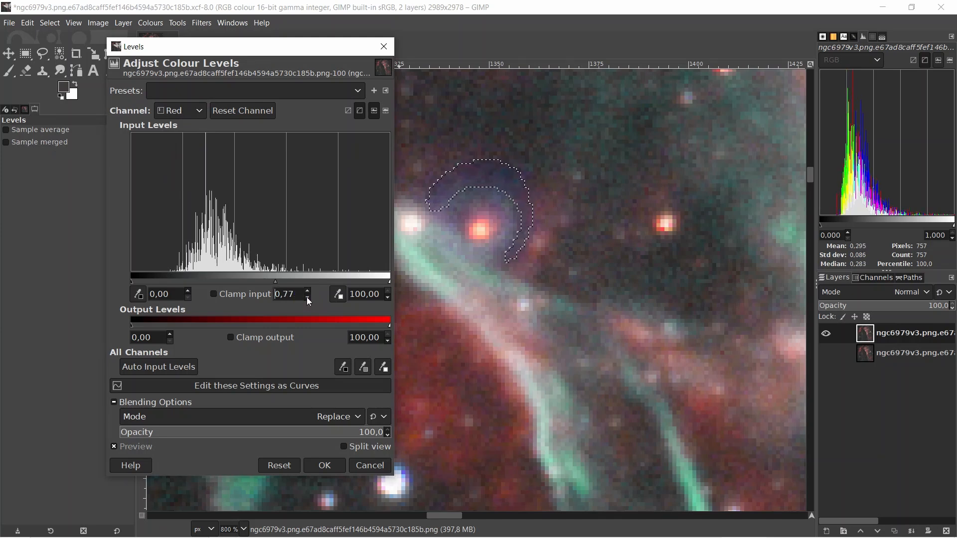
Step: Reduce the blue in the crescent by setting the blue channel's midtone gamma to 0.83
left_click(200, 111)
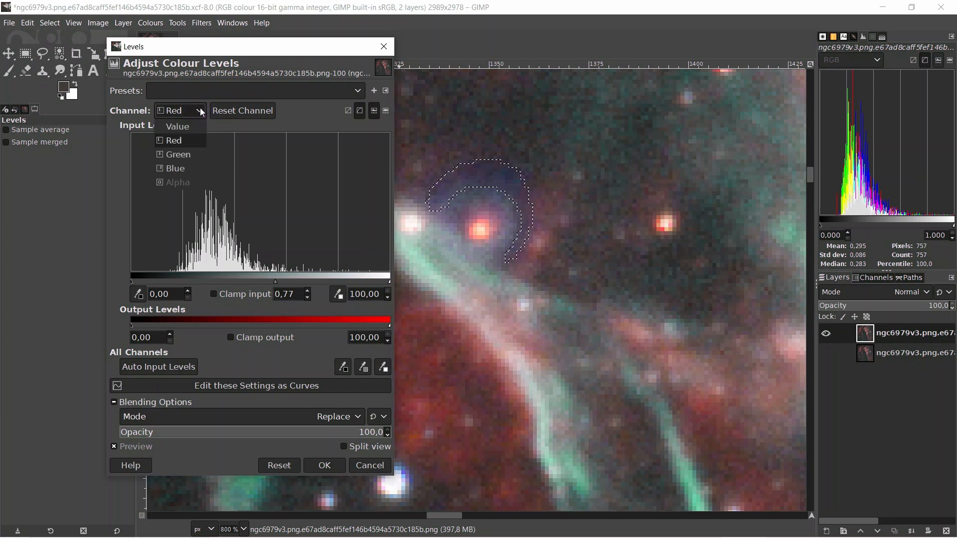
left_click(182, 168)
left_click(307, 298)
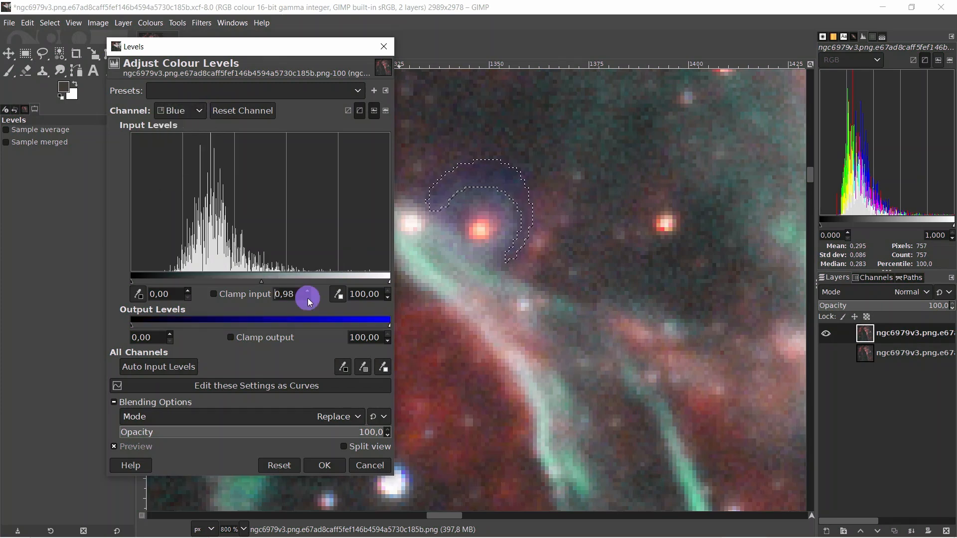
left_click(307, 298)
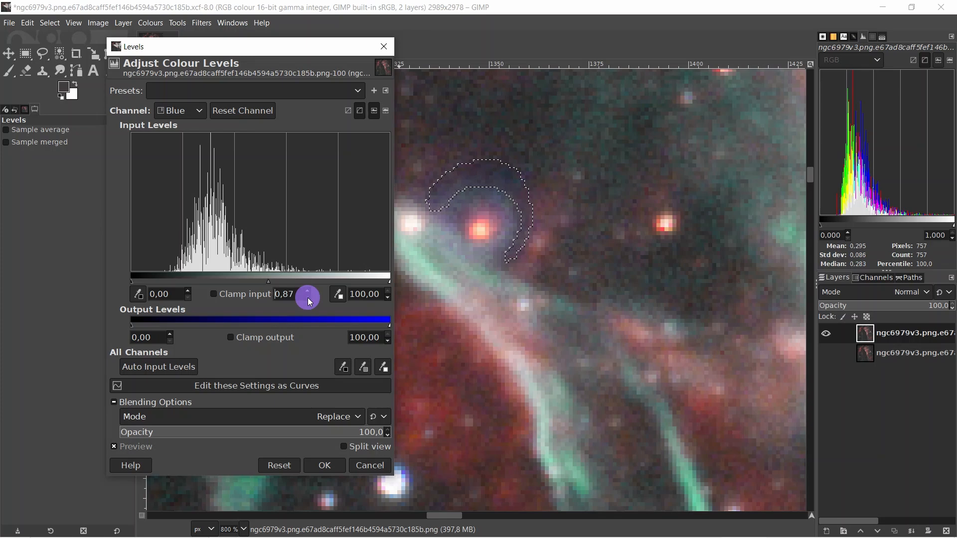
left_click(307, 298)
left_click(307, 298)
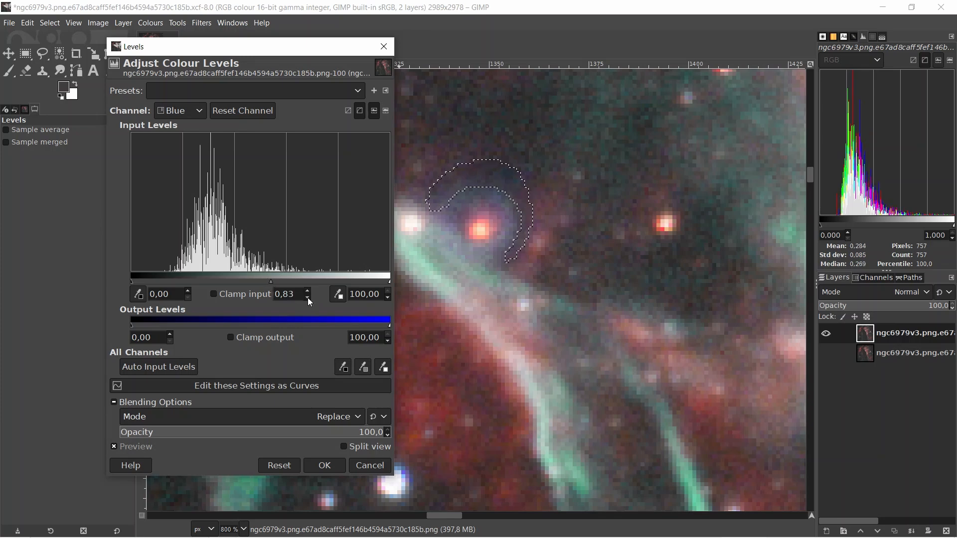
left_click(307, 298)
left_click(307, 297)
left_click(307, 298)
left_click(307, 290)
left_click(308, 290)
left_click(308, 291)
left_click(308, 290)
Step: Raise the green in the crescent slightly by setting the green channel's midtone gamma to 1.05
left_click(199, 111)
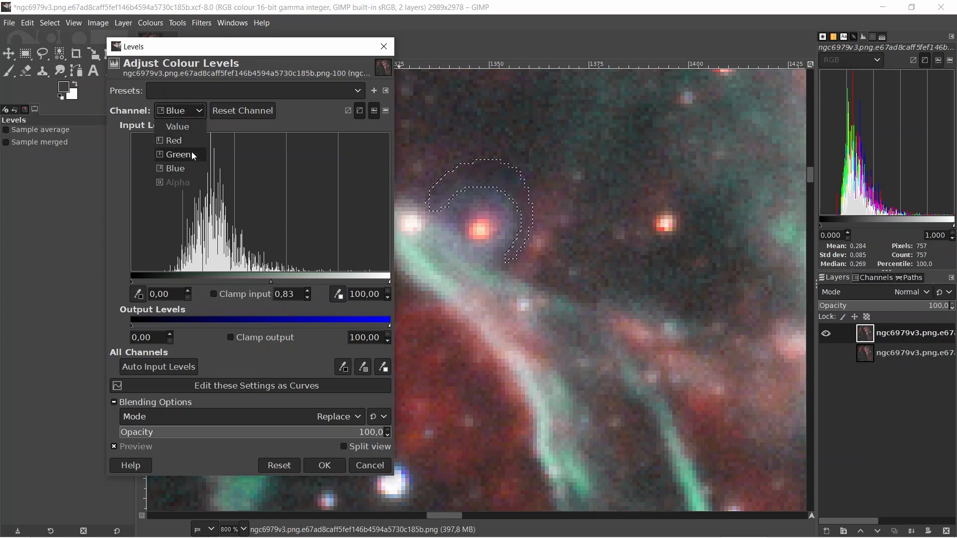
left_click(192, 154)
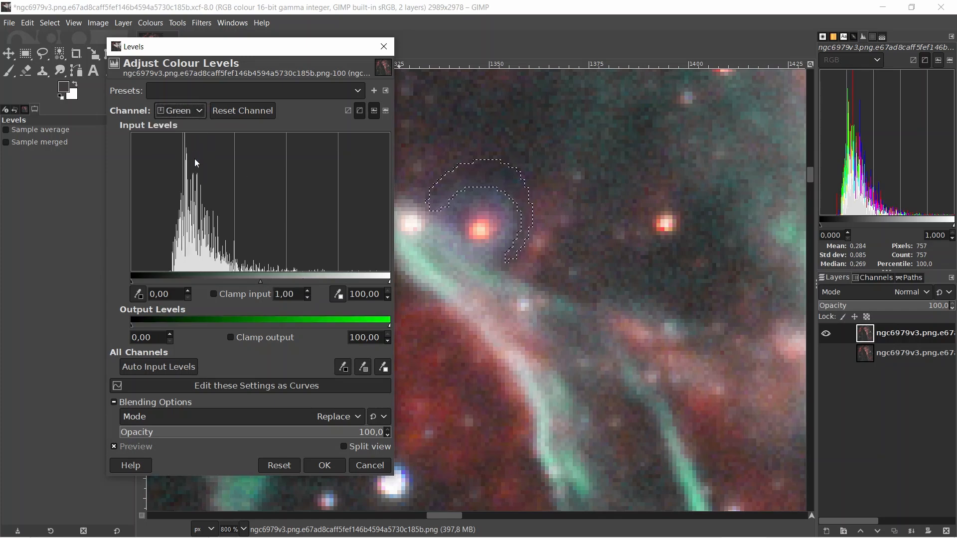
left_click(308, 291)
left_click(309, 291)
left_click(308, 291)
left_click(308, 291)
left_click(309, 291)
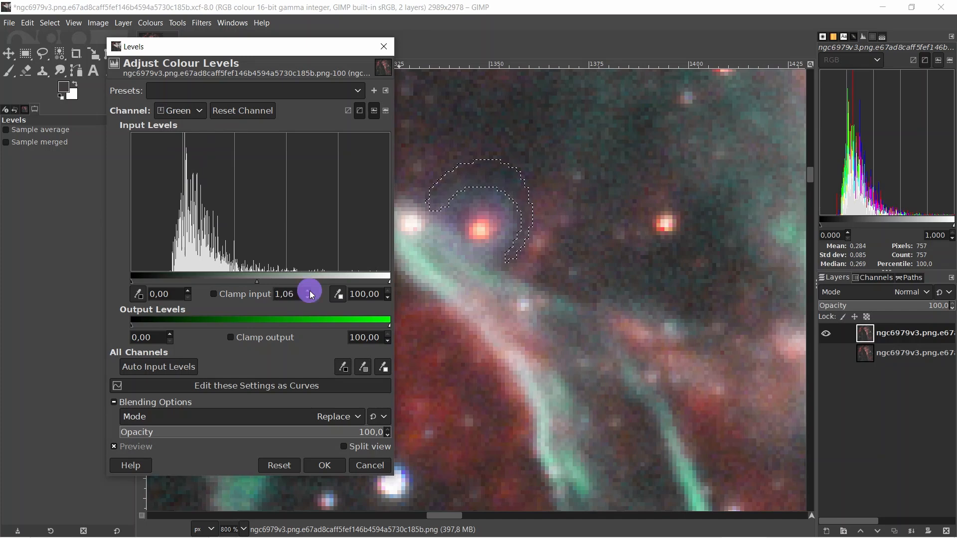
left_click(309, 291)
left_click(308, 291)
left_click(308, 291)
left_click(309, 291)
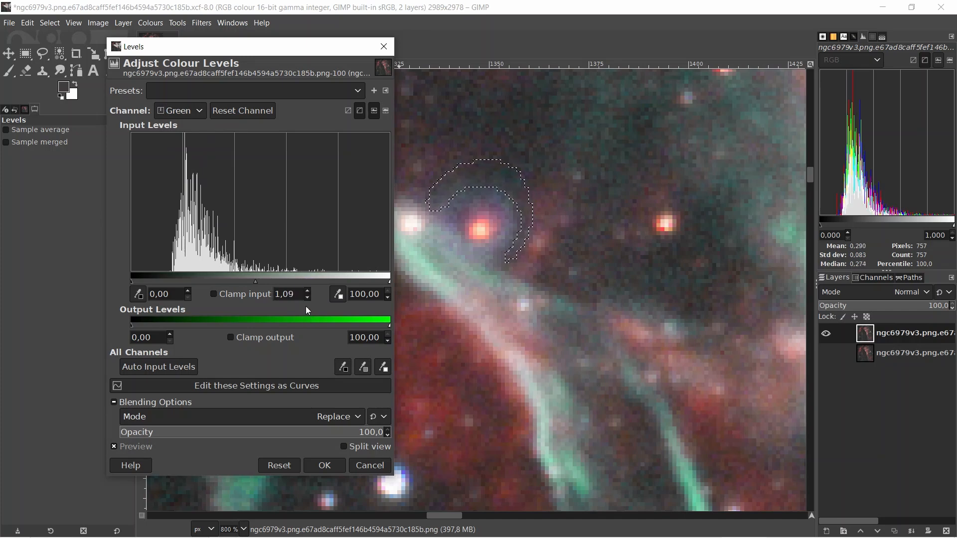
left_click(308, 298)
left_click(308, 297)
left_click(308, 298)
left_click(307, 297)
Step: Lower the red channel's midtone gamma further to 0.72
left_click(199, 109)
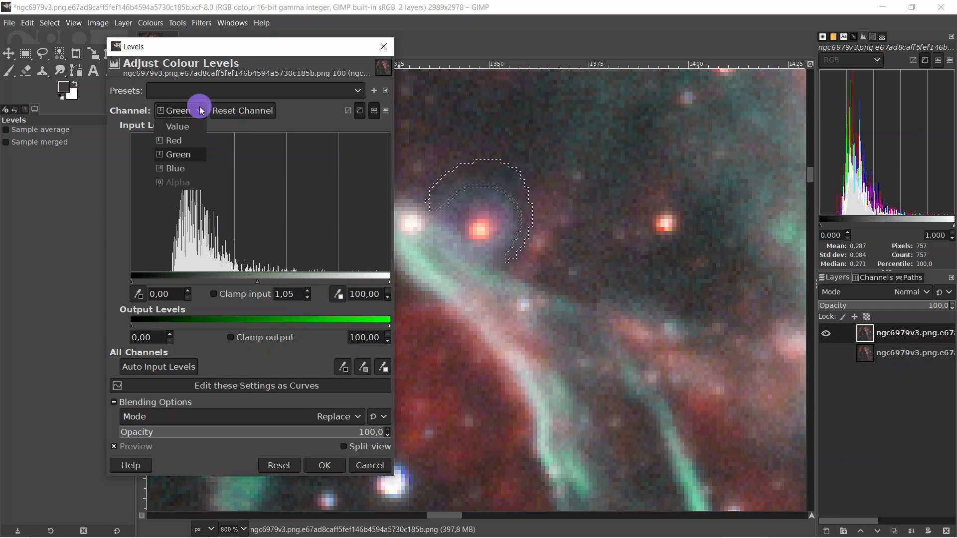
left_click(196, 141)
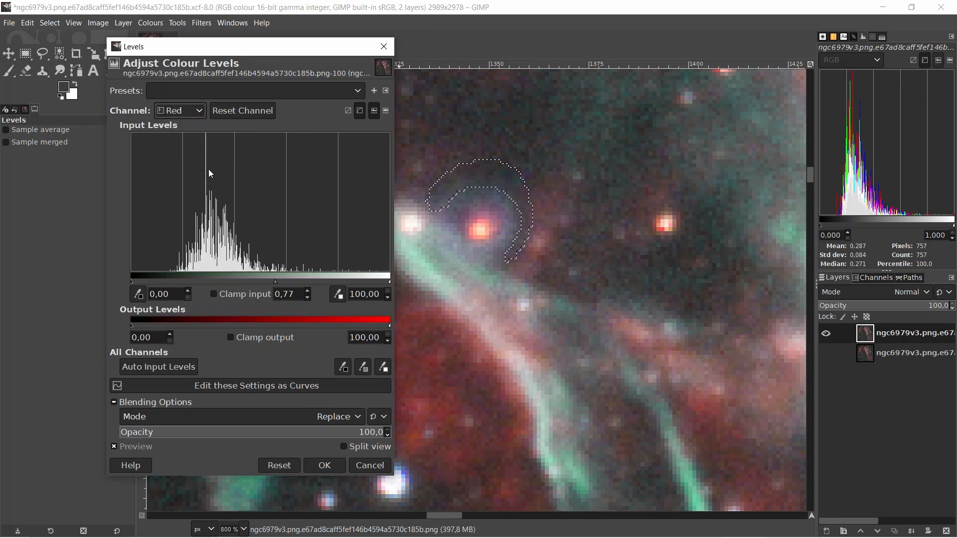
left_click(307, 298)
left_click(307, 298)
left_click(307, 298)
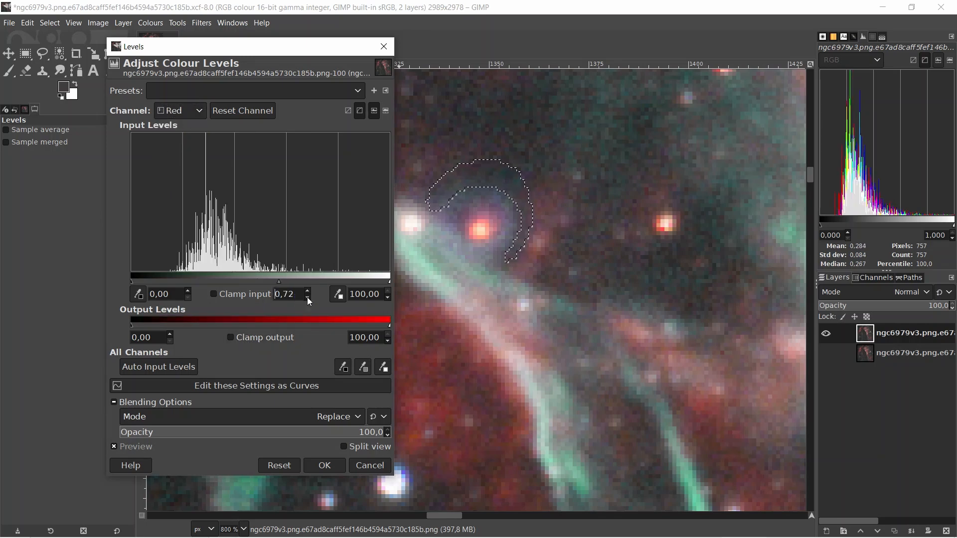
Step: Readjust the blue channel's midtone gamma to 0.90
left_click(199, 113)
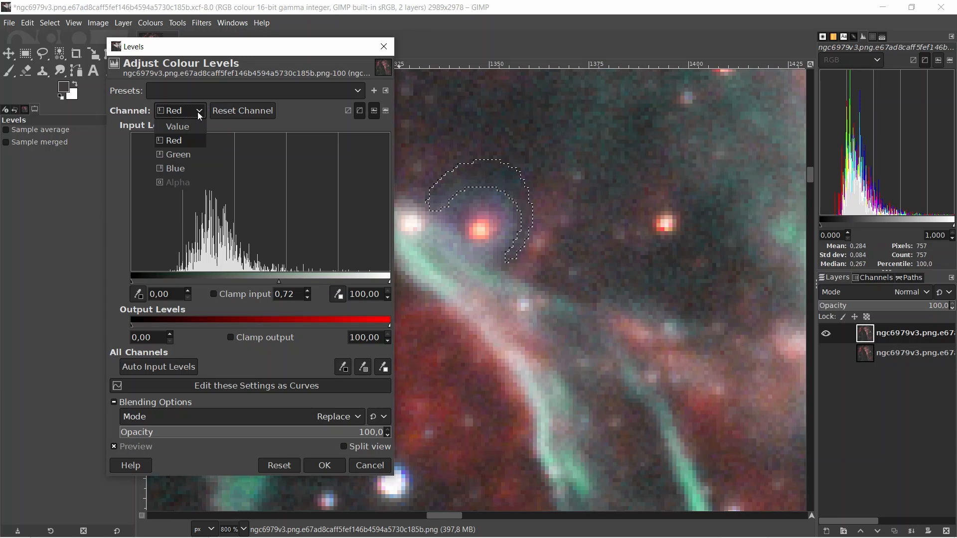
left_click(180, 168)
left_click(307, 298)
left_click(307, 298)
left_click(306, 298)
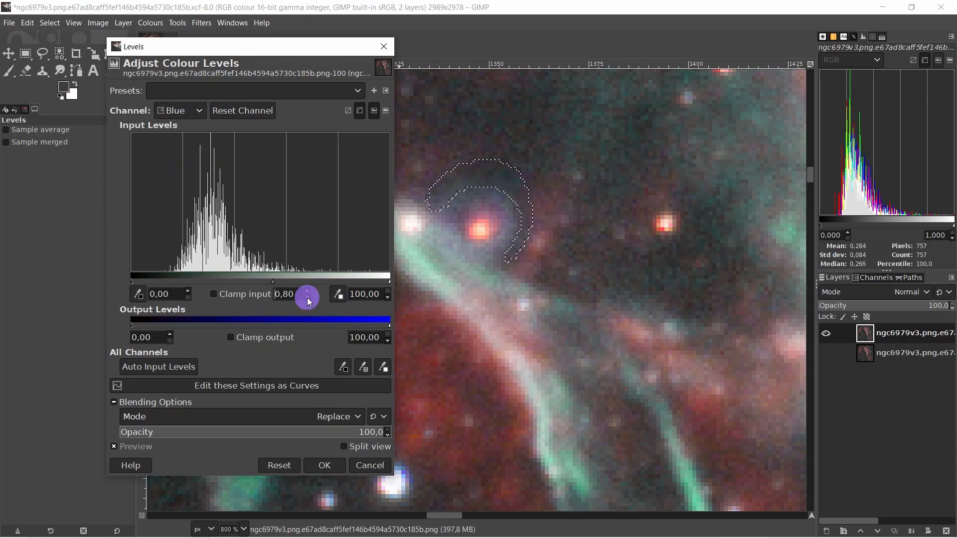
left_click(309, 290)
left_click(309, 290)
left_click(309, 290)
left_click(309, 290)
left_click(309, 291)
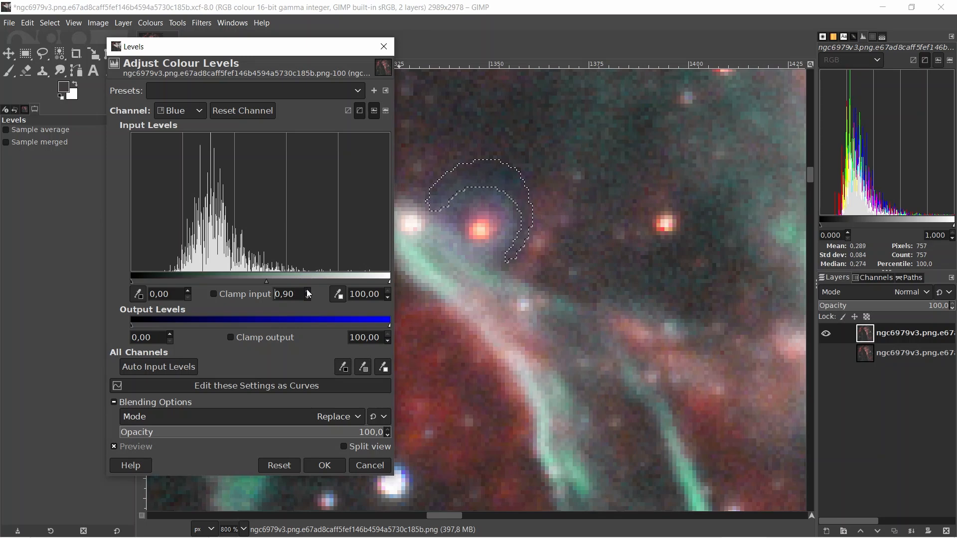
Step: Brighten the crescent overall by setting the Value channel's midtone gamma to 1.25, and apply the Levels adjustment
left_click(201, 112)
left_click(182, 130)
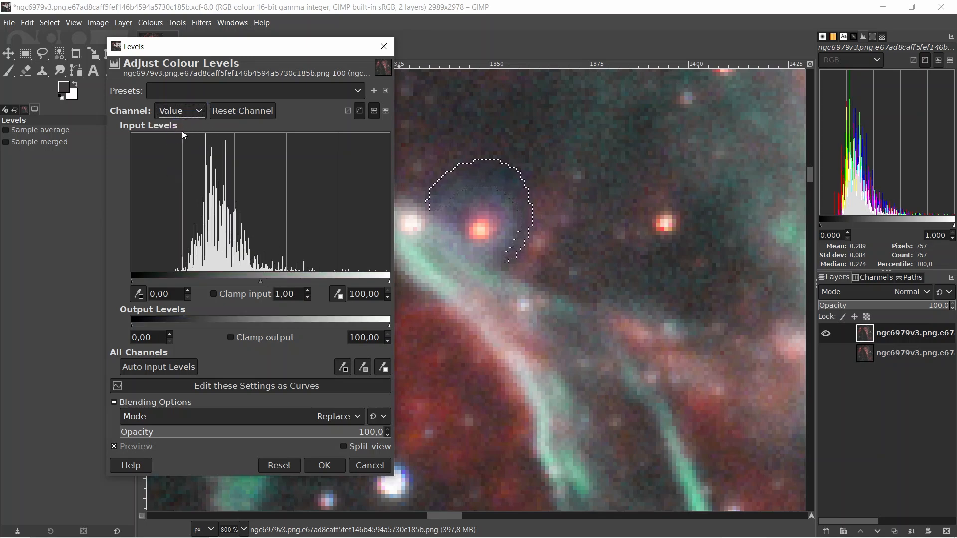
left_click(308, 292)
left_click(308, 292)
left_click(308, 292)
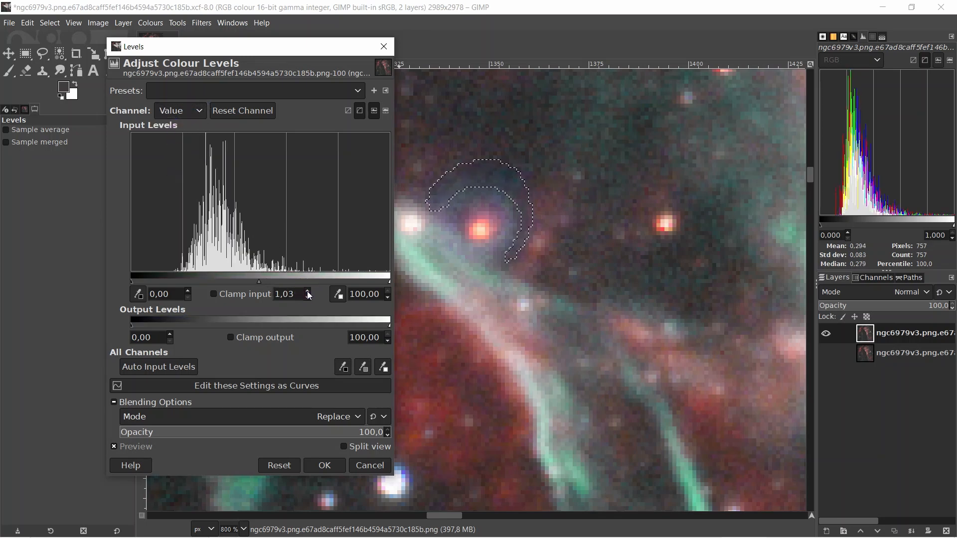
left_click(308, 292)
left_click(308, 292)
left_click(308, 292)
left_click(308, 292)
left_click(308, 292)
left_click(308, 292)
left_click(308, 292)
left_click(308, 292)
left_click(308, 292)
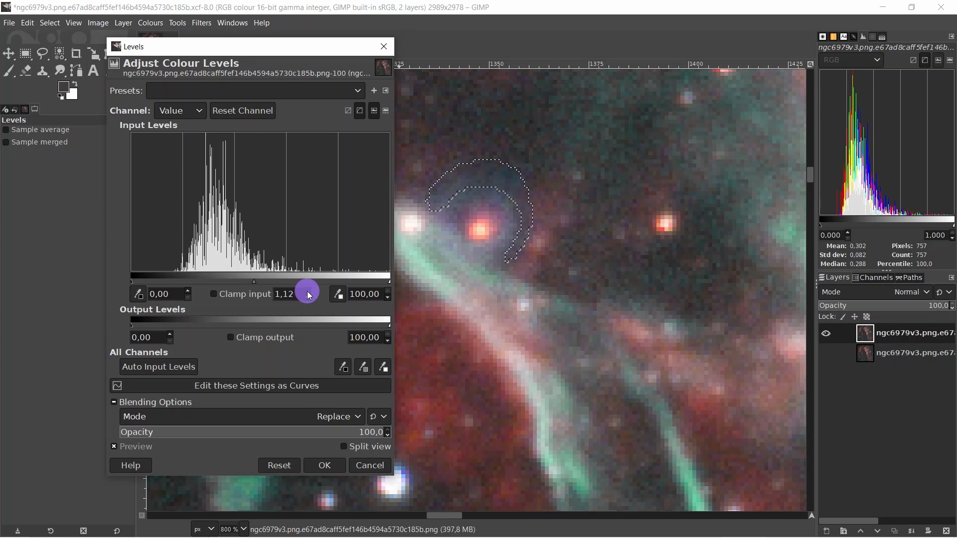
left_click(308, 292)
left_click(308, 292)
left_click(308, 292)
left_click(308, 292)
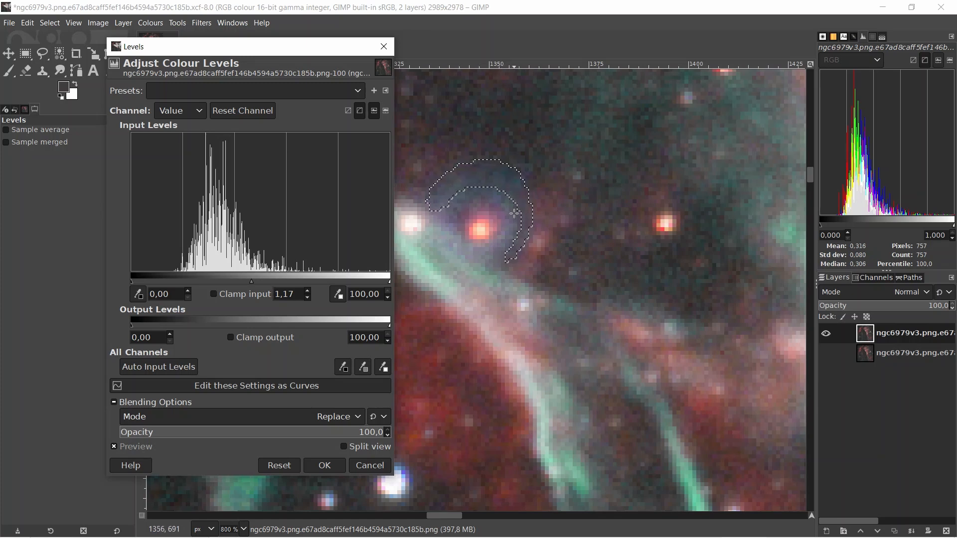
left_click(308, 291)
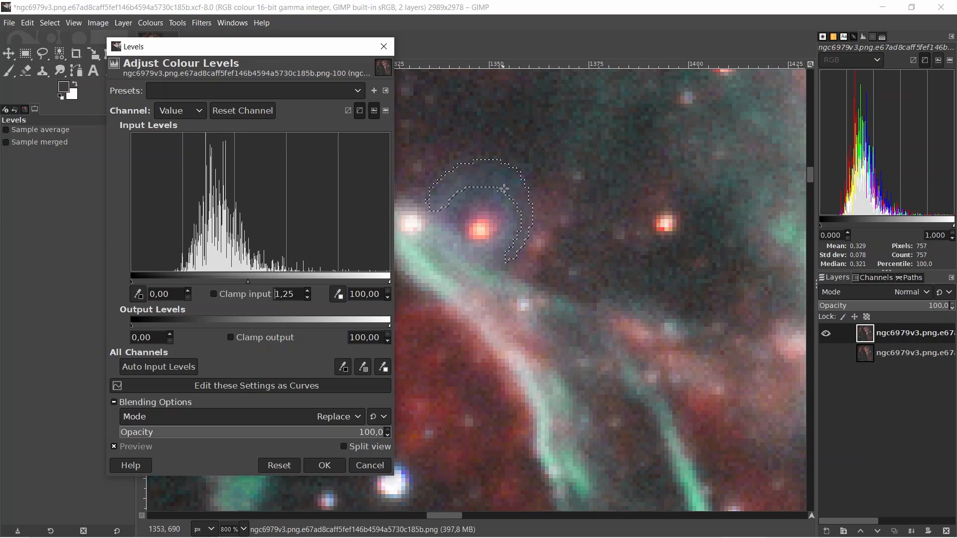
left_click(324, 465)
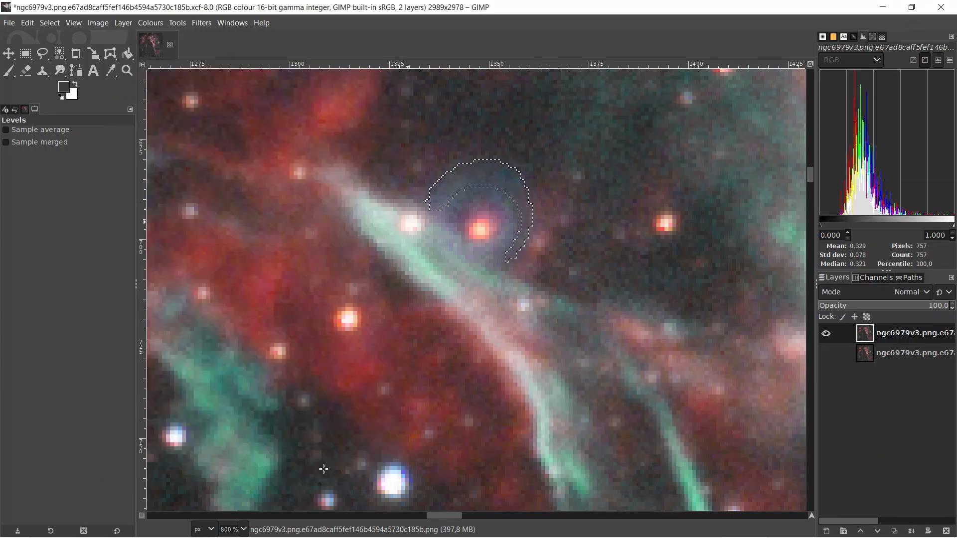
Step: Clear the crescent selection and inspect the corrected star against the wider nebula
left_click(50, 23)
left_click(64, 54)
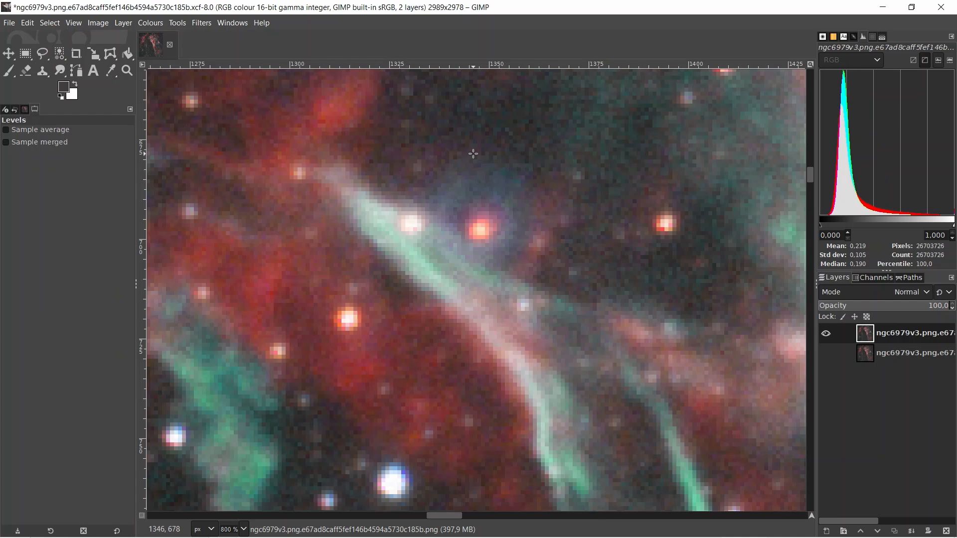
scroll(473, 153, "down", 3)
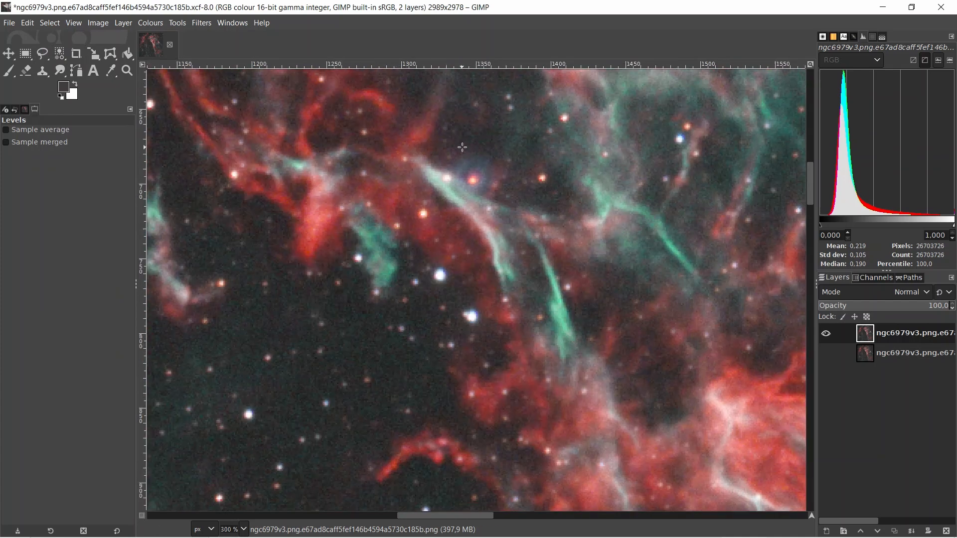
Step: Outline the bluish halo around the red star beside the bright filament with Free Select, and subtract the star's core from the selection
scroll(463, 147, "up", 3)
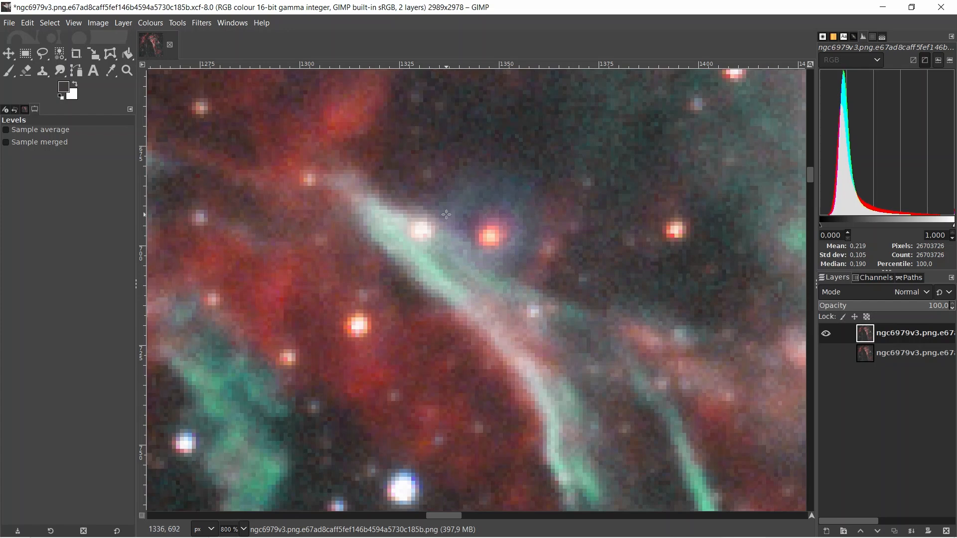
left_click(42, 53)
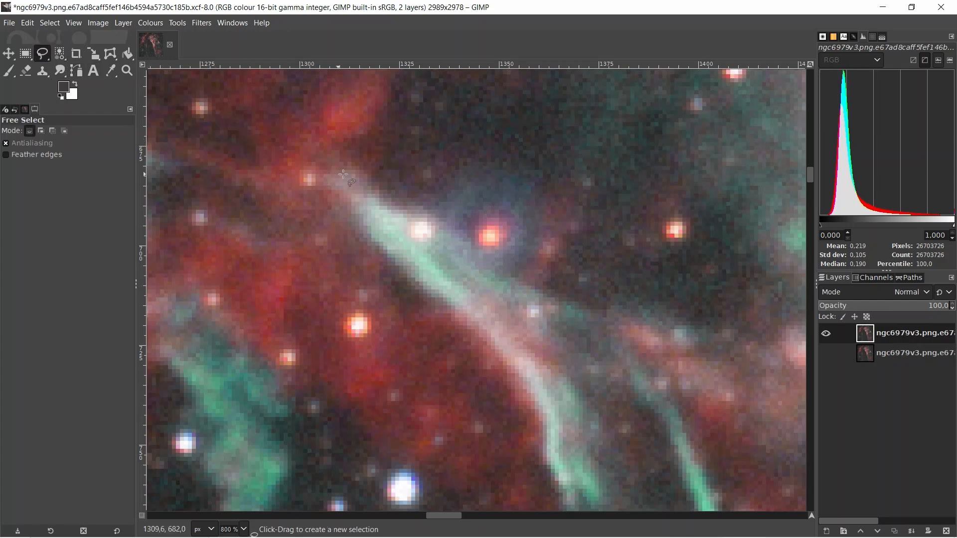
left_click(461, 171)
left_click(479, 163)
left_click(518, 172)
left_click(534, 191)
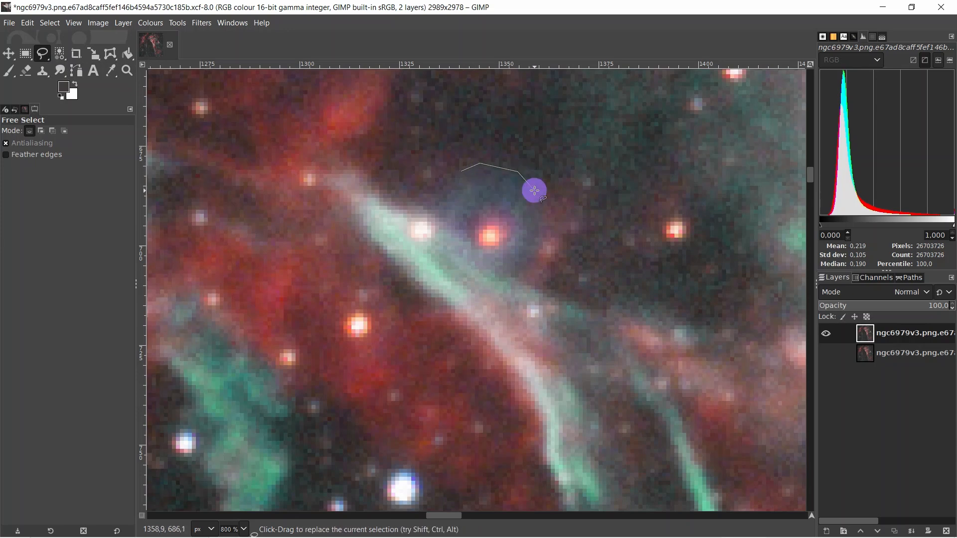
left_click(540, 213)
left_click(542, 245)
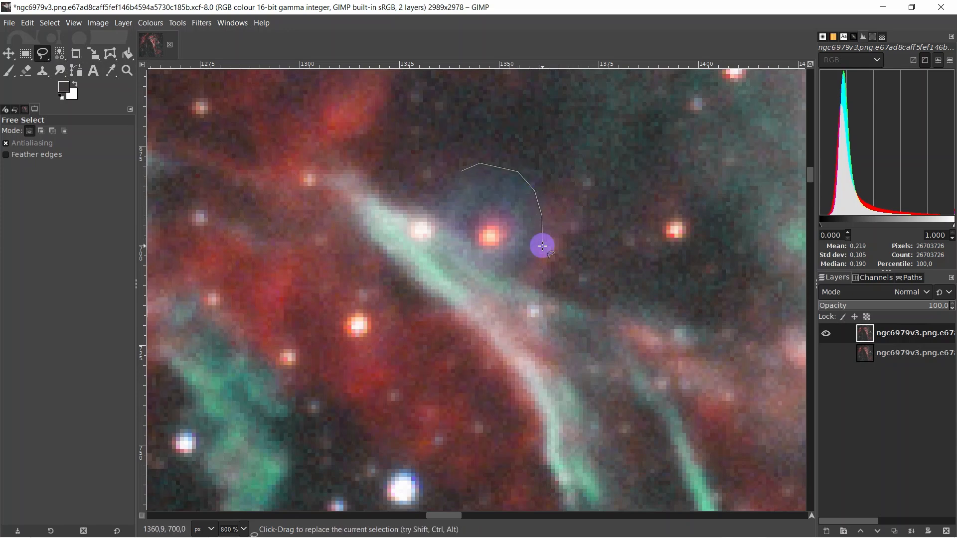
left_click(518, 273)
left_click(492, 275)
left_click(464, 247)
left_click(456, 229)
left_click_drag(436, 215, 459, 172)
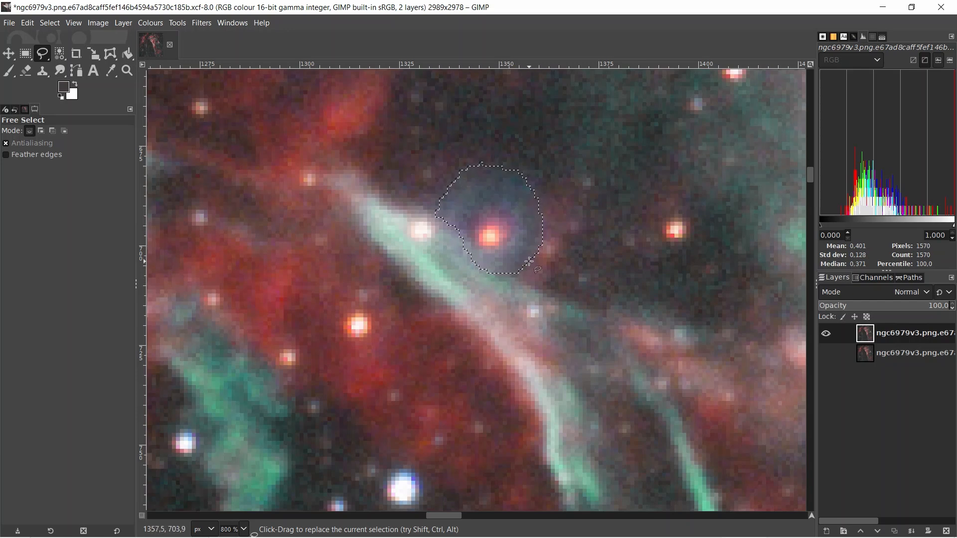
left_click(53, 131)
left_click(490, 208)
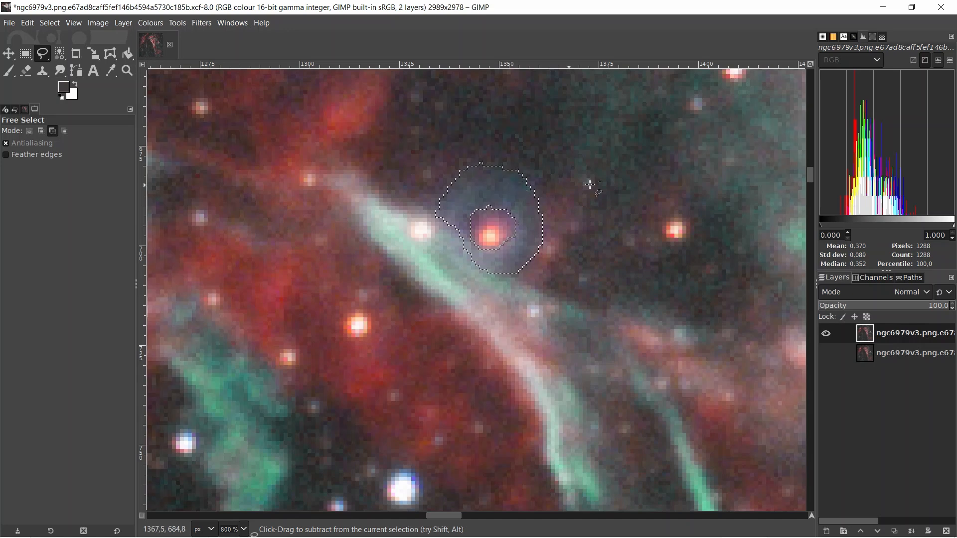
Step: Try feathering the ring-shaped halo selection by 10 px and preview its soft edge with the Quick Mask
left_click(48, 23)
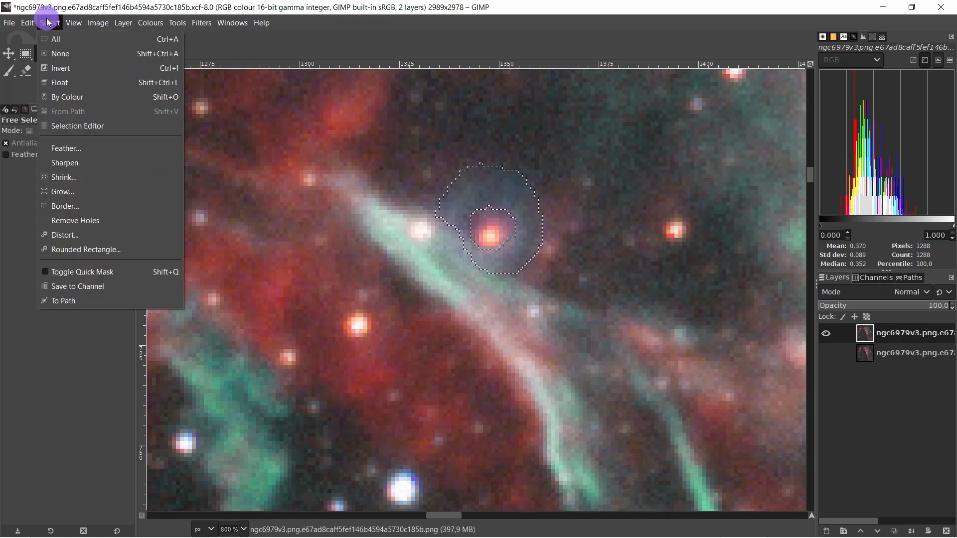
left_click(53, 145)
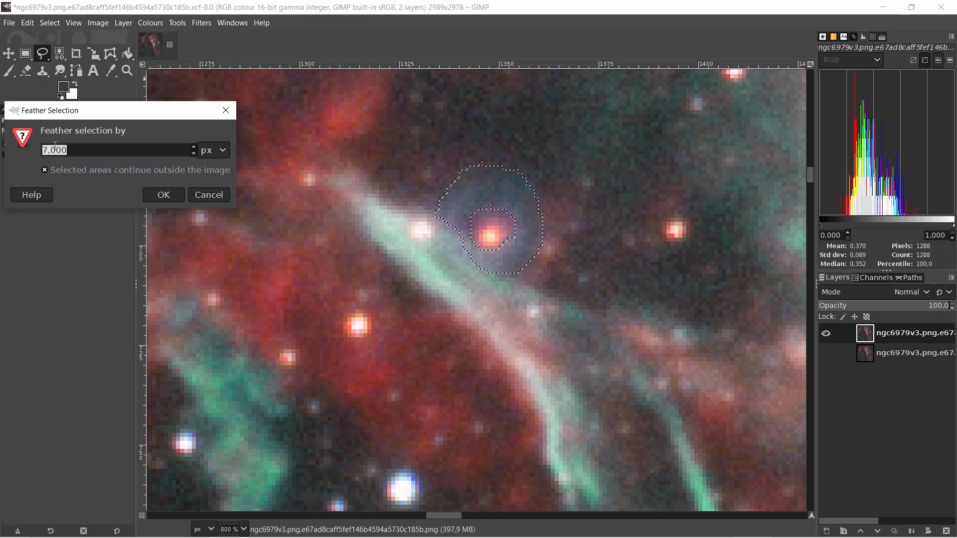
left_click(193, 147)
left_click(194, 147)
left_click(194, 147)
left_click(163, 196)
left_click(142, 516)
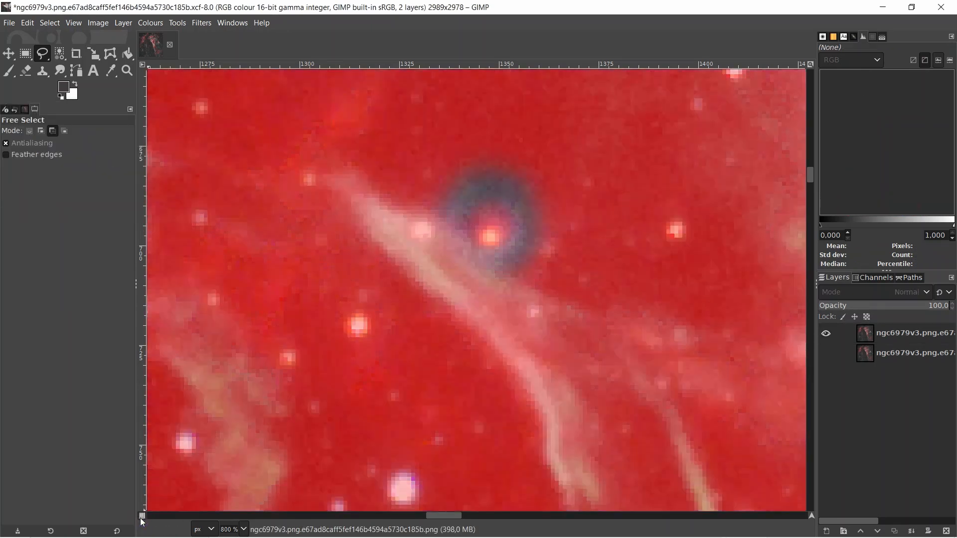
left_click(142, 516)
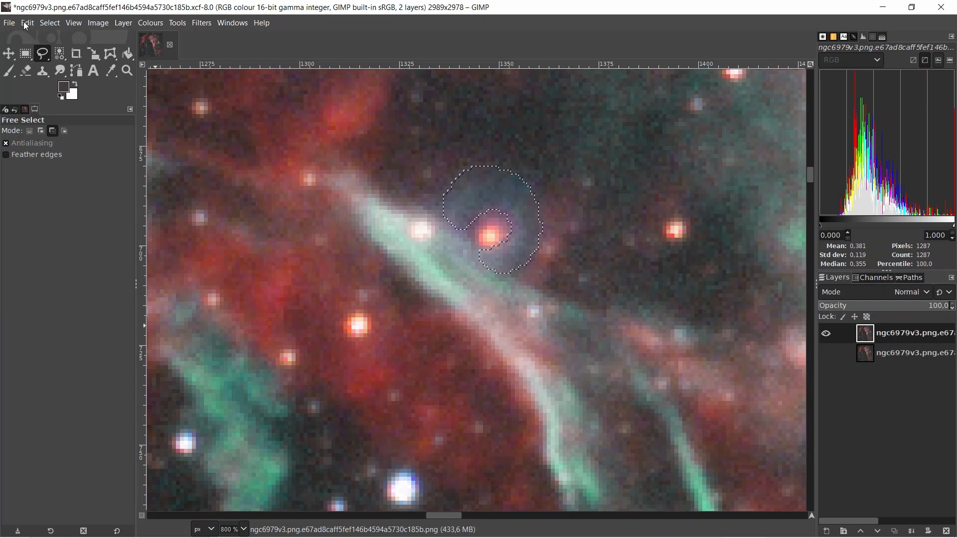
Step: Undo the feathering by going back in the history to the second Free Select state
left_click(16, 109)
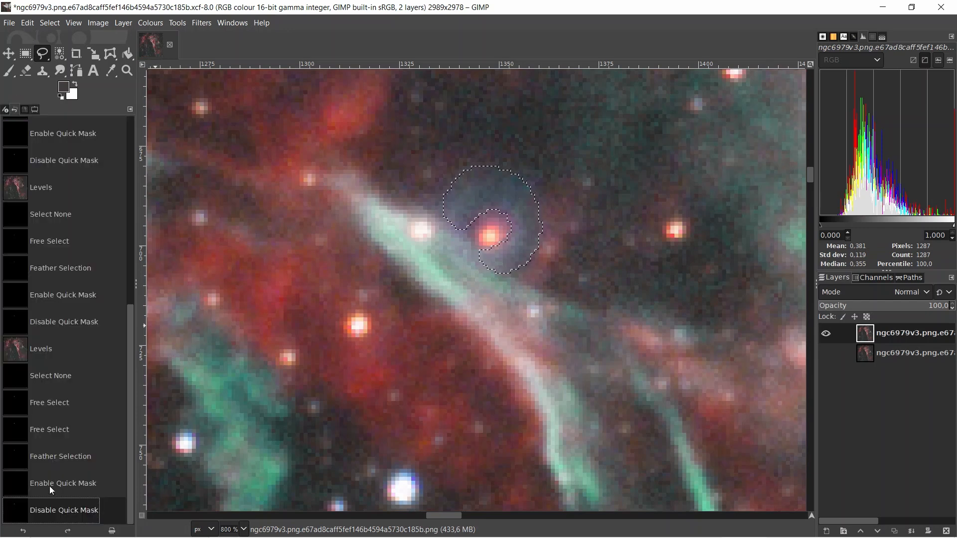
left_click(32, 456)
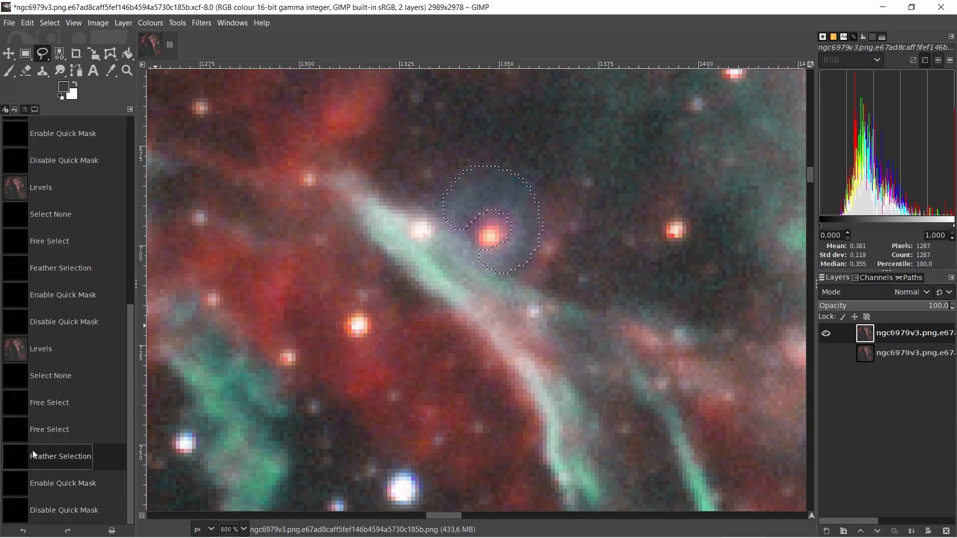
left_click(34, 432)
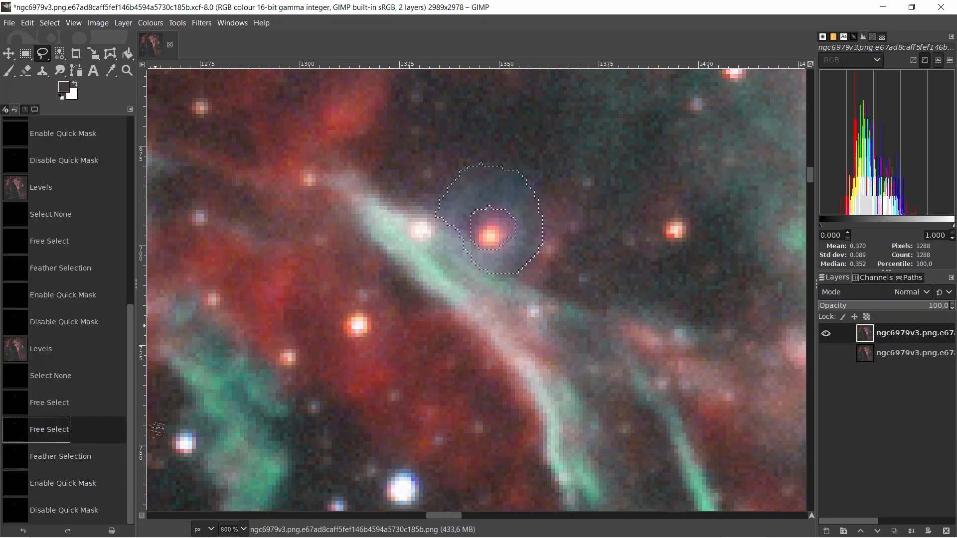
Step: Feather the ring selection by 7 px and check its soft edge with the Quick Mask
left_click(46, 23)
left_click(69, 152)
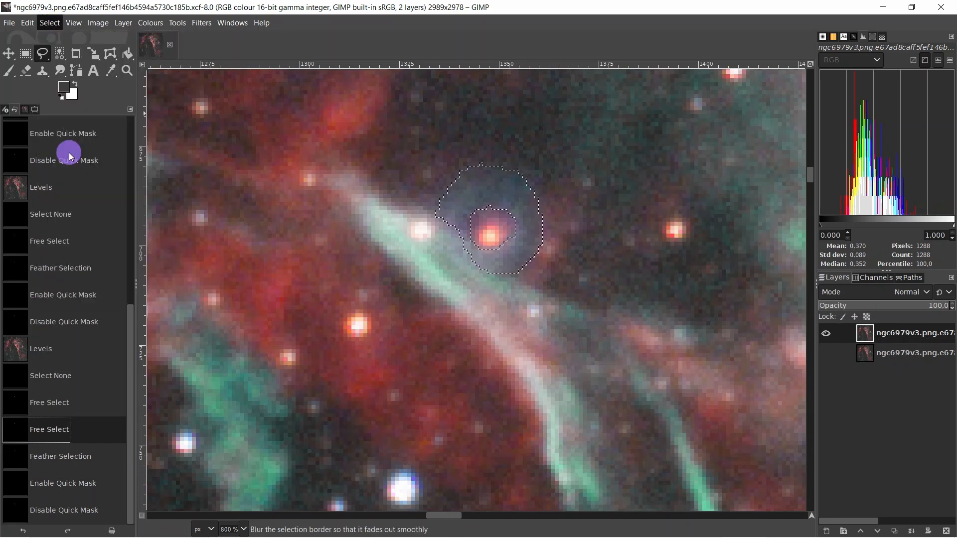
left_click(193, 160)
left_click(193, 161)
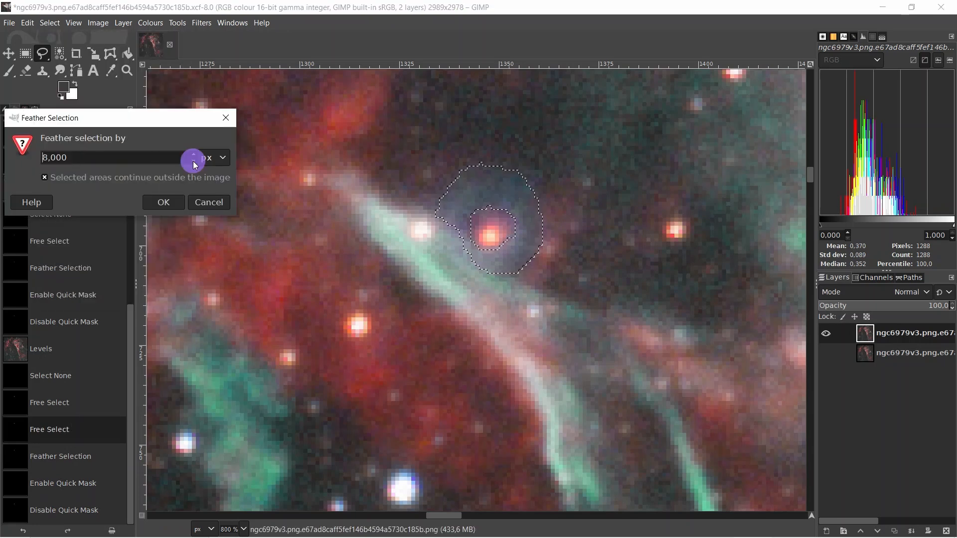
left_click(193, 160)
left_click(173, 203)
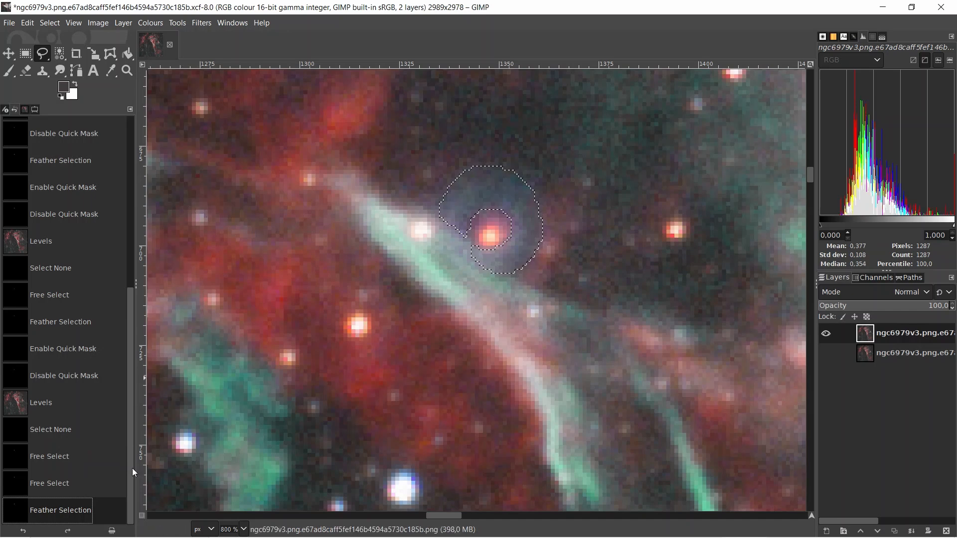
left_click(142, 516)
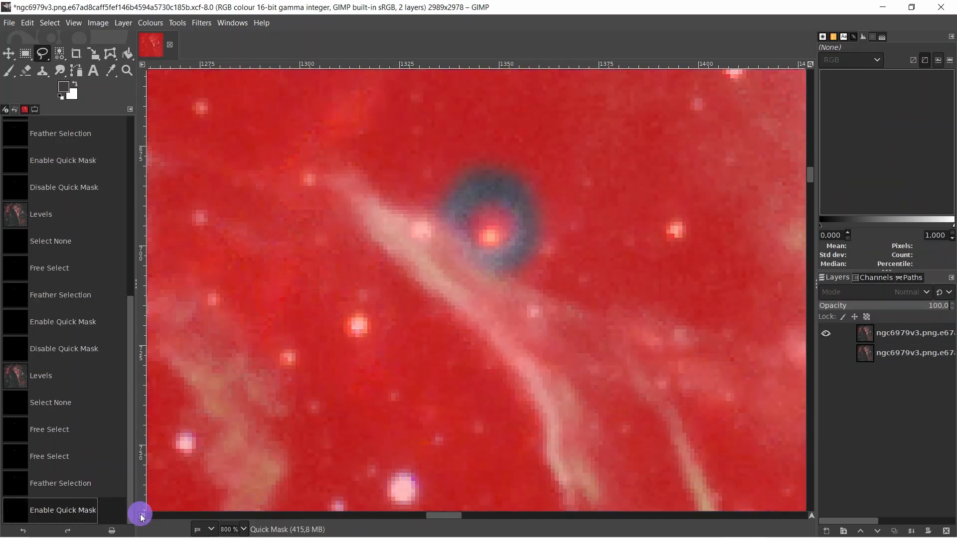
left_click(142, 516)
Step: Reduce the saturation of the selected halo ring to a scale of 0.698
right_click(650, 128)
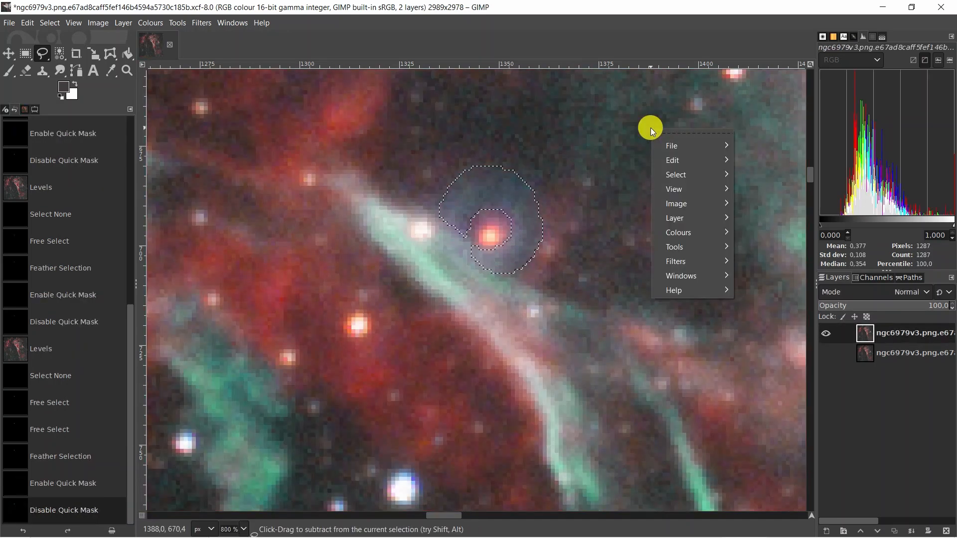
mouse_move(682, 240)
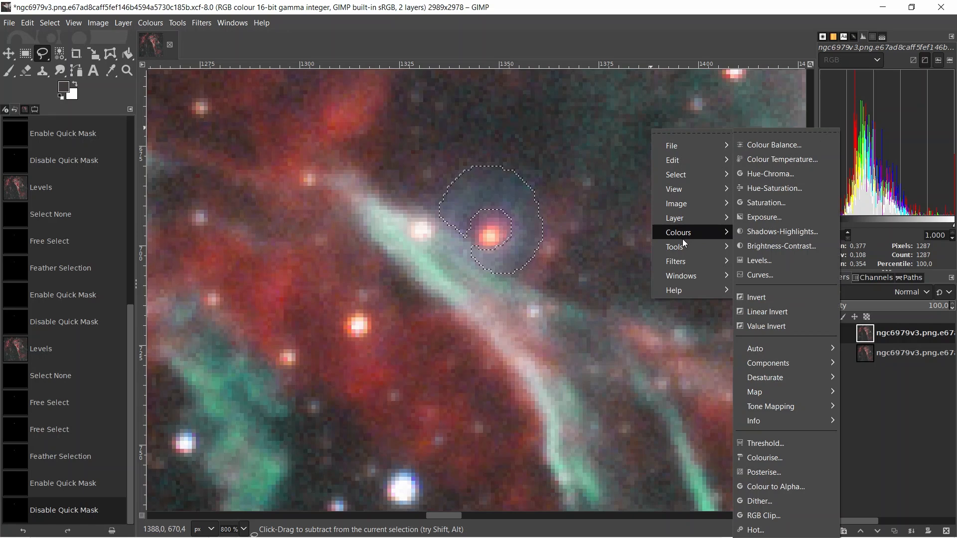
left_click(766, 203)
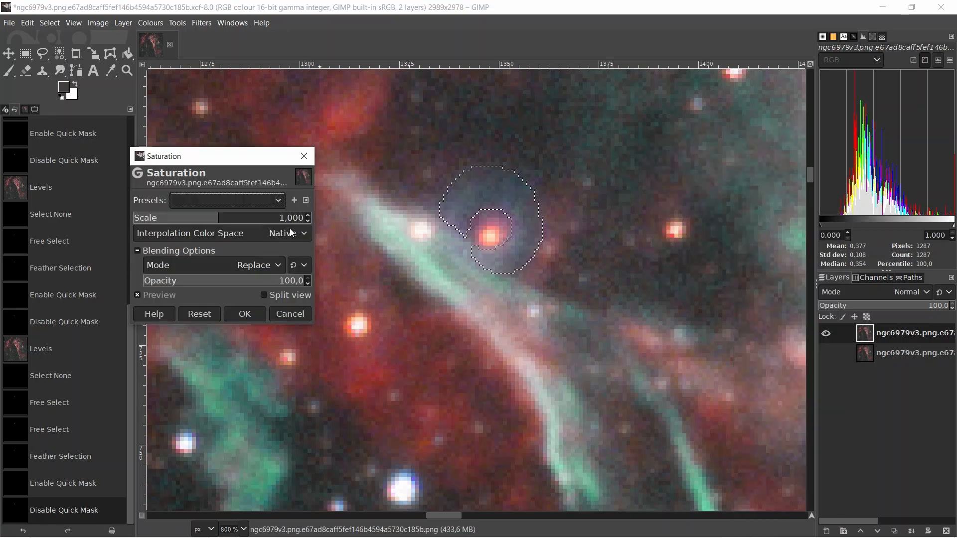
left_click_drag(213, 218, 193, 218)
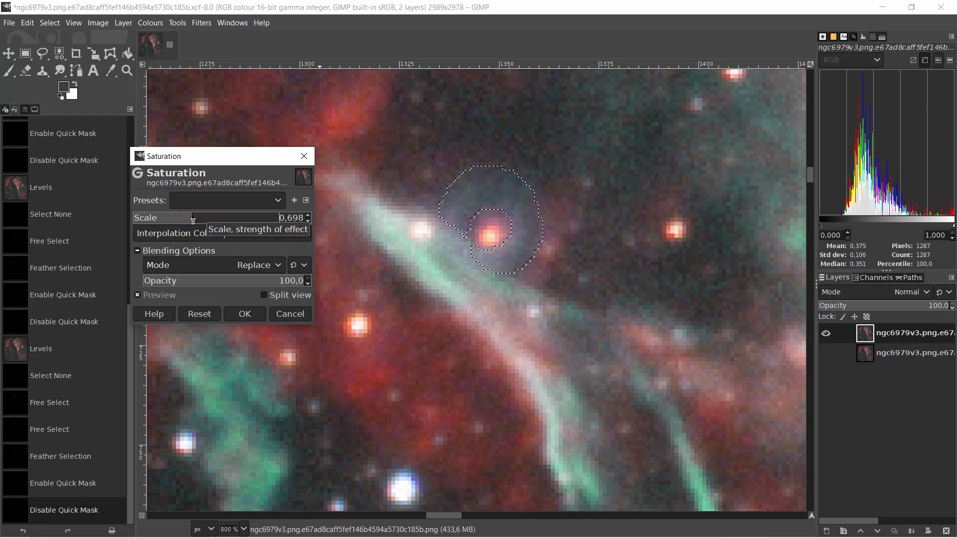
left_click(244, 315)
Step: Darken the halo ring with Levels by setting the Value channel's midtone gamma to 0.85, and apply it
right_click(600, 165)
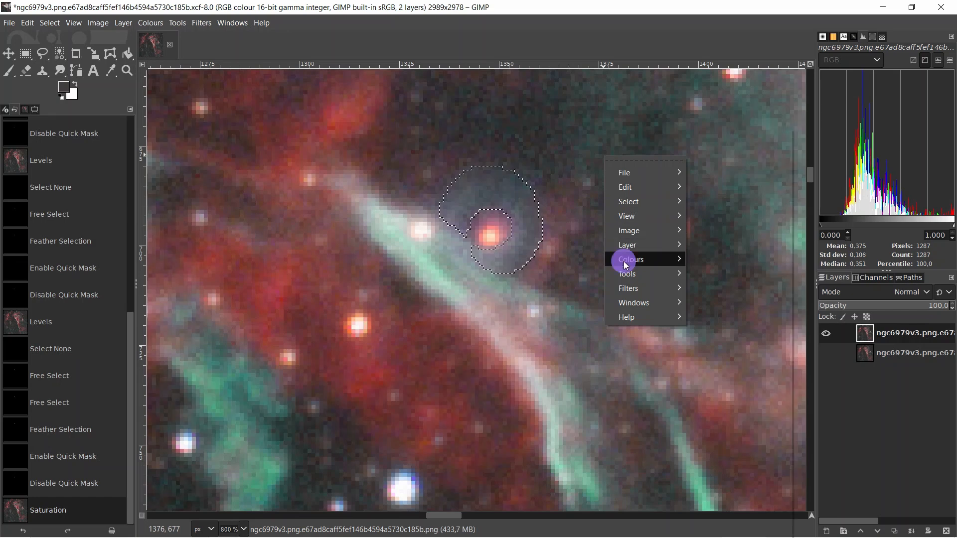
mouse_move(619, 258)
left_click(722, 258)
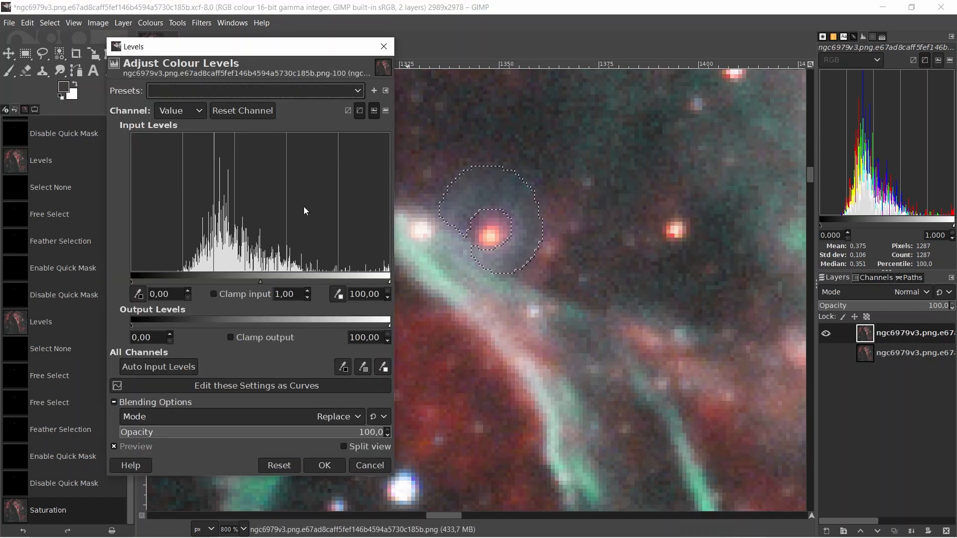
left_click_drag(262, 283, 269, 285)
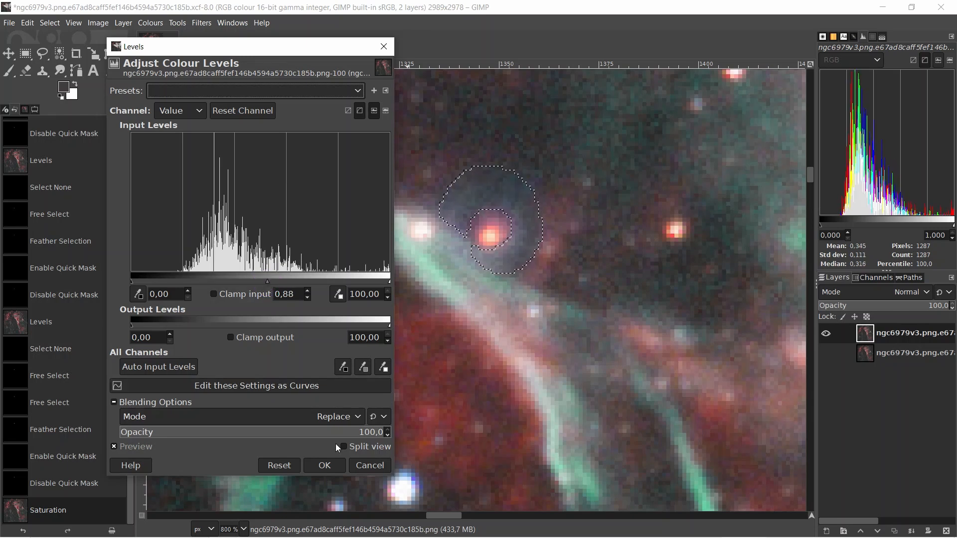
left_click_drag(267, 286, 271, 287)
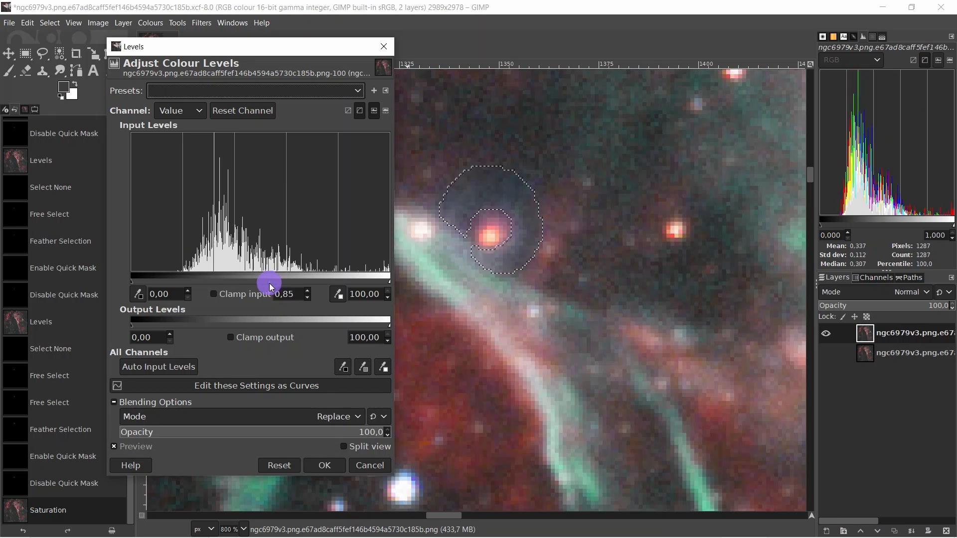
left_click(323, 464)
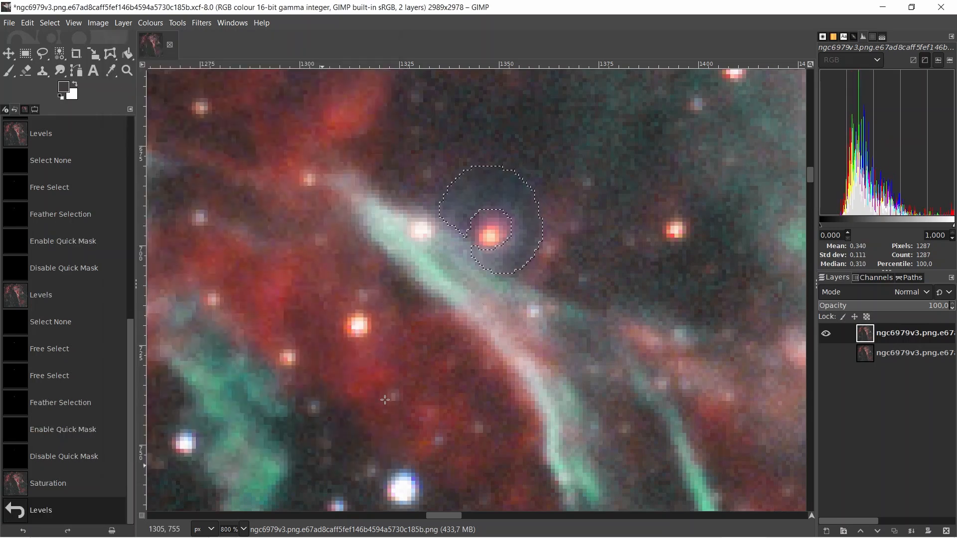
Step: Clear the ring selection and inspect the star both against the wider nebula and close up
left_click(54, 22)
left_click(57, 53)
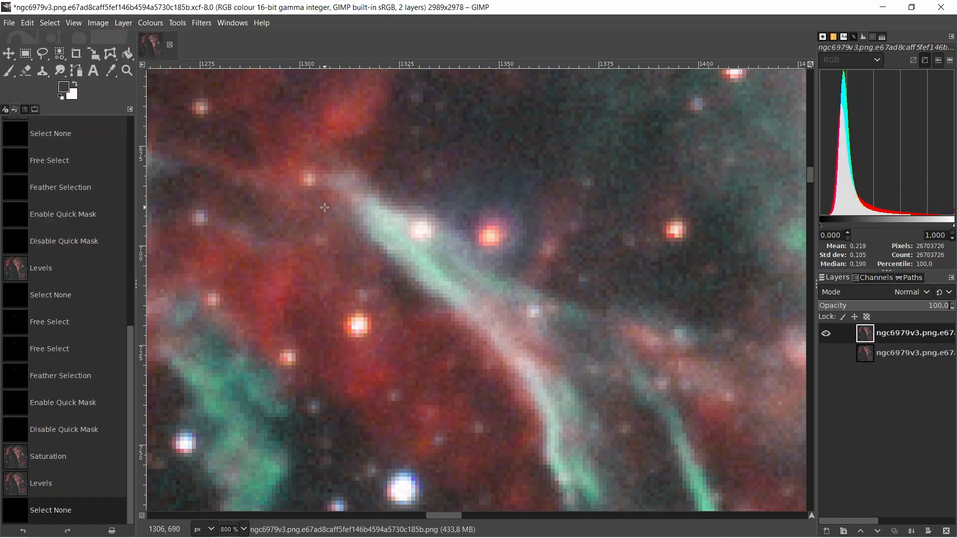
scroll(343, 222, "down", 3)
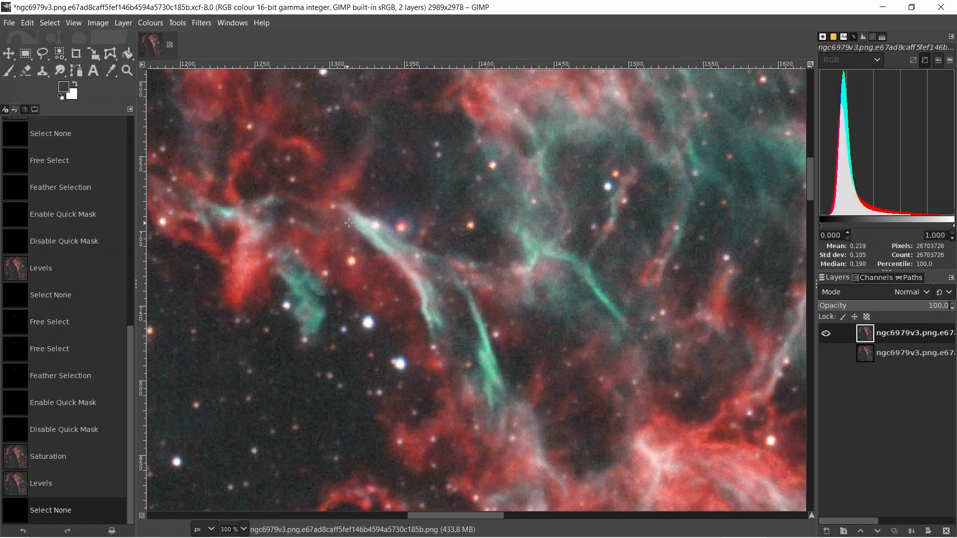
scroll(349, 223, "up", 3)
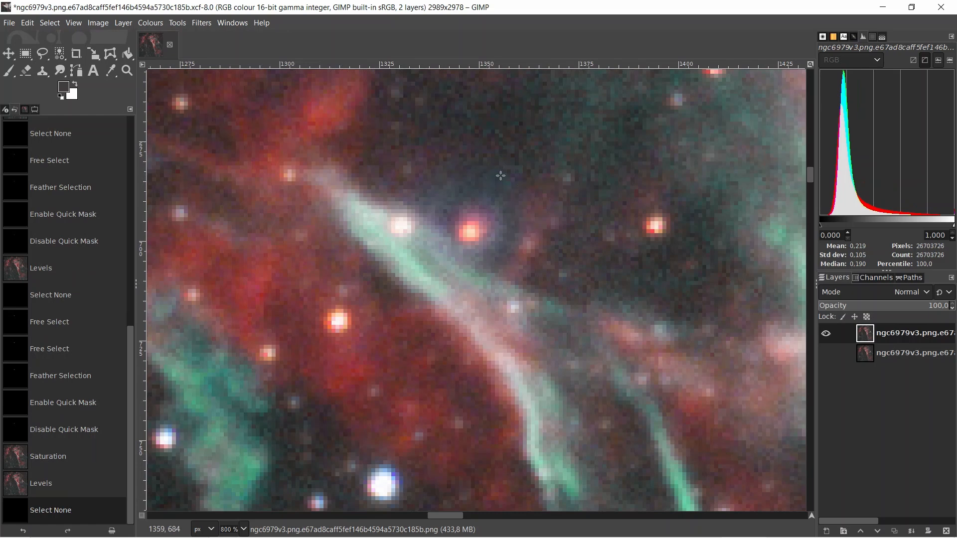
Step: Restore the ring selection from the history and raise the red channel's midtone gamma to 1.35 in a new Levels adjustment
left_click(46, 487)
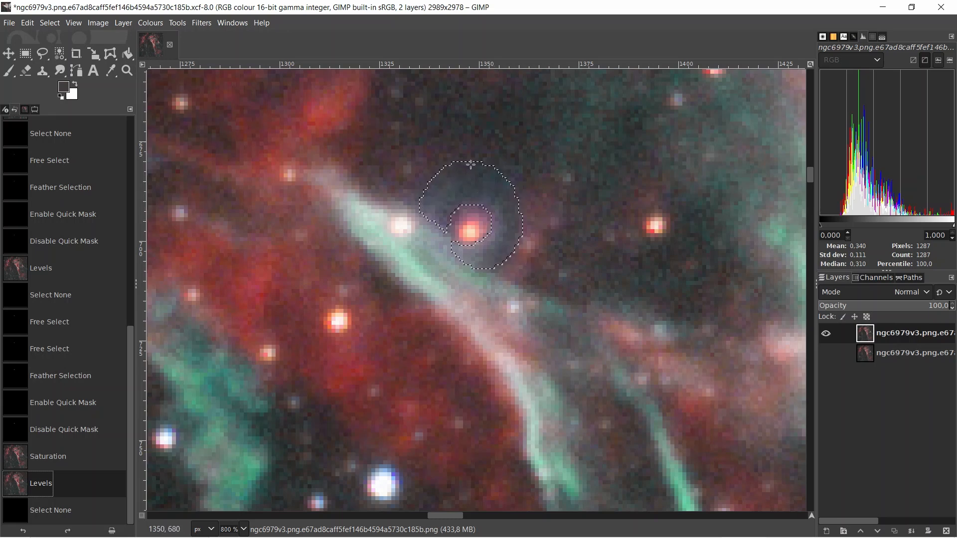
right_click(618, 153)
mouse_move(638, 258)
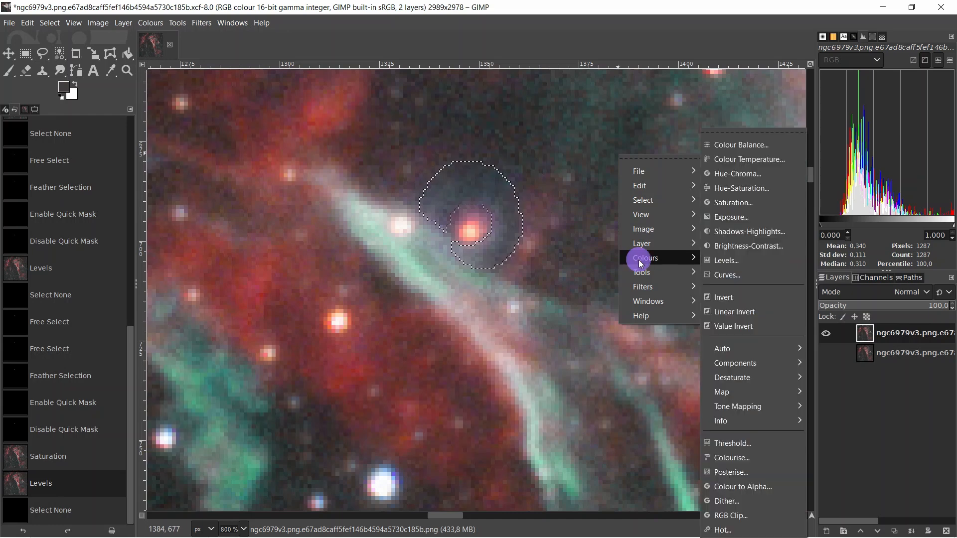
left_click(730, 260)
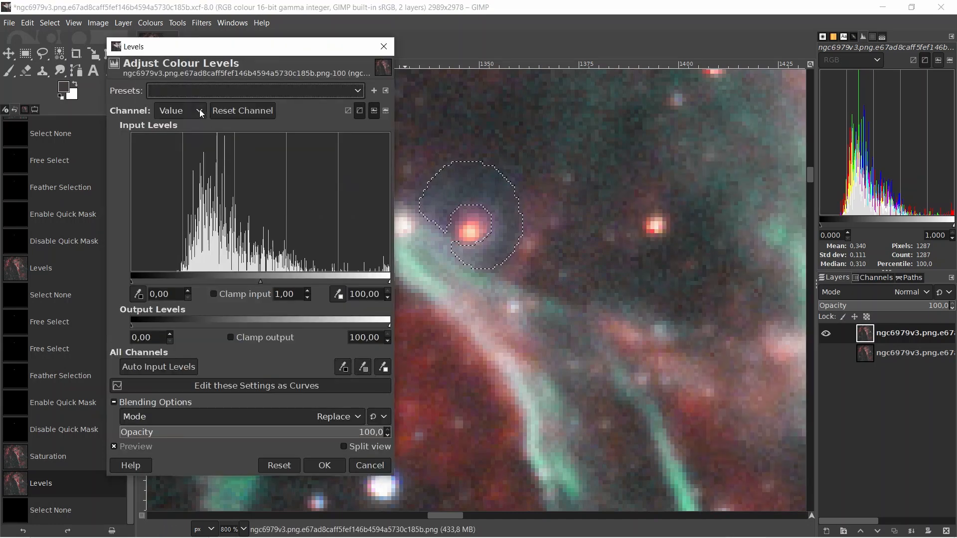
left_click(199, 109)
left_click(181, 142)
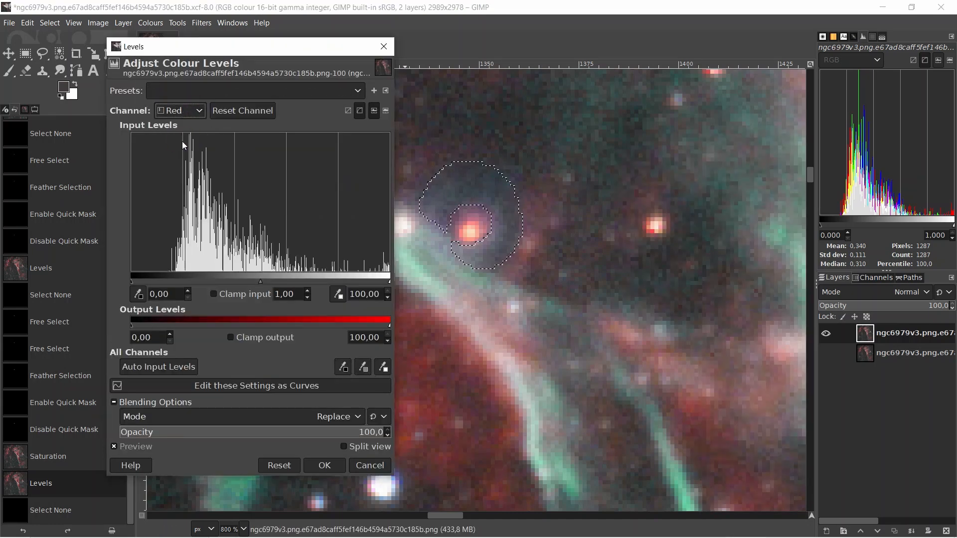
left_click(308, 292)
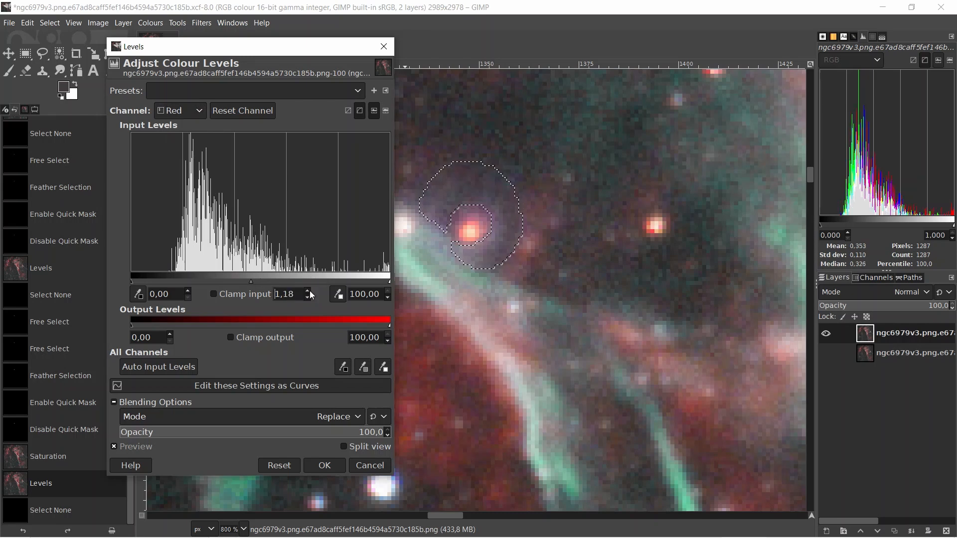
left_click(309, 293)
left_click(309, 292)
left_click(308, 291)
left_click(309, 292)
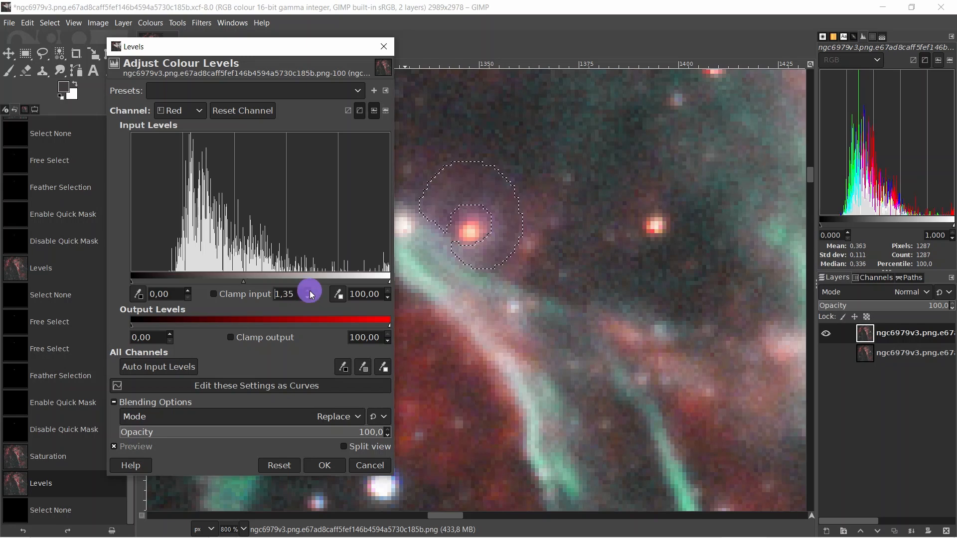
Step: Raise the red channel's midtone gamma to 1.37 for the halo ring
left_click(309, 291)
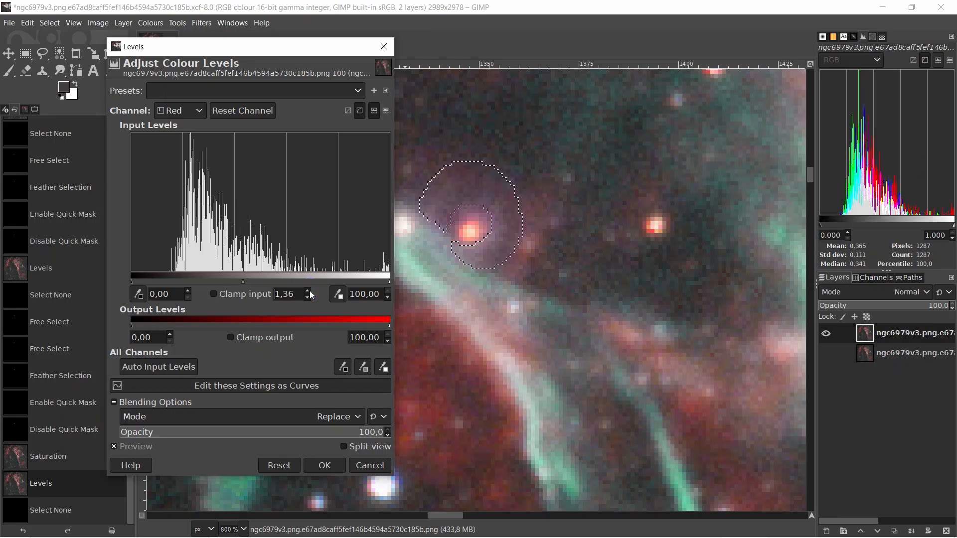
left_click(309, 291)
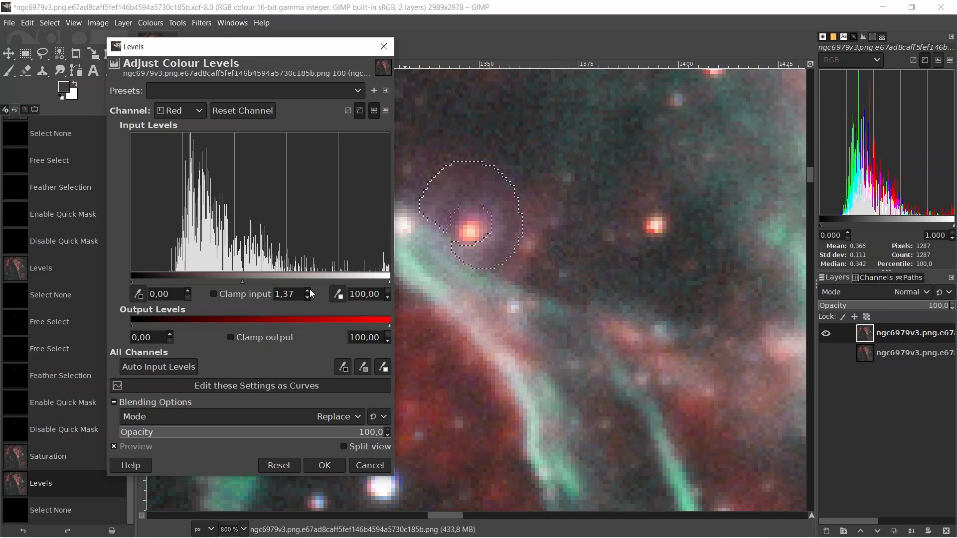
Step: Try a midtone gamma of 1.02 on the green channel, reset it to 1.00 and return to the red channel
left_click(202, 109)
left_click(192, 156)
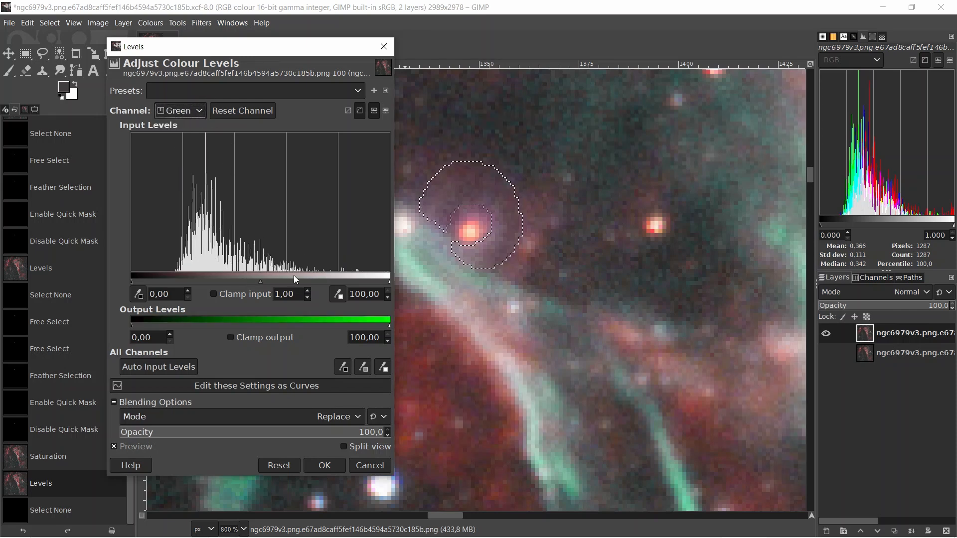
left_click(308, 291)
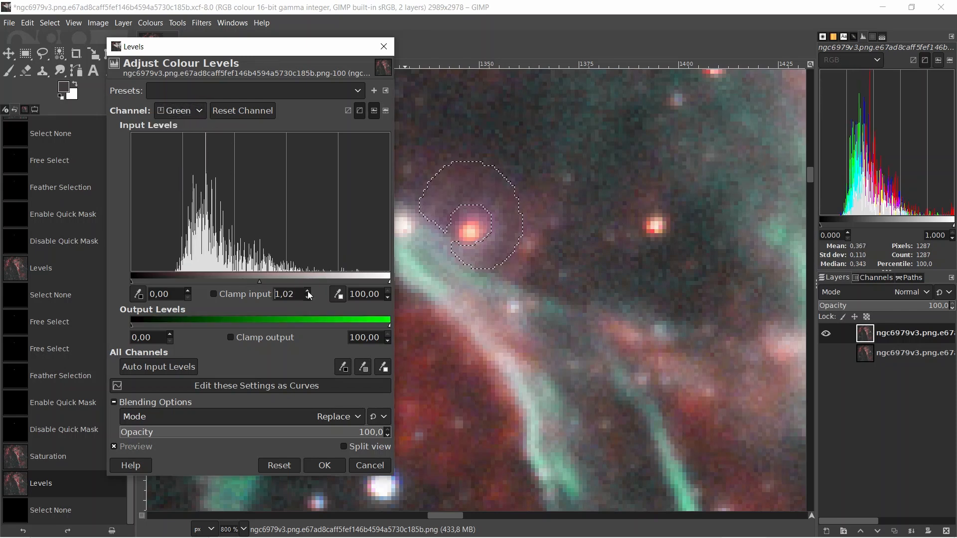
left_click(307, 298)
left_click(306, 299)
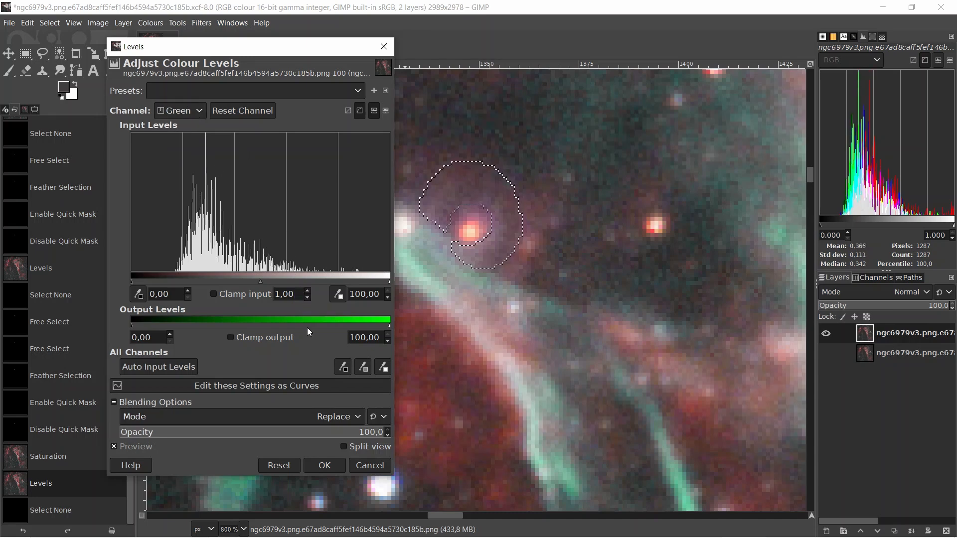
left_click(198, 111)
left_click(192, 140)
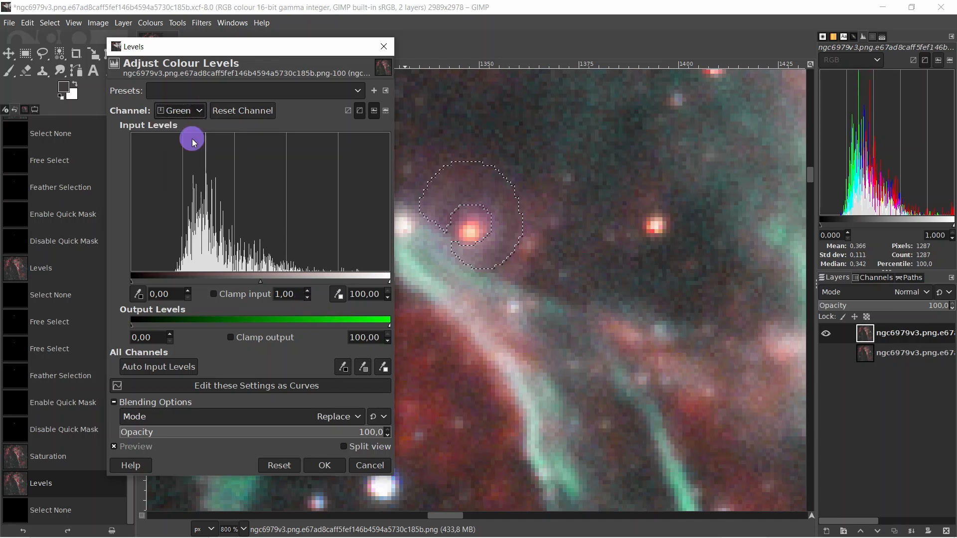
Step: Keep the red channel's midtone gamma at 1.37 and apply the Levels adjustment
left_click(306, 291)
left_click(307, 290)
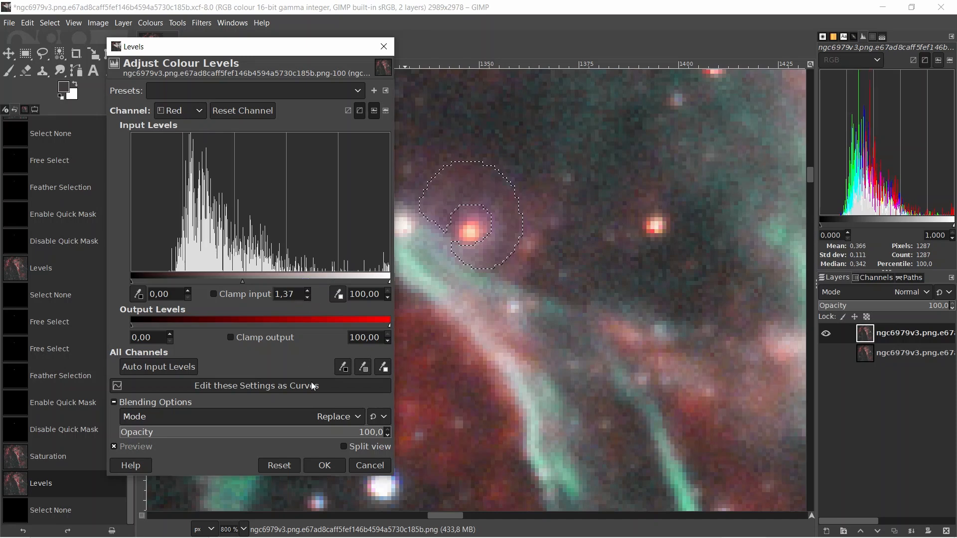
left_click(325, 465)
Step: Deselect the halo ring and compare the star's surroundings with the nebula at several magnifications
left_click(50, 23)
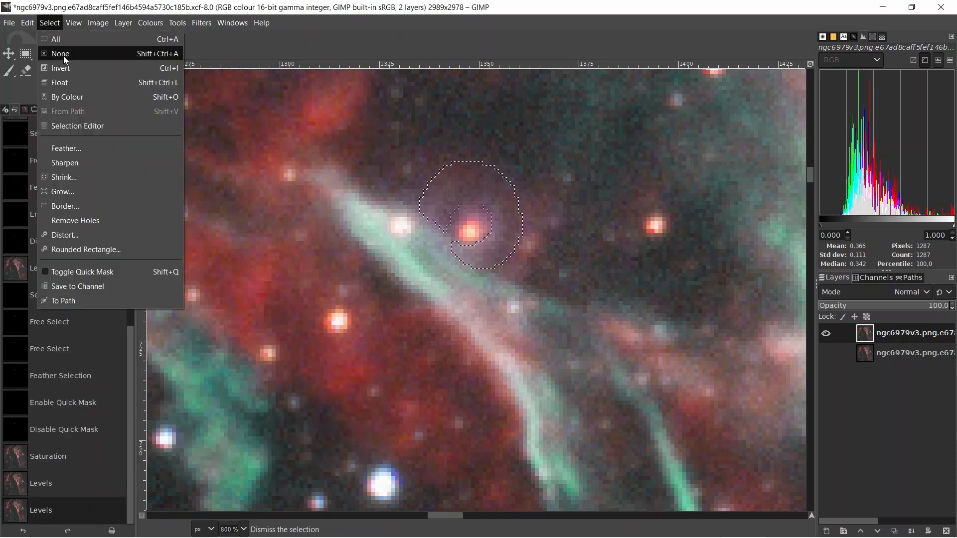
left_click(64, 56)
scroll(542, 155, "down", 4)
scroll(541, 154, "down", 1)
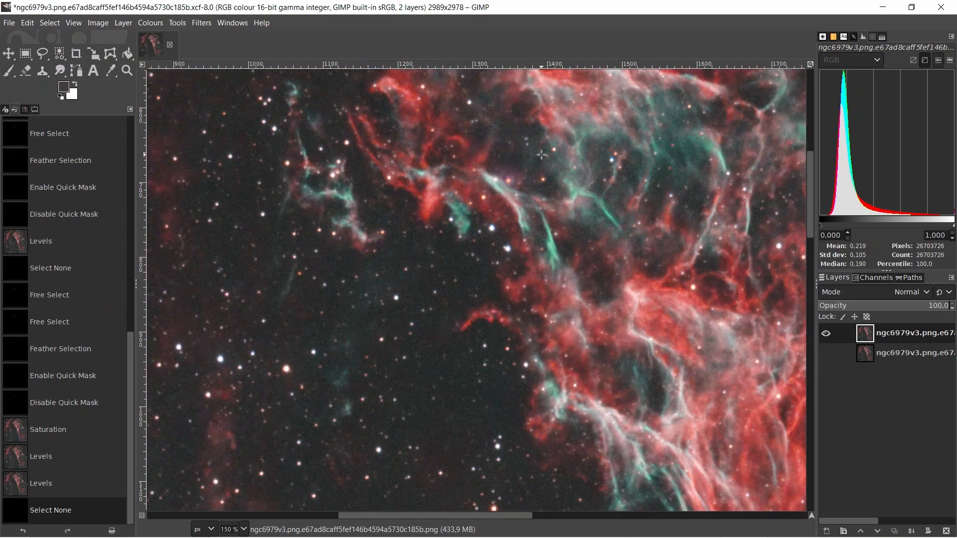
scroll(541, 155, "up", 5)
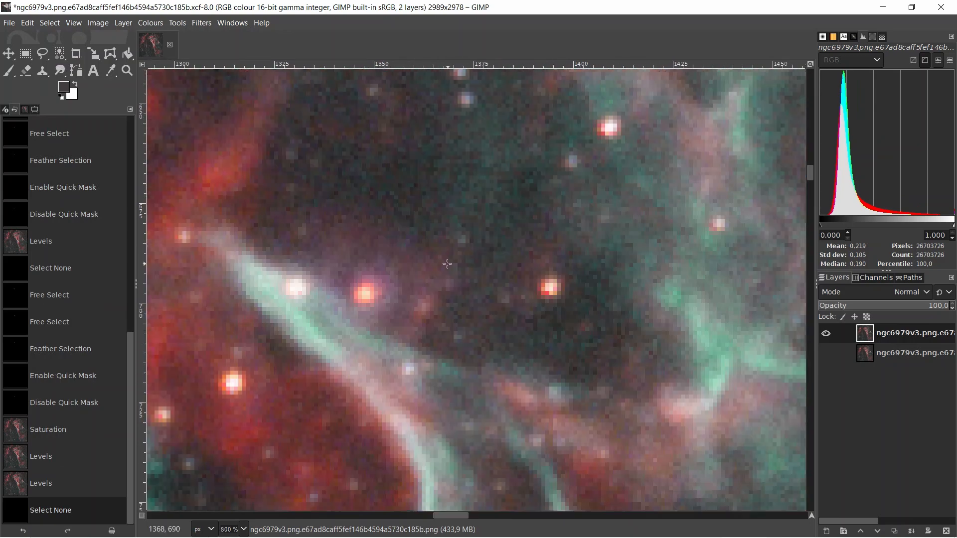
scroll(417, 299, "down", 3)
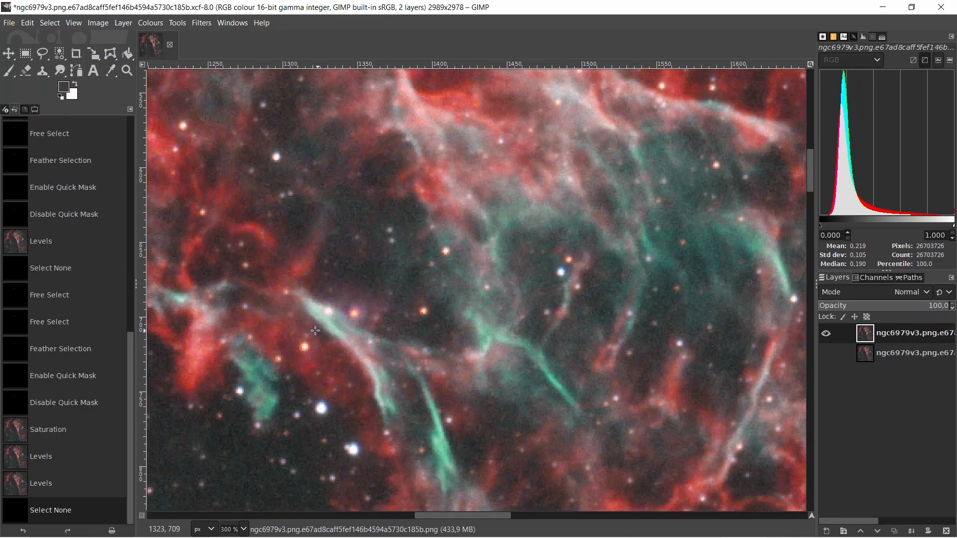
scroll(423, 465, "up", 2)
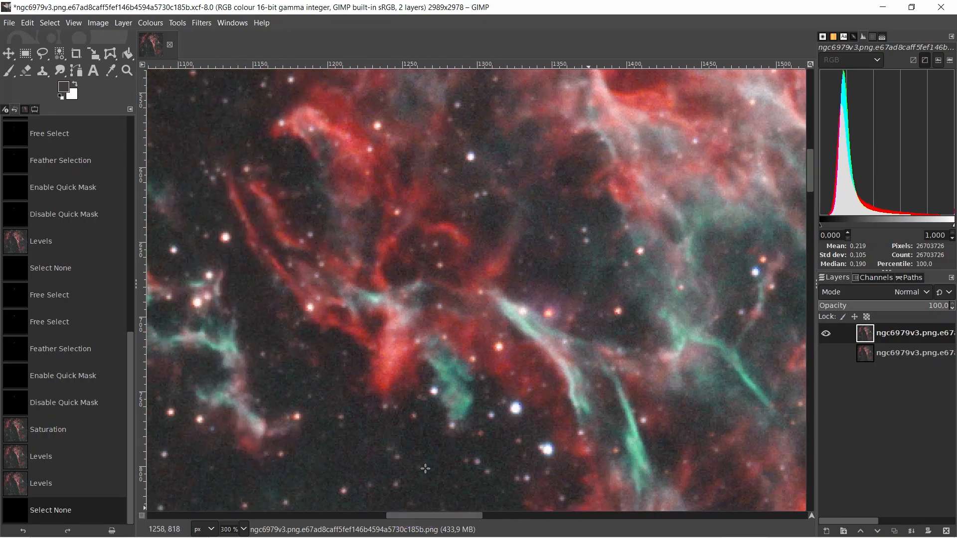
scroll(574, 306, "up", 2)
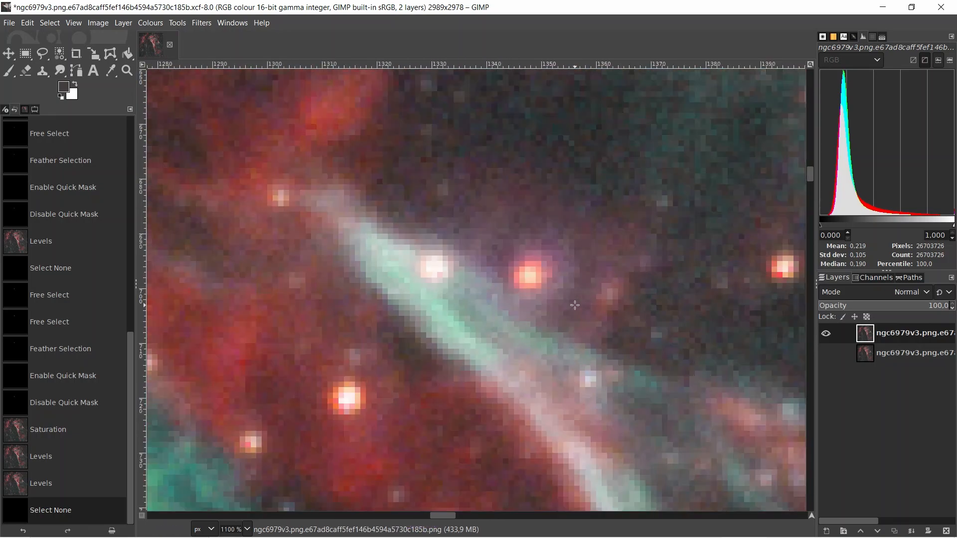
scroll(575, 305, "down", 1)
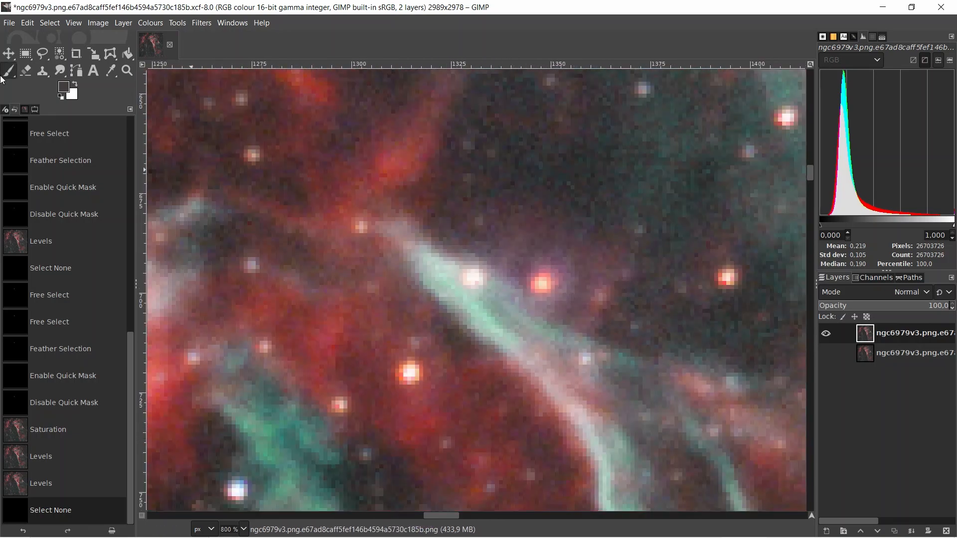
Step: Set Free Select to replace the current selection and outline the dark crescent on the right side of the star's halo
left_click(43, 53)
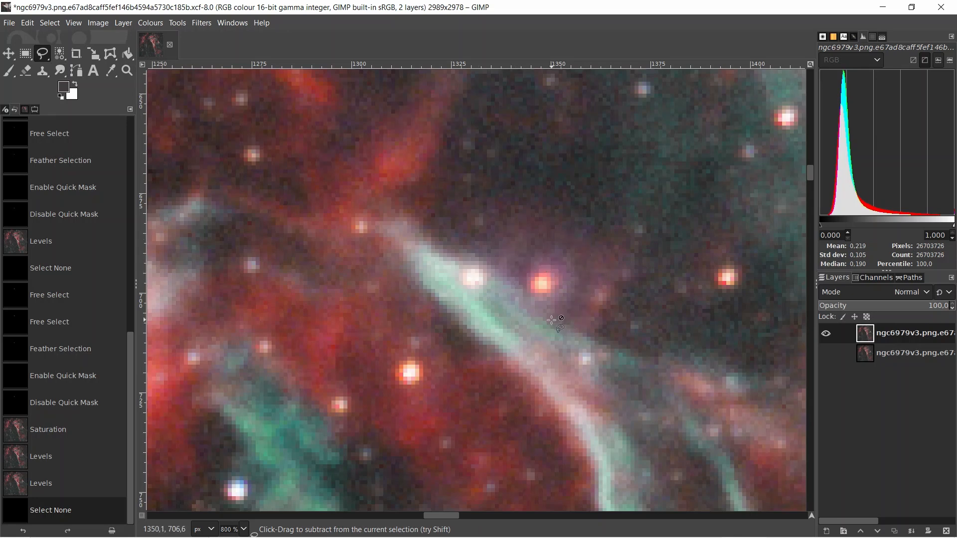
left_click(37, 108)
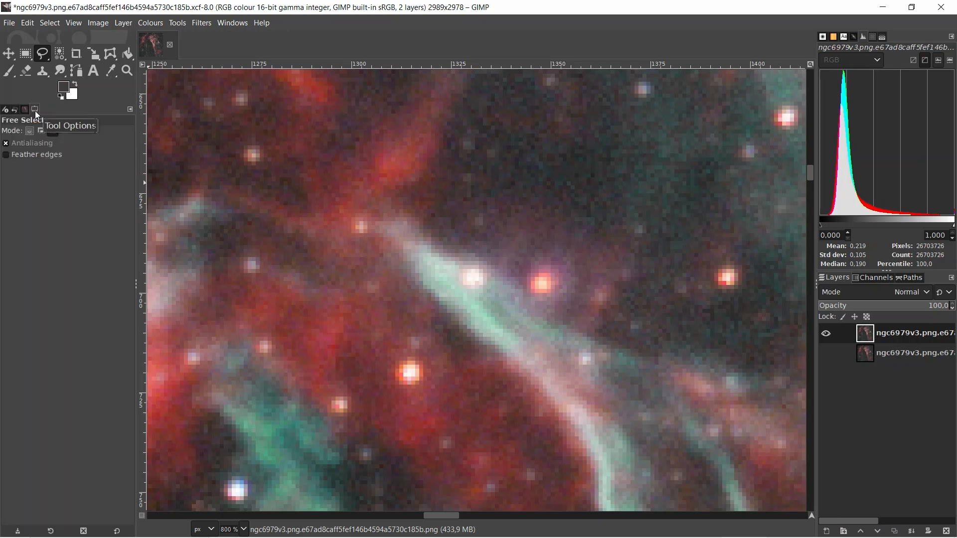
left_click(30, 132)
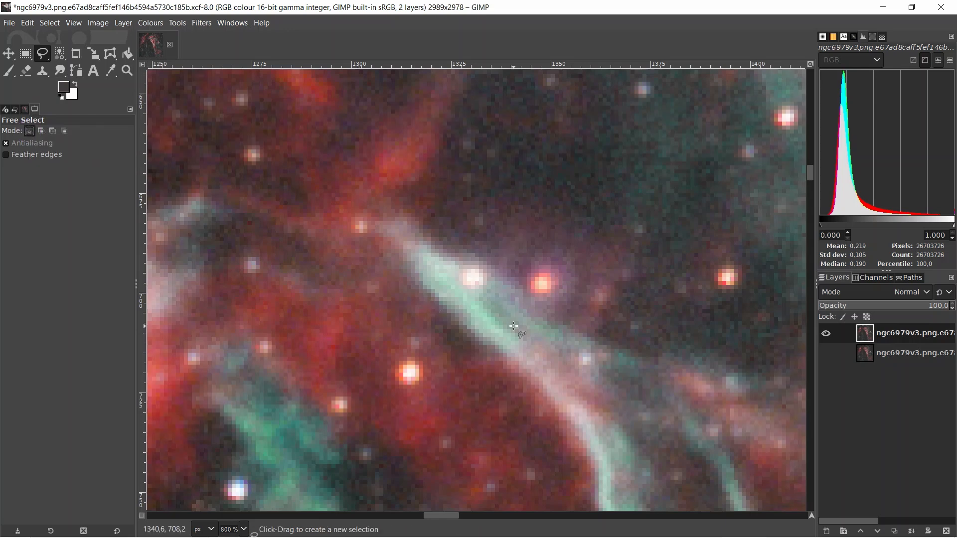
left_click(552, 311)
left_click(574, 277)
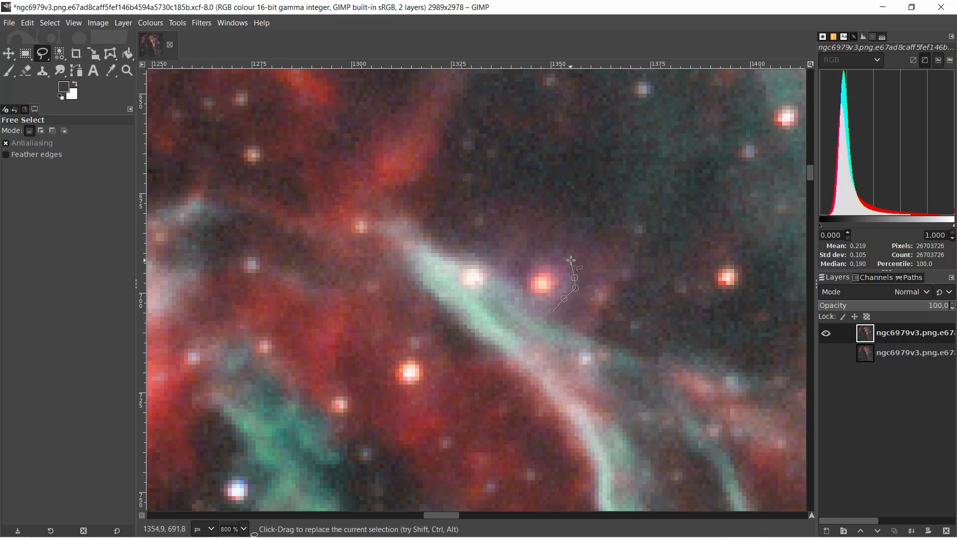
left_click(573, 259)
left_click(580, 255)
left_click(591, 262)
left_click(593, 285)
left_click(591, 303)
left_click(581, 315)
left_click(569, 322)
left_click(554, 319)
key("Return")
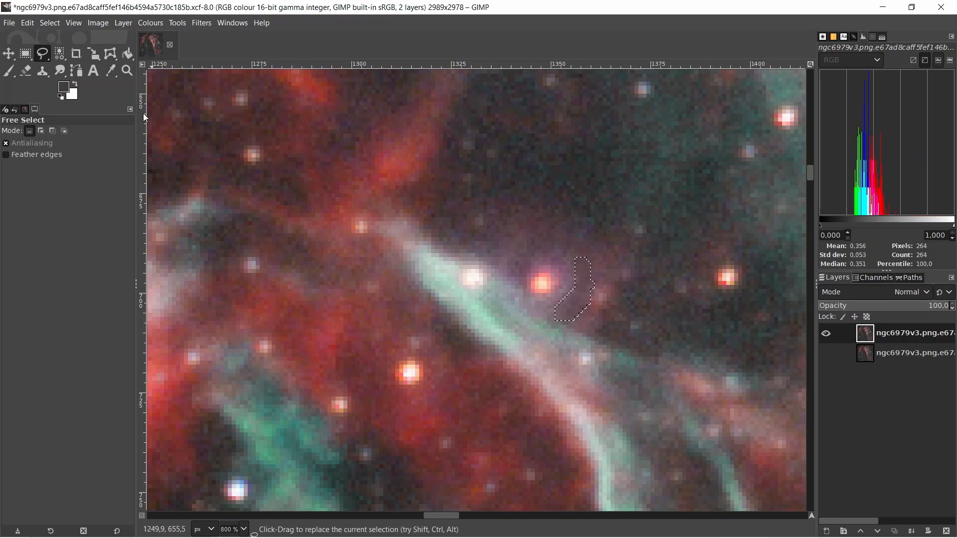
Step: Switch Free Select to add mode and add a second crescent on the upper-left side of the star
left_click(41, 131)
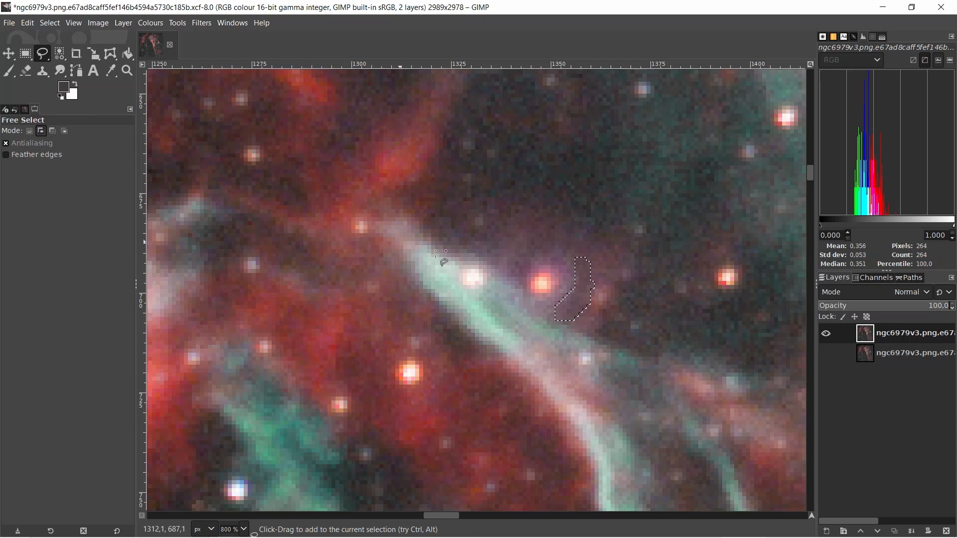
left_click(521, 287)
left_click(537, 255)
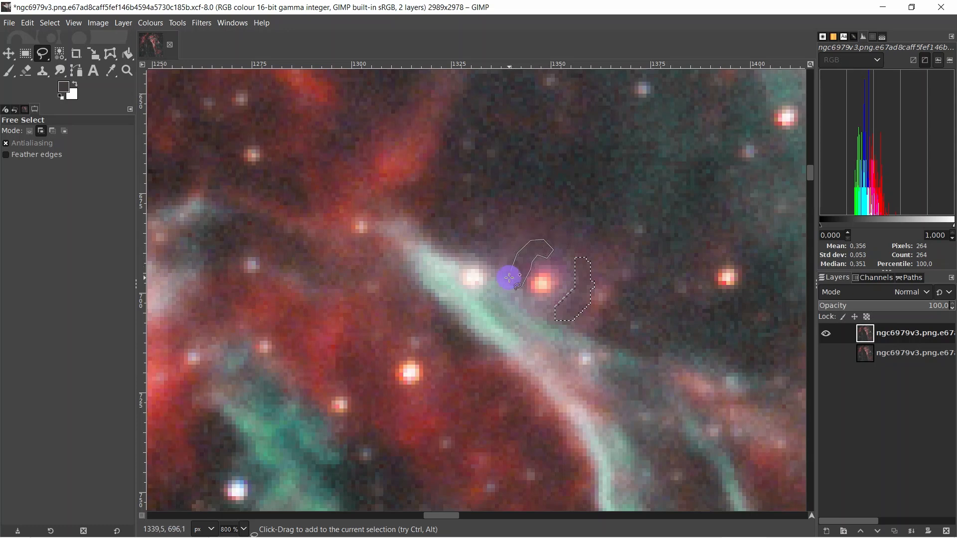
key("Return")
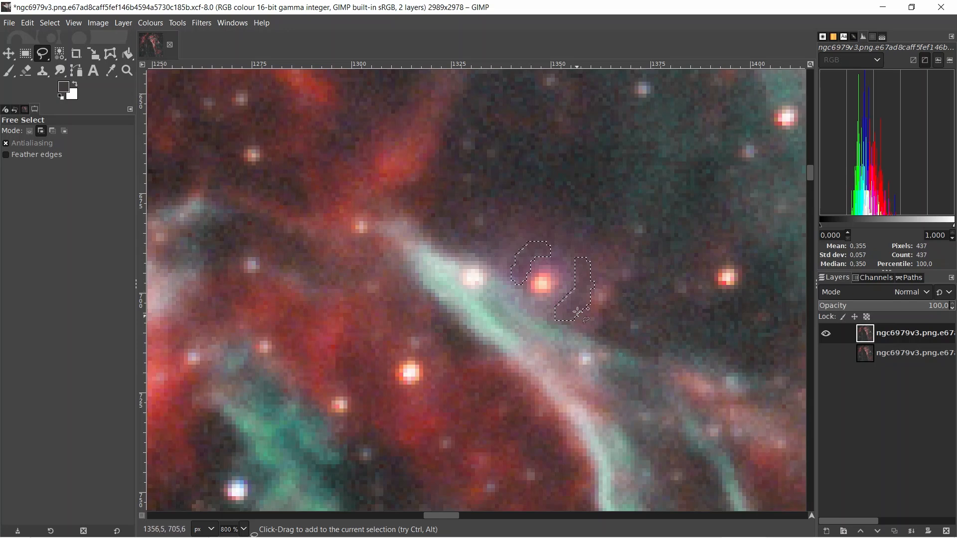
Step: Try feathering the two-crescent selection by 7 px, and undo the feathering
left_click(49, 23)
left_click(60, 146)
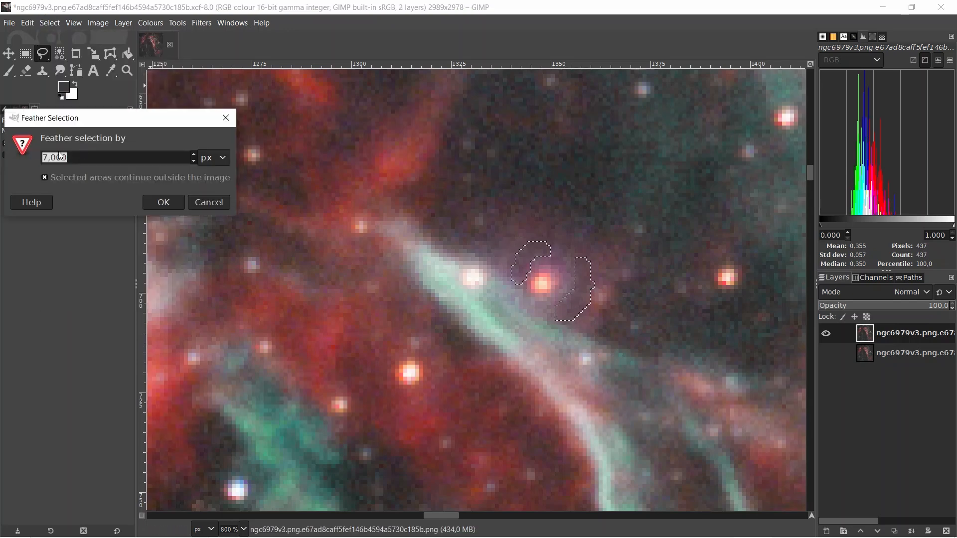
left_click(166, 201)
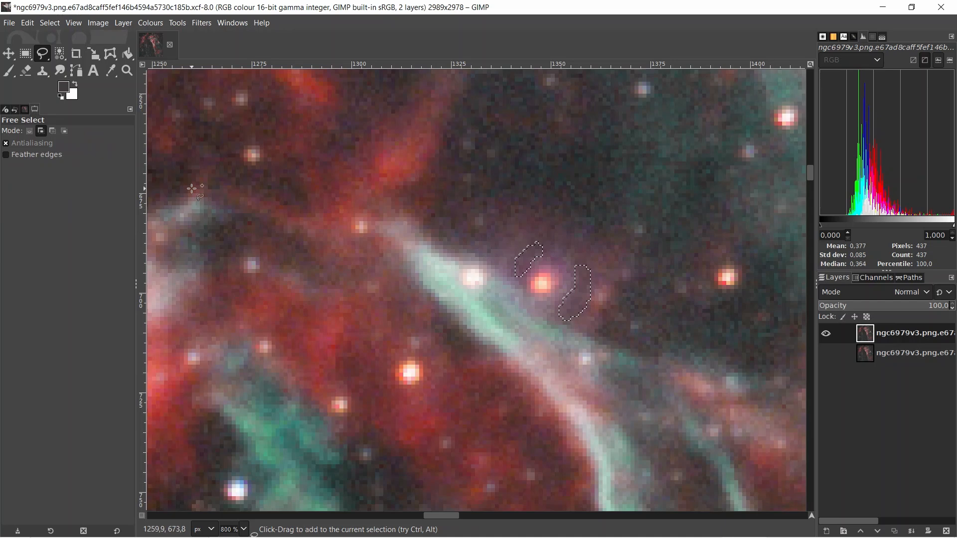
left_click(50, 23)
left_click(61, 148)
key("Return")
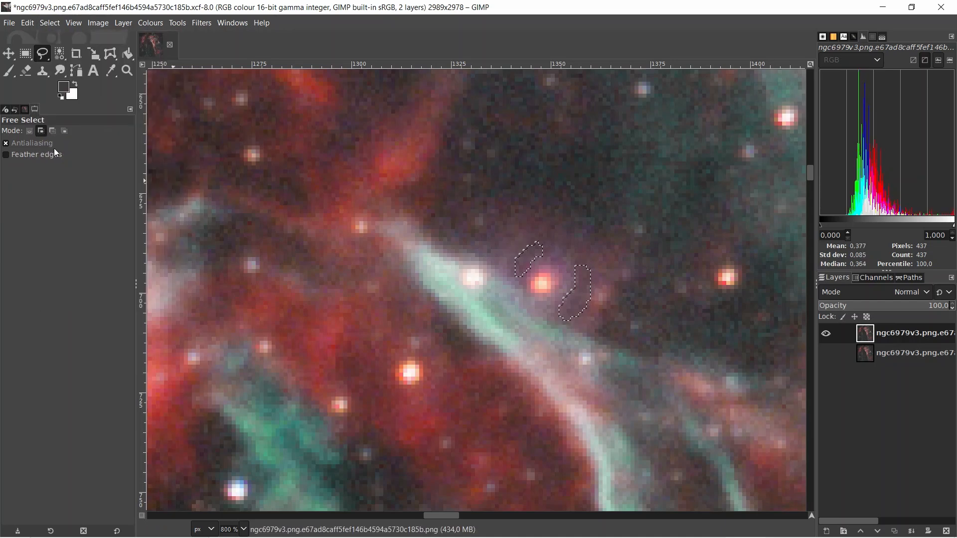
left_click(48, 20)
left_click(83, 4)
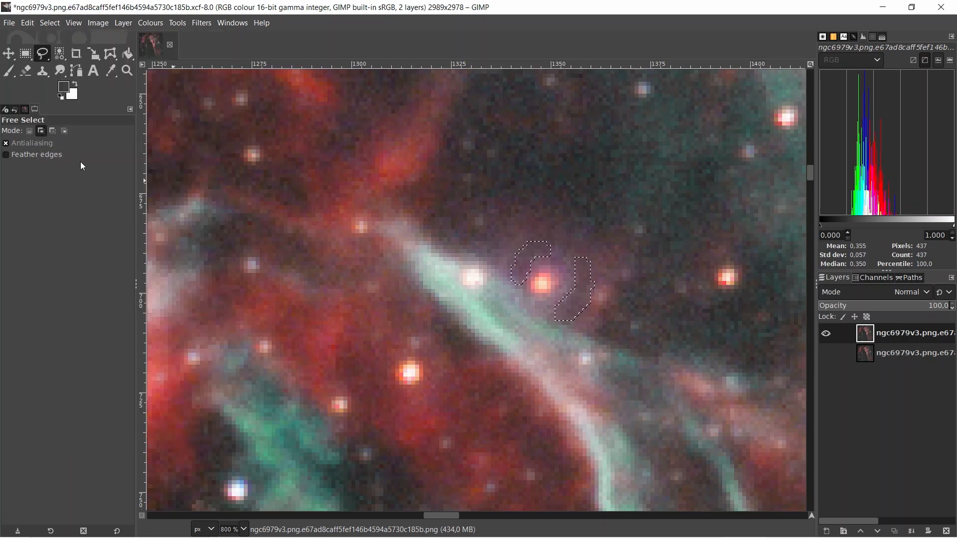
Step: Feather the two-crescent selection by a radius smaller than 7 px
left_click(48, 23)
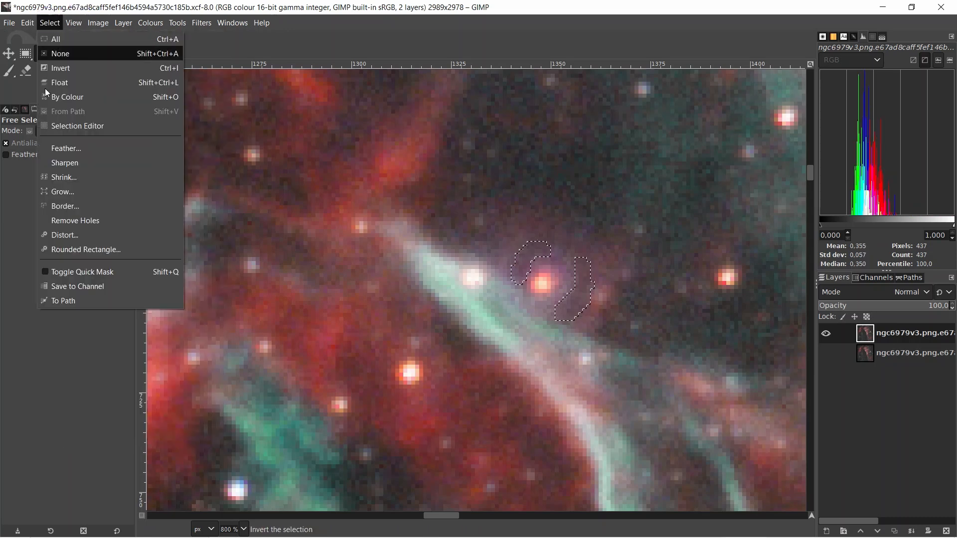
left_click(51, 153)
left_click(193, 158)
left_click(193, 157)
left_click(193, 157)
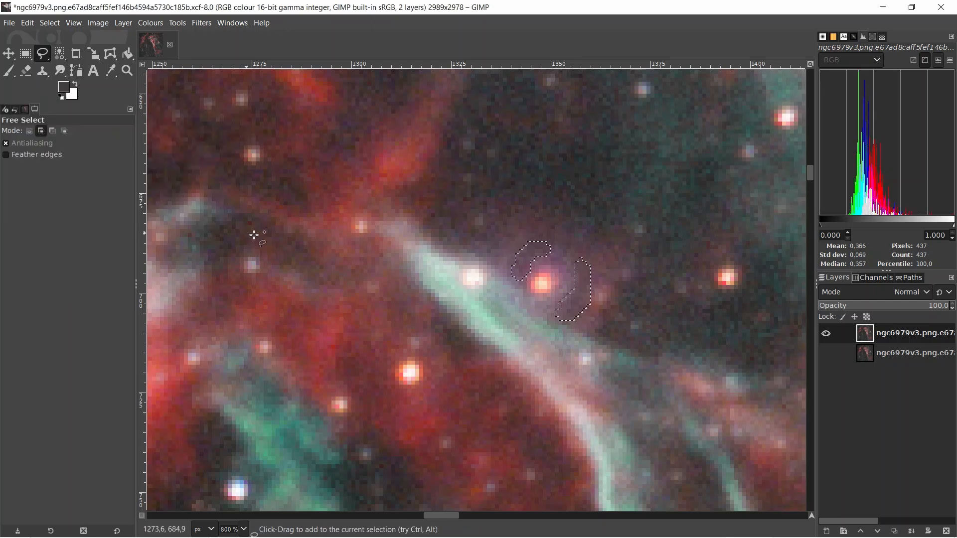
Step: Check the soft edges of both crescents with the Quick Mask and turn the mask off again
left_click(141, 518)
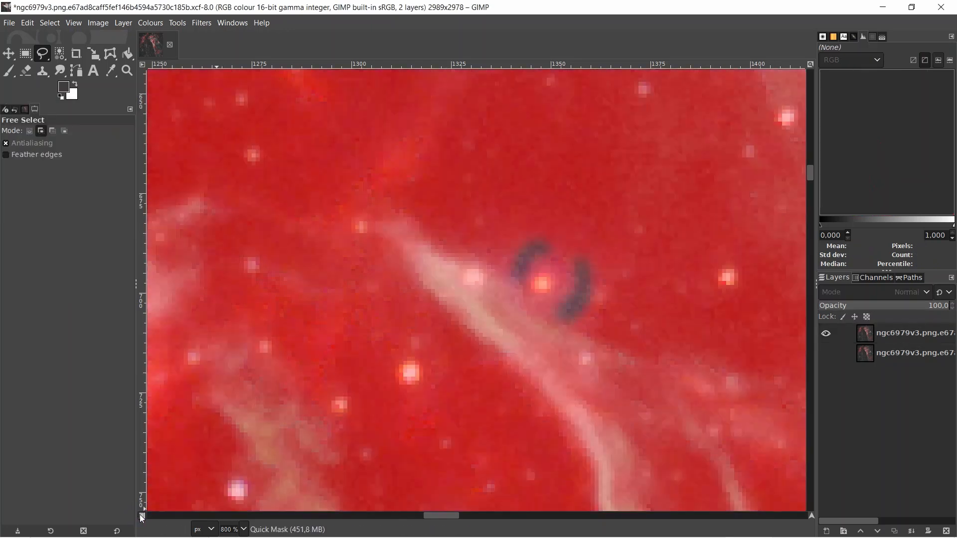
left_click(141, 518)
left_click(141, 518)
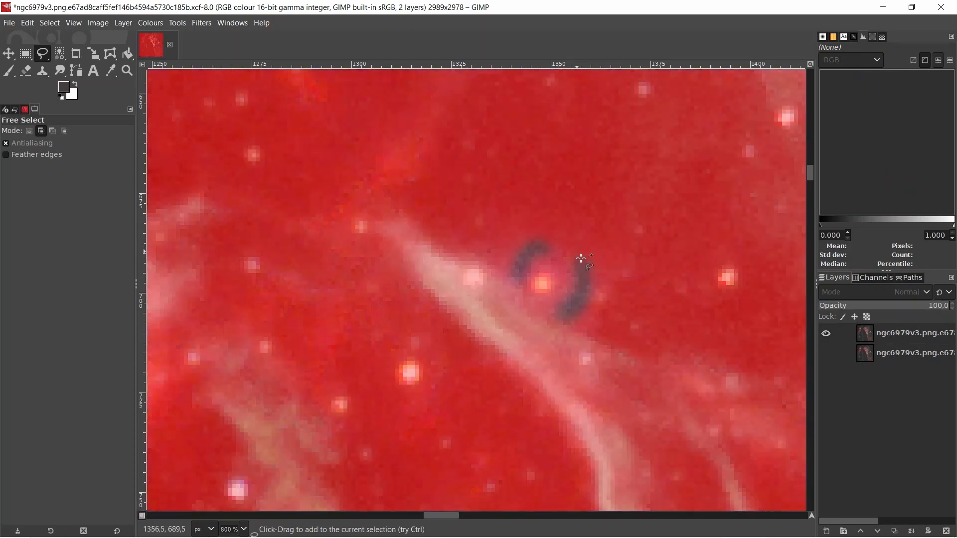
left_click(142, 518)
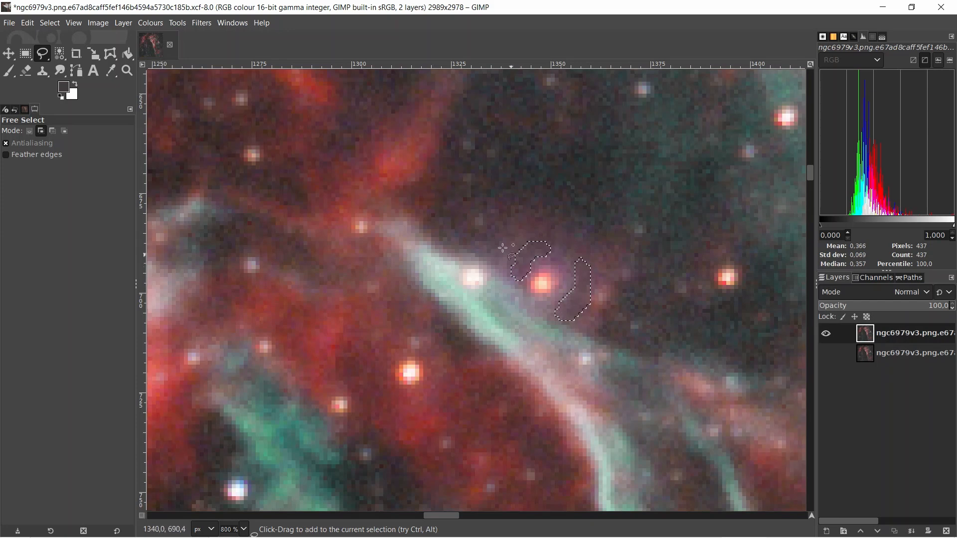
Step: Open Levels for the feathered two-crescent selection and set the Value channel's input gamma to 1.10
right_click(458, 174)
mouse_move(479, 279)
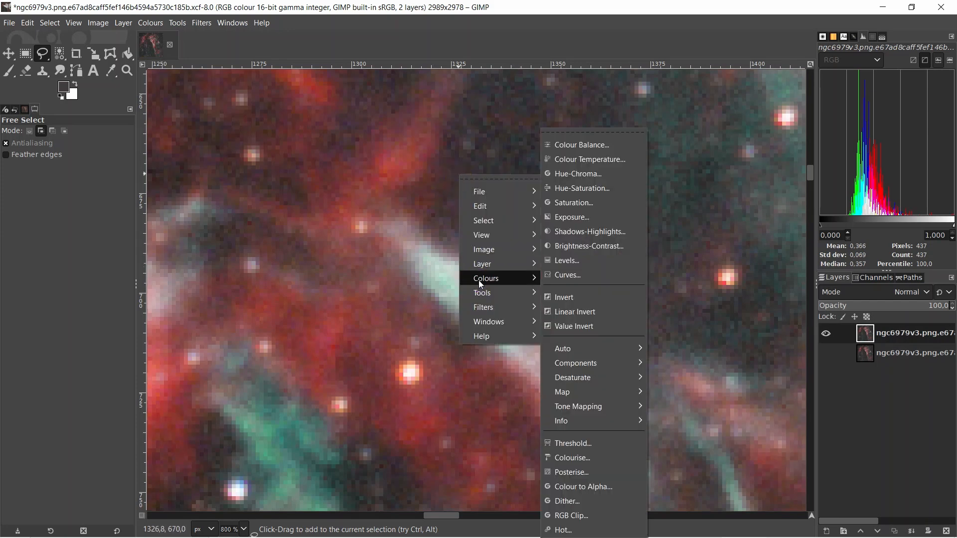
left_click(554, 256)
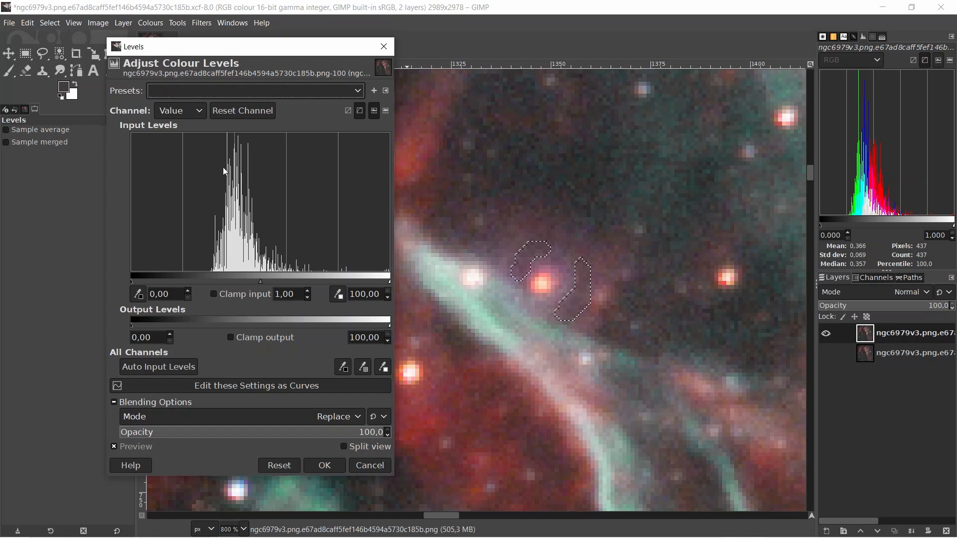
left_click(309, 292)
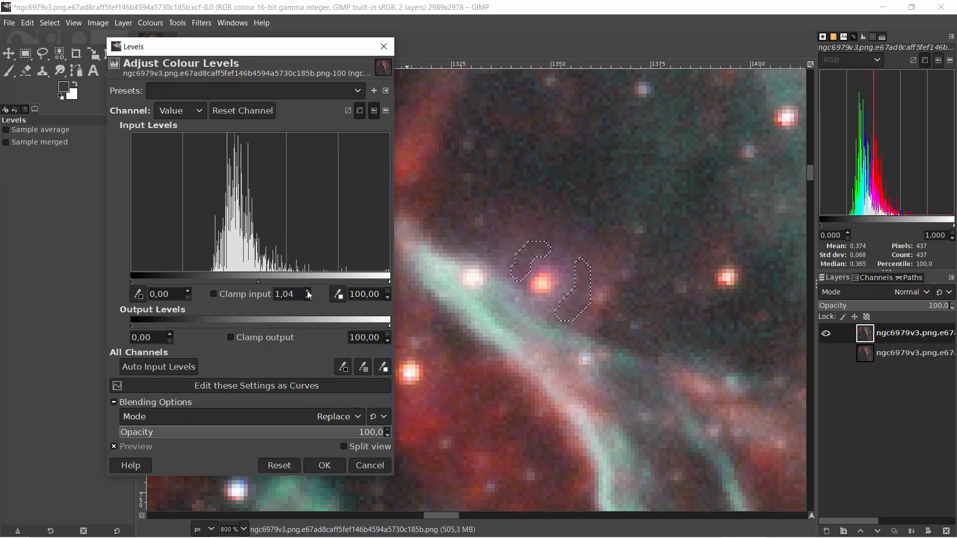
left_click(309, 292)
left_click(309, 292)
left_click(309, 292)
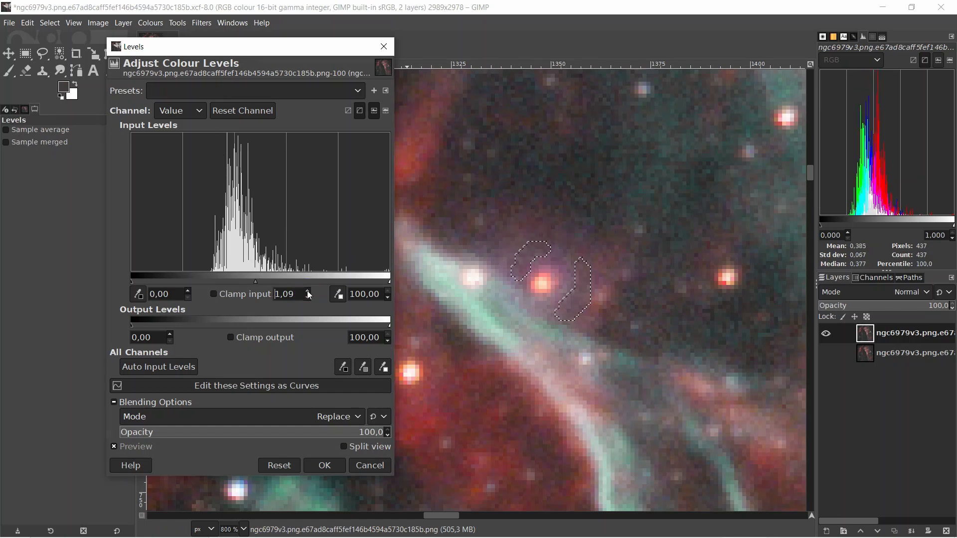
left_click(308, 293)
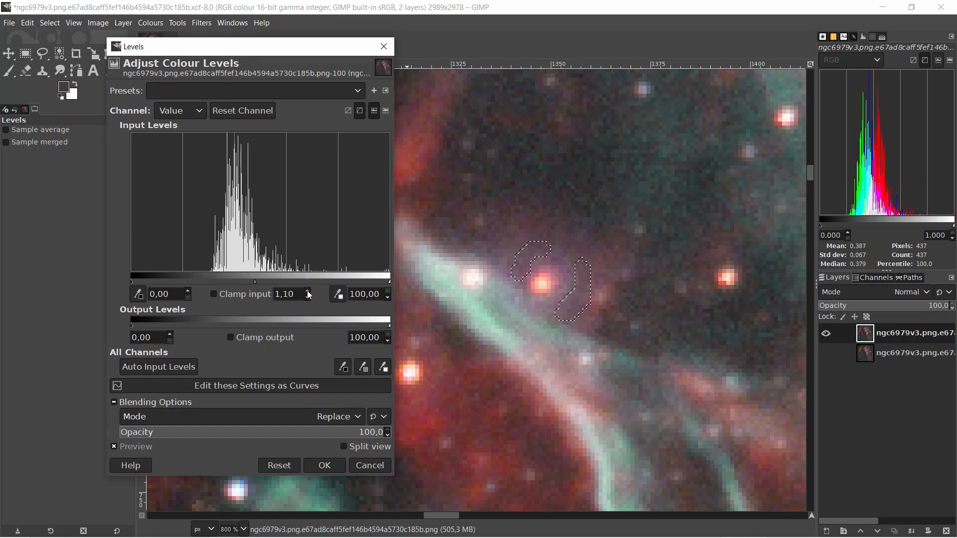
Step: Set the Red channel's input gamma to 1.07 for the two crescents and apply the Levels adjustment
left_click(205, 111)
left_click(196, 140)
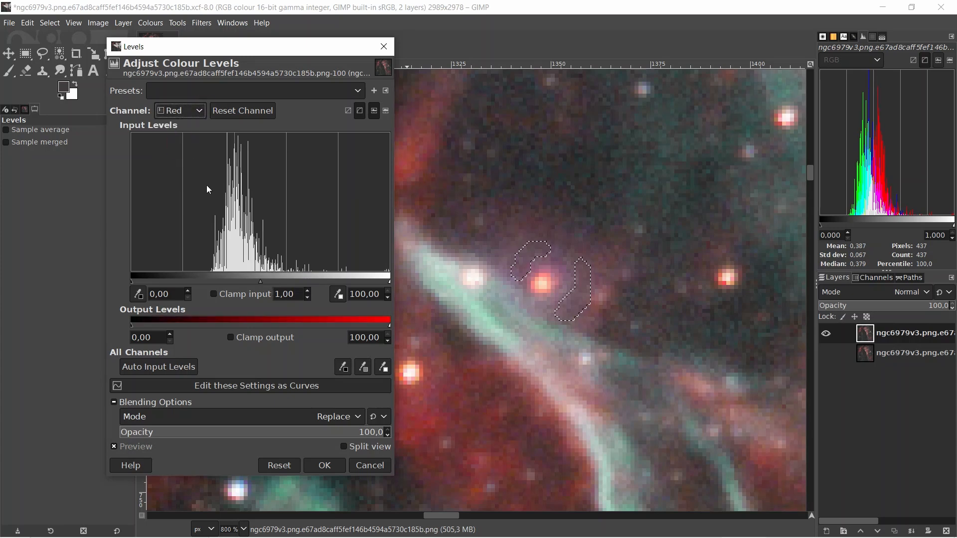
left_click(308, 290)
left_click(307, 290)
left_click(307, 291)
left_click(308, 290)
left_click(307, 290)
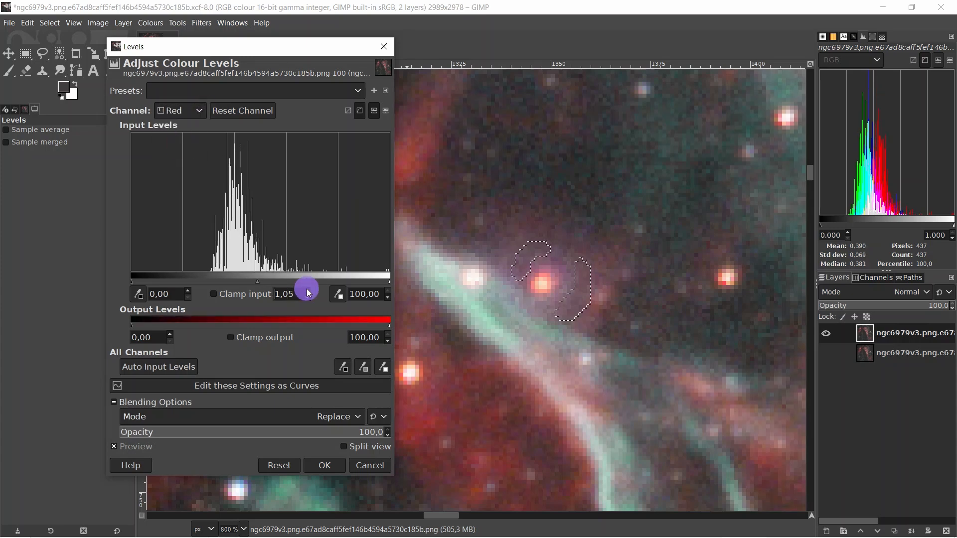
left_click(307, 291)
left_click(307, 291)
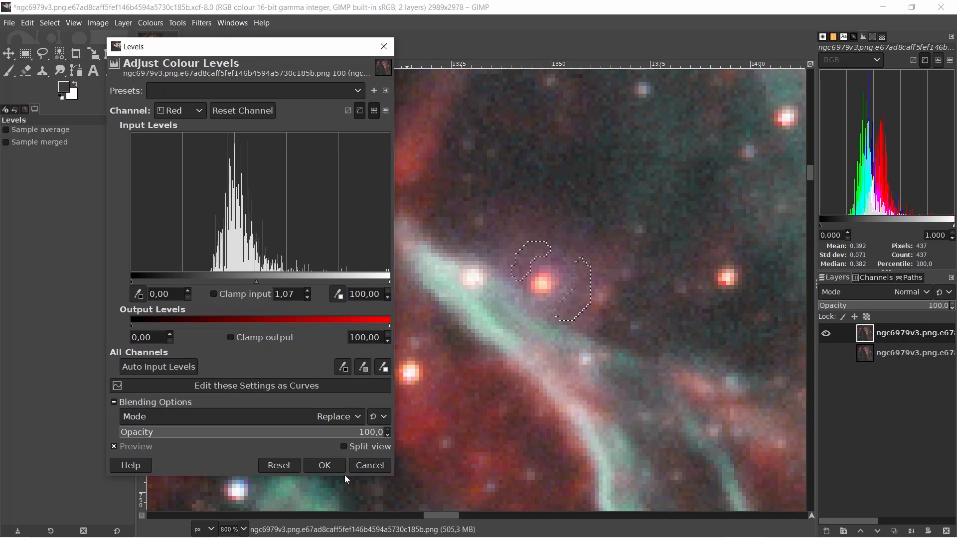
left_click(327, 465)
Step: Clear the two-crescent selection and check the corrected area around the star
left_click(50, 23)
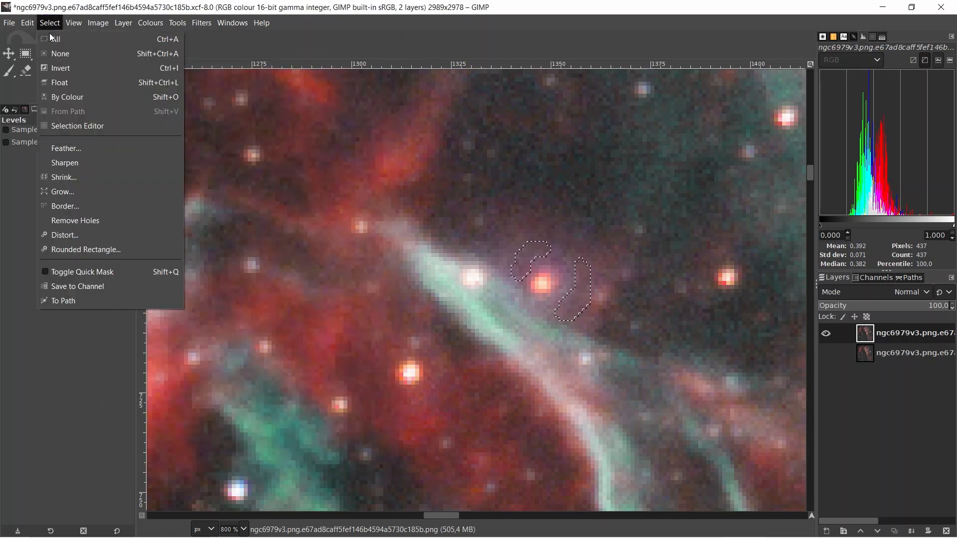
left_click(52, 39)
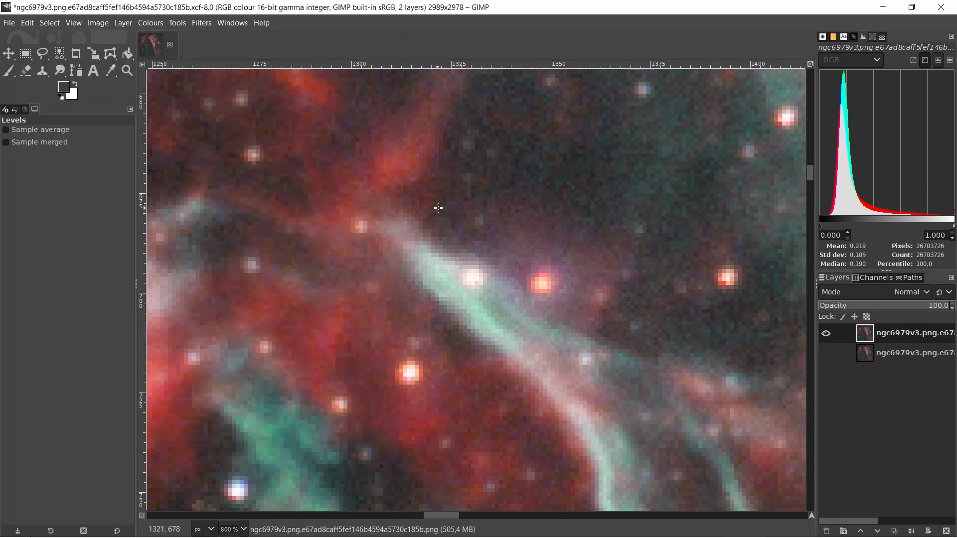
scroll(438, 208, "down", 2)
scroll(434, 240, "up", 2)
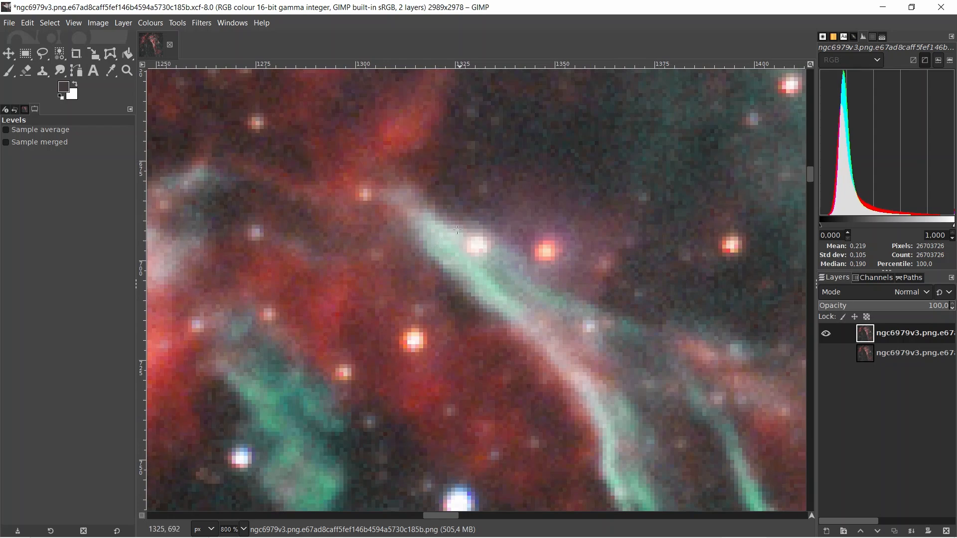
Step: Outline the star's remaining halo with Free Select in replace mode and subtract the bright star core from the selection
key("f")
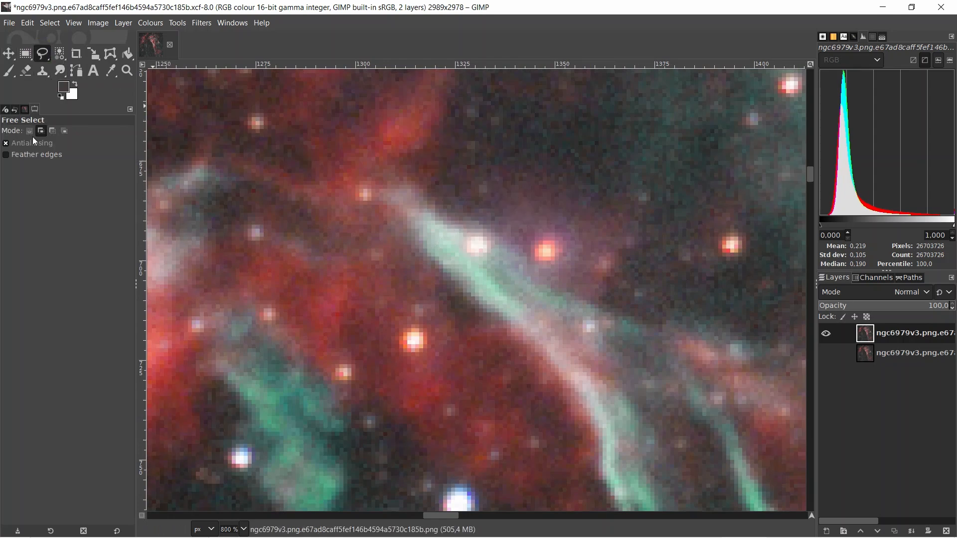
left_click(544, 208)
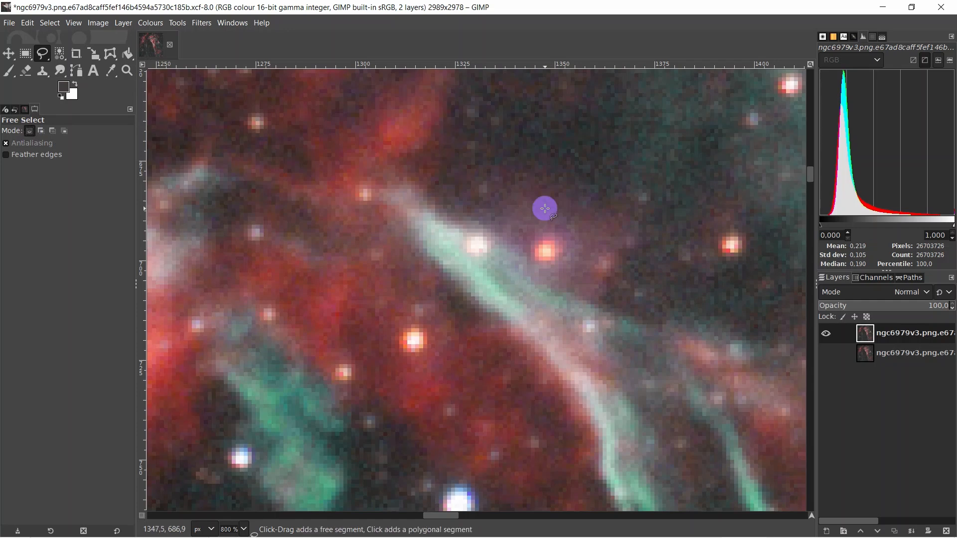
mouse_move(563, 213)
left_mouse_down()
mouse_move(580, 236)
mouse_move(579, 263)
mouse_move(568, 269)
left_mouse_up()
left_click(558, 280)
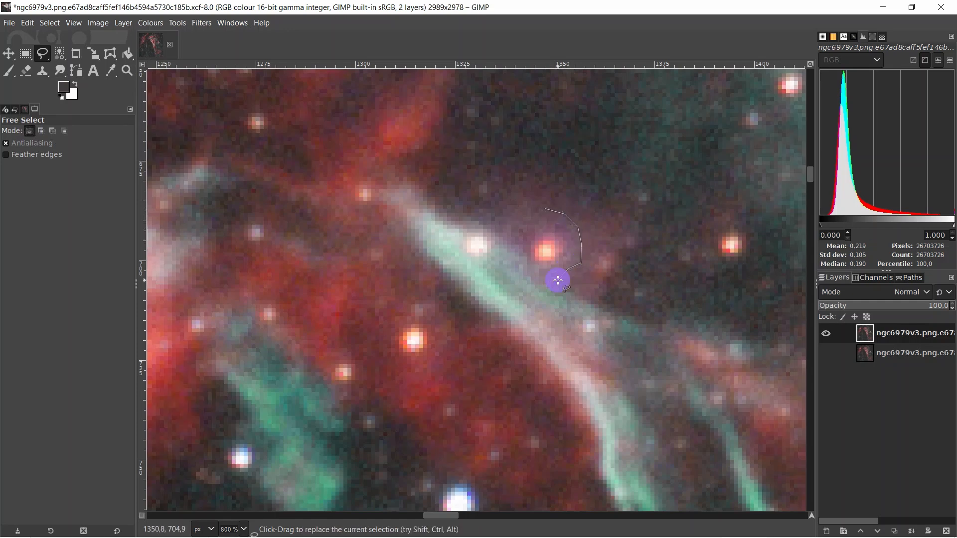
left_click(552, 284)
left_click(544, 285)
left_click(529, 272)
left_click(526, 262)
left_click(520, 252)
left_click(503, 247)
left_click(512, 230)
left_click(525, 223)
left_click(544, 208)
key("Return")
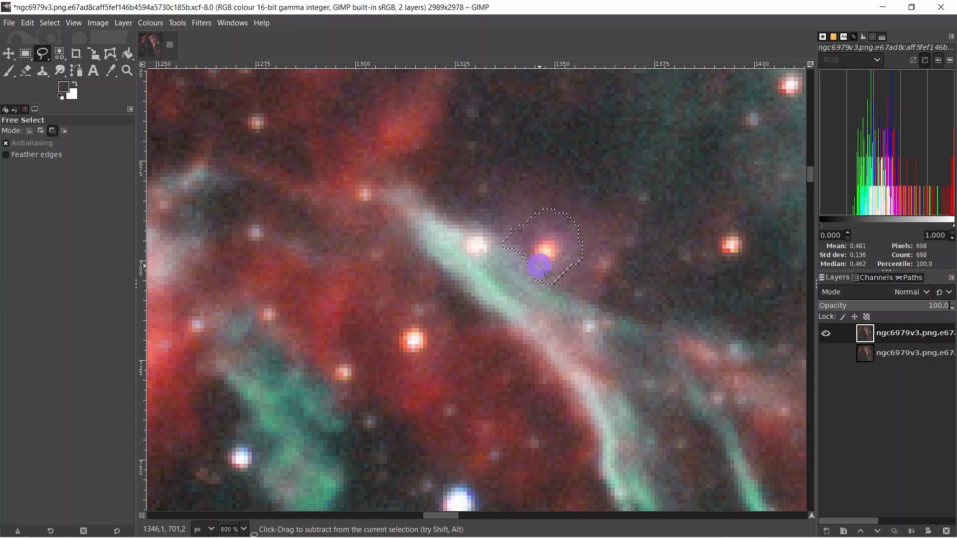
left_click(543, 234)
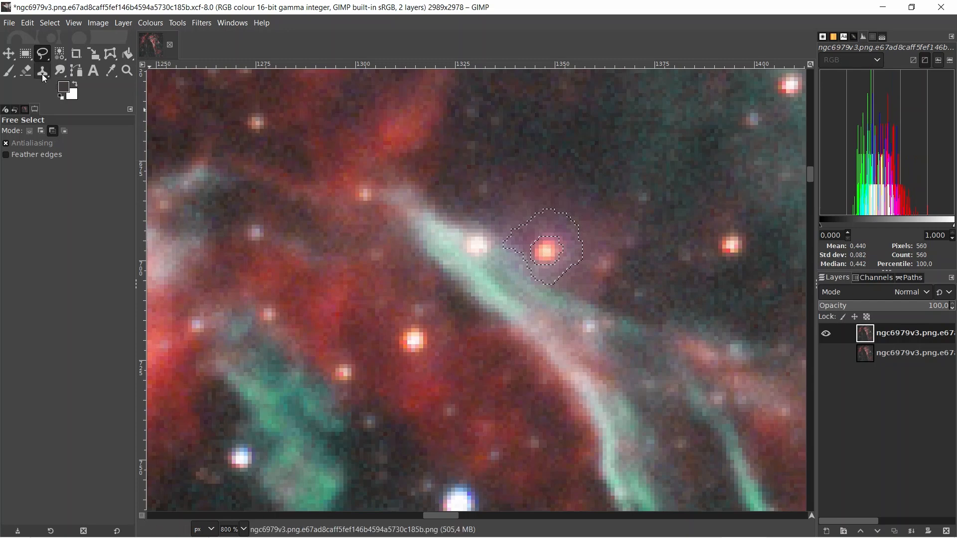
Step: Feather the ring-shaped halo selection by 4 px and check its soft edges with the Quick Mask
left_click(50, 23)
left_click(75, 147)
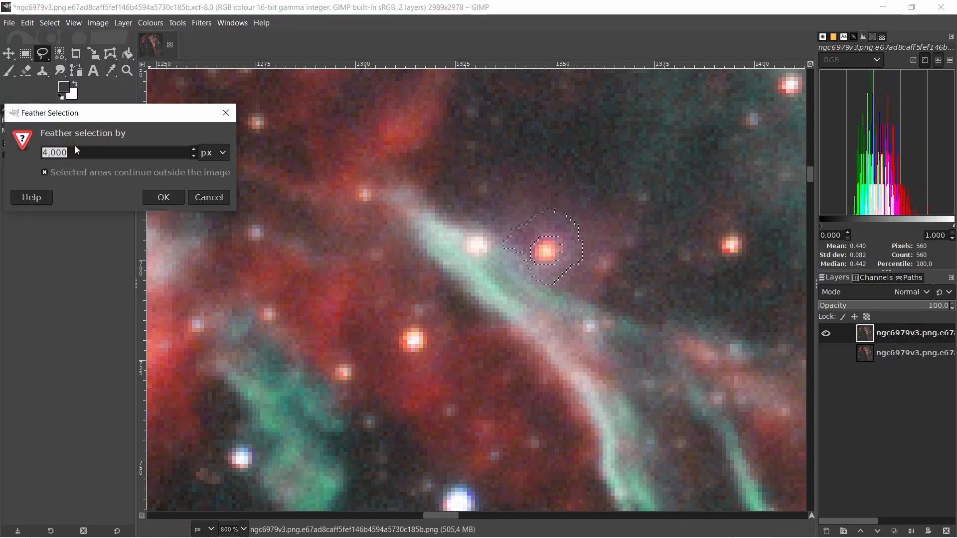
left_click(158, 198)
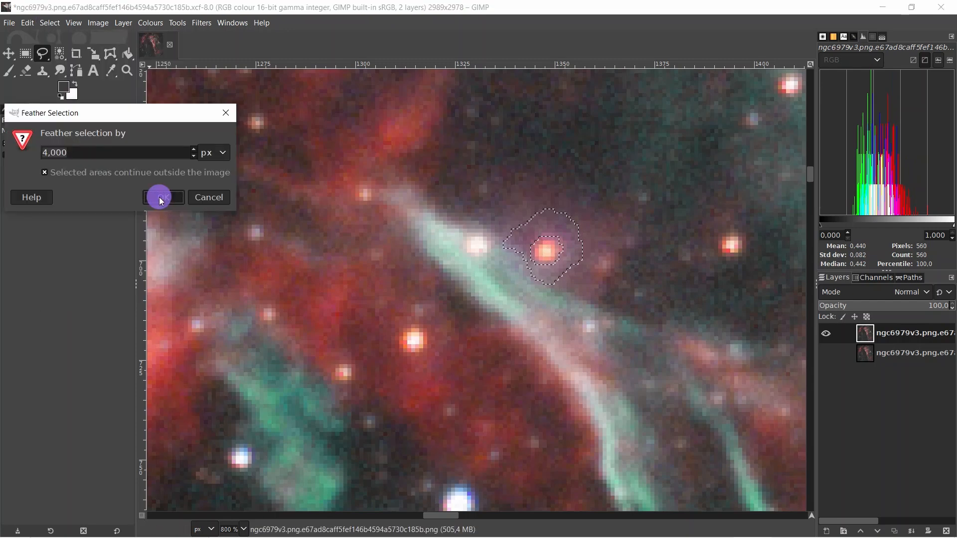
left_click(143, 517)
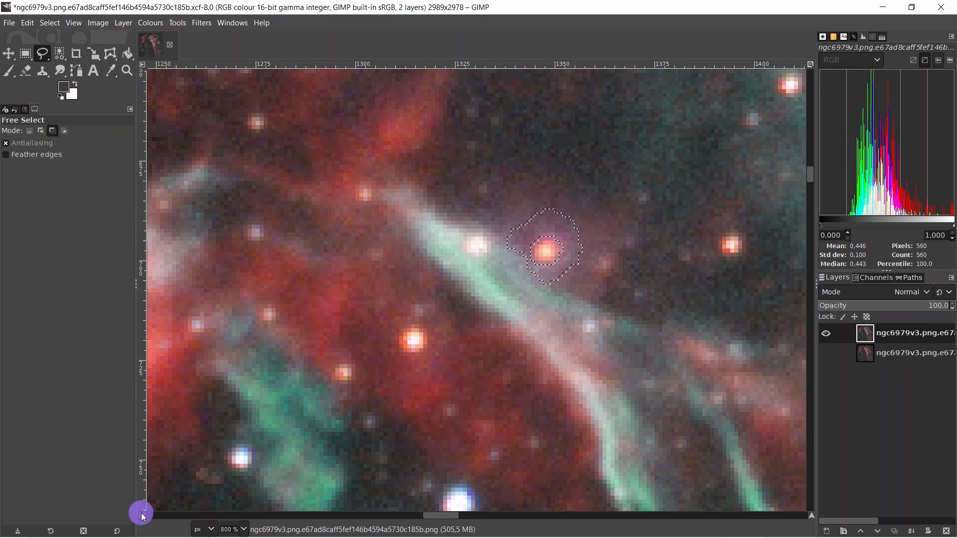
left_click(143, 516)
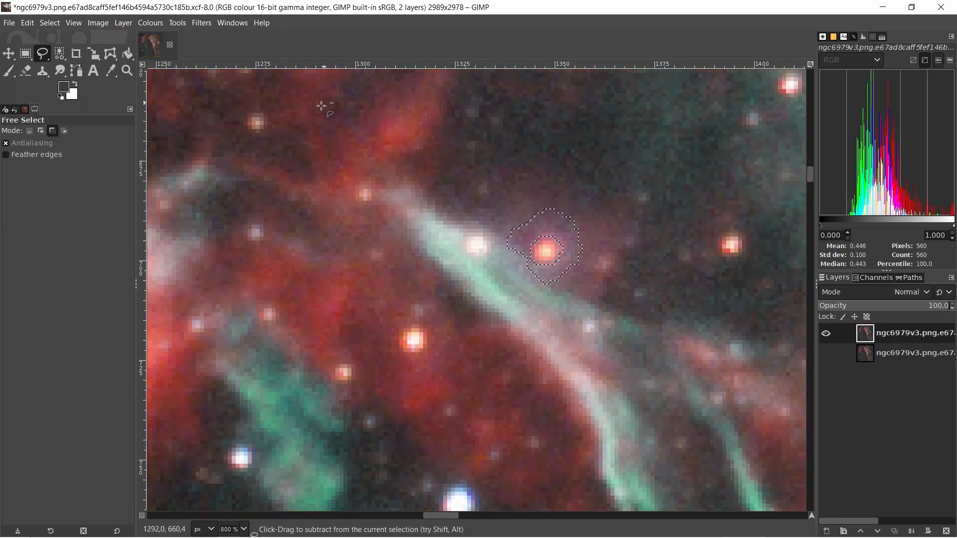
Step: Open Levels for the feathered halo ring and set the Green channel's input gamma to 1.05
right_click(338, 152)
mouse_move(347, 254)
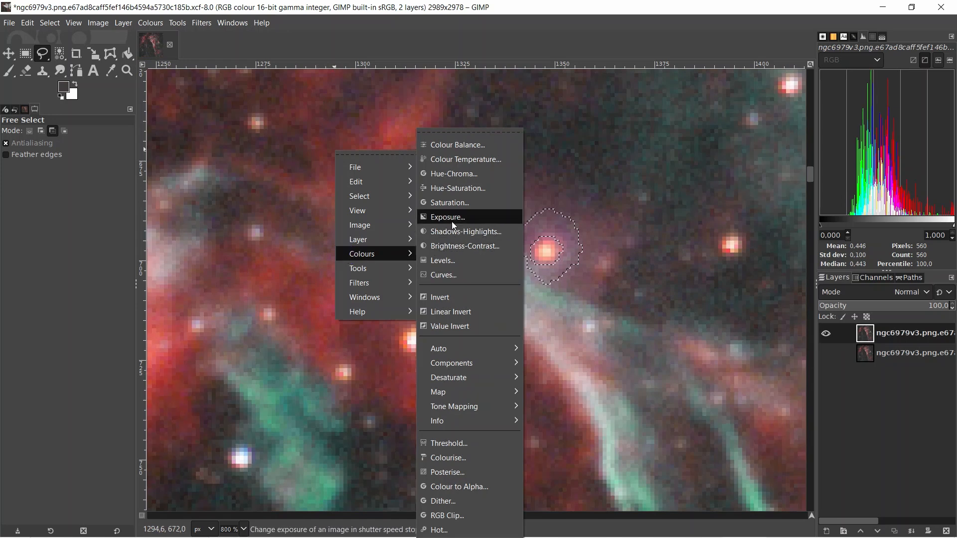
left_click(454, 262)
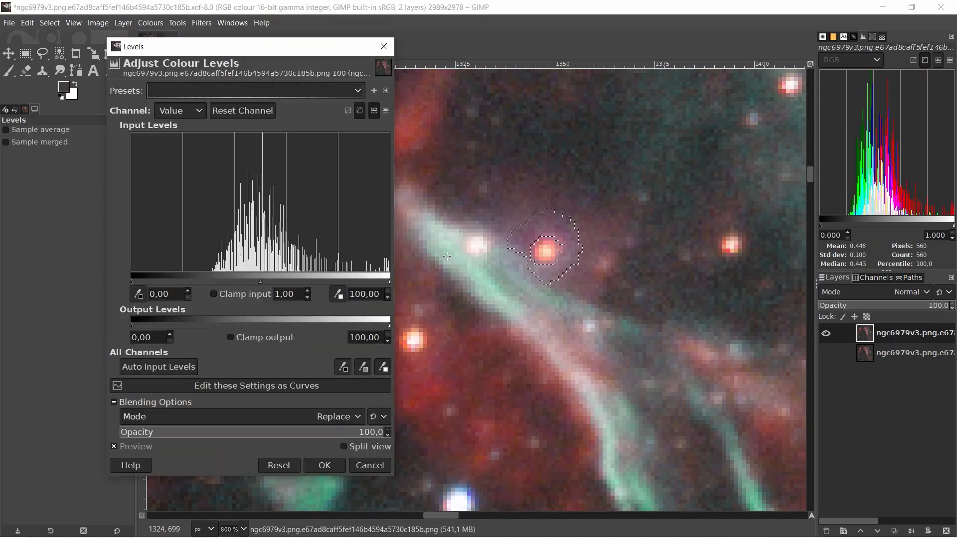
left_click(200, 110)
left_click(178, 154)
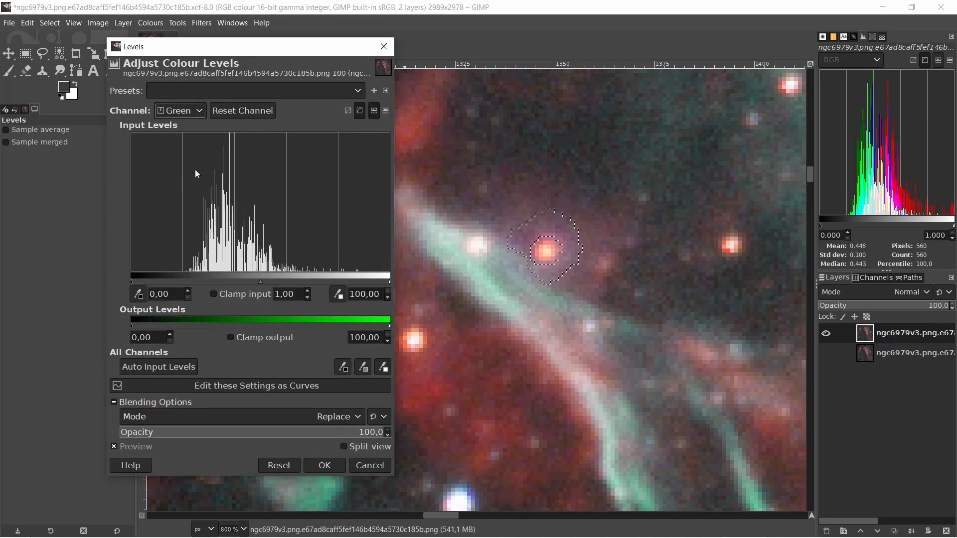
left_click(308, 291)
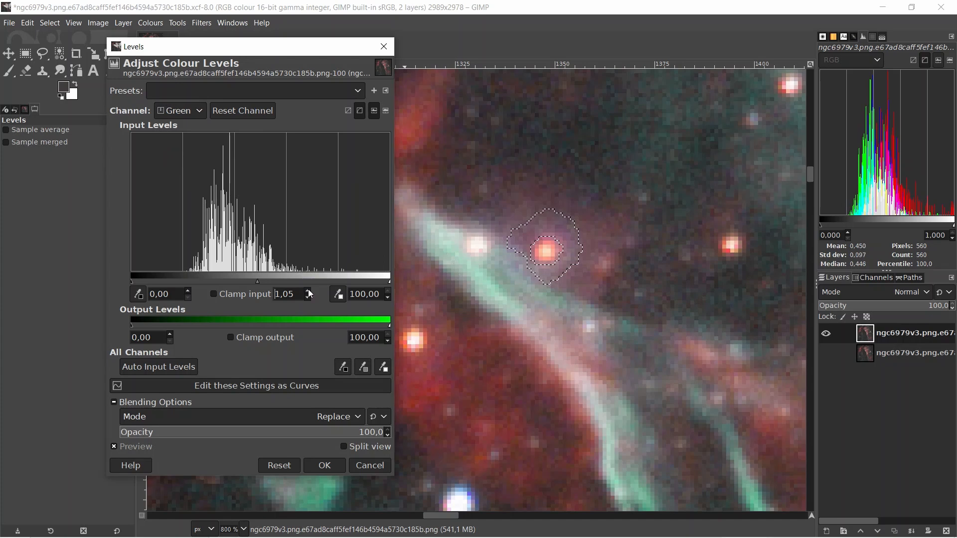
Step: Darken the halo ring by setting the Value channel's input gamma to 0.93, trying lower values first
left_click(199, 108)
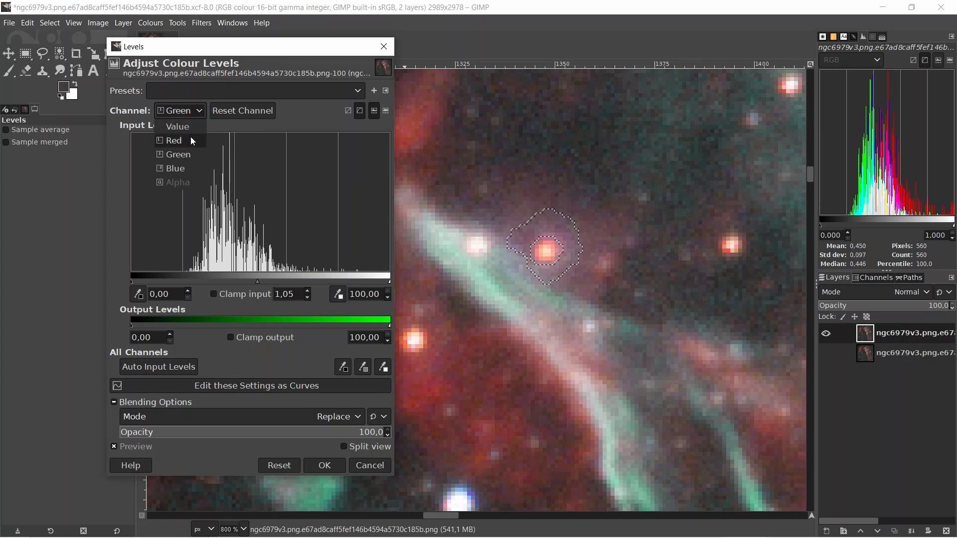
left_click(184, 125)
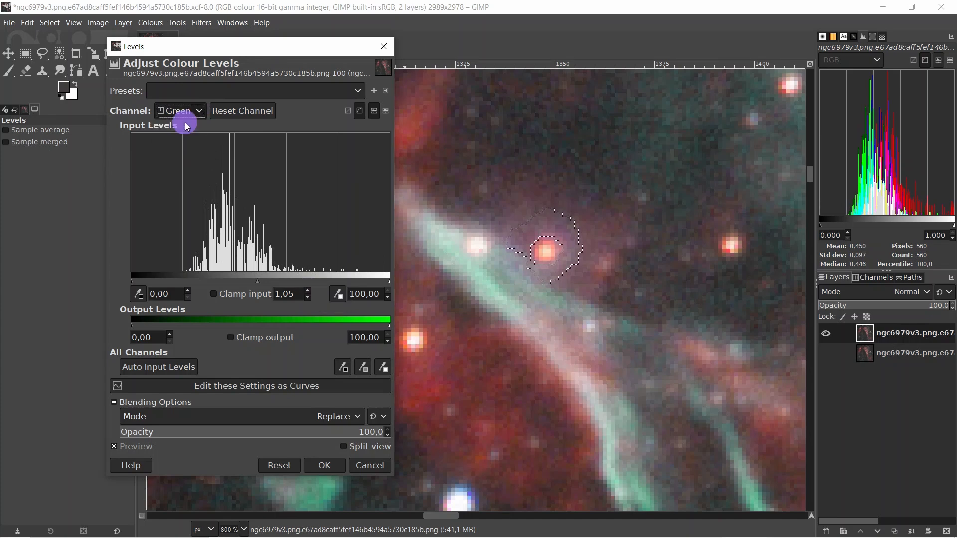
left_click(307, 298)
left_click(307, 298)
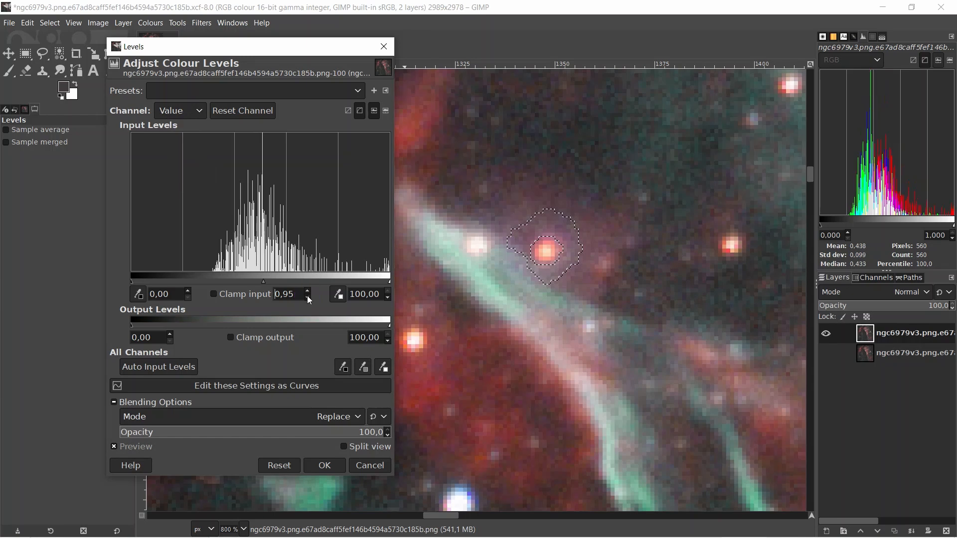
left_click(308, 298)
left_click(307, 298)
left_click(308, 297)
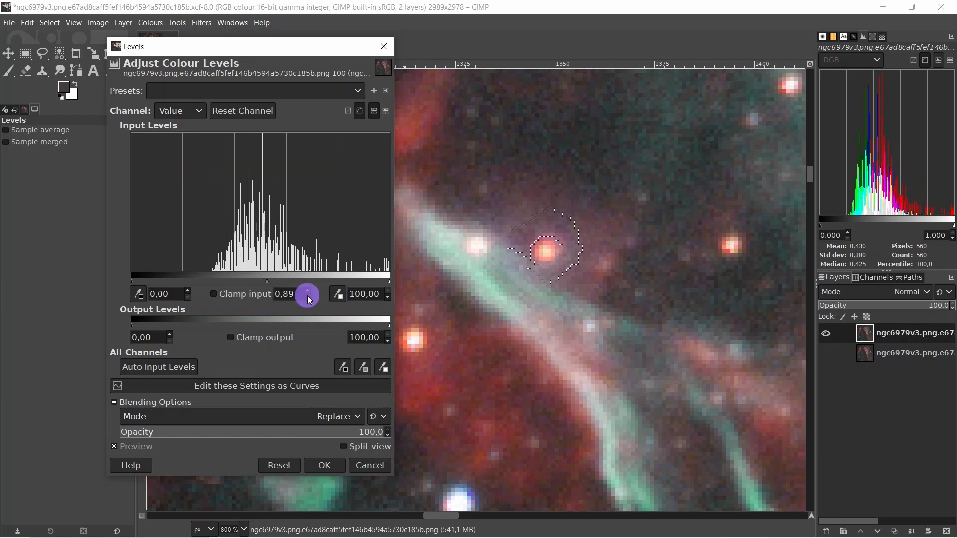
left_click(307, 297)
left_click(308, 297)
left_click(308, 291)
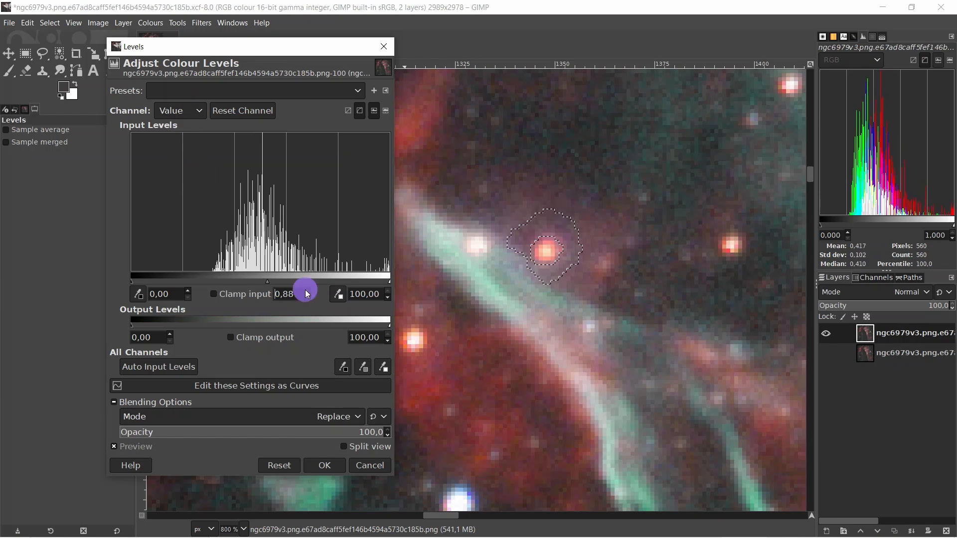
left_click(308, 291)
left_click(307, 291)
left_click(307, 291)
left_click(307, 291)
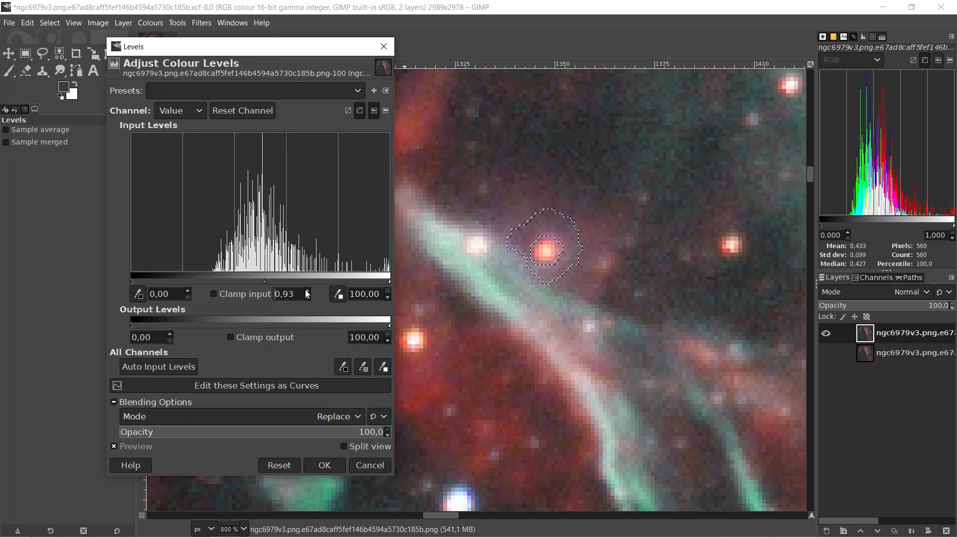
Step: Reduce the Green channel's input gamma to 1.03 for the halo ring
left_click(199, 110)
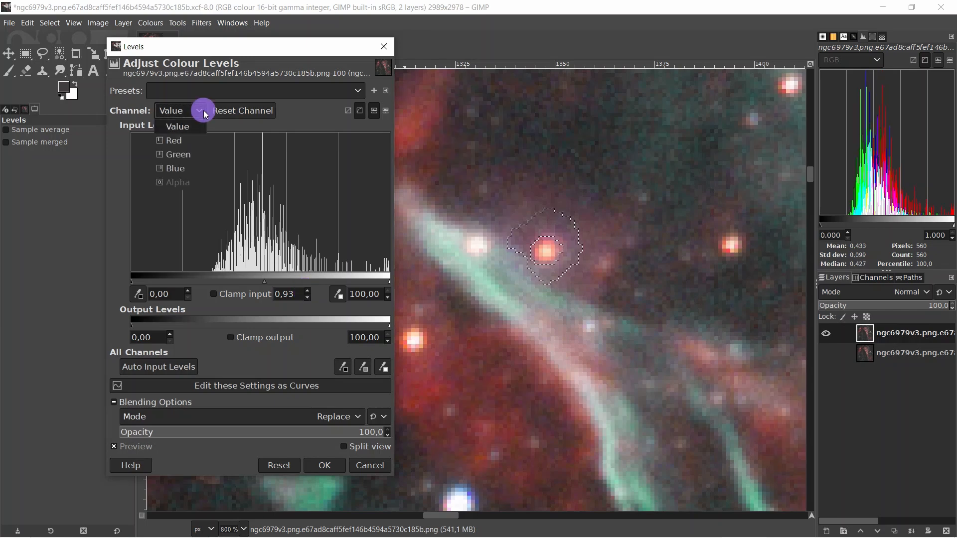
left_click(178, 154)
left_click(307, 297)
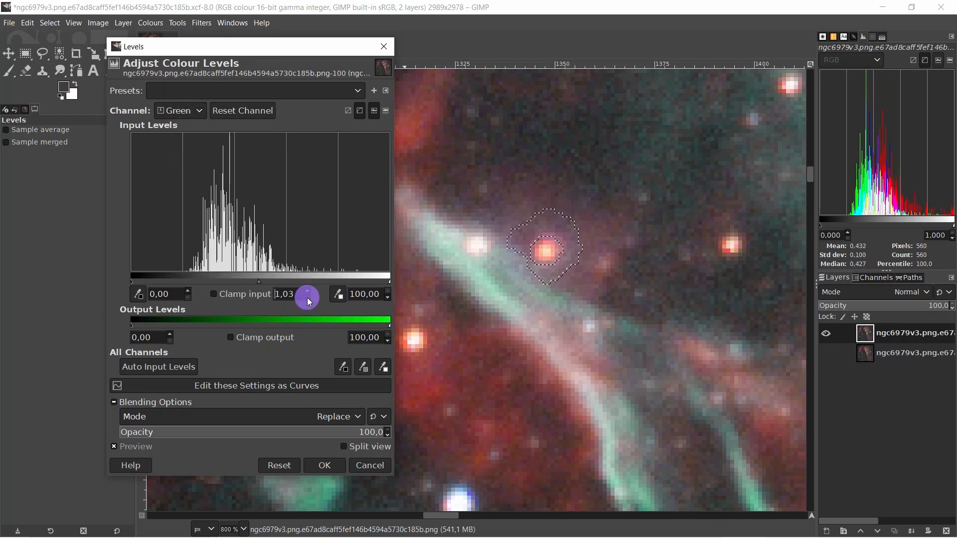
left_click(307, 298)
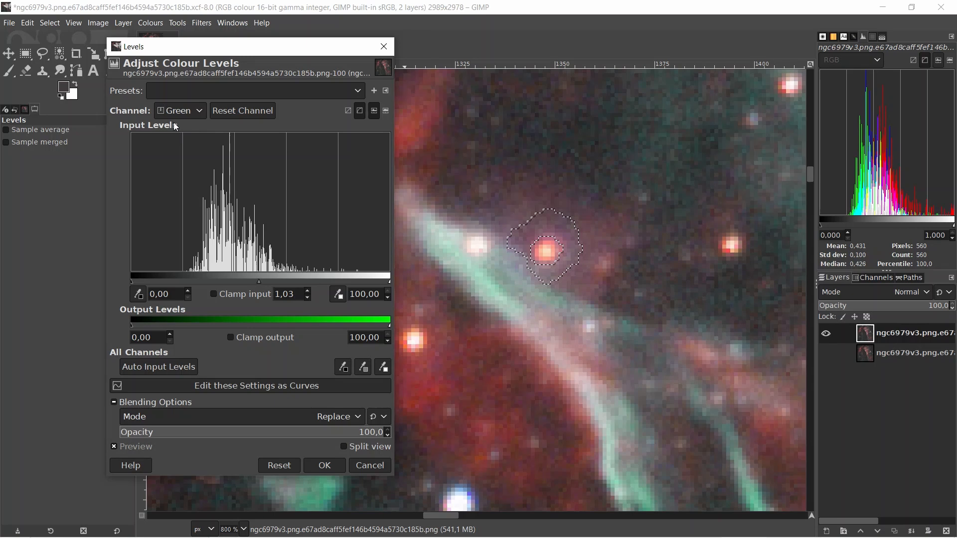
Step: Raise the Red channel's input gamma to 1.13 for the halo ring
left_click(198, 110)
left_click(172, 140)
left_click(307, 291)
left_click(307, 291)
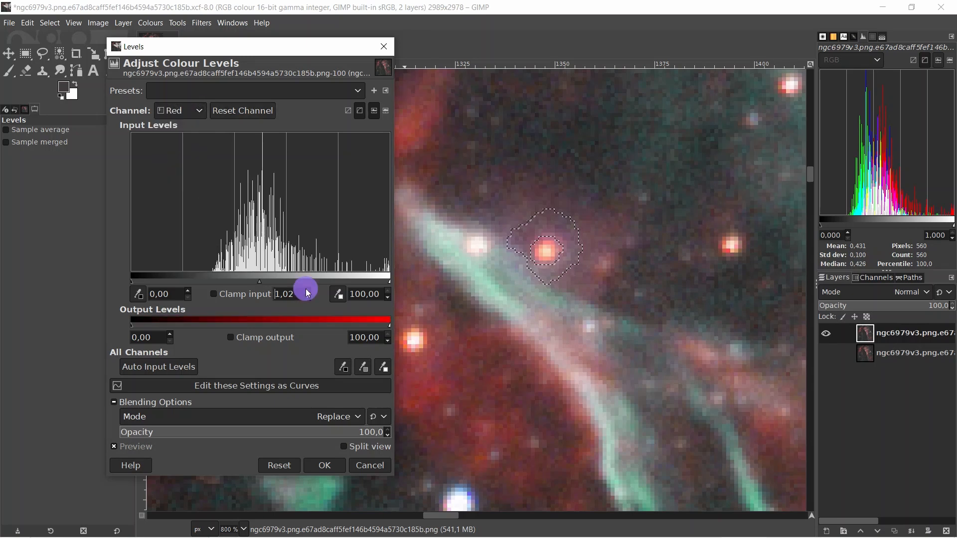
left_click(308, 292)
left_click(308, 291)
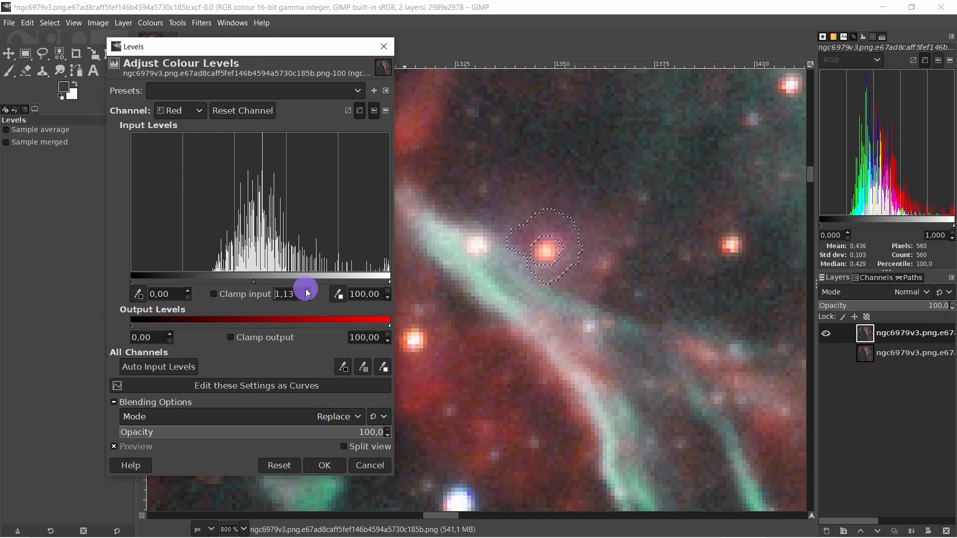
Step: Set the Blue channel's input gamma to 0.94 for the halo ring
left_click(202, 110)
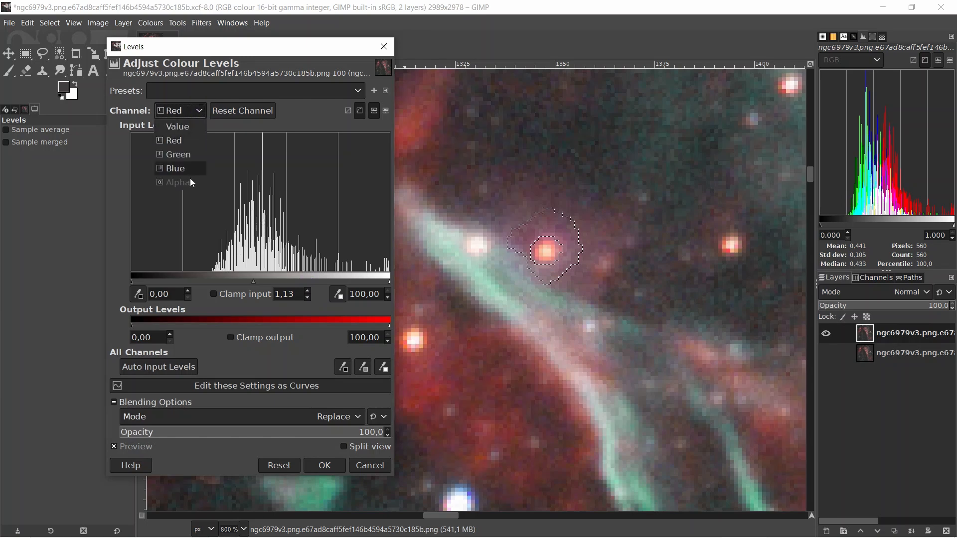
left_click(187, 172)
left_click(308, 297)
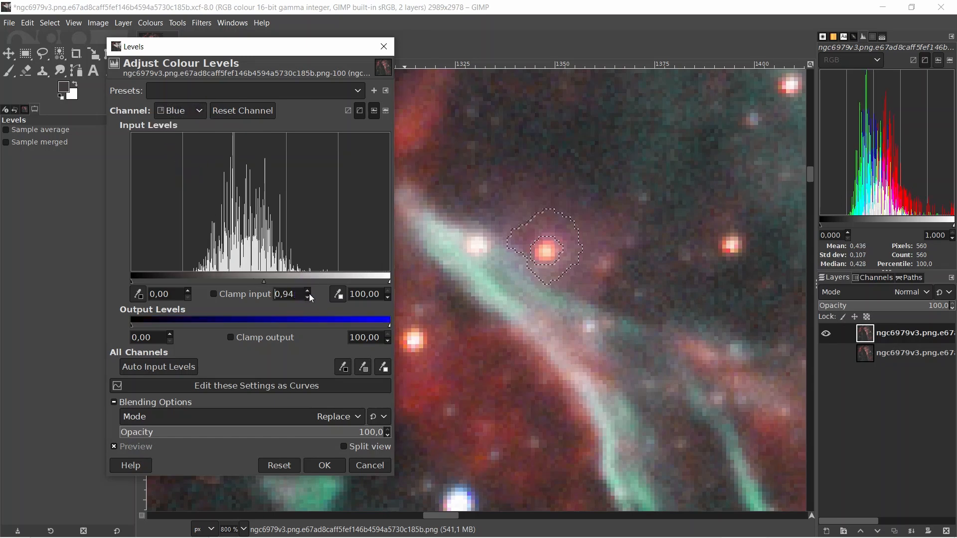
Step: Set the Value channel's input gamma to 0.96 for the halo ring
left_click(198, 113)
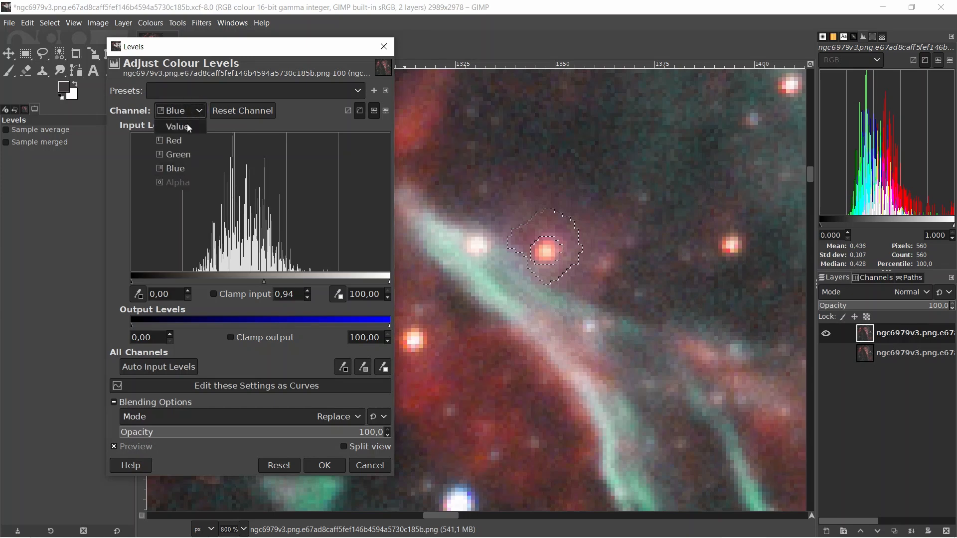
left_click(177, 126)
left_click(305, 292)
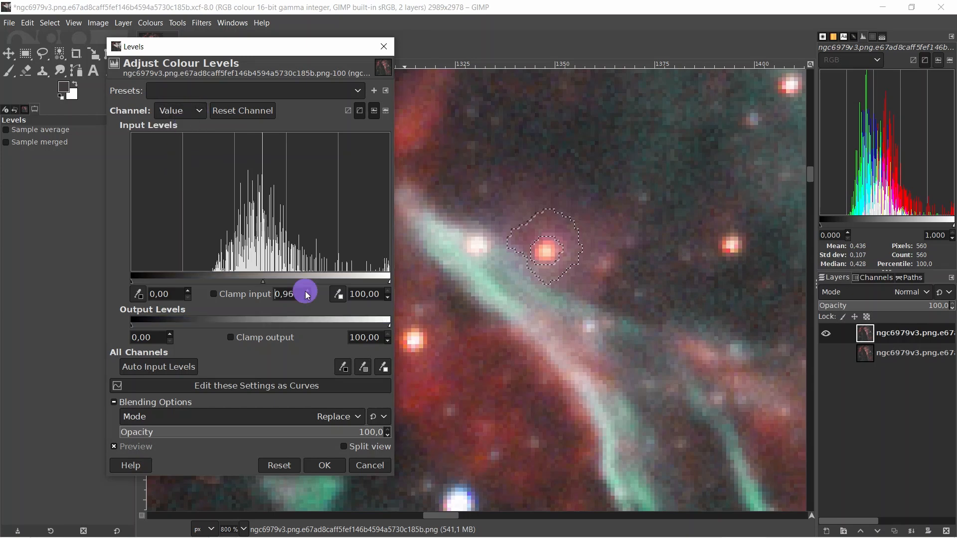
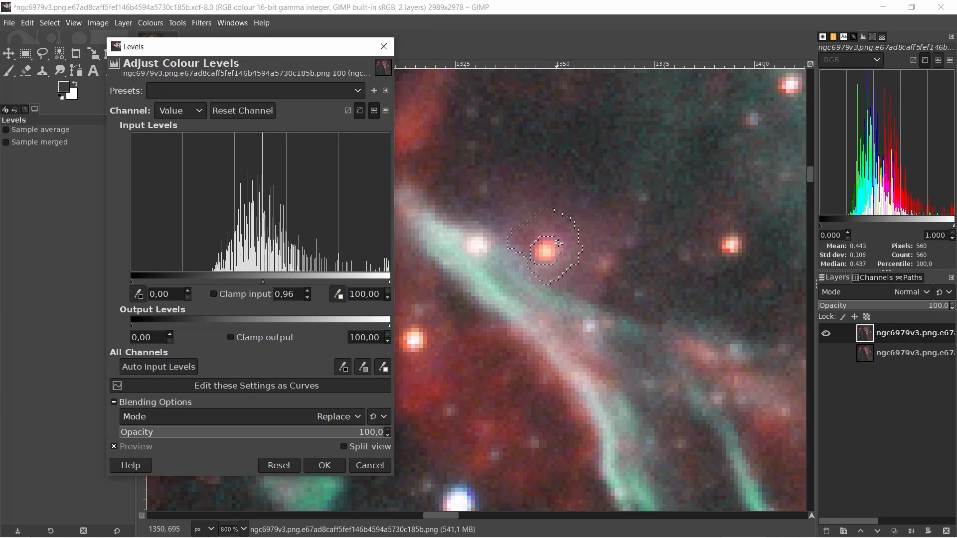
Step: Raise the Green channel's input gamma to 1.07 for the halo ring
left_click(199, 112)
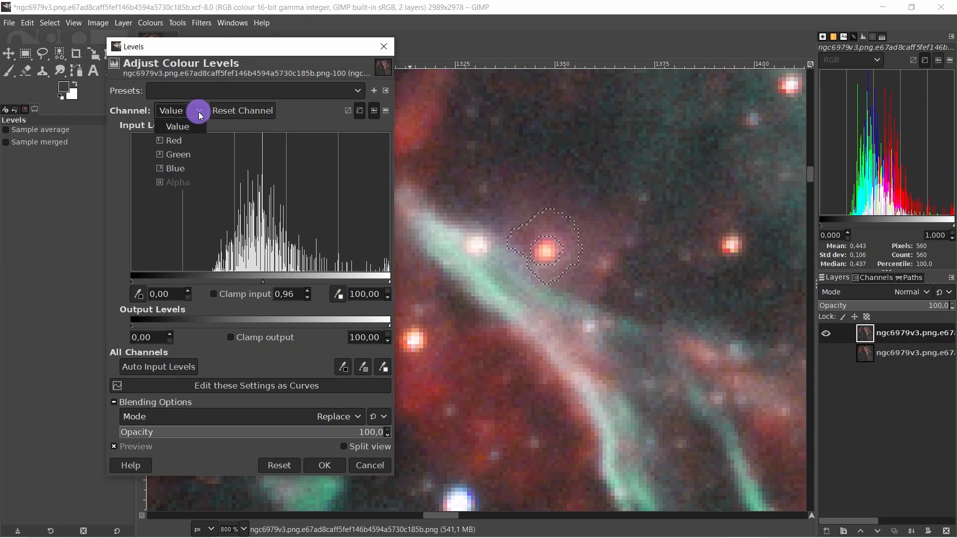
left_click(187, 155)
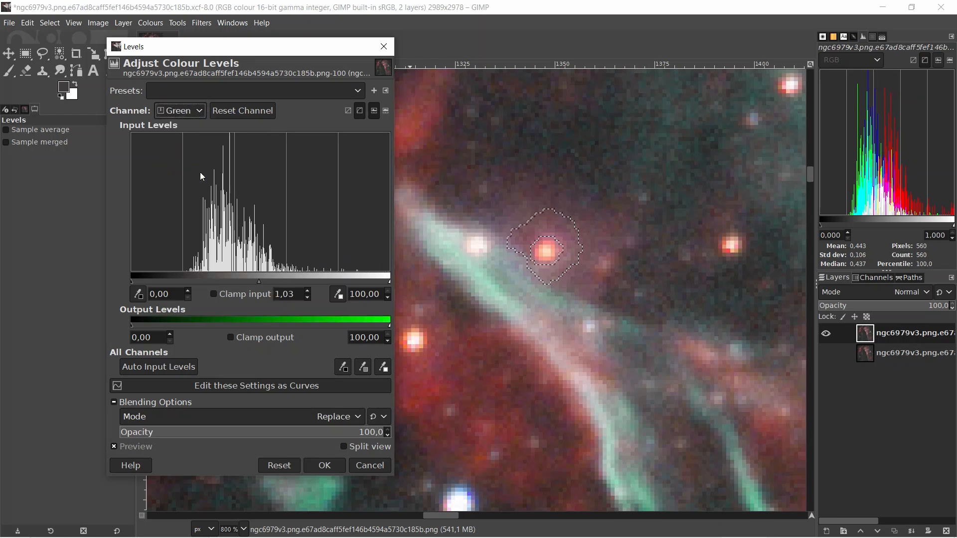
left_click(307, 291)
left_click(307, 291)
left_click(308, 291)
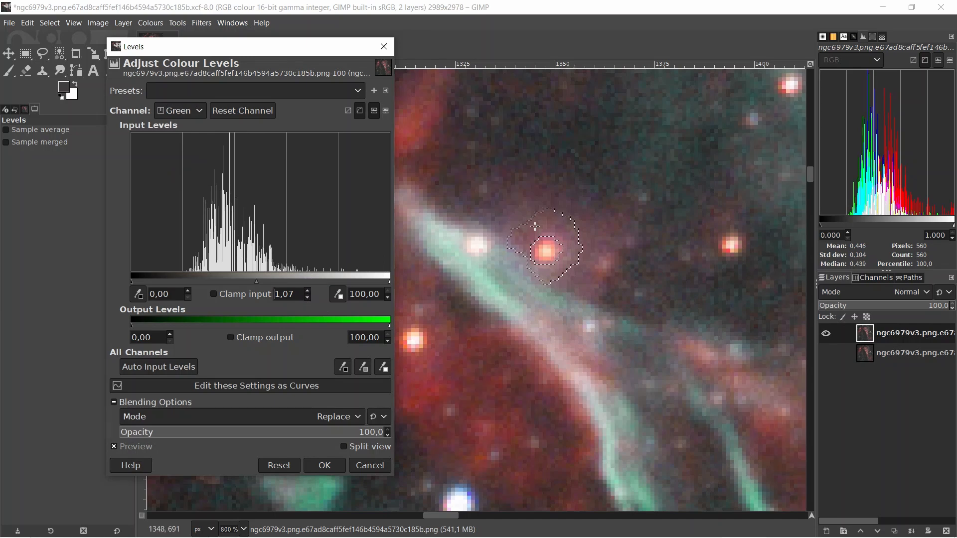
Step: Darken the halo ring by setting the Value channel's input gamma to 0.92, trying 0.91 first
left_click(202, 110)
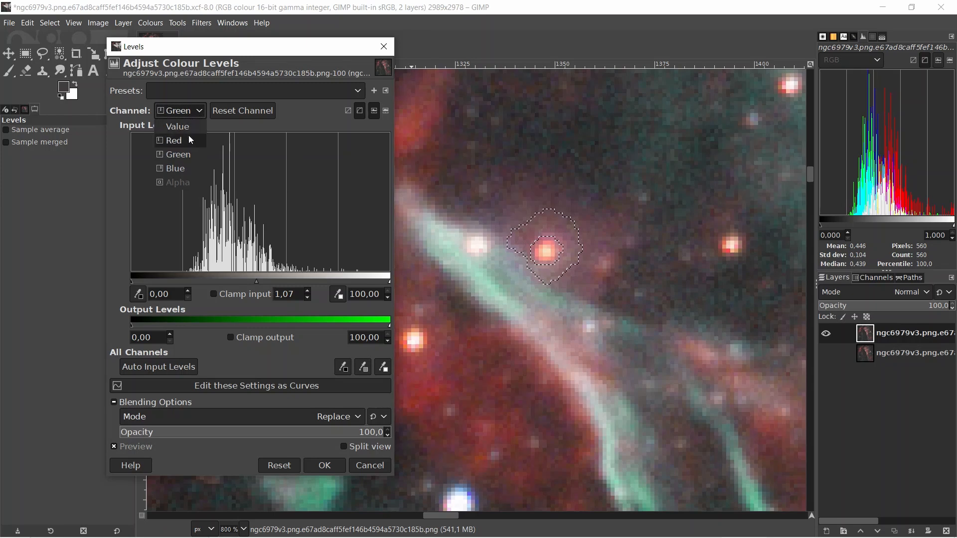
left_click(190, 133)
left_click(308, 299)
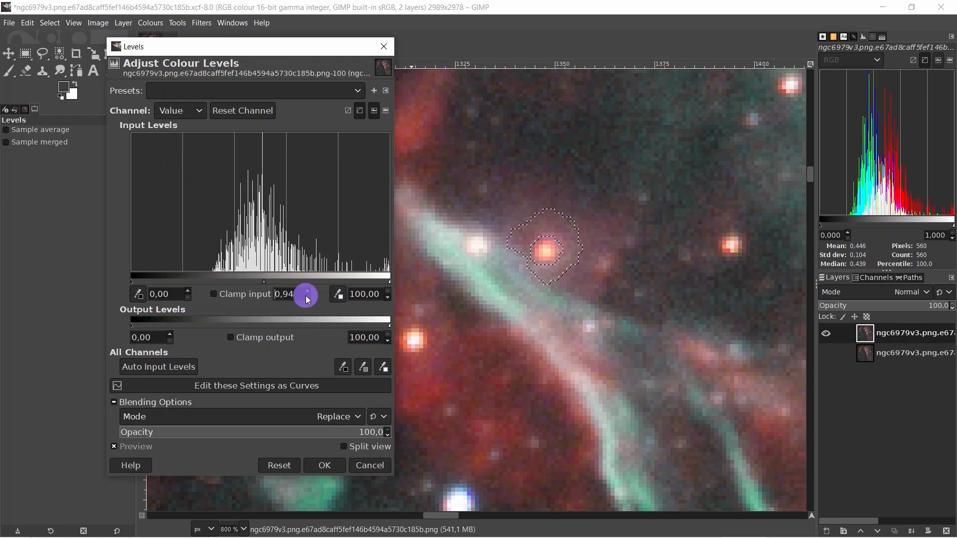
left_click(307, 297)
left_click(306, 296)
left_click(306, 297)
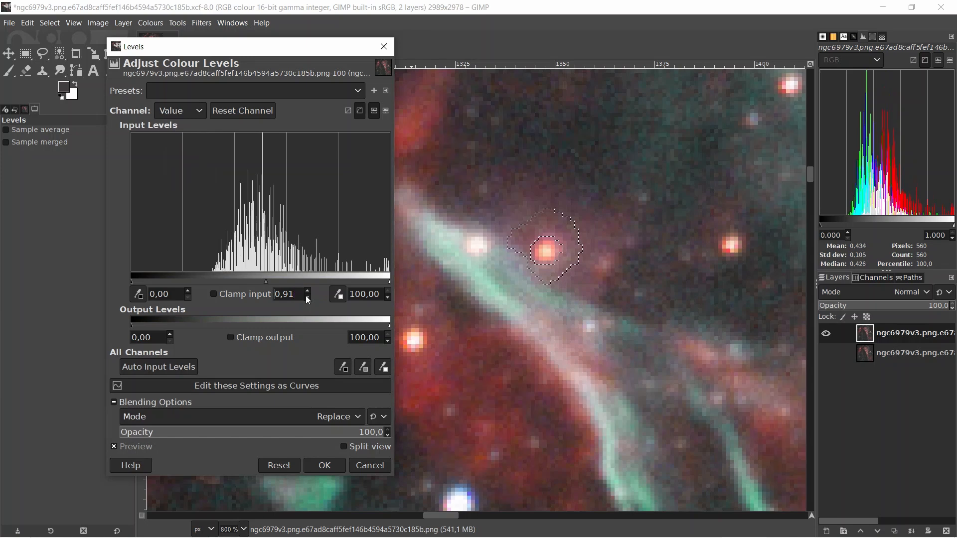
left_click(307, 292)
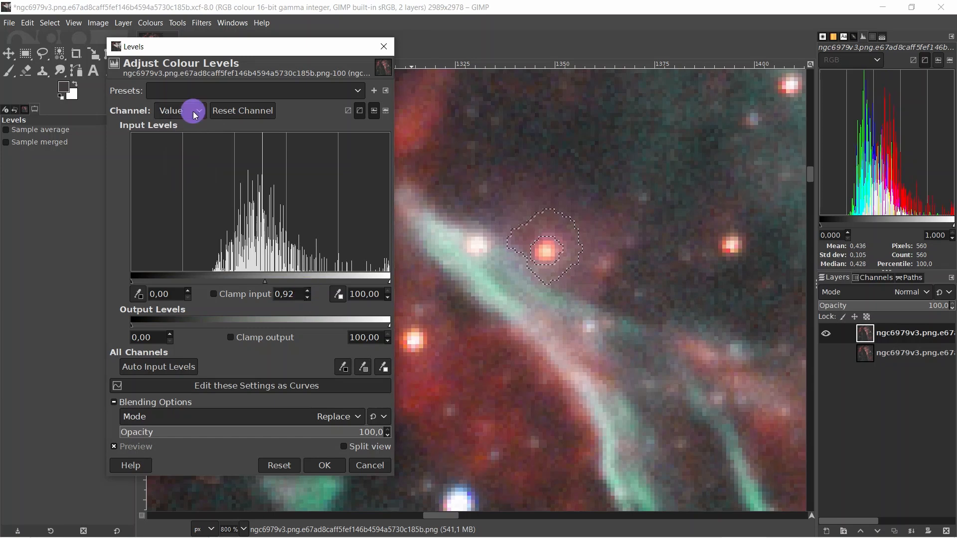
Step: Lower the Green channel's input gamma to 1.03 and apply the Levels correction to the halo ring
left_click(192, 111)
left_click(185, 155)
left_click(307, 297)
left_click(307, 297)
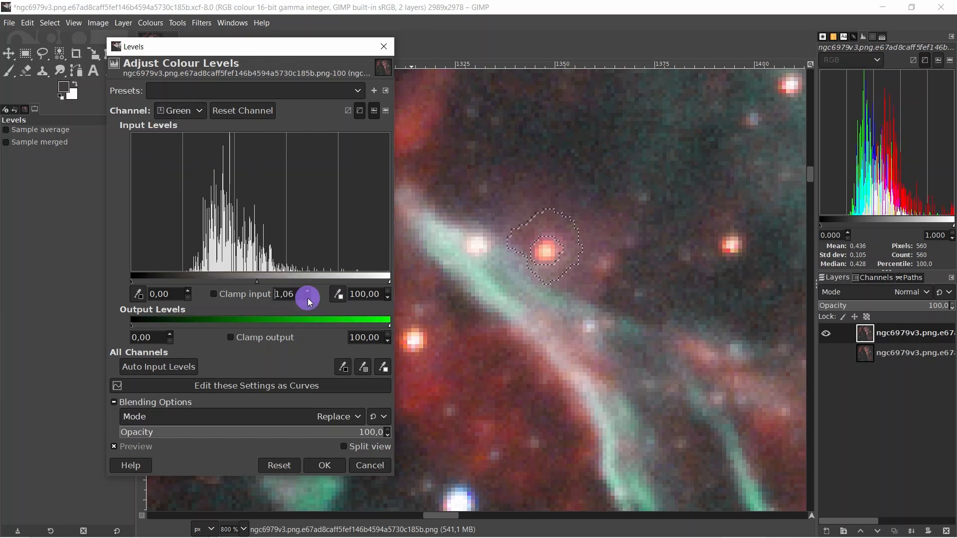
left_click(307, 298)
left_click(307, 297)
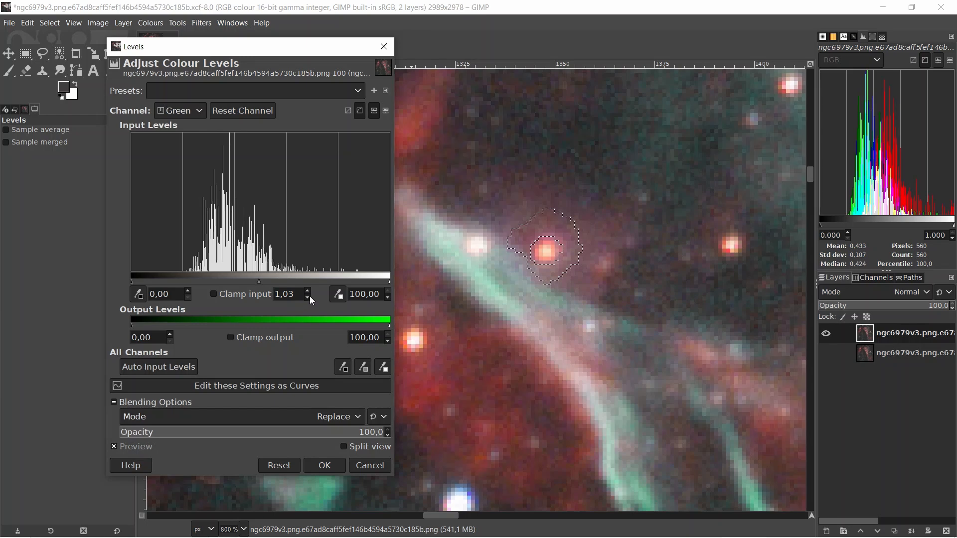
left_click(325, 466)
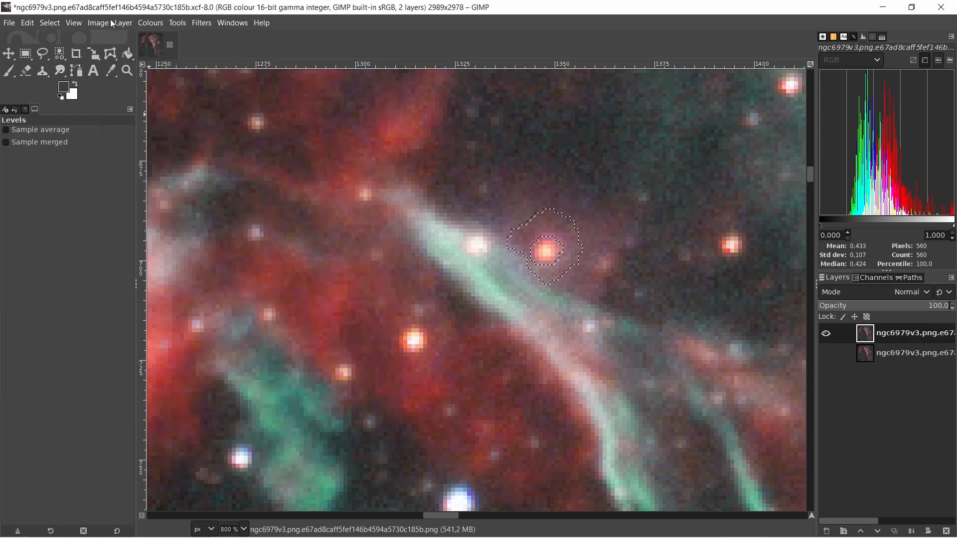
Step: Reduce the halo ring's saturation to a scale of 0.849, apply it and clear the selection
right_click(597, 158)
mouse_move(623, 262)
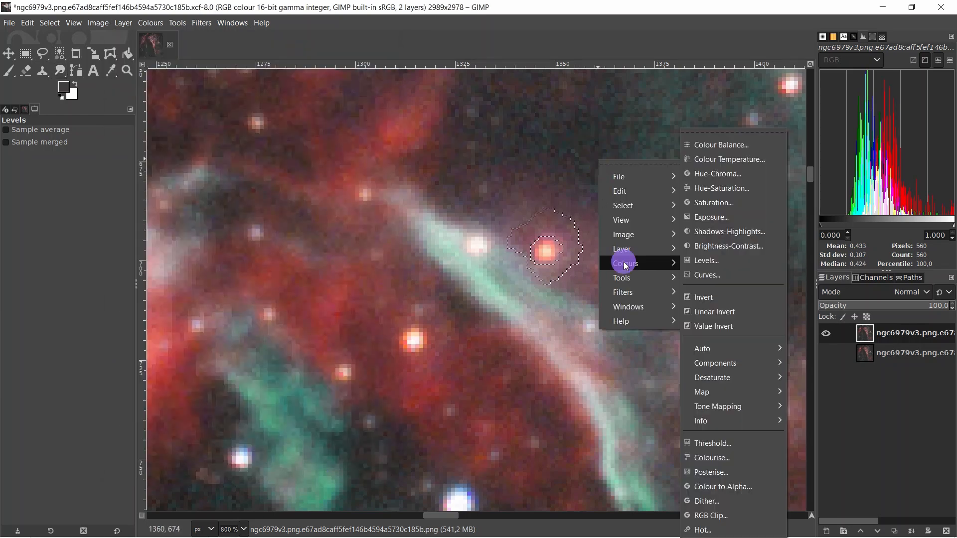
left_click(697, 203)
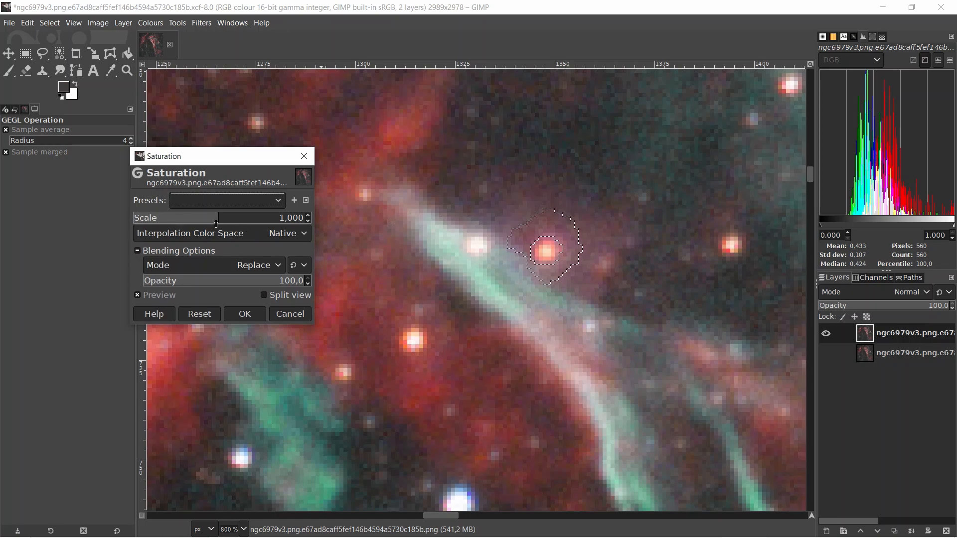
left_click(215, 219)
mouse_move(215, 220)
left_mouse_down()
mouse_move(196, 221)
mouse_move(204, 220)
left_mouse_up()
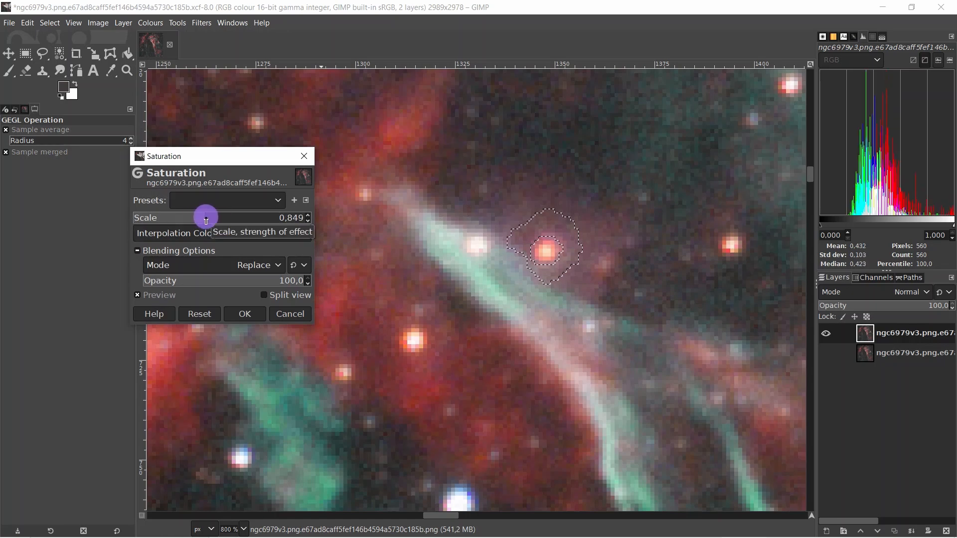
left_click(244, 313)
left_click(50, 23)
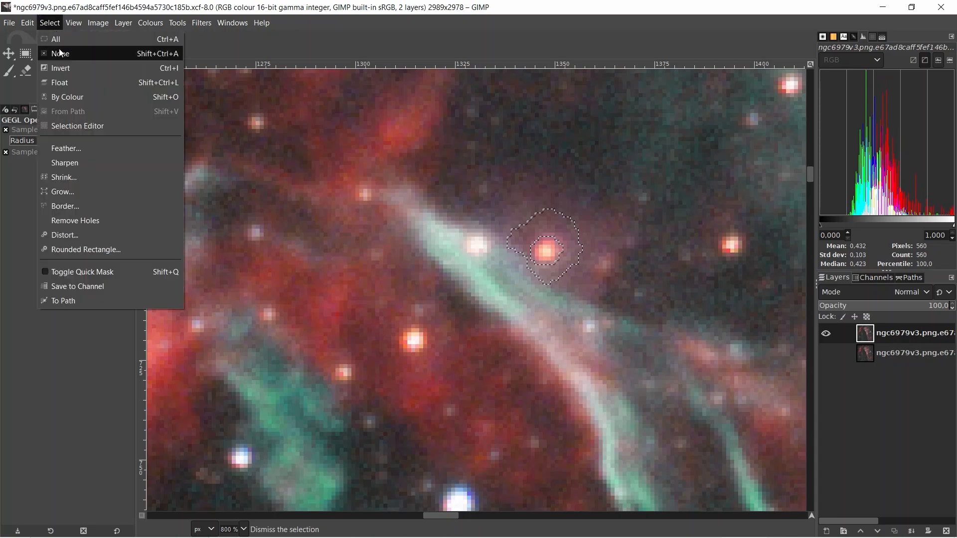
left_click(59, 61)
Step: Examine the corrected star and surrounding nebula at several zoom levels for leftover halo colour
scroll(641, 168, "down", 3)
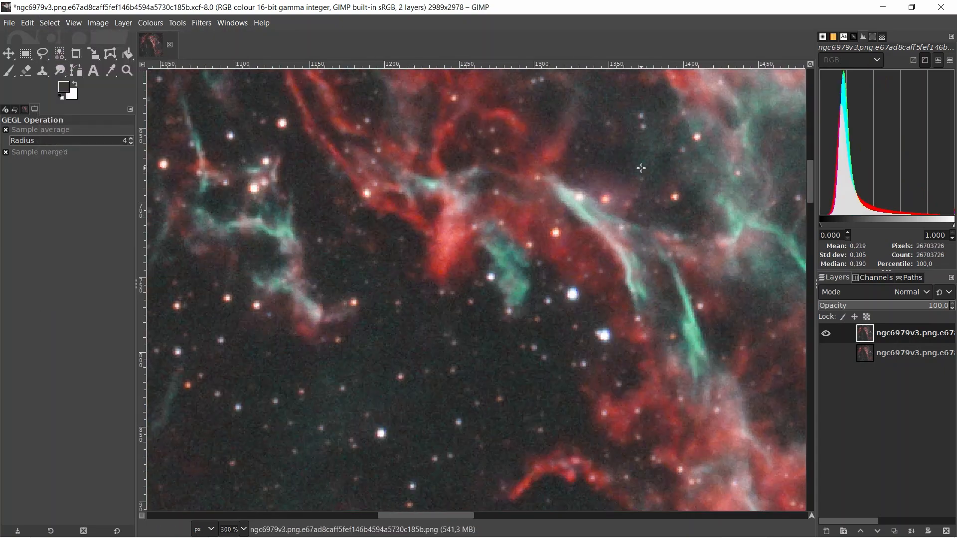
scroll(641, 168, "down", 2)
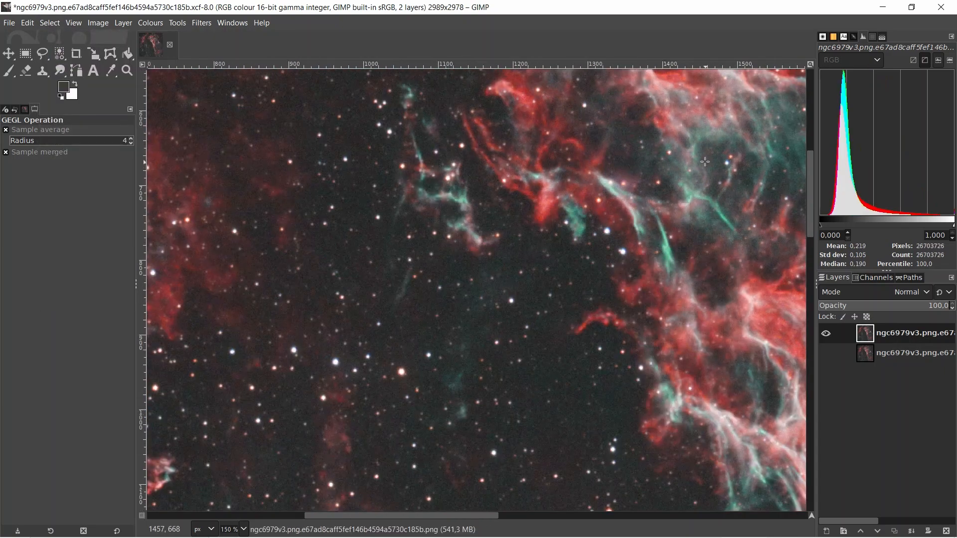
scroll(705, 162, "up", 4)
scroll(516, 196, "down", 3)
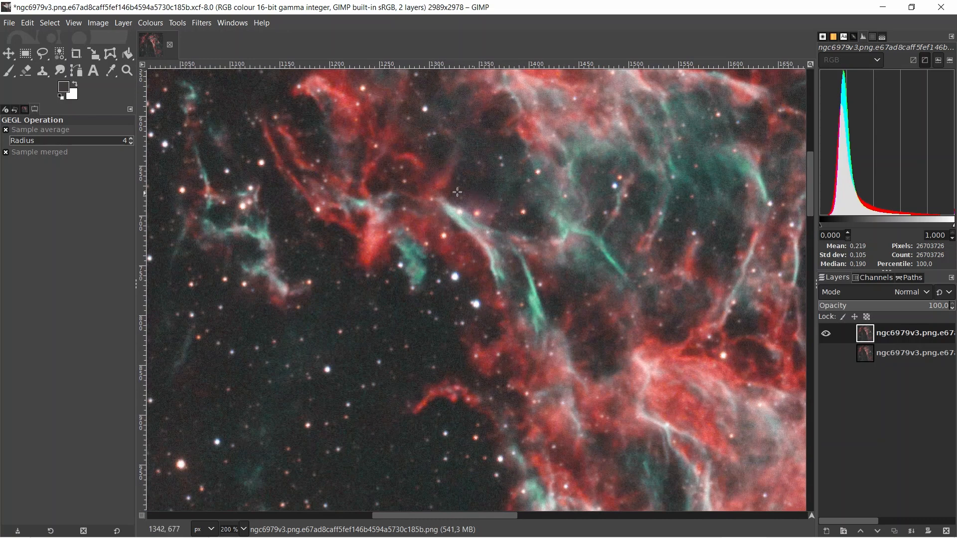
scroll(457, 192, "up", 3)
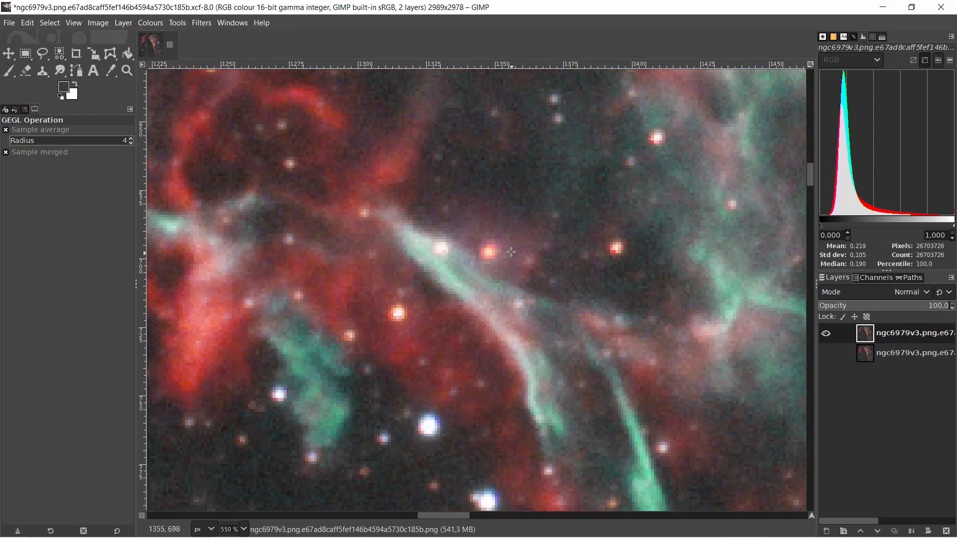
scroll(506, 222, "down", 1)
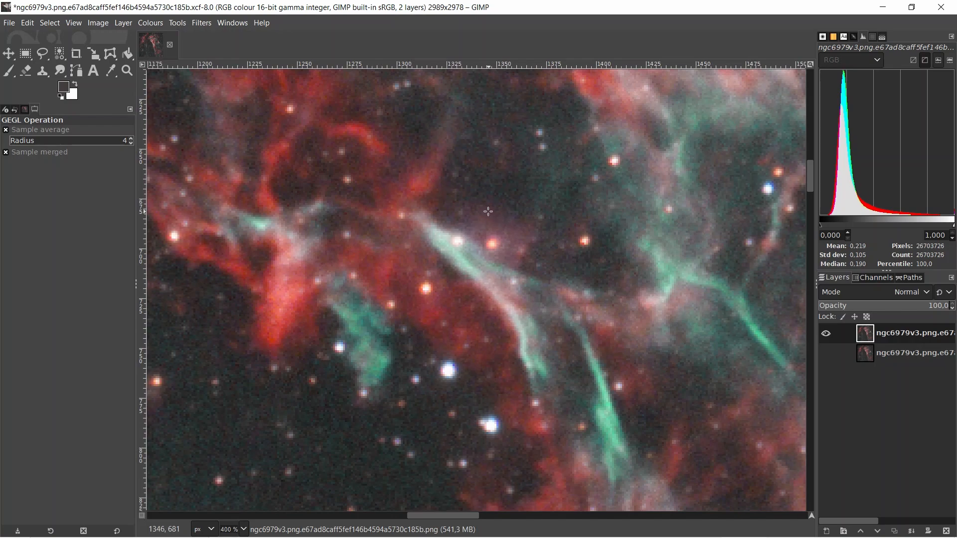
scroll(488, 212, "up", 2)
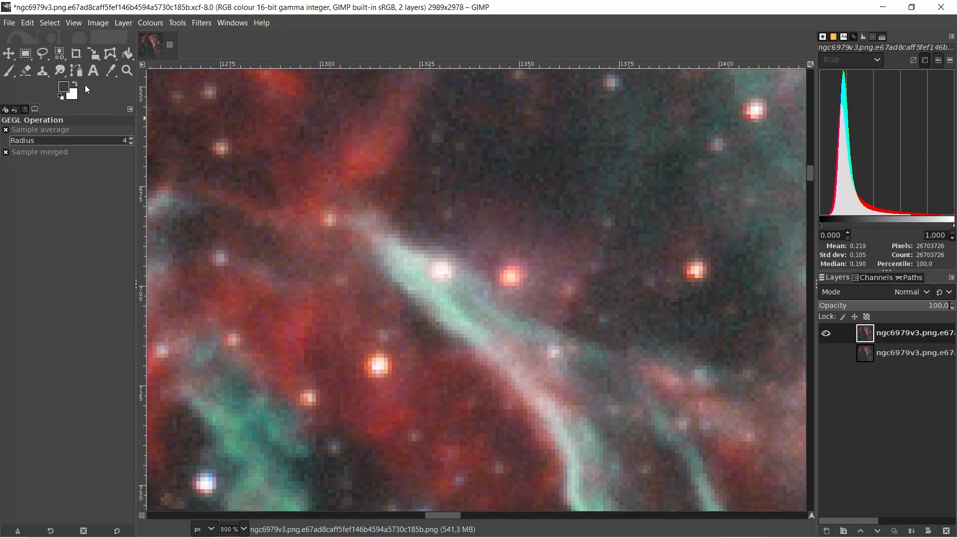
Step: Outline the remaining purplish area around the star with a new Free Select selection in replace mode
left_click(43, 53)
scroll(505, 202, "down", 6)
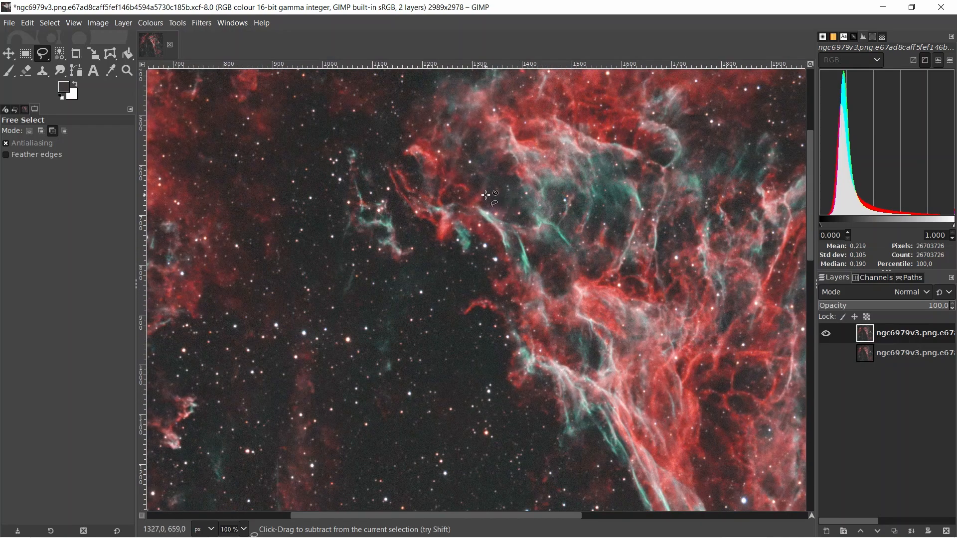
scroll(506, 202, "up", 5)
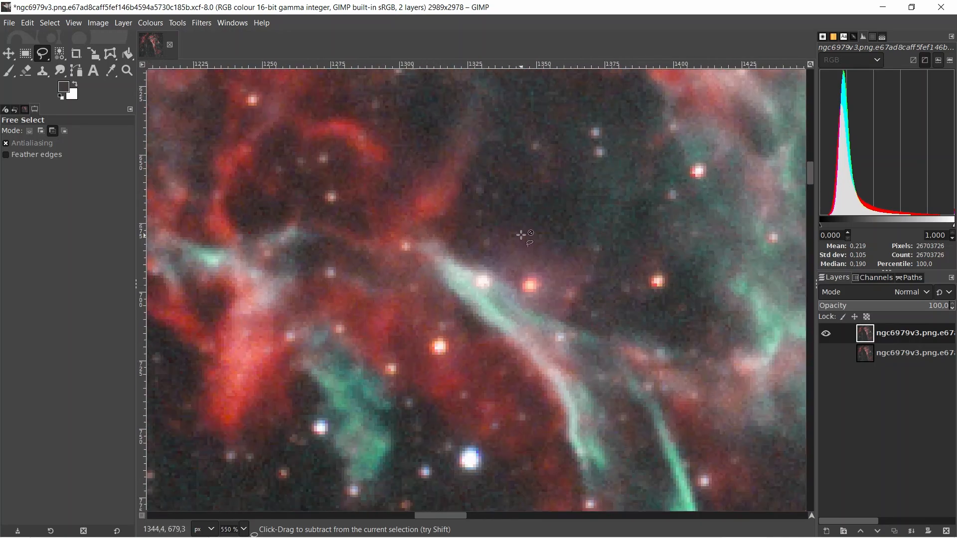
scroll(532, 240, "up", 1)
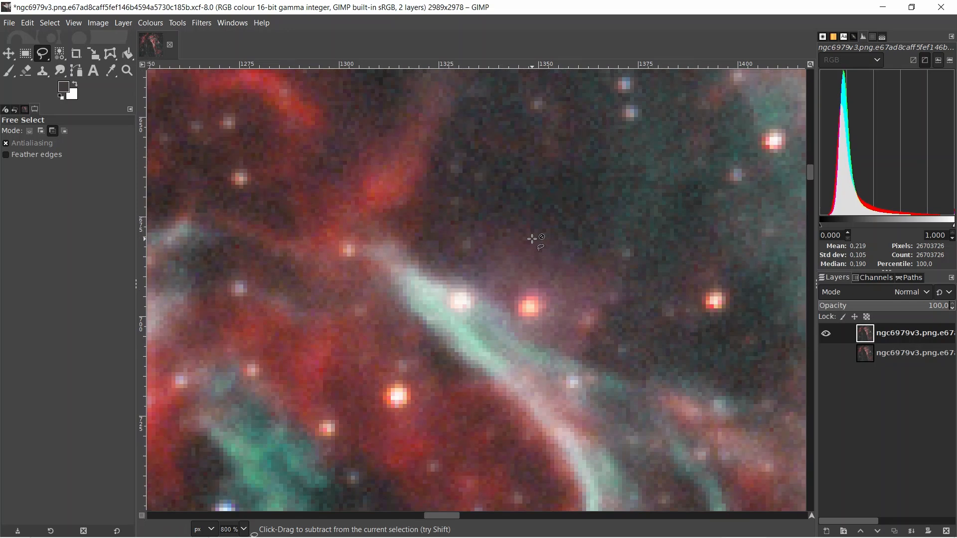
left_click(30, 131)
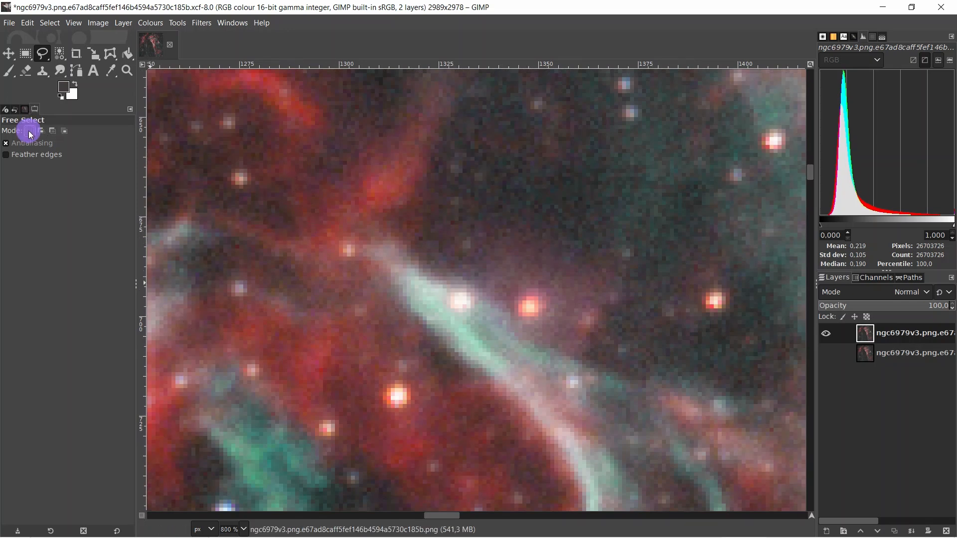
left_click(508, 240)
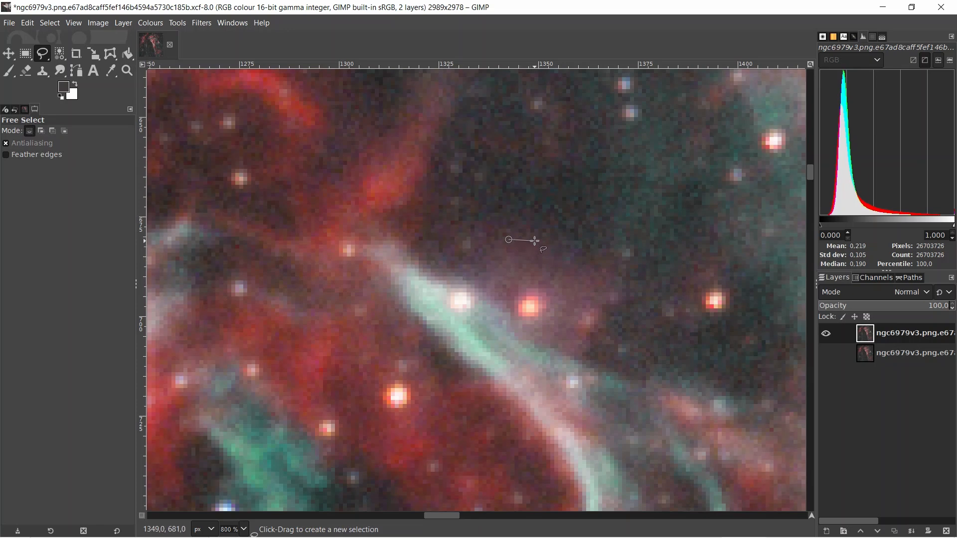
left_click(520, 233)
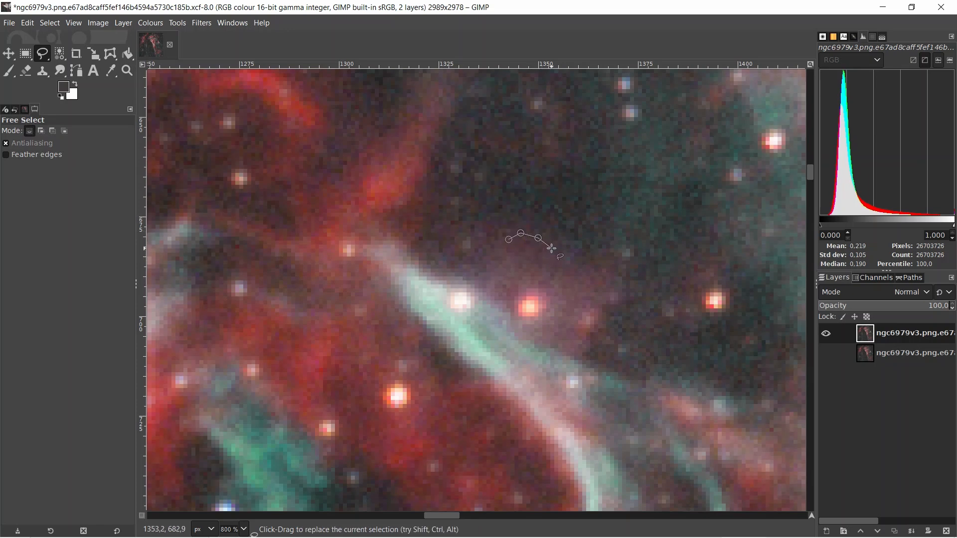
left_click(547, 248)
left_click(547, 259)
left_click(562, 268)
left_click(578, 264)
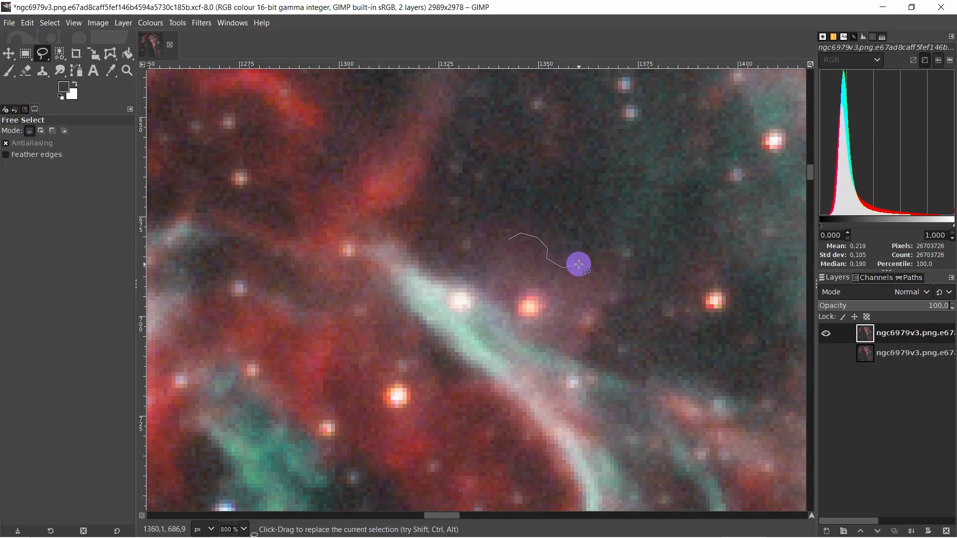
left_click(600, 256)
left_click(613, 256)
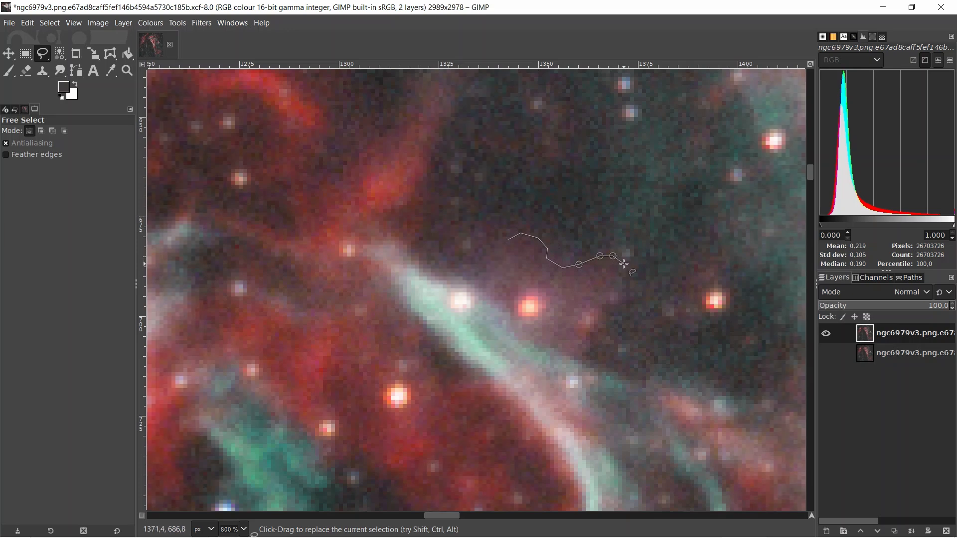
left_click(624, 264)
left_click(612, 288)
left_click(605, 310)
left_click(589, 307)
left_click(580, 319)
left_click(582, 336)
left_click(483, 290)
left_click(489, 267)
left_click(495, 252)
double_click(507, 239)
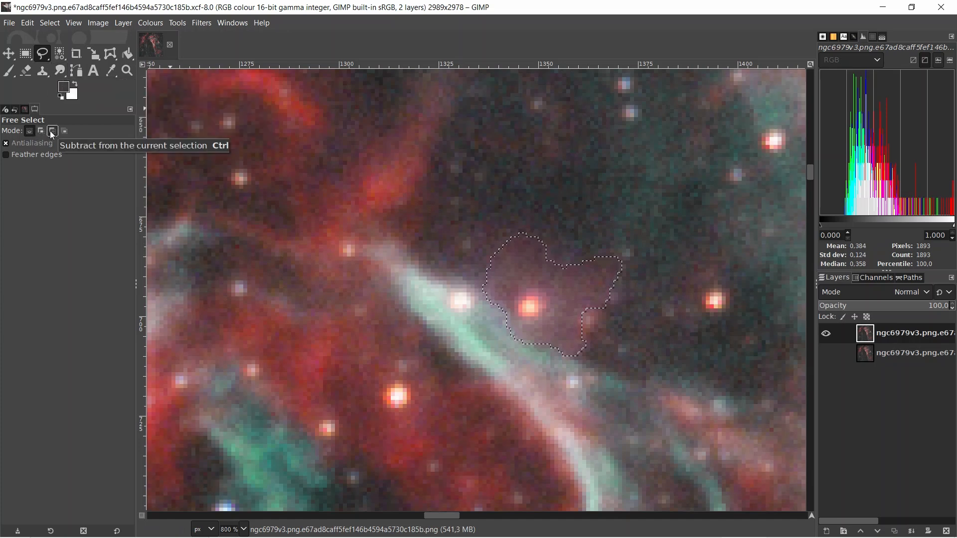
Step: Subtract a loop around the orange star from the selection with Free Select so only the surrounding purplish area stays selected
left_click(52, 132)
left_click(531, 286)
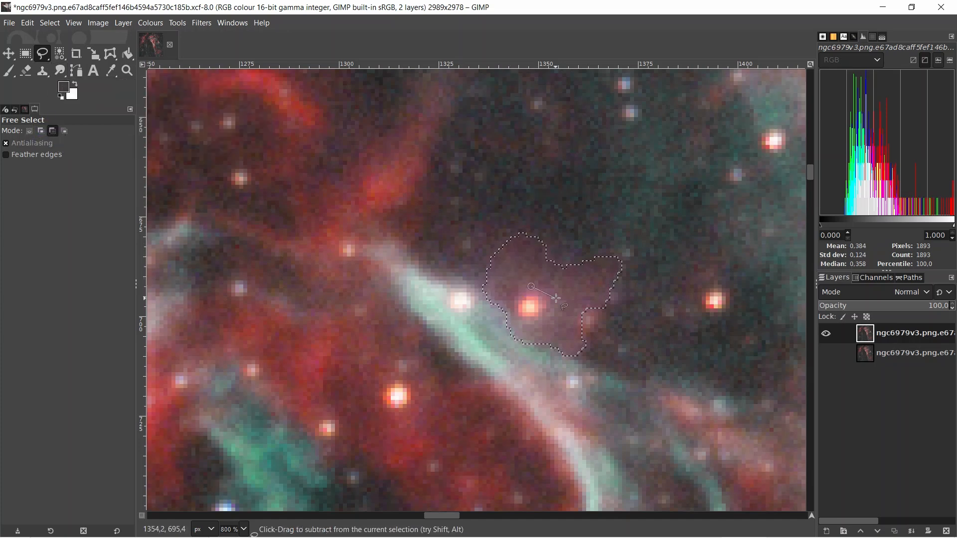
left_click(543, 323)
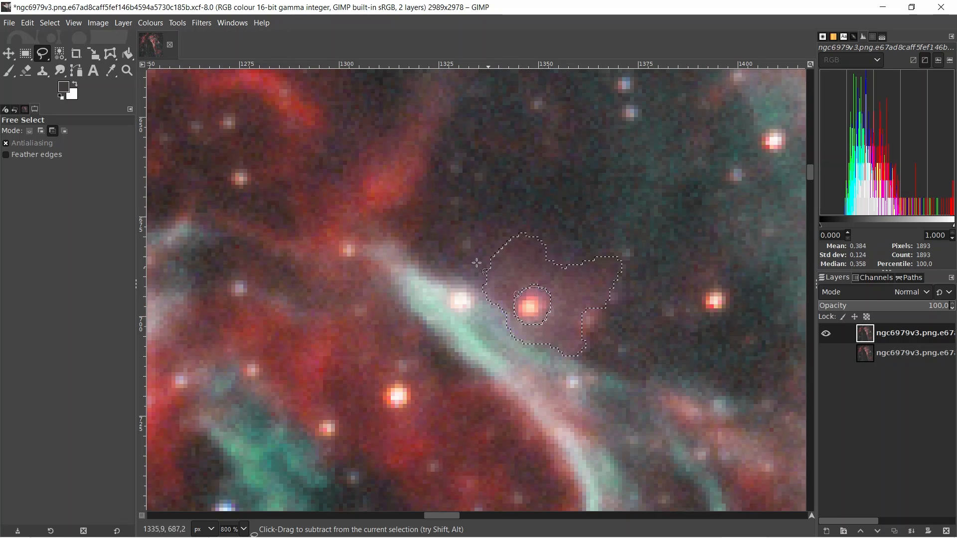
key("Return")
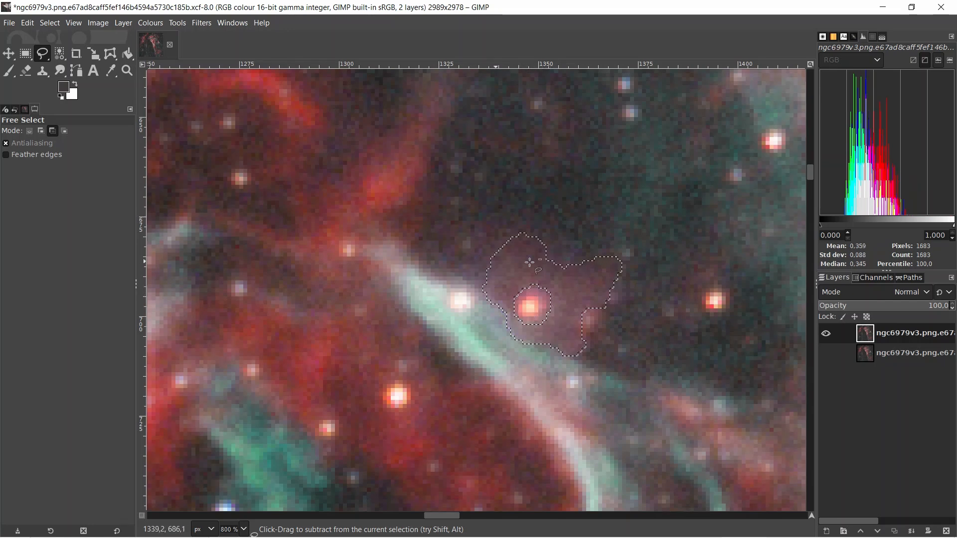
Step: Feather the selection by 10 px and check its softened extent with the Quick Mask
left_click(50, 23)
left_click(53, 148)
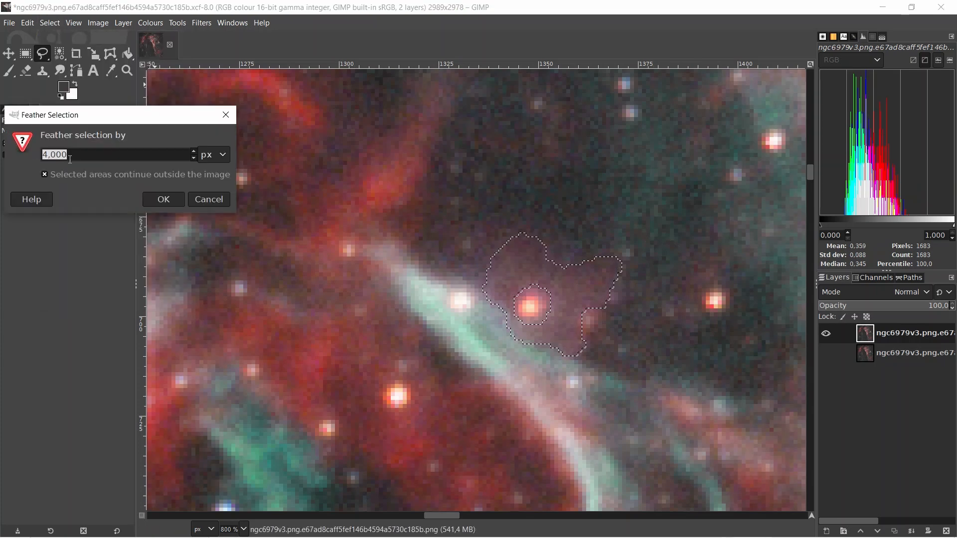
left_click(193, 152)
left_click(193, 153)
left_click(194, 152)
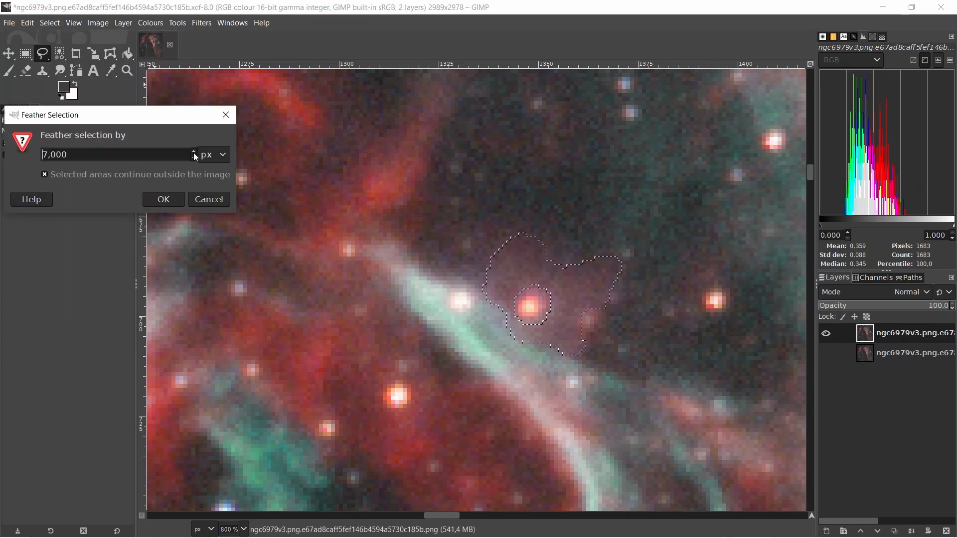
left_click(194, 152)
left_click(194, 152)
left_click(194, 153)
left_click(161, 198)
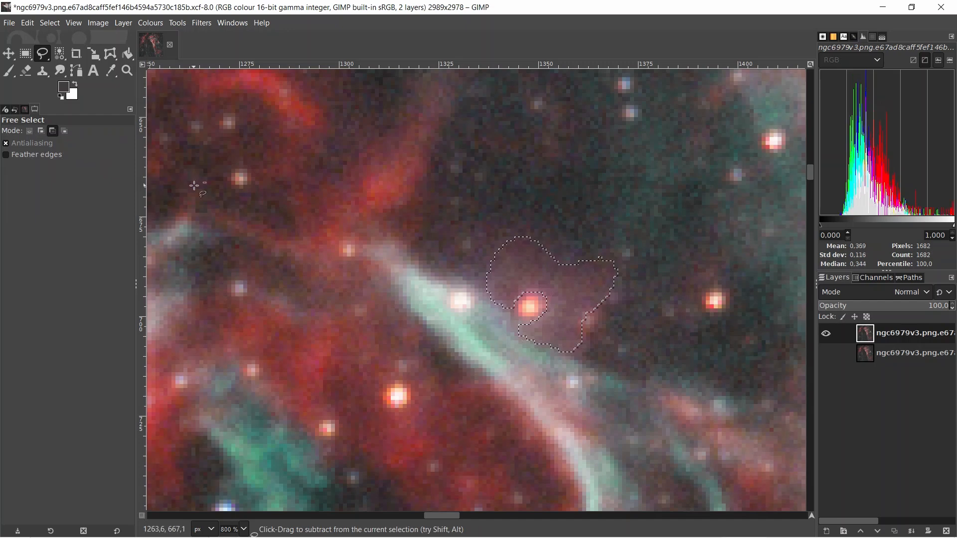
left_click(142, 516)
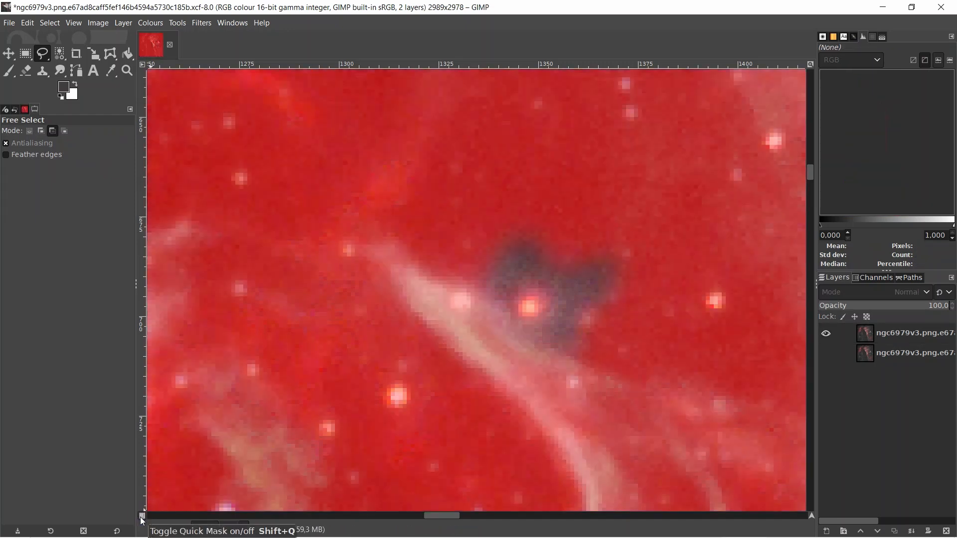
left_click(143, 519)
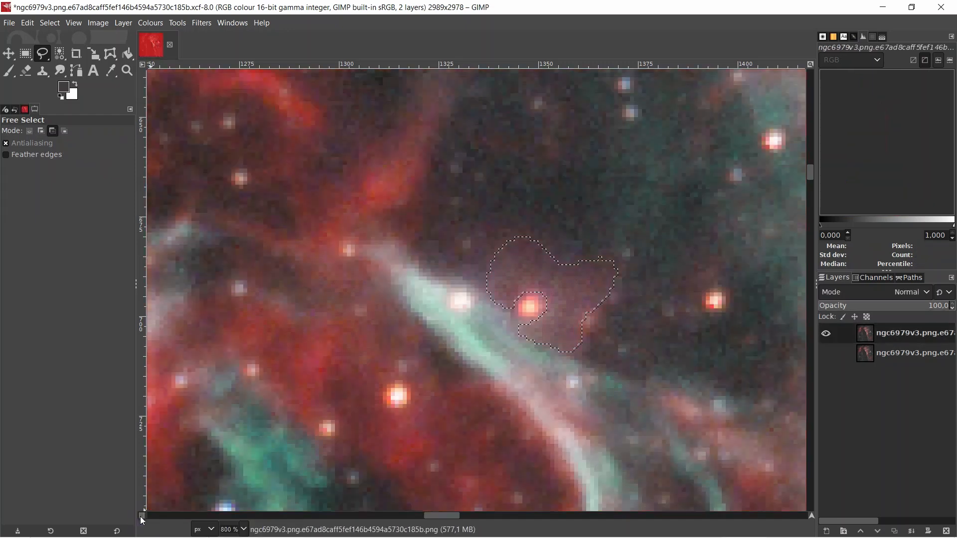
Step: Reduce the saturation of the selected purplish area to a scale of 0.785 and apply it
right_click(363, 142)
mouse_move(391, 244)
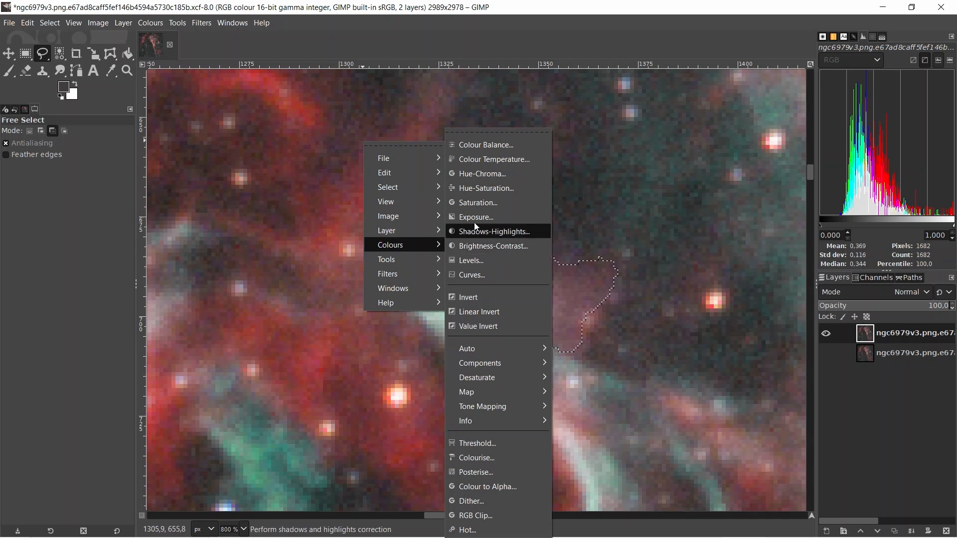
left_click(480, 203)
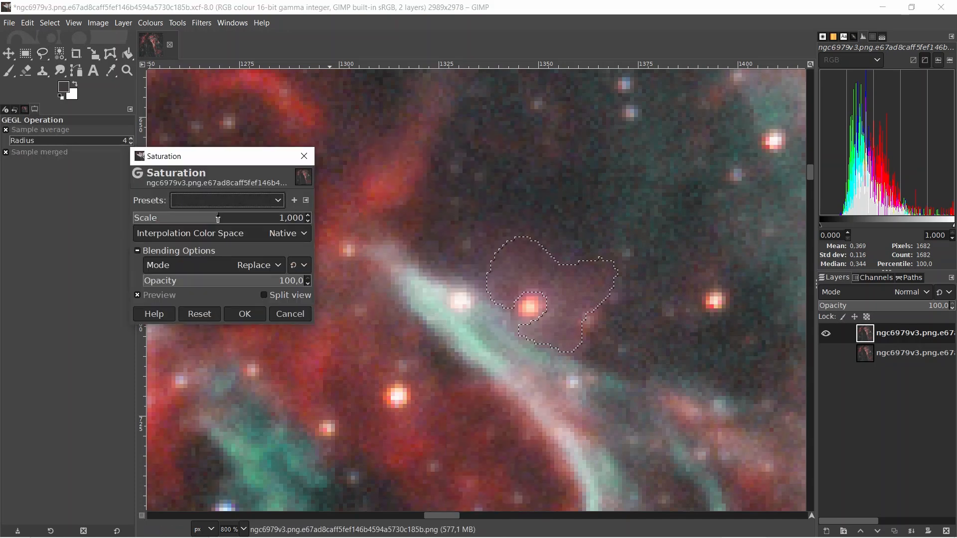
left_click(201, 218)
left_click(199, 218)
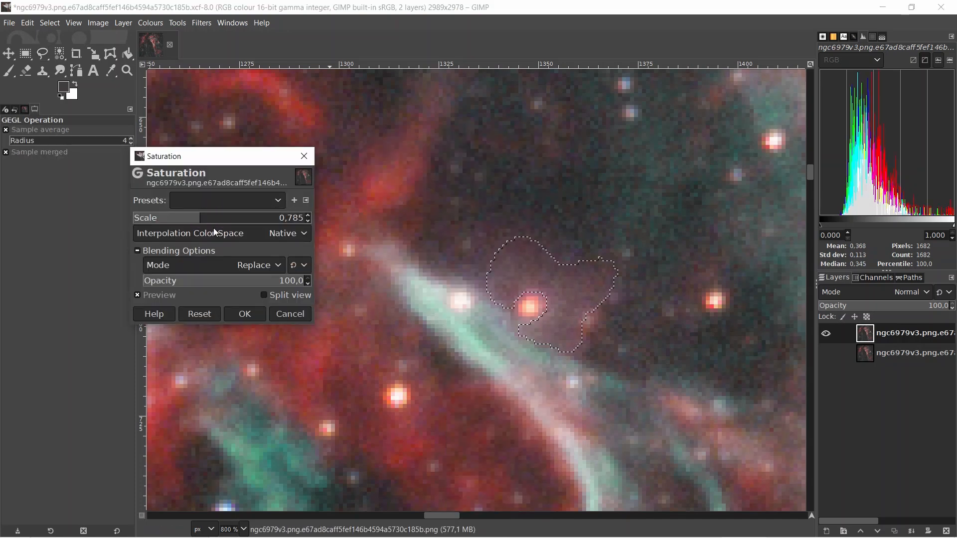
left_click(238, 318)
right_click(266, 164)
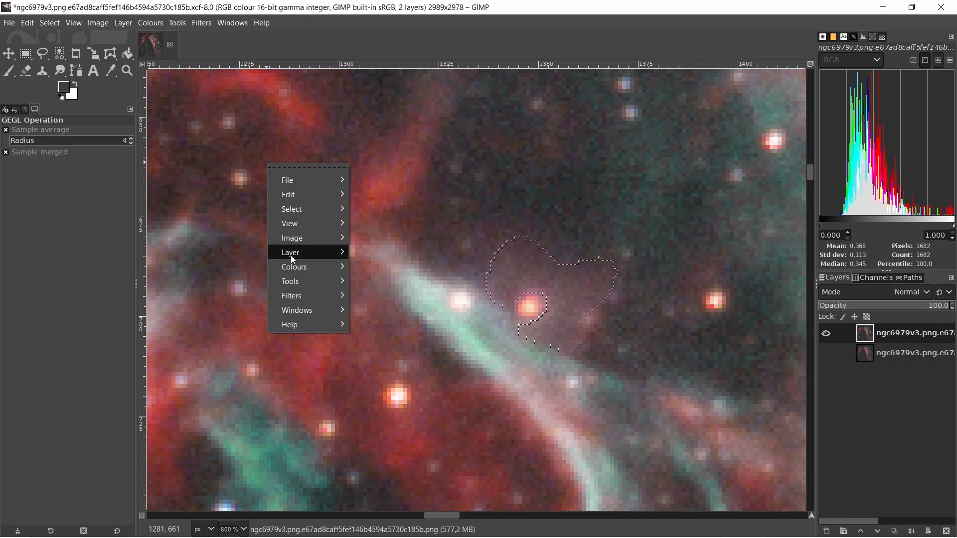
mouse_move(299, 273)
left_click(375, 259)
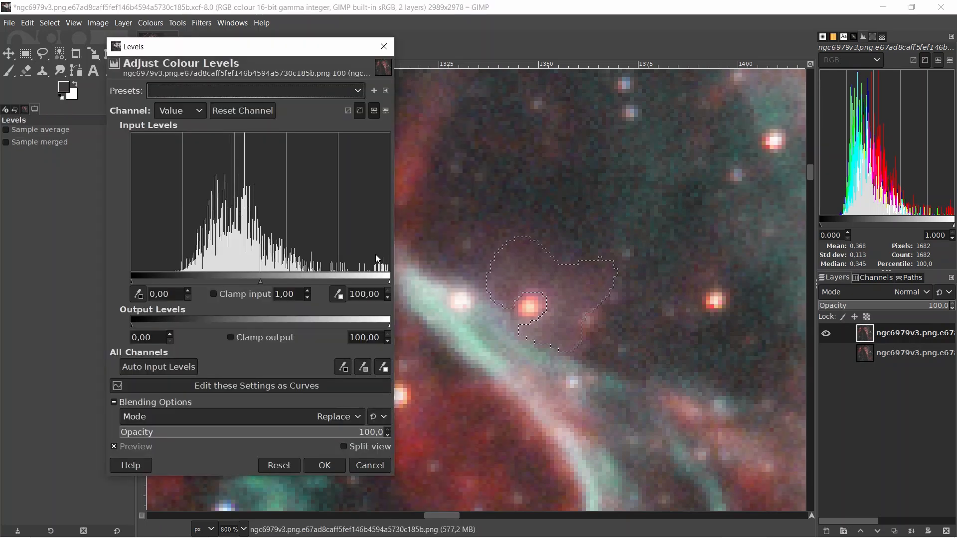
left_click(199, 111)
left_click(174, 126)
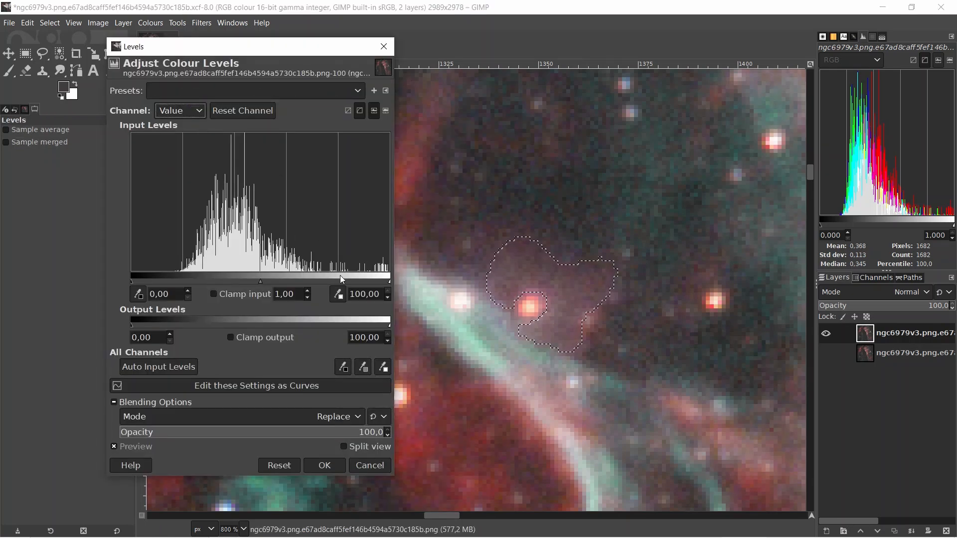
left_click(307, 298)
left_click(307, 298)
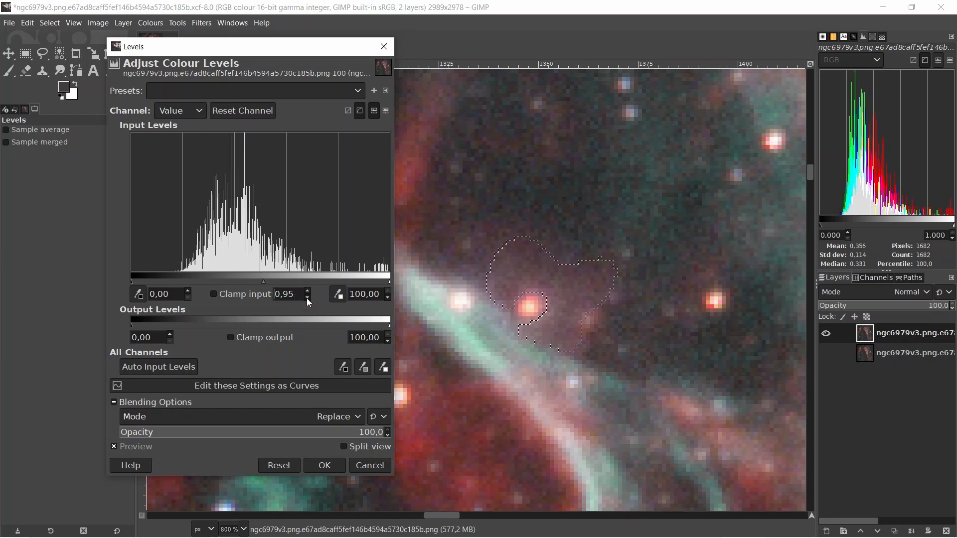
left_click(307, 298)
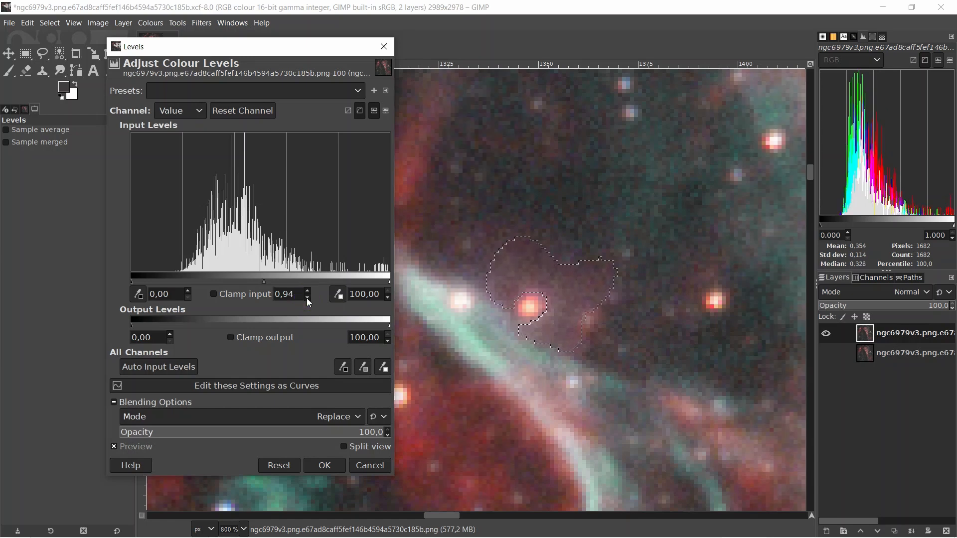
left_click(308, 298)
left_click(308, 298)
left_click(307, 299)
left_click(308, 299)
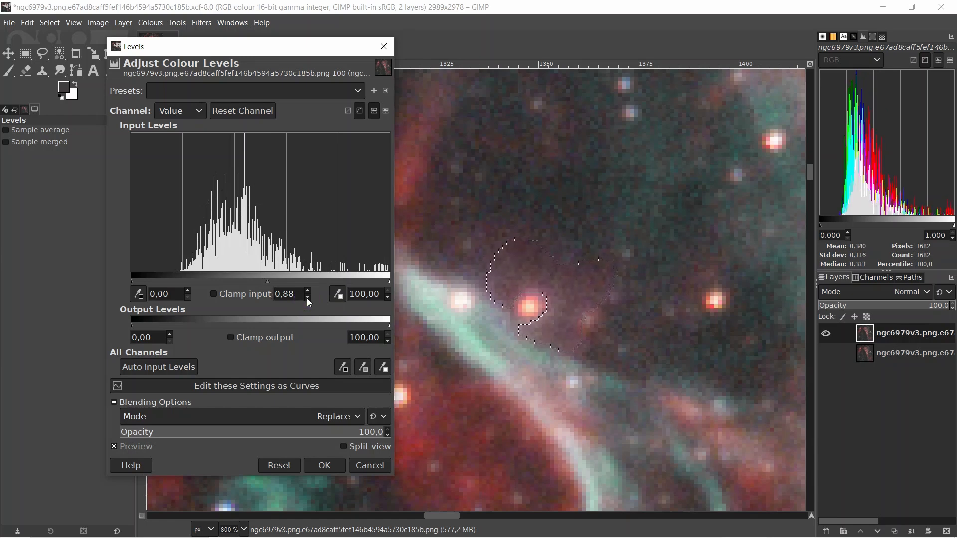
left_click(362, 471)
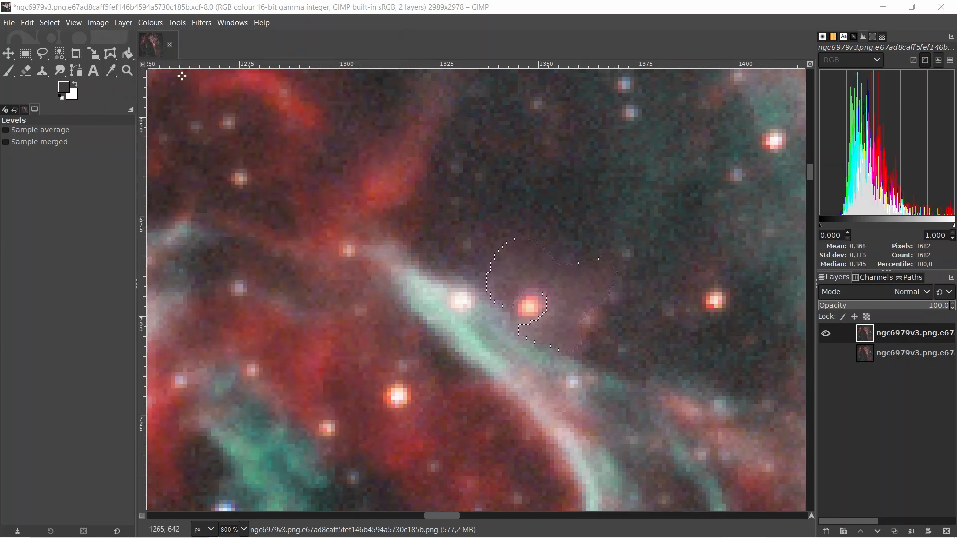
Step: Feather the selection by a further 10 px, comparing its extent before and after with the Quick Mask
left_click(142, 516)
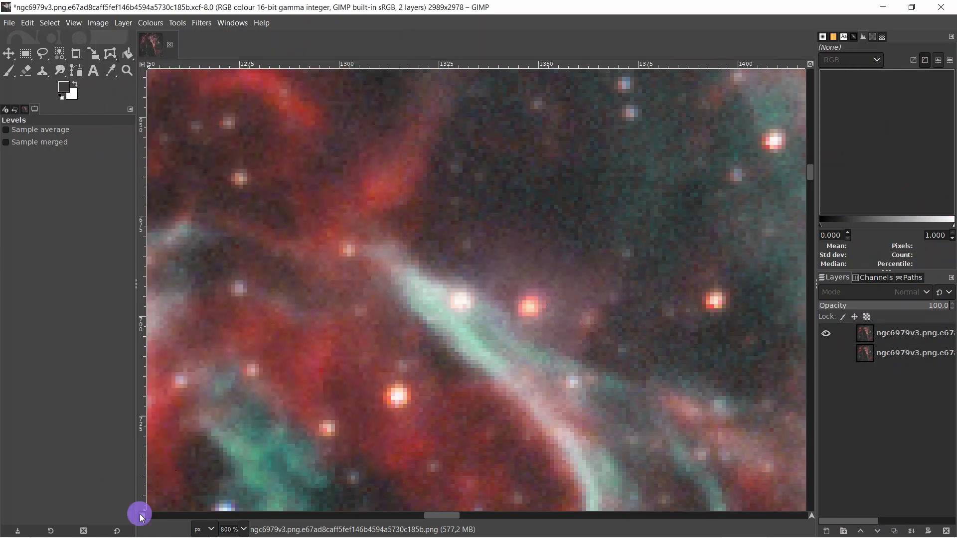
left_click(142, 516)
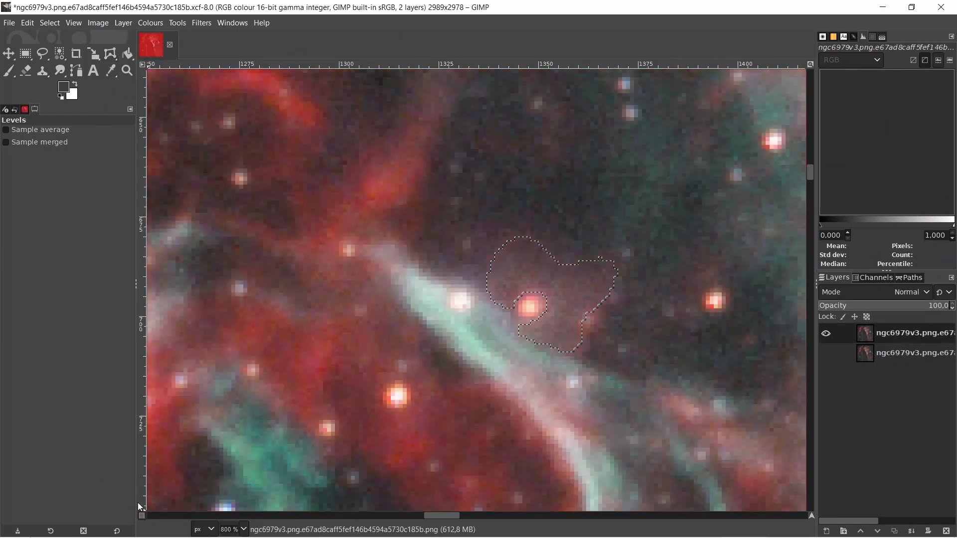
left_click(49, 23)
left_click(70, 147)
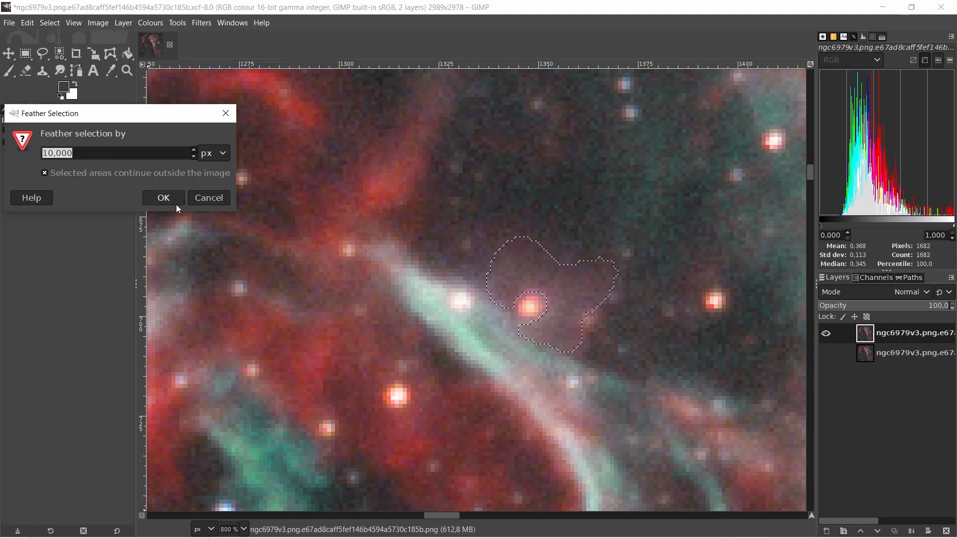
left_click(160, 197)
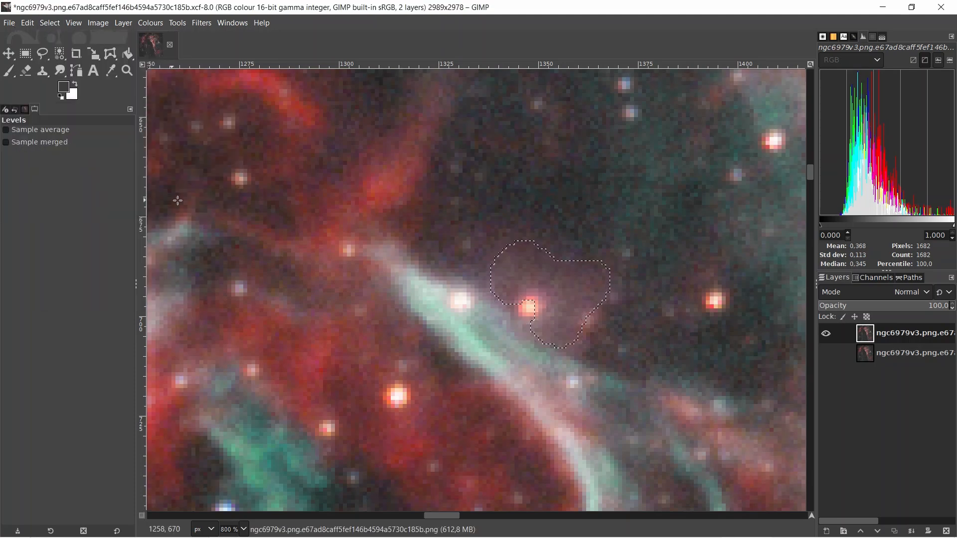
left_click(142, 516)
left_click(142, 517)
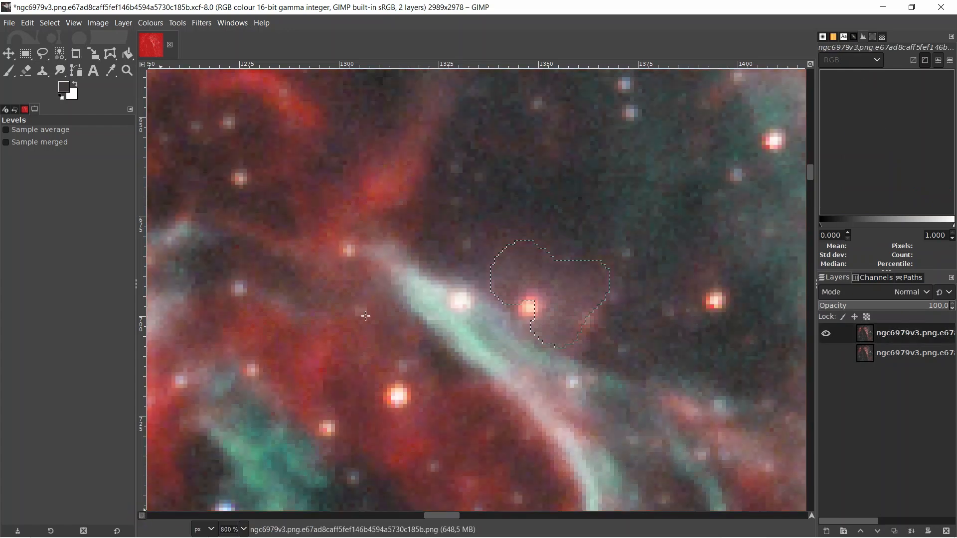
Step: Darken the selected area with Levels by lowering the Value channel's input gamma to 0.85
right_click(345, 158)
mouse_move(366, 262)
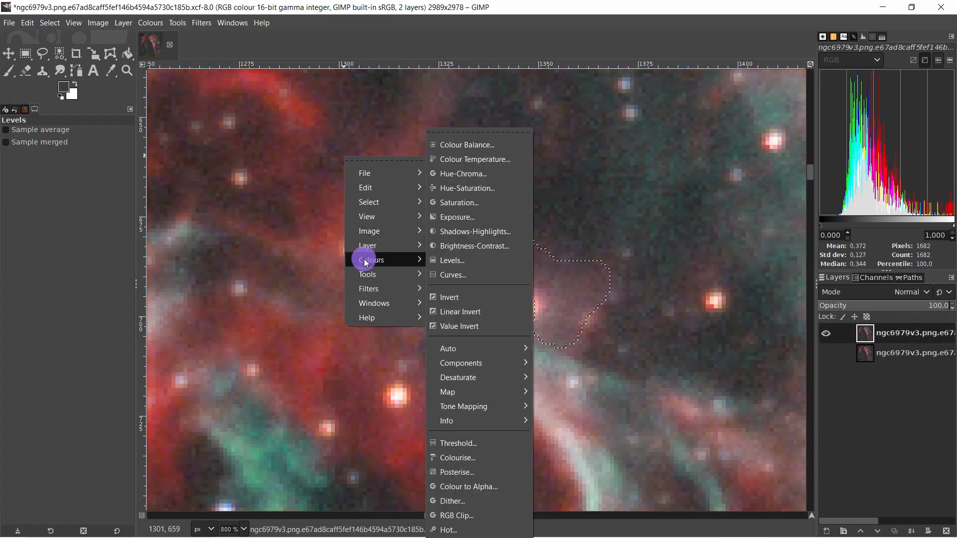
left_click(453, 260)
left_click(254, 91)
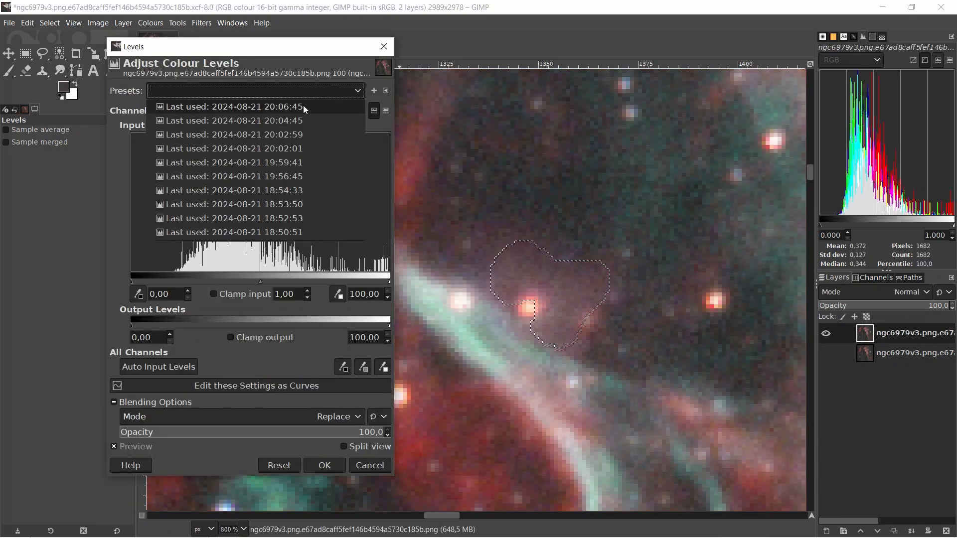
left_click(238, 93)
left_click(200, 110)
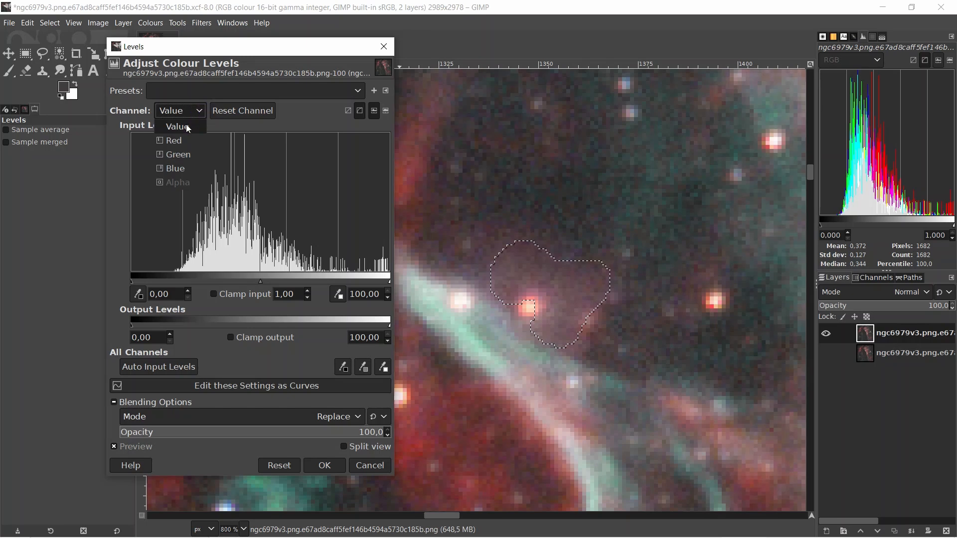
left_click(184, 126)
left_click(308, 299)
left_click(308, 299)
left_click(307, 298)
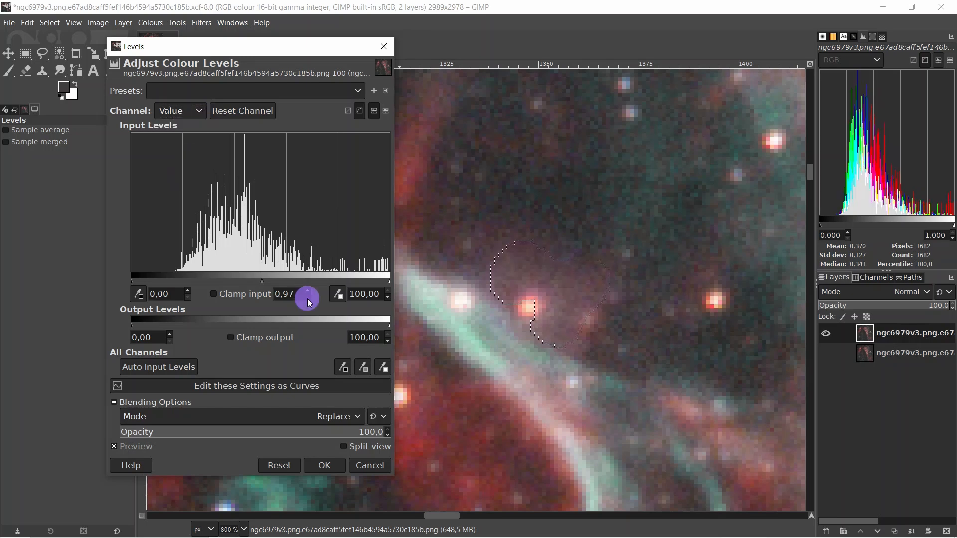
left_click(308, 299)
left_click(308, 298)
left_click(308, 299)
left_click(307, 298)
left_click(307, 299)
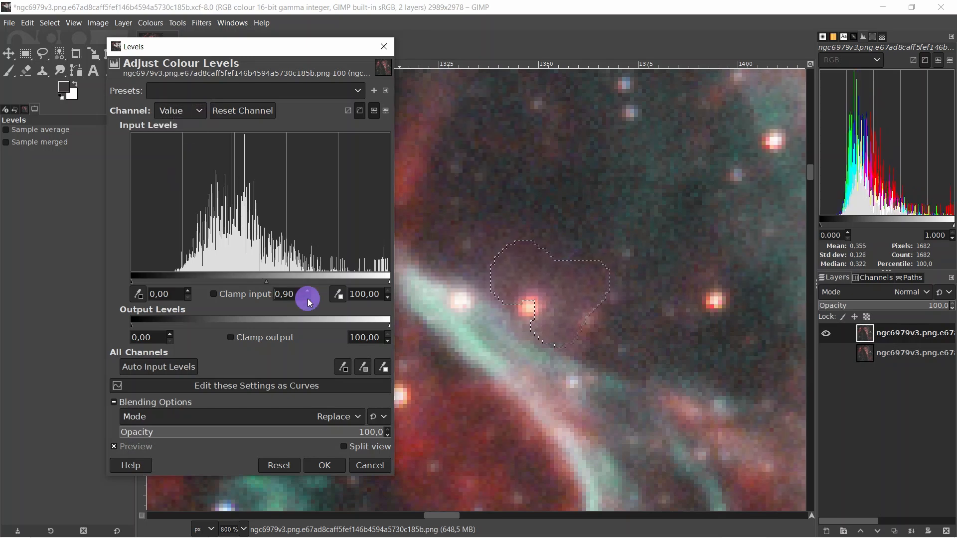
left_click(308, 298)
left_click(308, 299)
left_click(307, 299)
left_click(307, 299)
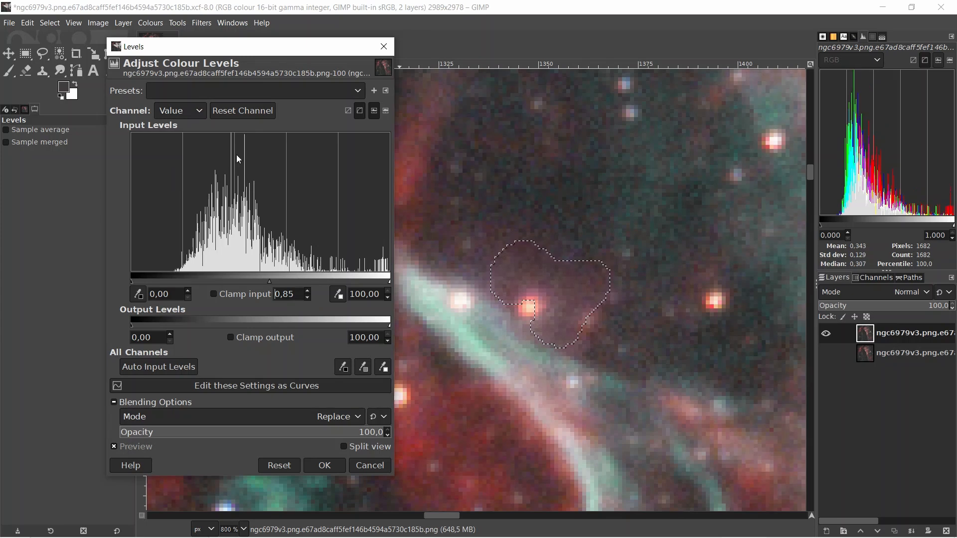
Step: Raise the Green channel's input gamma slightly above 1.05 in the Levels correction
left_click(198, 111)
left_click(185, 156)
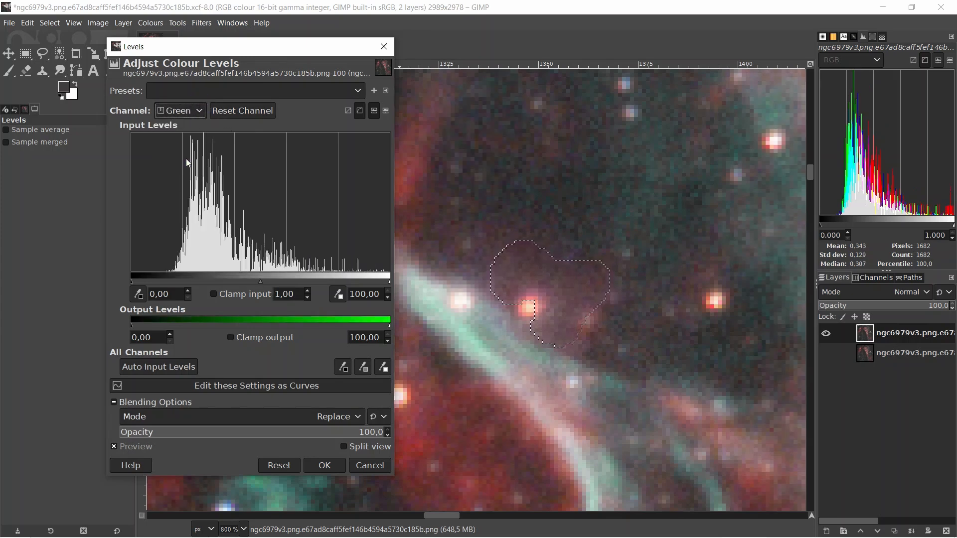
left_click(307, 292)
left_click(307, 293)
left_click(307, 292)
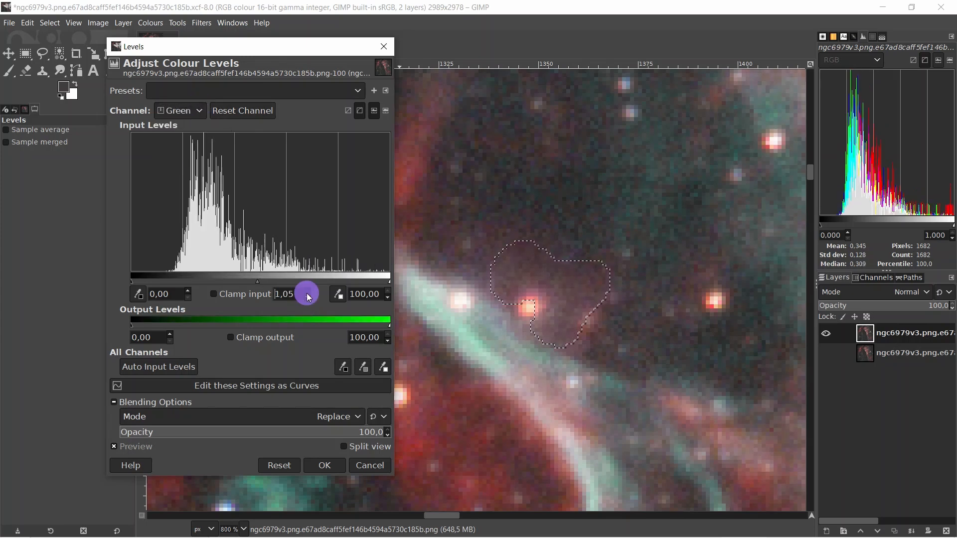
left_click(307, 293)
Step: Raise the Blue channel's input gamma to 1.19 in the Levels correction
left_click(198, 111)
left_click(195, 168)
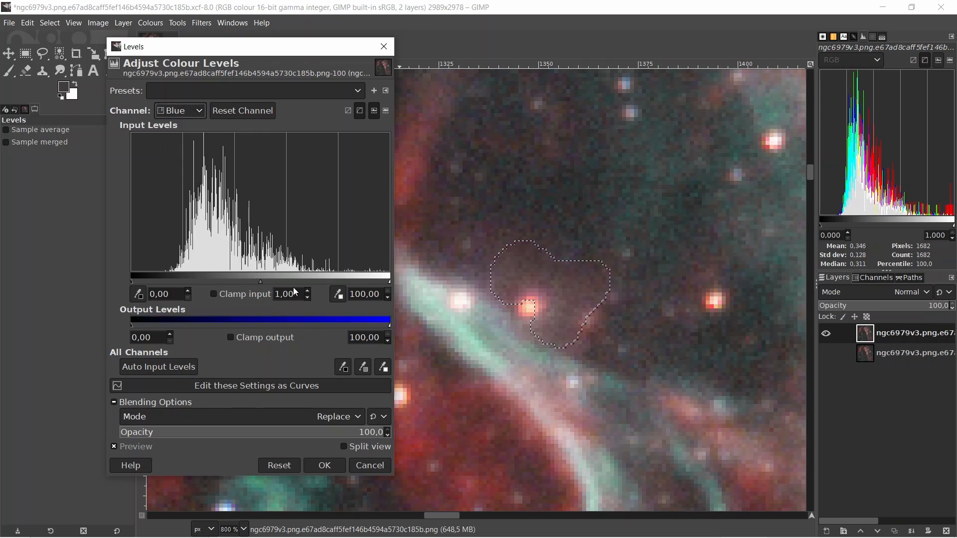
left_click(307, 292)
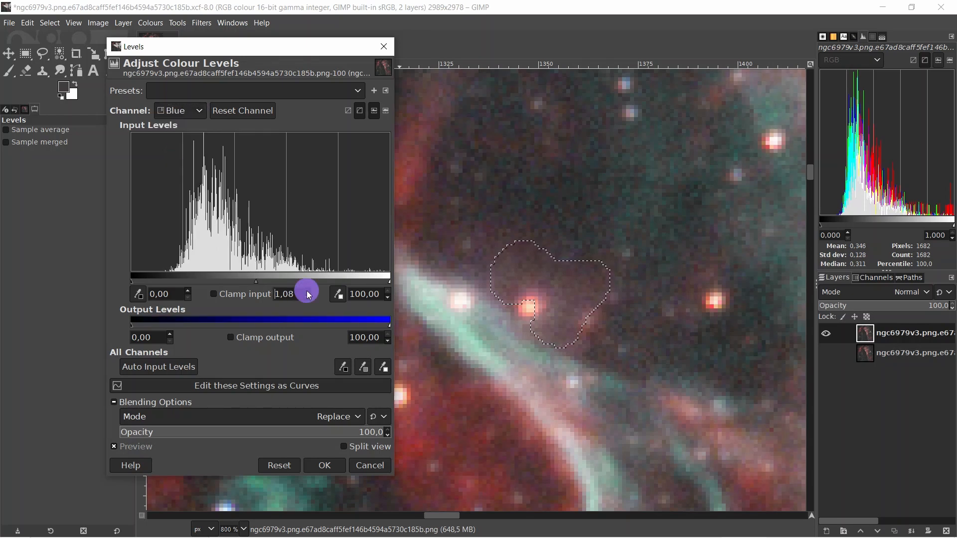
left_click(307, 293)
left_click(308, 293)
left_click(308, 293)
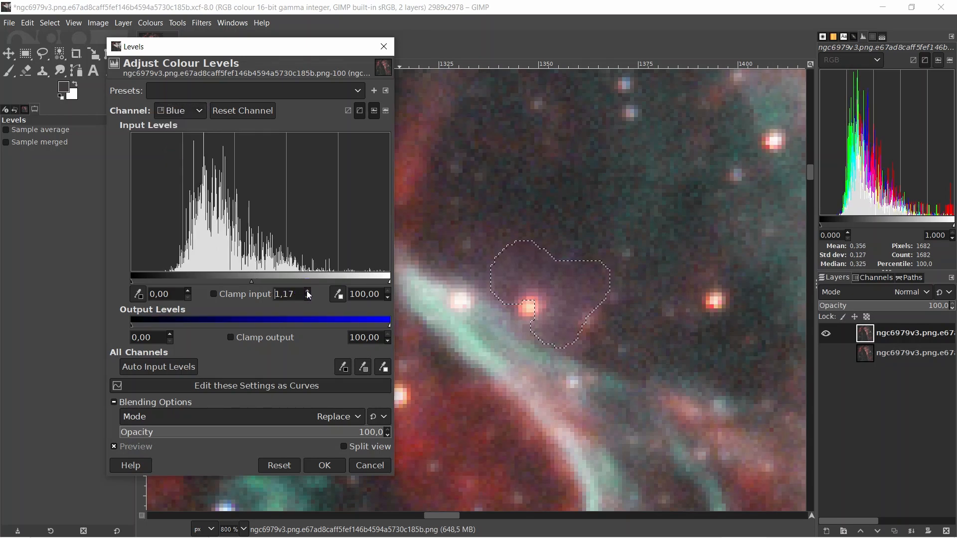
left_click(308, 293)
left_click(308, 293)
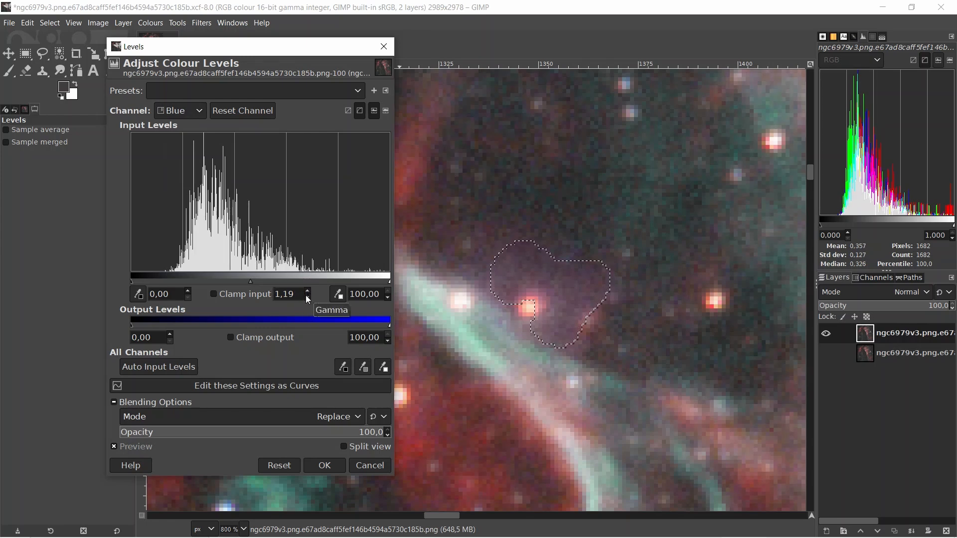
Step: Raise the Green channel's input gamma to 1.24 in the Levels correction
left_click(199, 117)
left_click(188, 153)
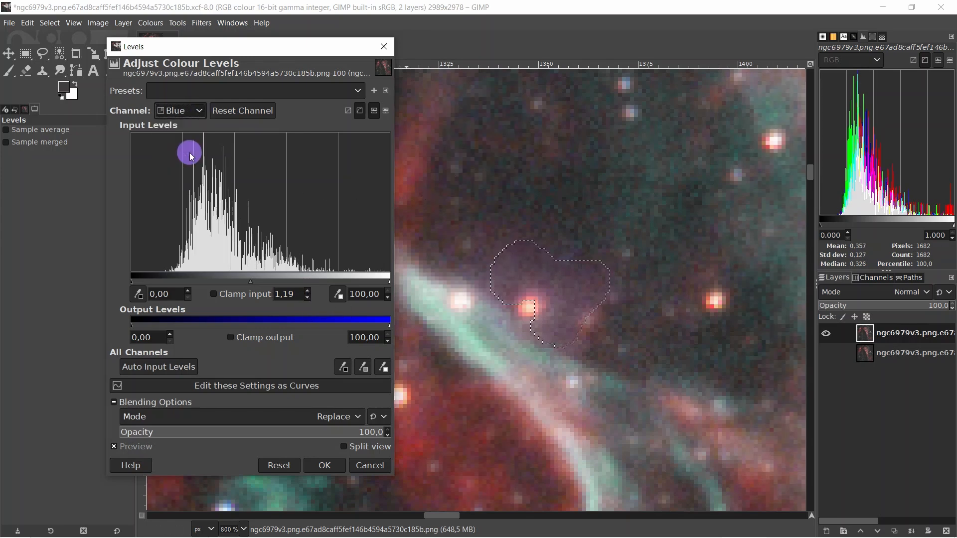
left_click(308, 290)
left_click(308, 290)
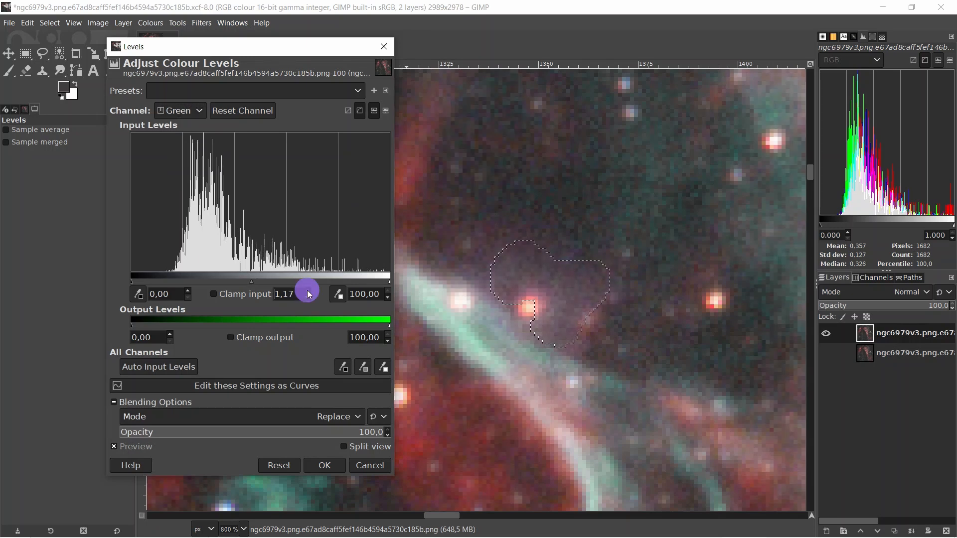
left_click(308, 292)
left_click(309, 292)
left_click(308, 292)
left_click(308, 292)
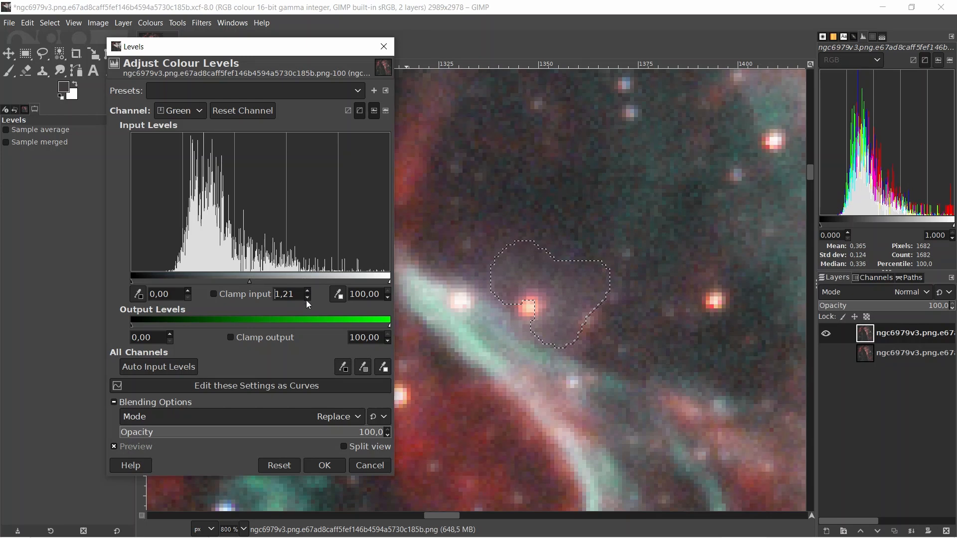
left_click(307, 297)
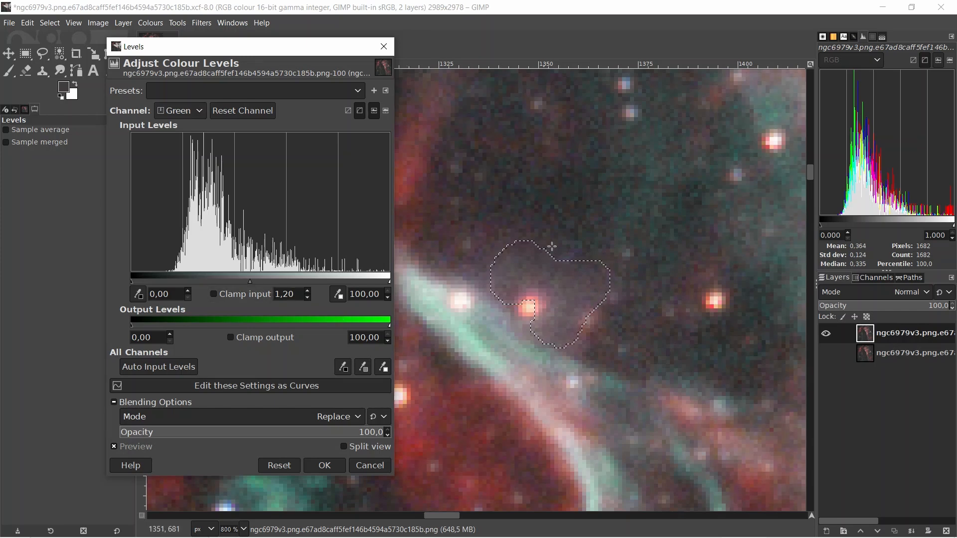
left_click(307, 290)
left_click(307, 291)
left_click(307, 291)
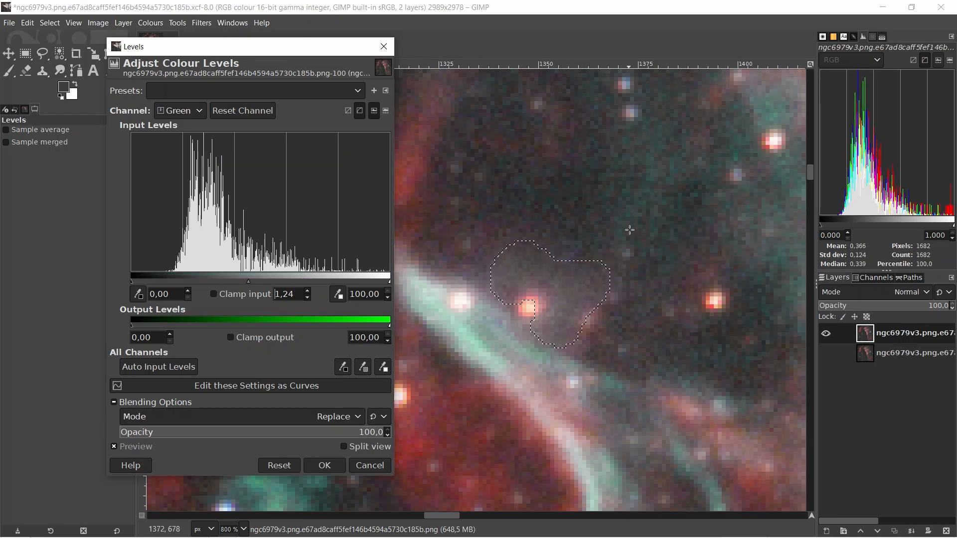
Step: Darken the selected area by lowering the Value channel's input gamma to 0.75
left_click(201, 111)
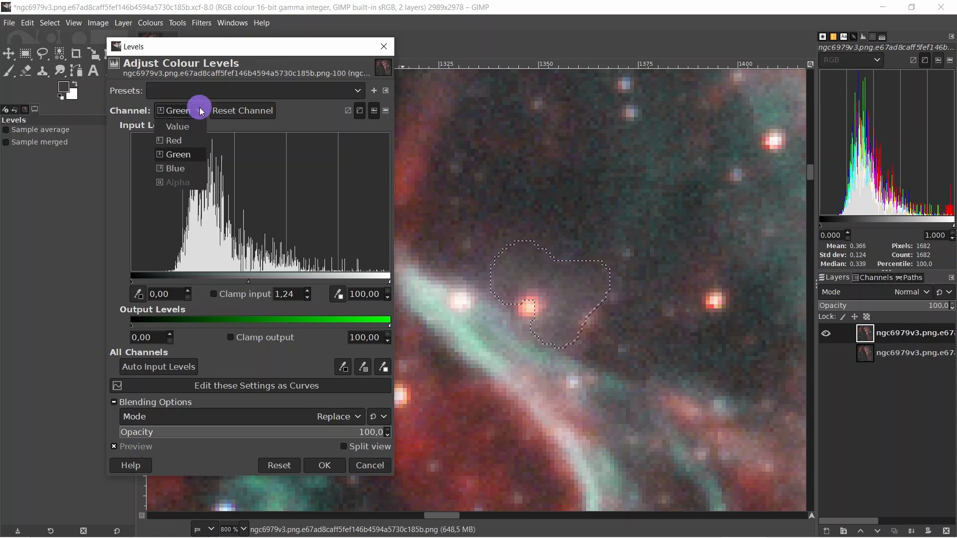
left_click(176, 127)
left_click(307, 297)
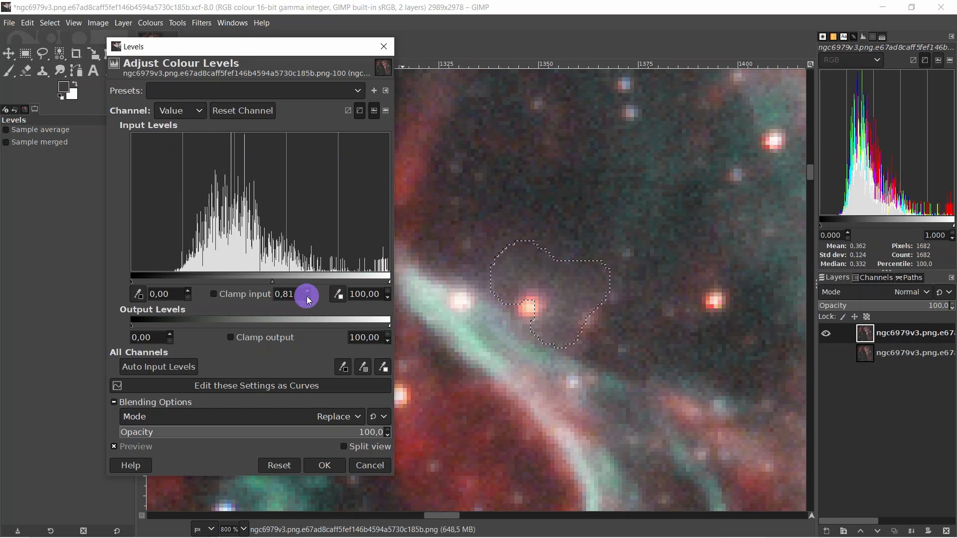
left_click(307, 297)
left_click(307, 297)
left_click(307, 297)
left_click(307, 297)
left_click(307, 297)
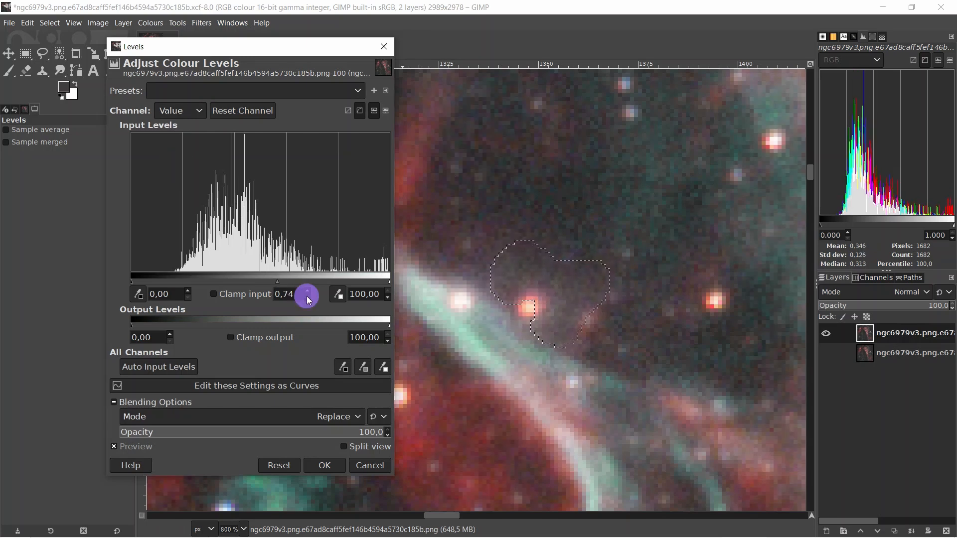
left_click(307, 297)
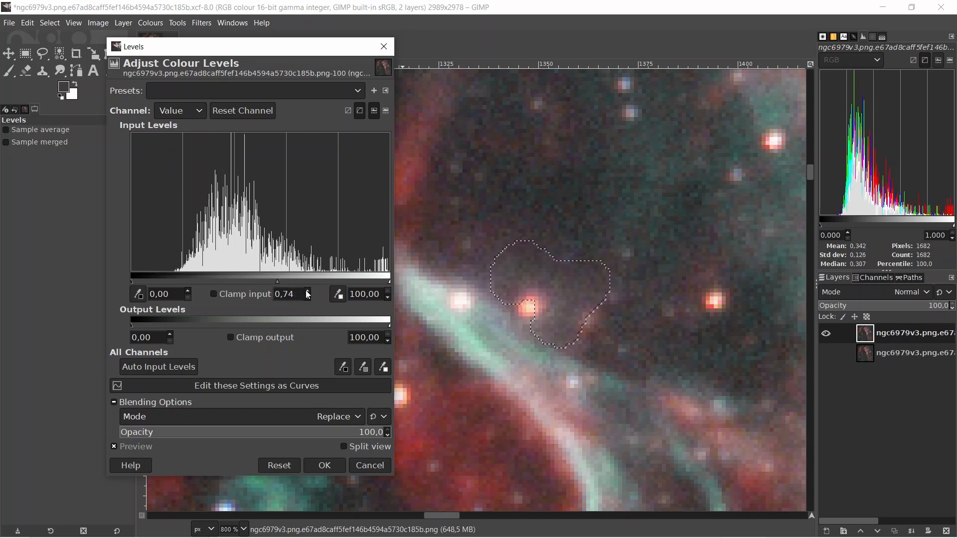
left_click(307, 292)
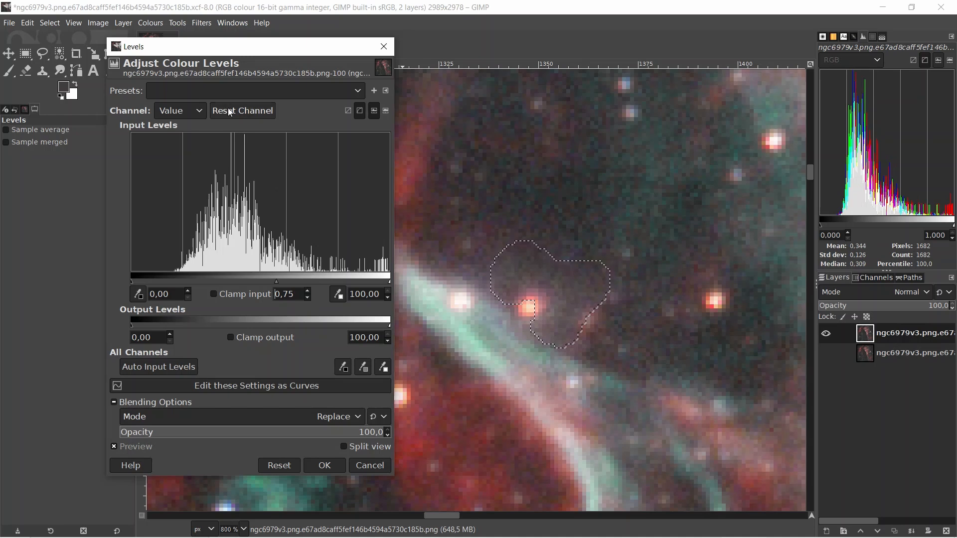
Step: Lower the Red channel's input gamma to 0.91 and apply the Levels correction
left_click(190, 108)
left_click(173, 142)
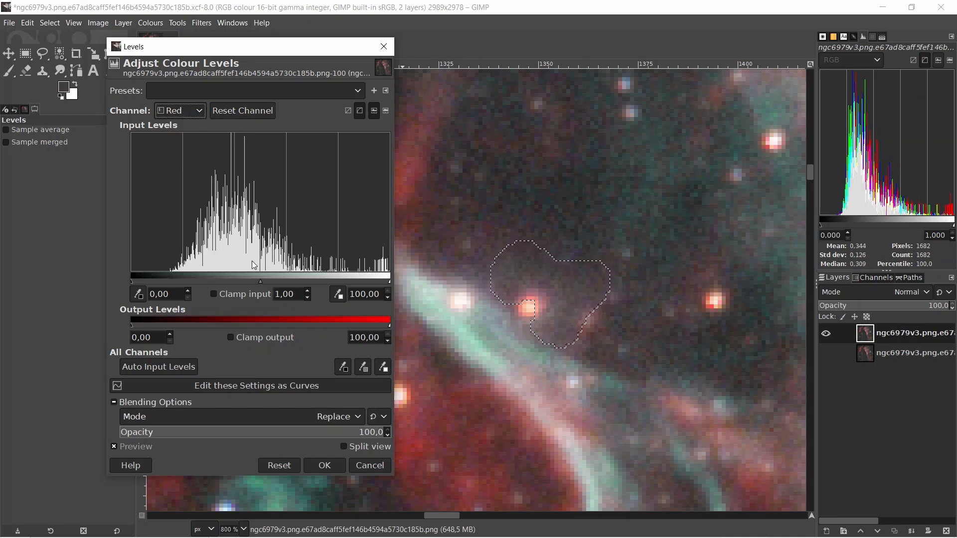
left_click(307, 298)
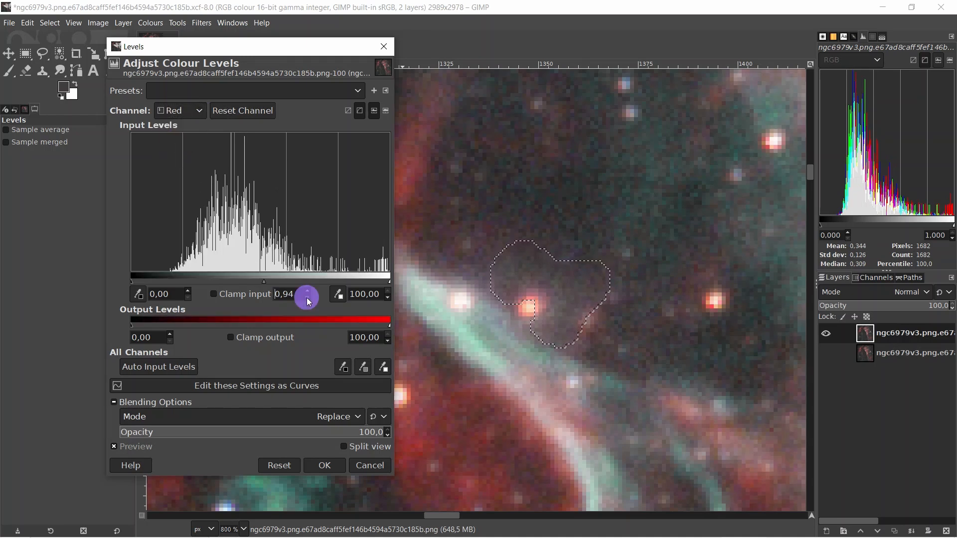
left_click(307, 298)
left_click(308, 298)
left_click(307, 298)
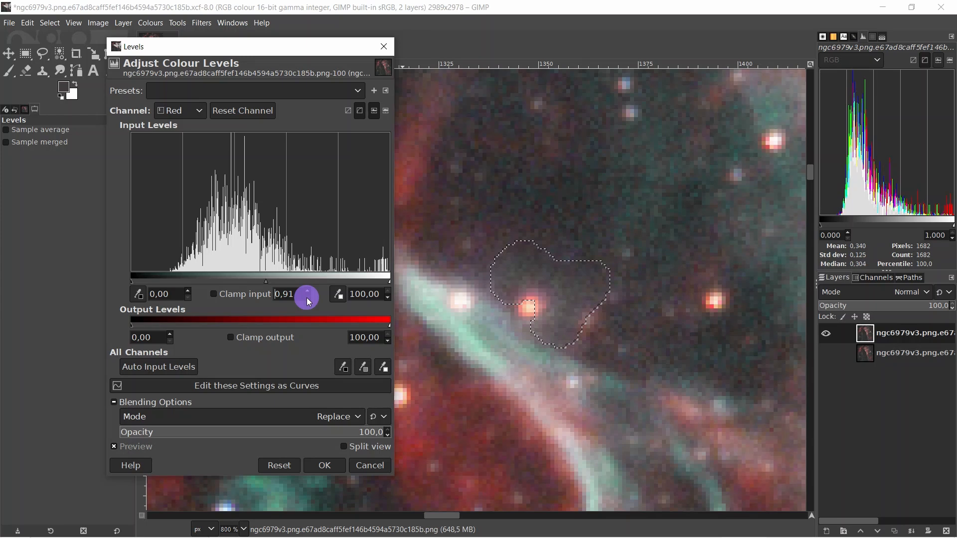
left_click(324, 466)
Step: Deselect everything and check how the corrected area beside the star blends in at overview and close-up scale
left_click(50, 22)
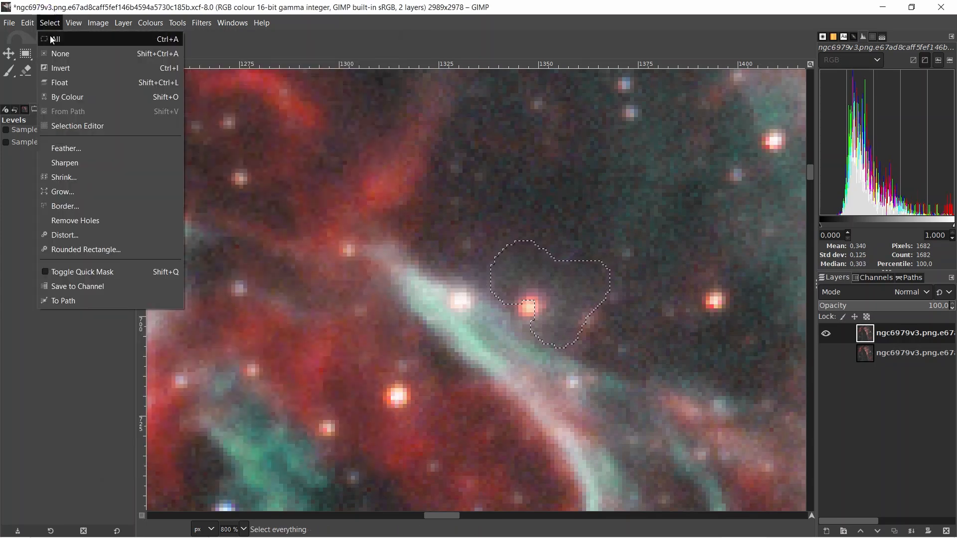
left_click(55, 51)
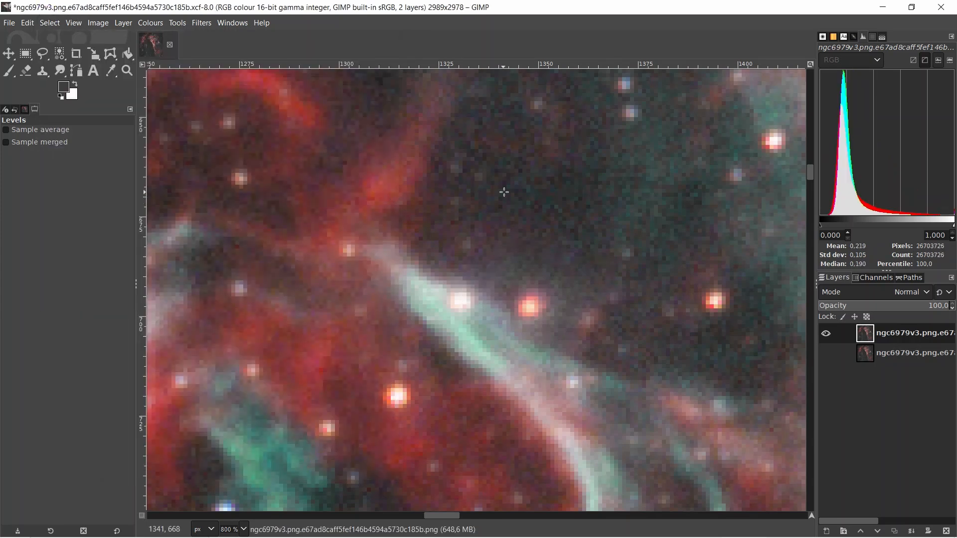
scroll(504, 192, "down", 3)
scroll(577, 211, "down", 1)
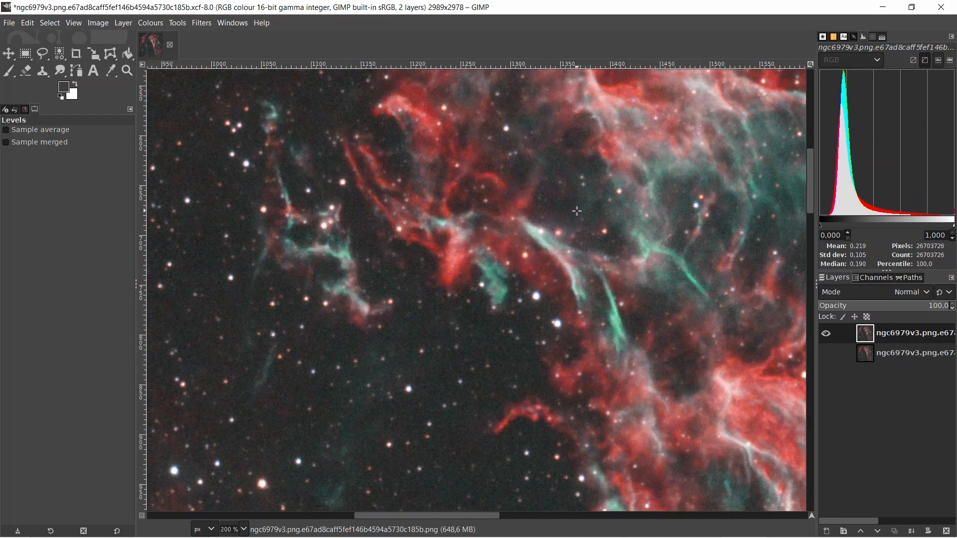
scroll(576, 211, "down", 1)
scroll(577, 210, "up", 5)
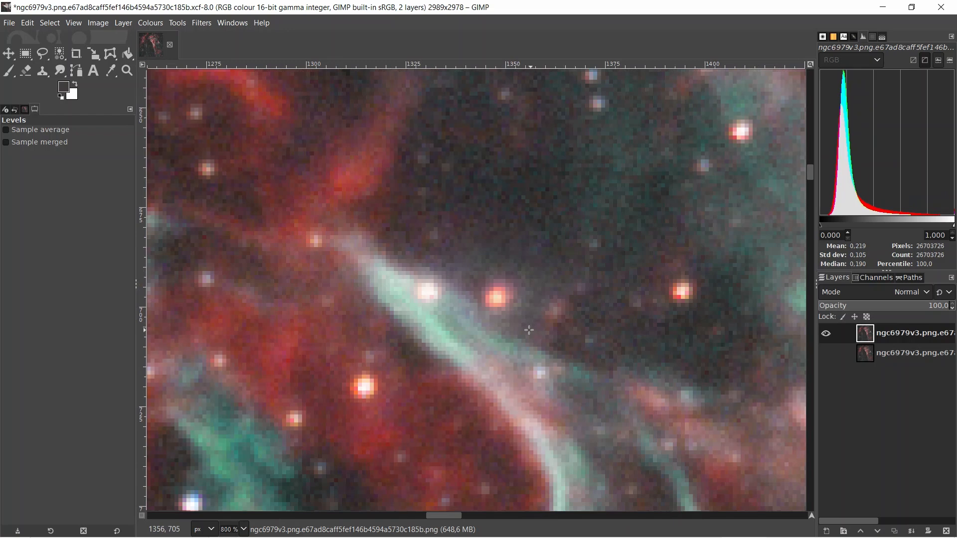
Step: Restore the selection by reverting to the last Levels state in the undo history, and start another Levels correction
left_click(15, 109)
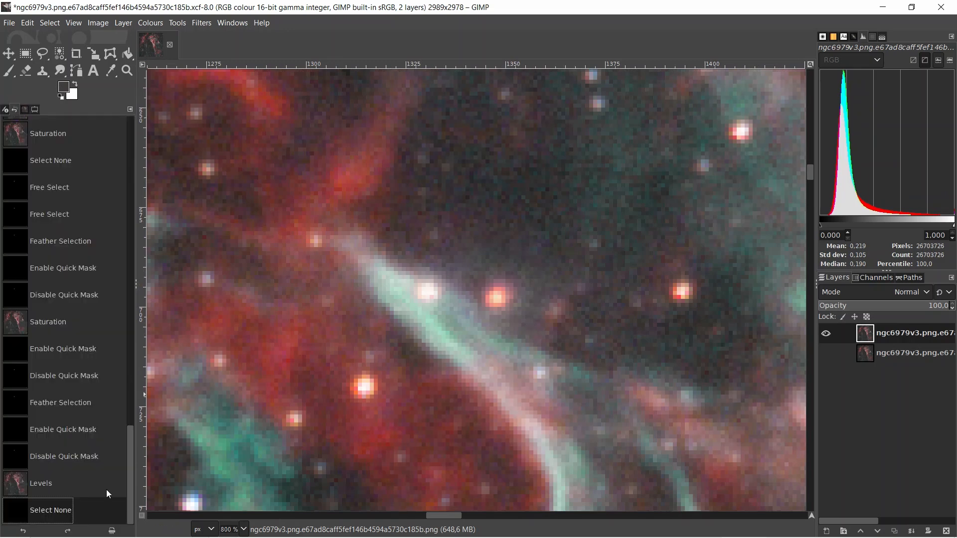
left_click(45, 486)
right_click(257, 185)
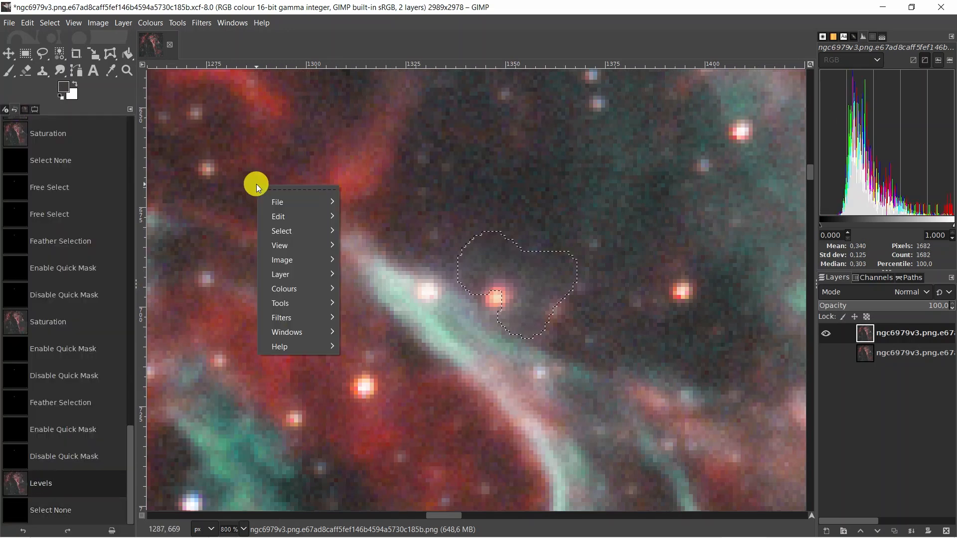
mouse_move(288, 292)
left_click(364, 260)
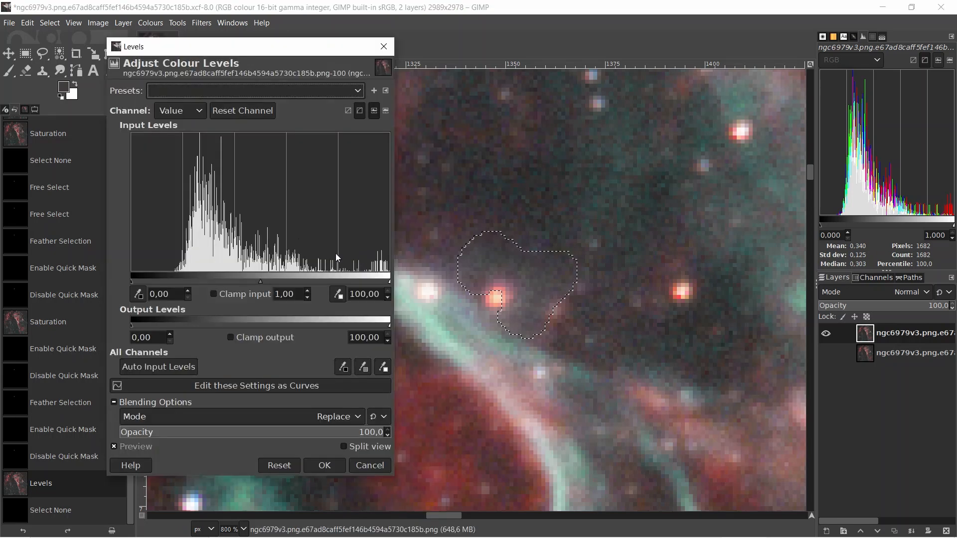
Step: Lower the Green channel's input gamma to 0.94 in the new Levels correction
left_click(200, 109)
left_click(190, 155)
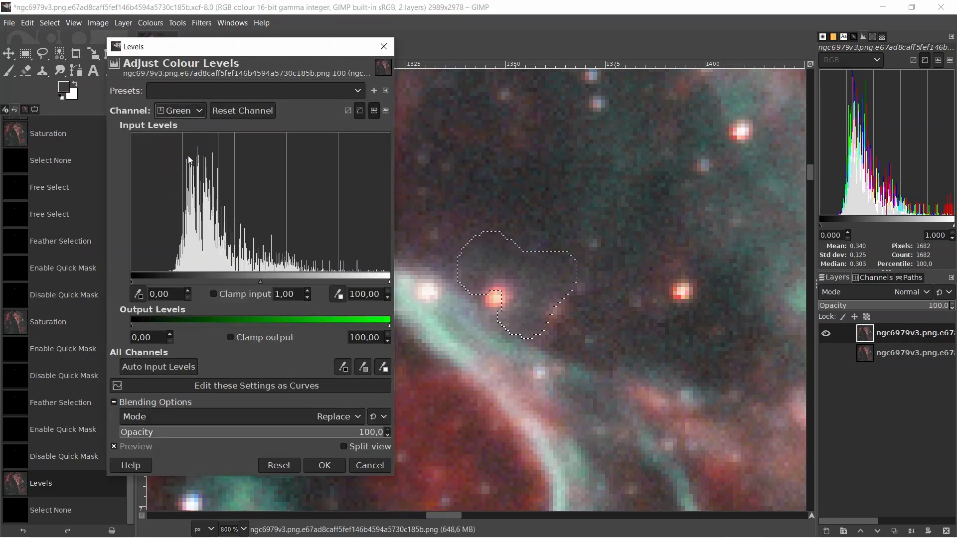
left_click(307, 297)
left_click(307, 297)
left_click(307, 298)
left_click(307, 297)
left_click(307, 298)
left_click(307, 297)
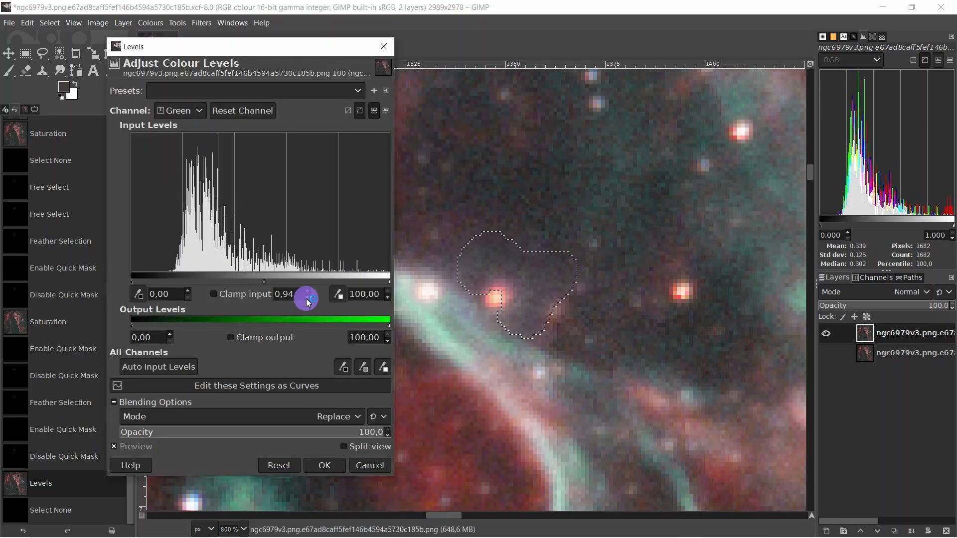
left_click(307, 292)
left_click(307, 292)
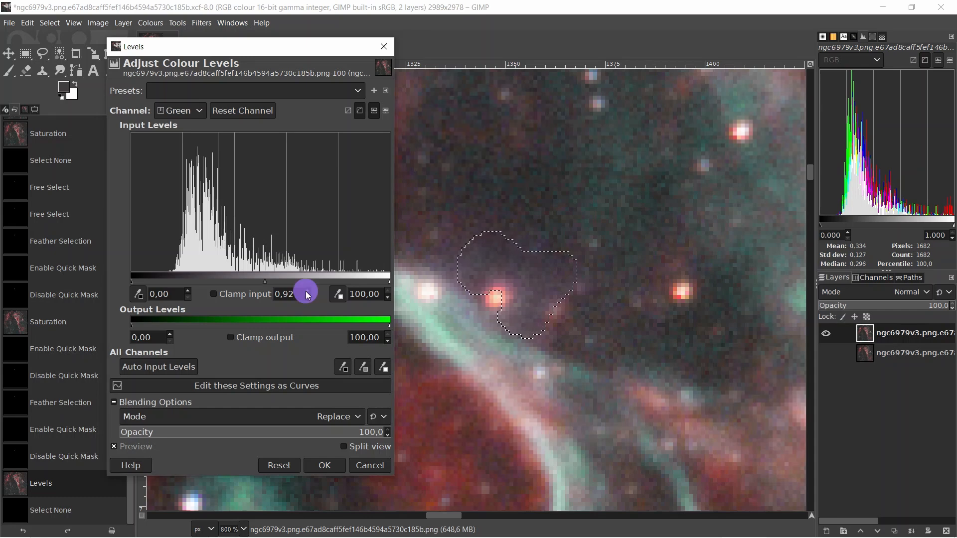
left_click(307, 292)
Step: Adjust the Red channel's input gamma to 1.05, trying slightly reduced red first
left_click(199, 111)
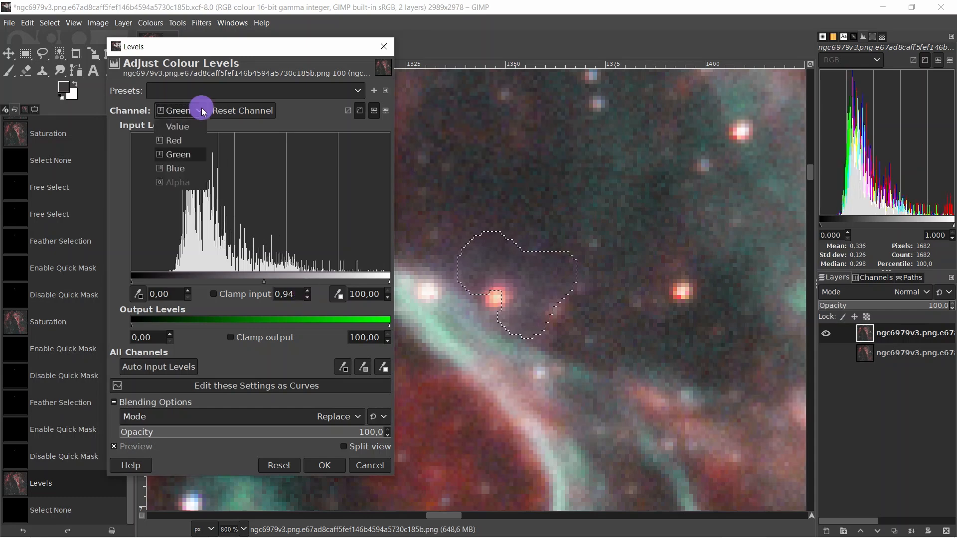
left_click(191, 145)
left_click(306, 298)
left_click(307, 297)
left_click(307, 297)
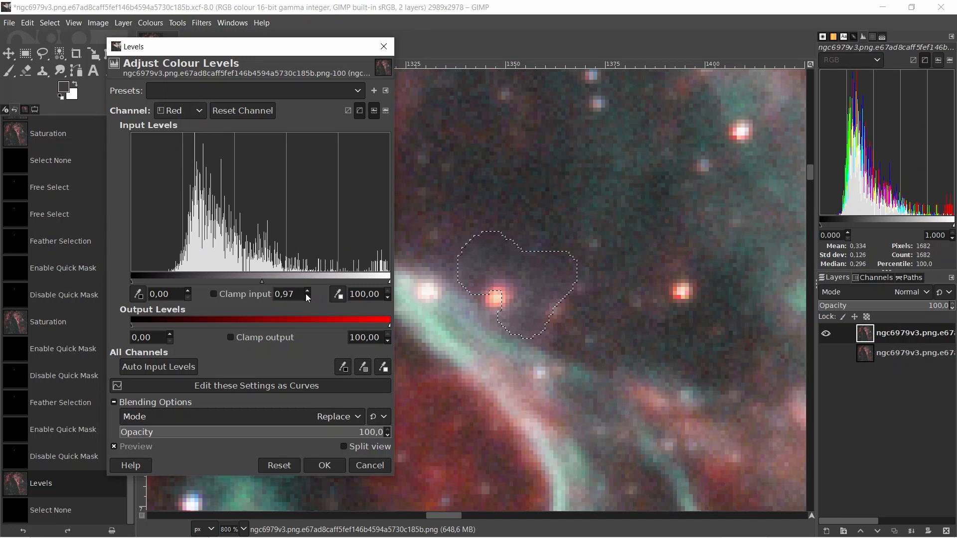
left_click(307, 292)
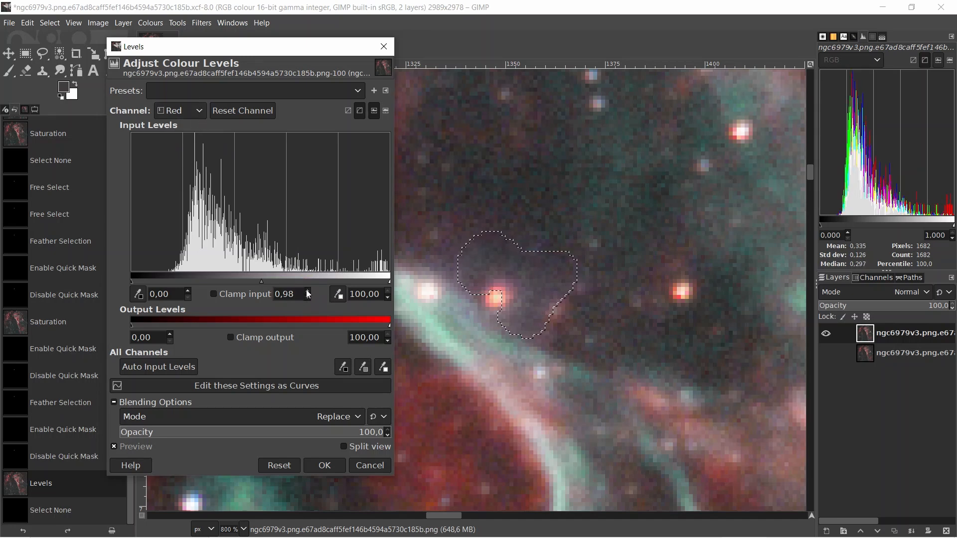
left_click(307, 291)
left_click(307, 291)
left_click(307, 291)
left_click(307, 291)
left_click(307, 291)
left_click(307, 291)
left_click(307, 291)
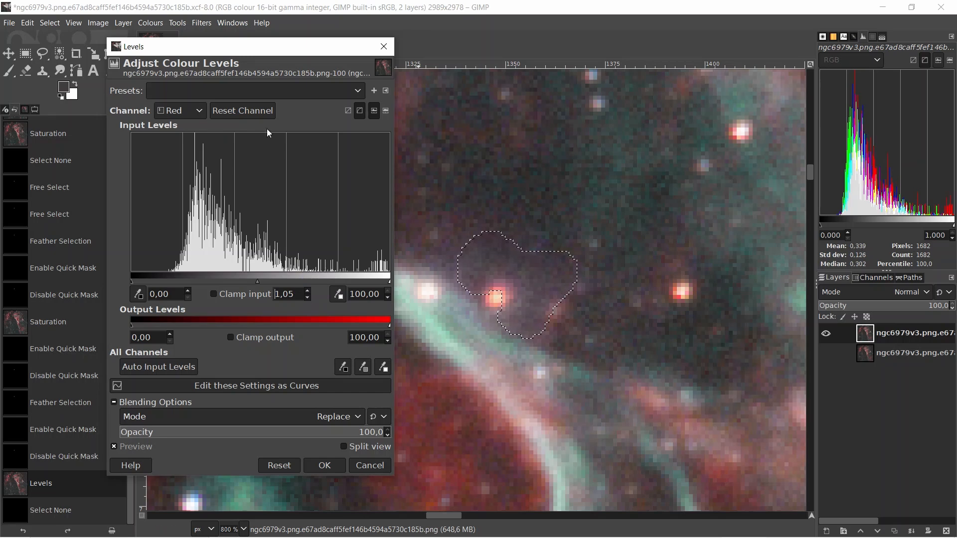
Step: Raise the Green channel's input gamma to about 1.05
left_click(201, 111)
left_click(174, 154)
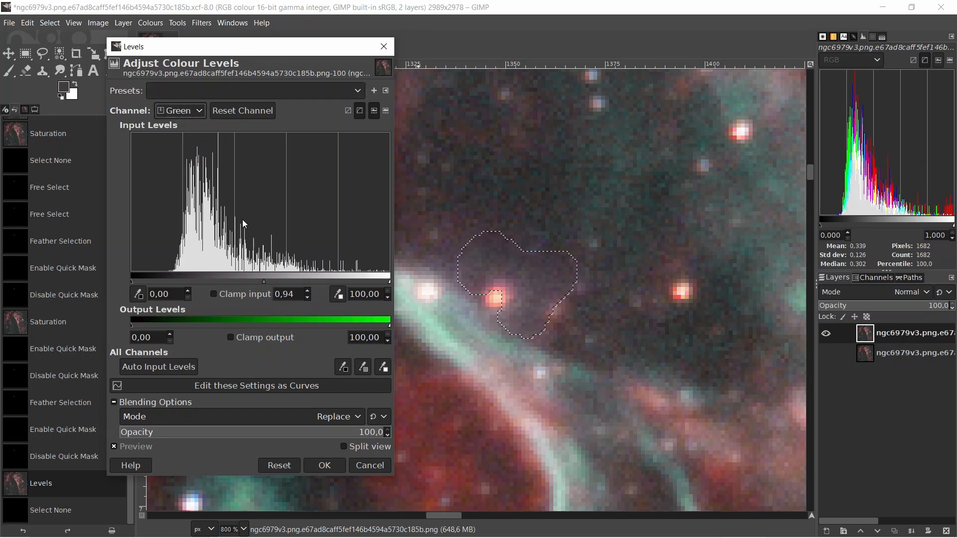
left_click(308, 291)
left_click(308, 292)
left_click(307, 292)
left_click(308, 291)
left_click(308, 291)
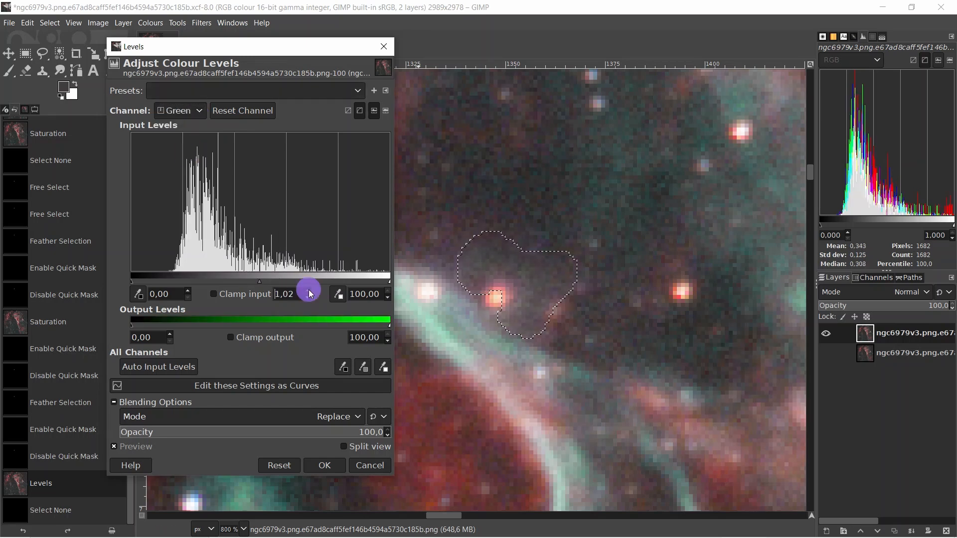
left_click(308, 291)
left_click(307, 291)
left_click(307, 291)
left_click(307, 297)
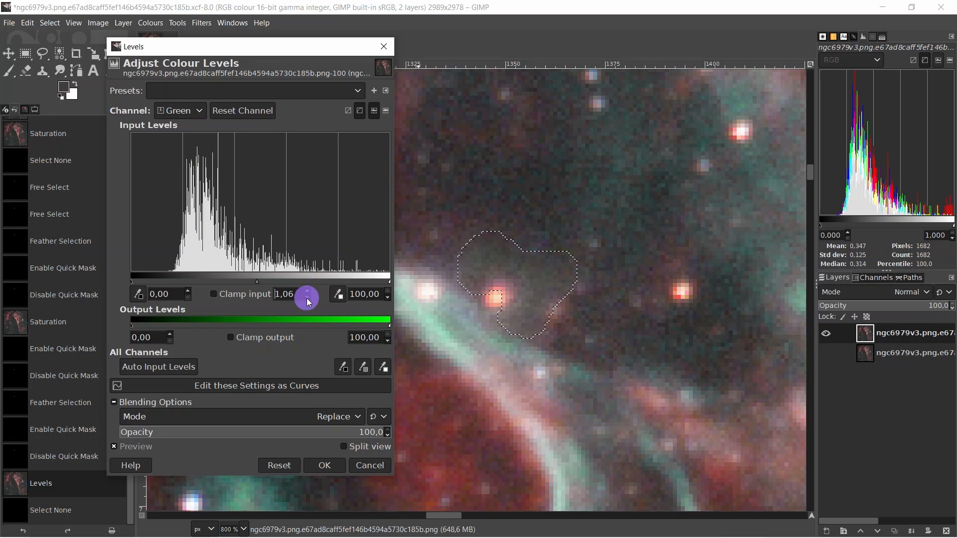
left_click(307, 297)
left_click(307, 298)
Step: Raise the Red channel's input gamma to 1.25
left_click(199, 115)
left_click(201, 142)
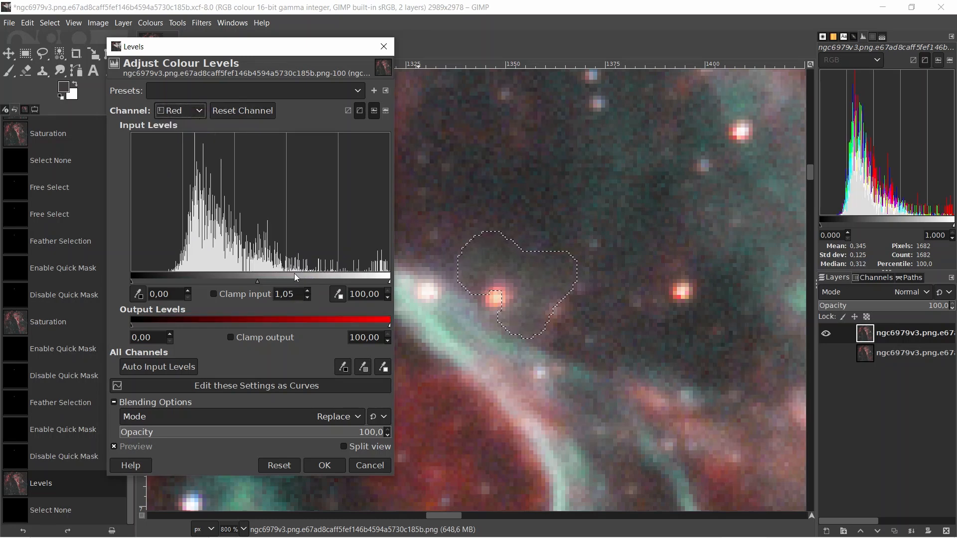
left_click(308, 292)
left_click(307, 291)
left_click(308, 291)
left_click(307, 291)
left_click(307, 293)
left_click(307, 293)
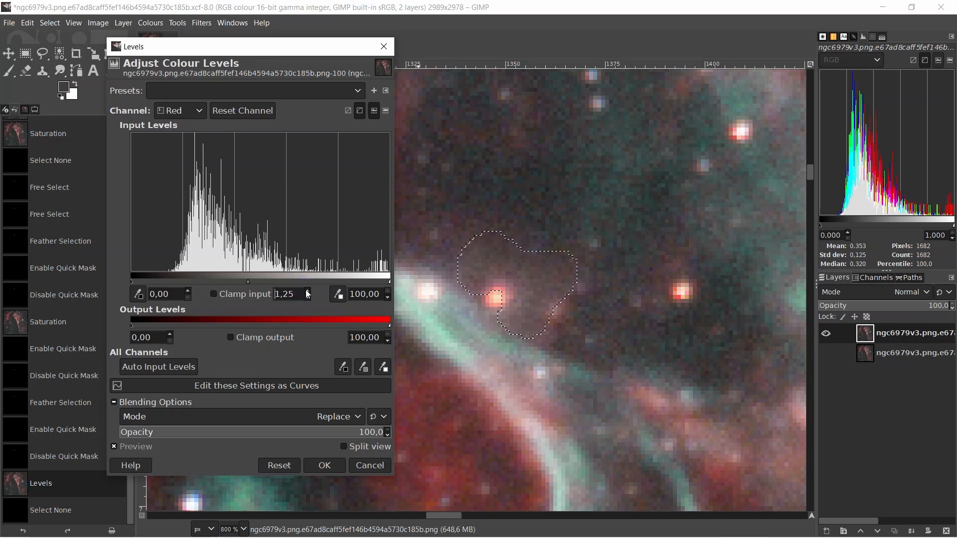
Step: Darken the selected area by lowering the Value channel's input gamma to 0.82
left_click(199, 111)
left_click(185, 126)
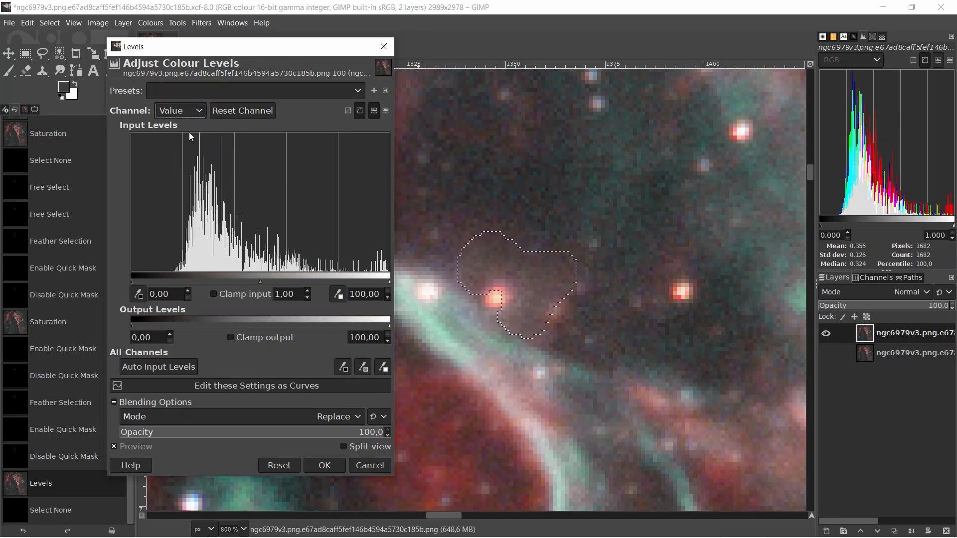
left_click(307, 296)
left_click(306, 296)
left_click(307, 296)
left_click(306, 296)
left_click(306, 296)
left_click(307, 296)
left_click(307, 297)
left_click(307, 297)
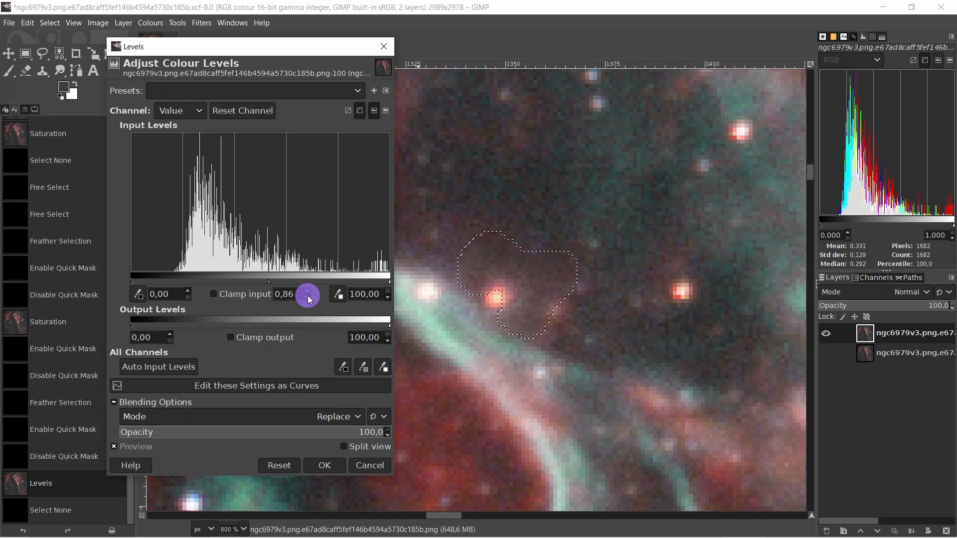
left_click(307, 297)
left_click(307, 297)
left_click(307, 297)
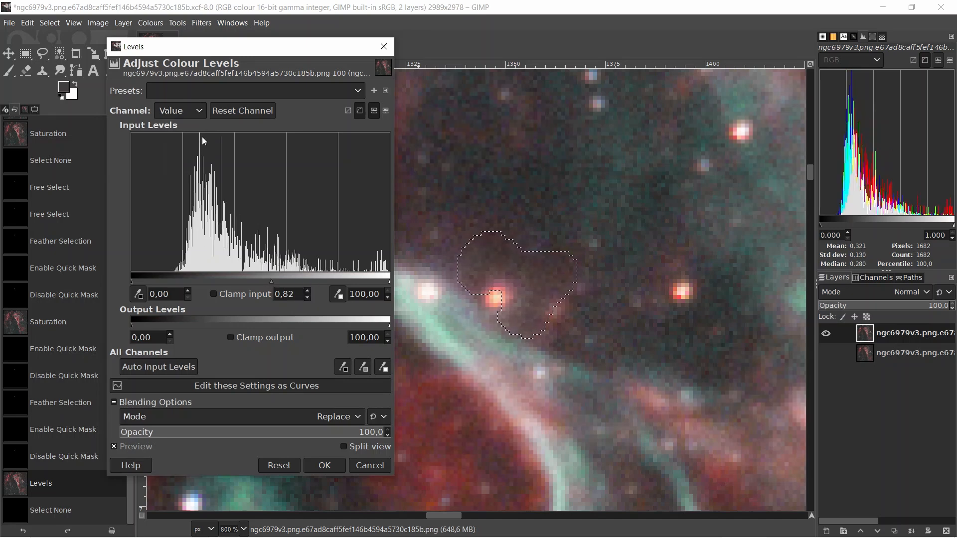
Step: Set the Green channel's input gamma to 1.03 for the selected area near the star
left_click(203, 109)
left_click(197, 148)
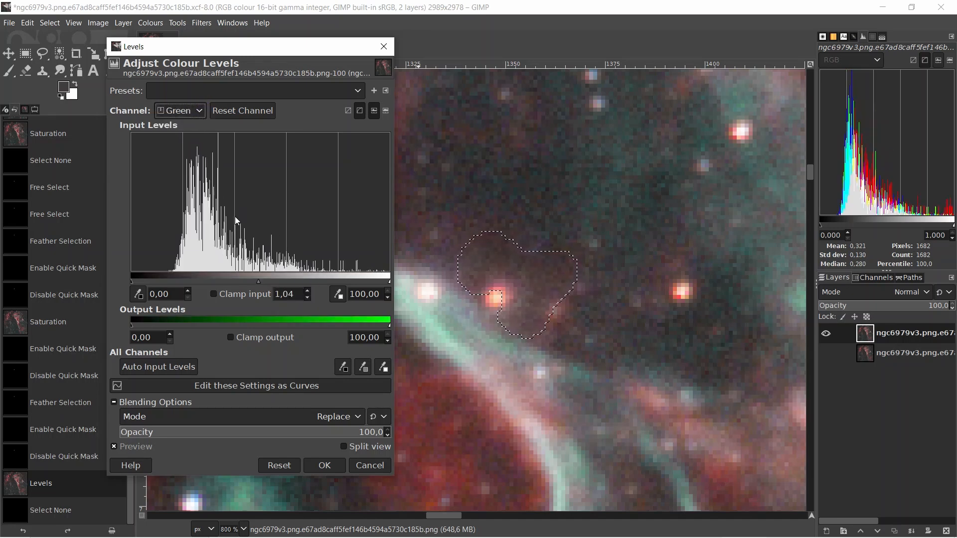
left_click(305, 298)
scroll(587, 268, "down", 2)
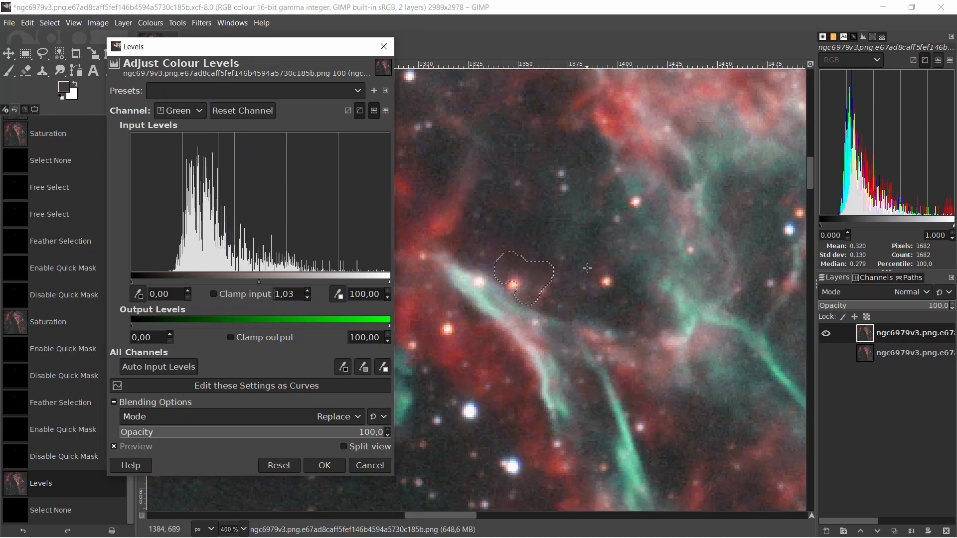
scroll(587, 268, "down", 1)
scroll(587, 268, "up", 3)
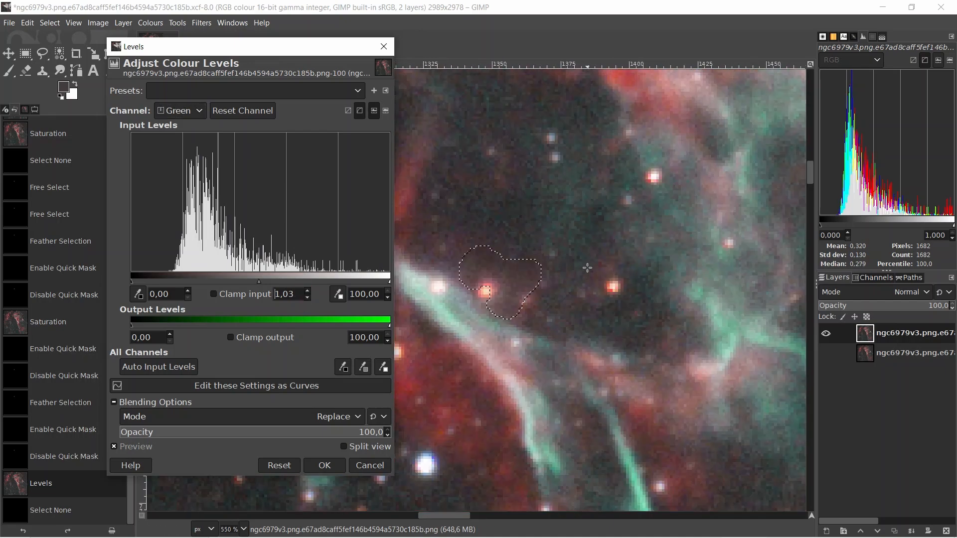
Step: Brighten the selected area by raising the Value channel's input gamma to 0.85
left_click(177, 126)
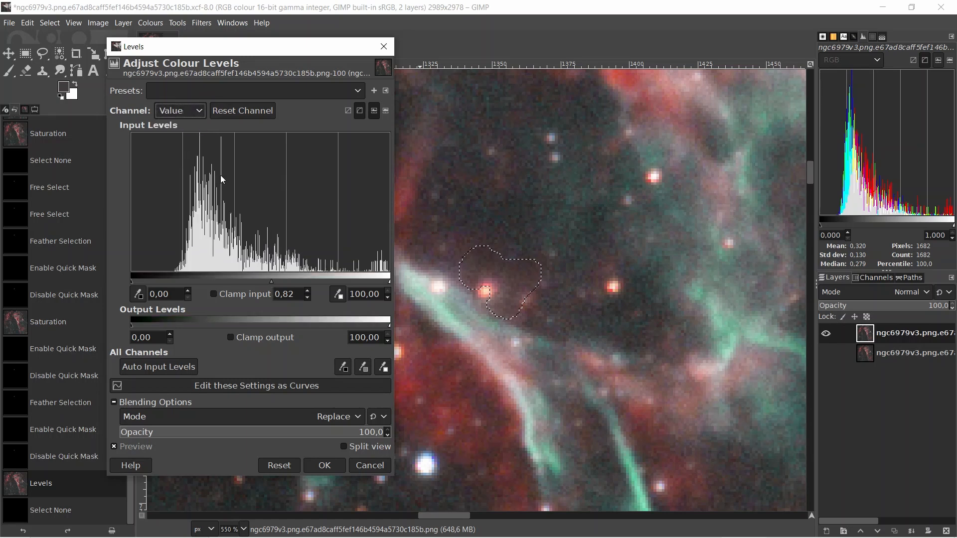
left_click(308, 290)
left_click(307, 290)
left_click(307, 290)
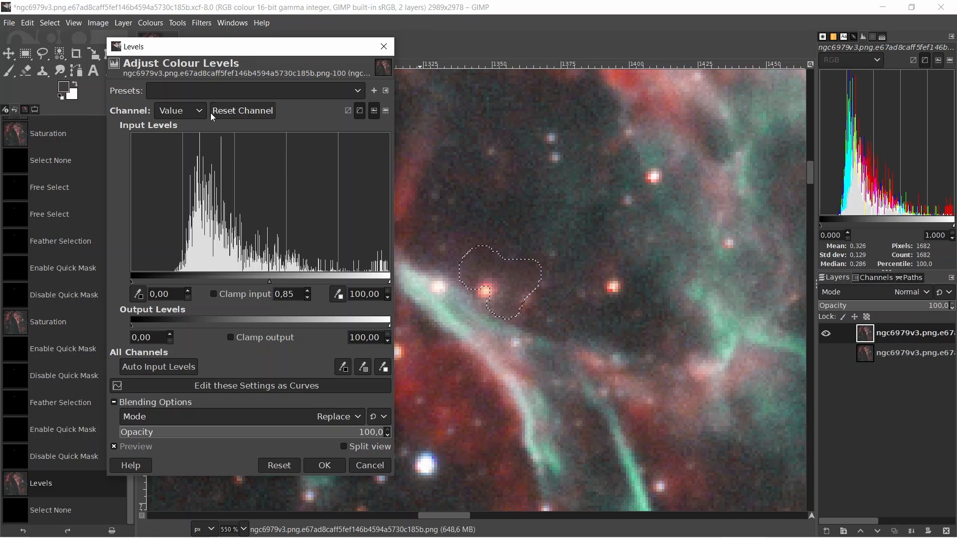
Step: Set the Green channel's input gamma to 1.00 and apply the Levels correction
left_click(192, 110)
left_click(188, 153)
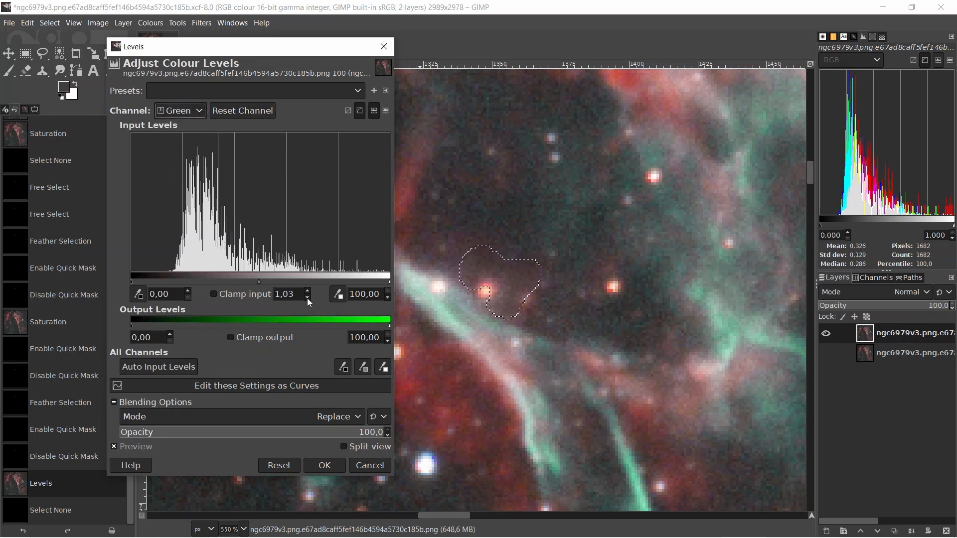
left_click(307, 298)
left_click(307, 297)
left_click(308, 298)
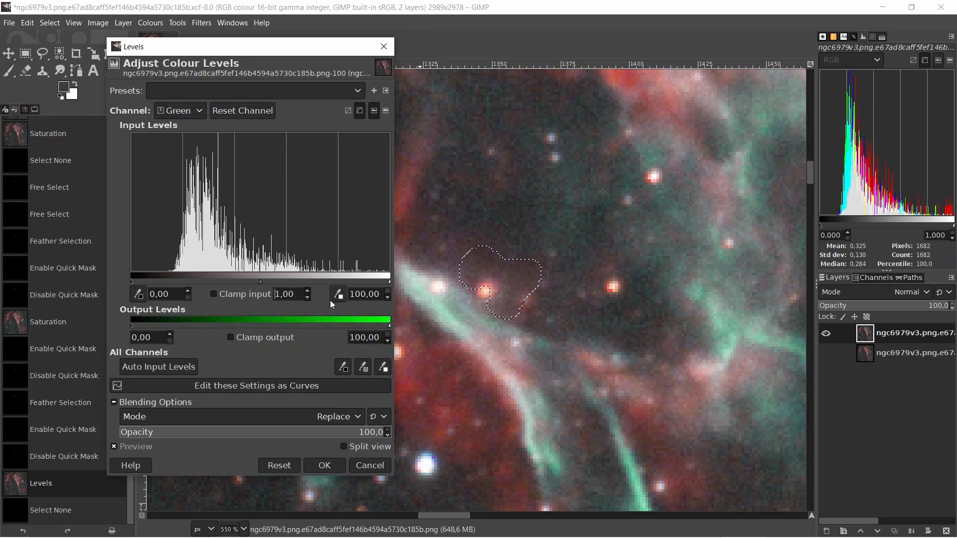
left_click(324, 465)
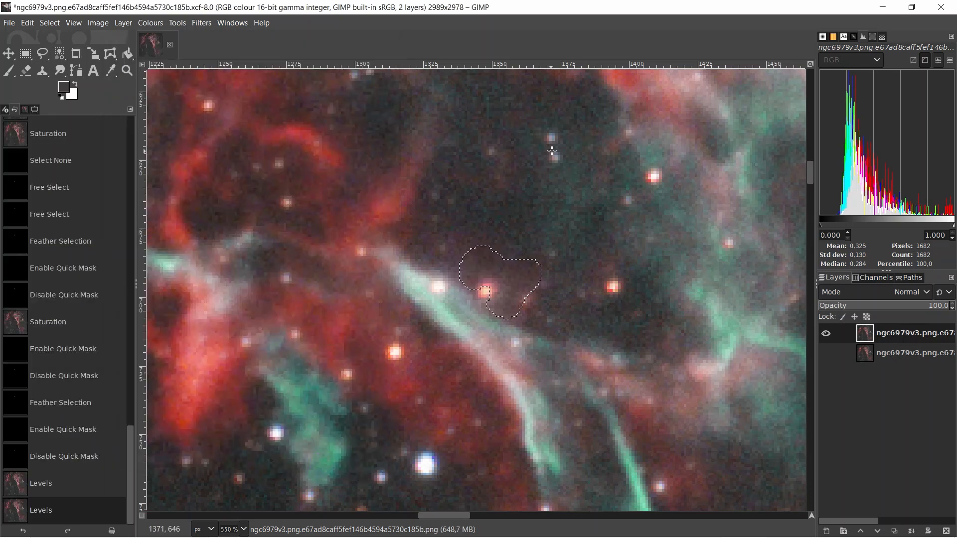
Step: Reduce the selected area's saturation to a scale of 0.785, apply it, and clear the selection
right_click(644, 114)
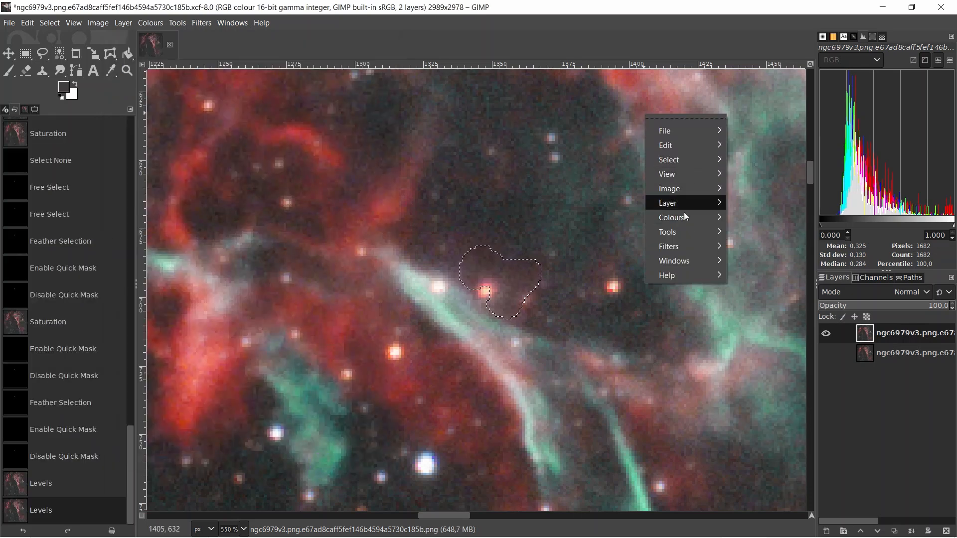
mouse_move(684, 216)
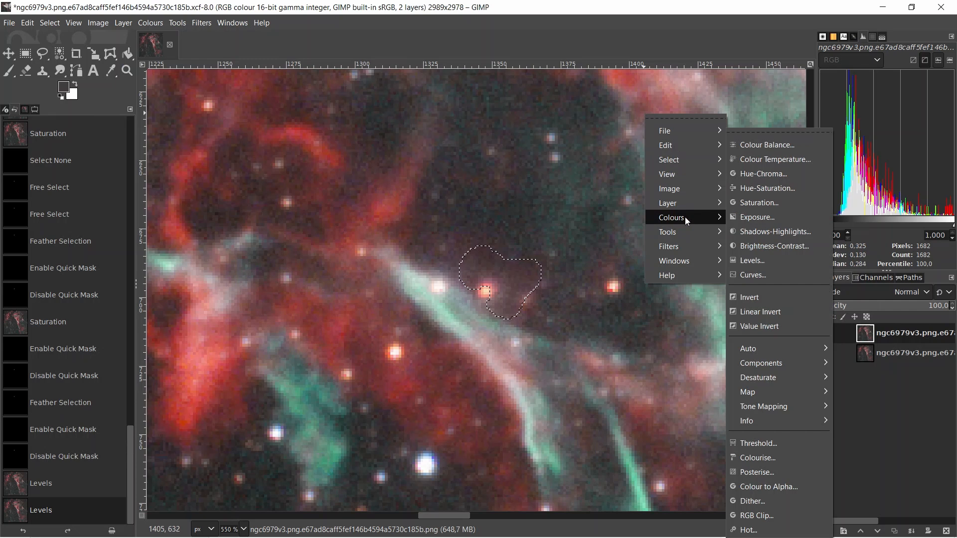
left_click(761, 202)
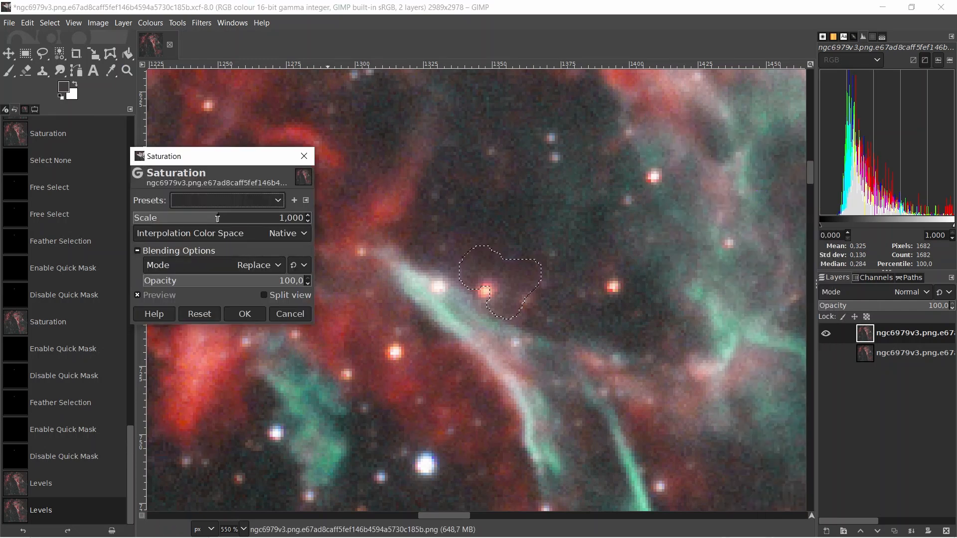
left_click_drag(217, 218, 200, 218)
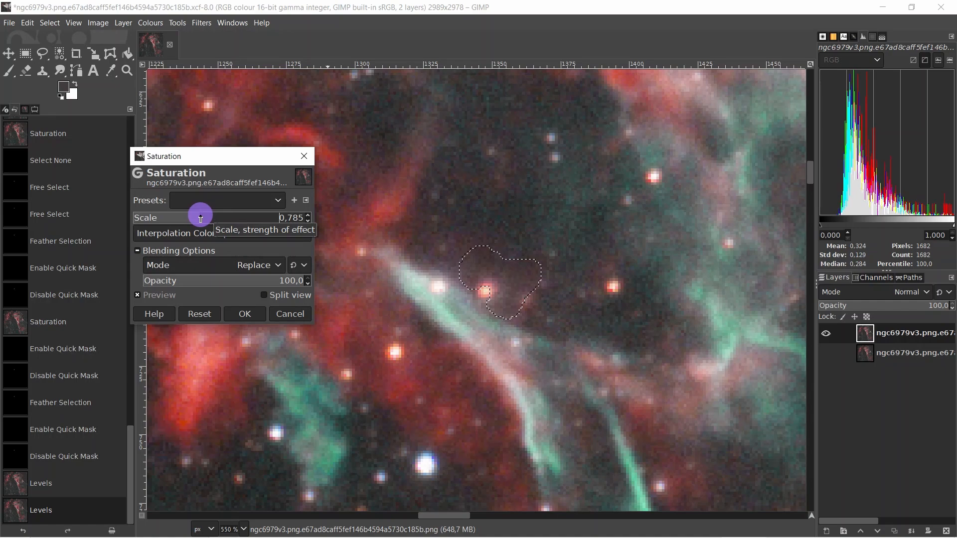
left_click(244, 314)
left_click(50, 23)
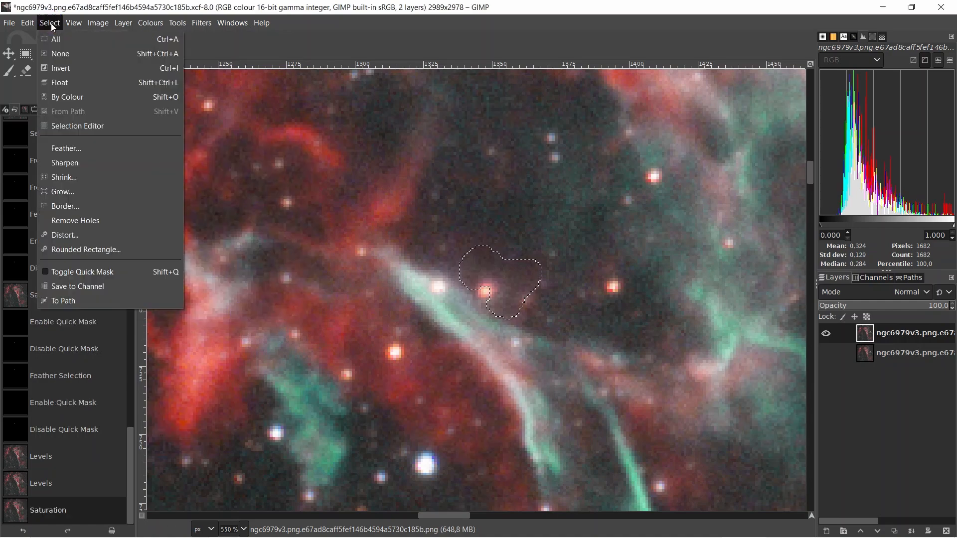
left_click(61, 53)
Step: Examine the retouched area around the star for remaining traces of the halo
scroll(382, 219, "down", 4)
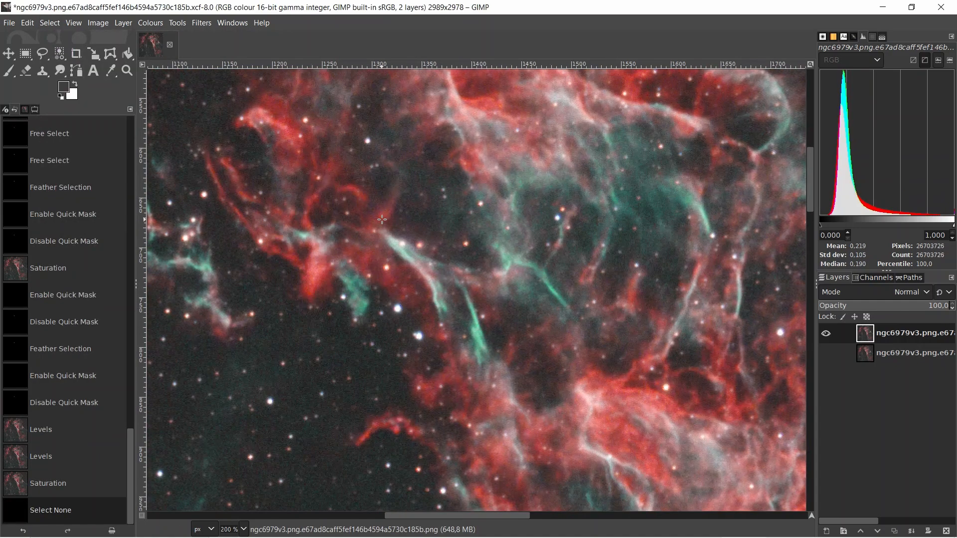
scroll(382, 219, "up", 4)
scroll(443, 248, "down", 1)
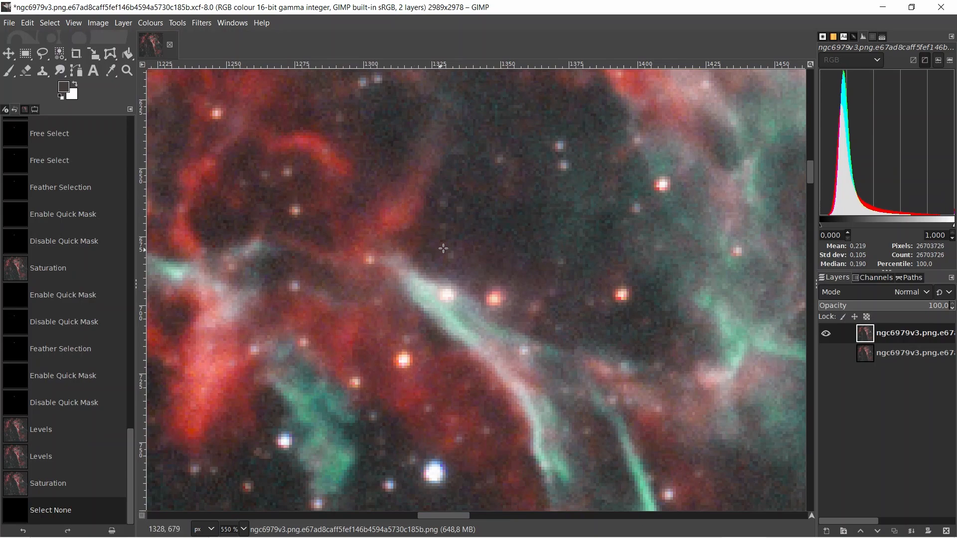
scroll(519, 238, "down", 1)
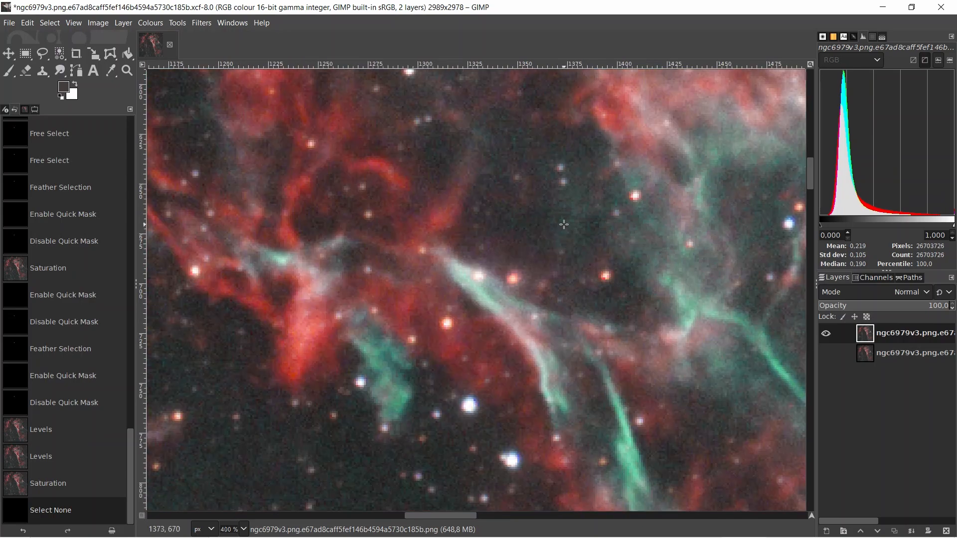
scroll(554, 252, "down", 1)
scroll(554, 252, "up", 2)
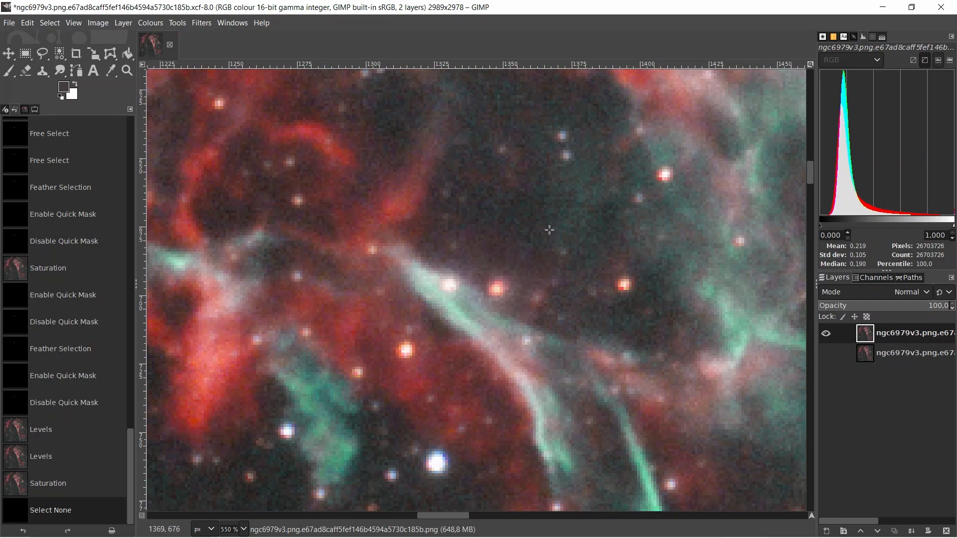
scroll(534, 282, "down", 3)
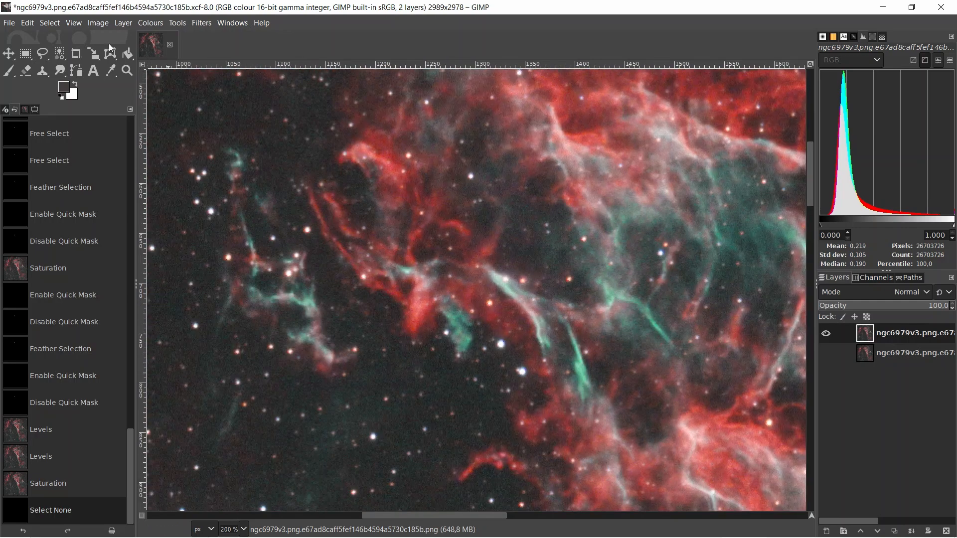
Step: Save the image under a new name by adding "-haloremoved" before the .xcf extension
left_click(13, 28)
left_click(33, 145)
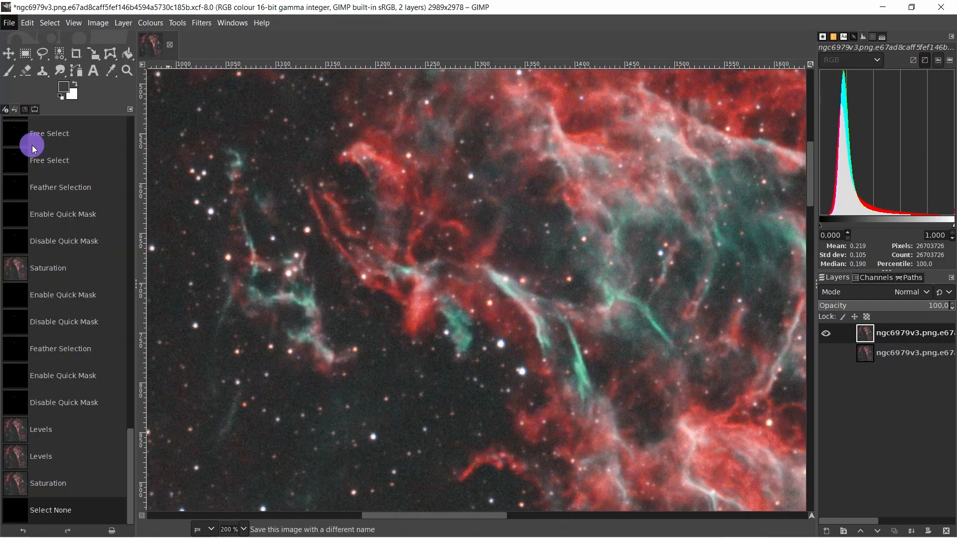
left_click(421, 104)
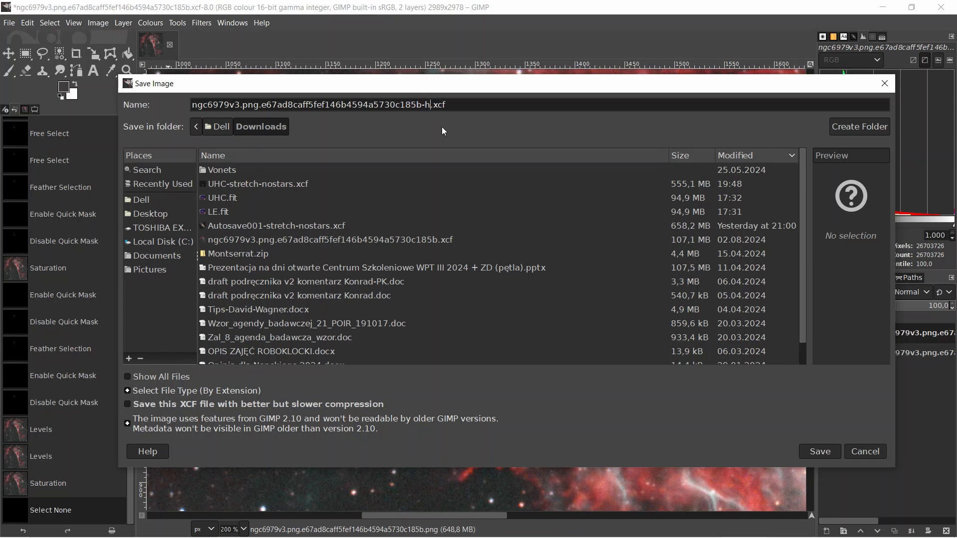
type("-haloremoved")
key("Return")
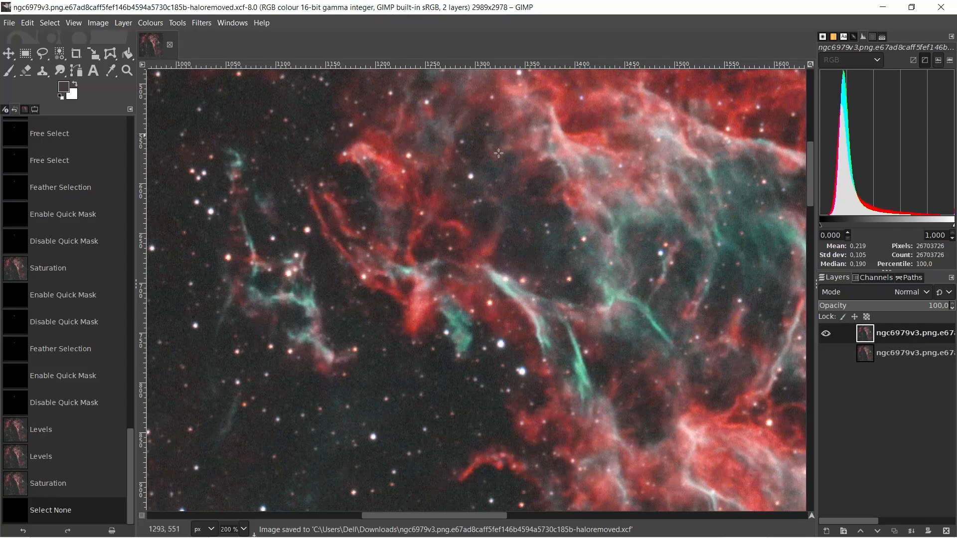
Step: Compare the two layers around the star by toggling their visibility, leaving only the upper layer shown
scroll(515, 272, "up", 3)
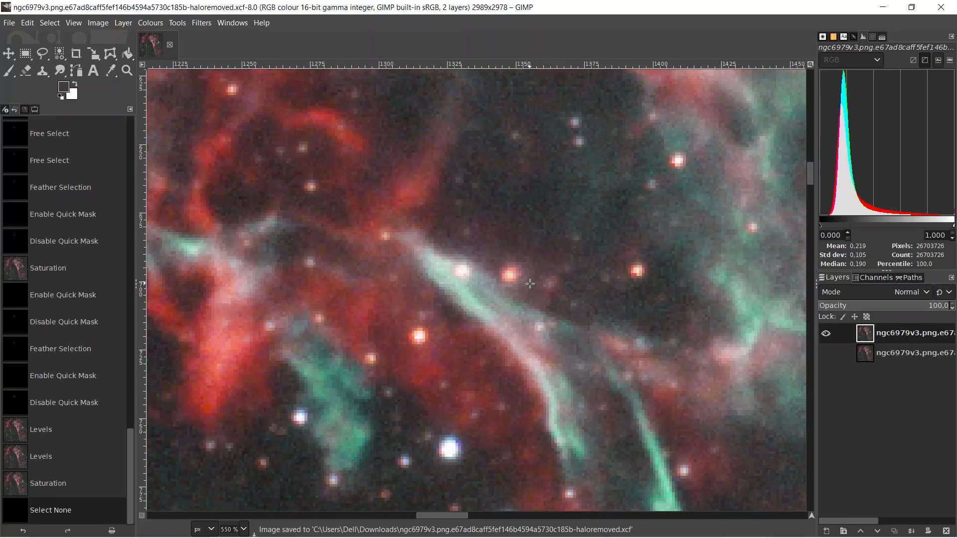
scroll(530, 284, "down", 2)
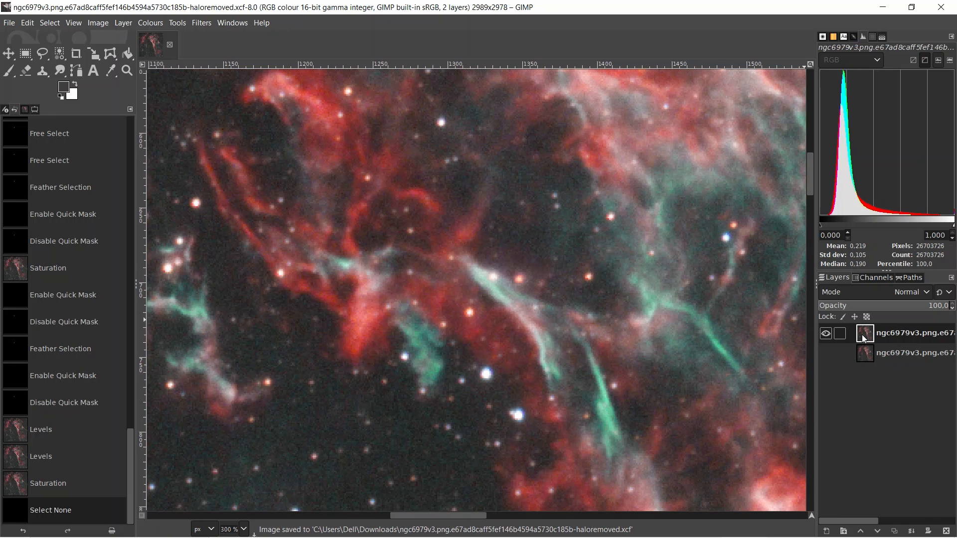
left_click(825, 353)
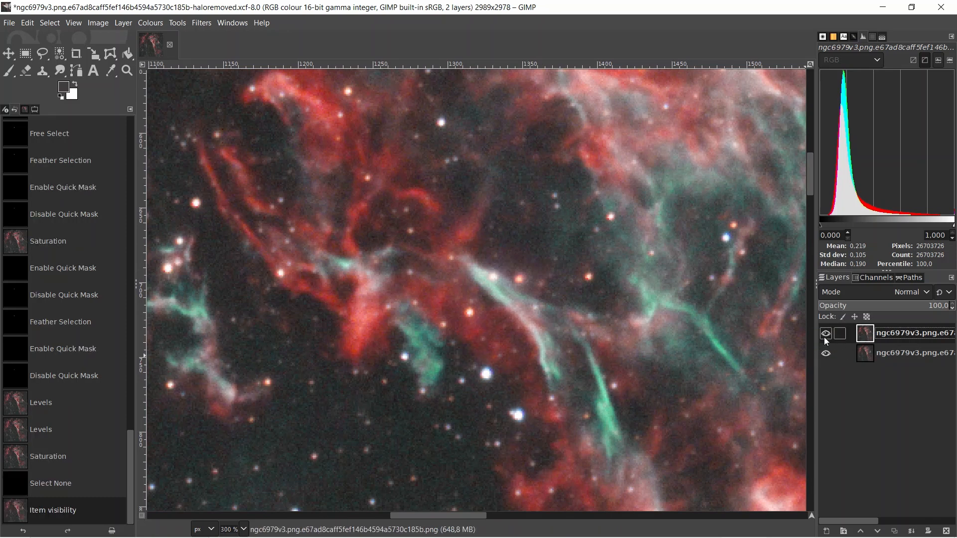
left_click(825, 337)
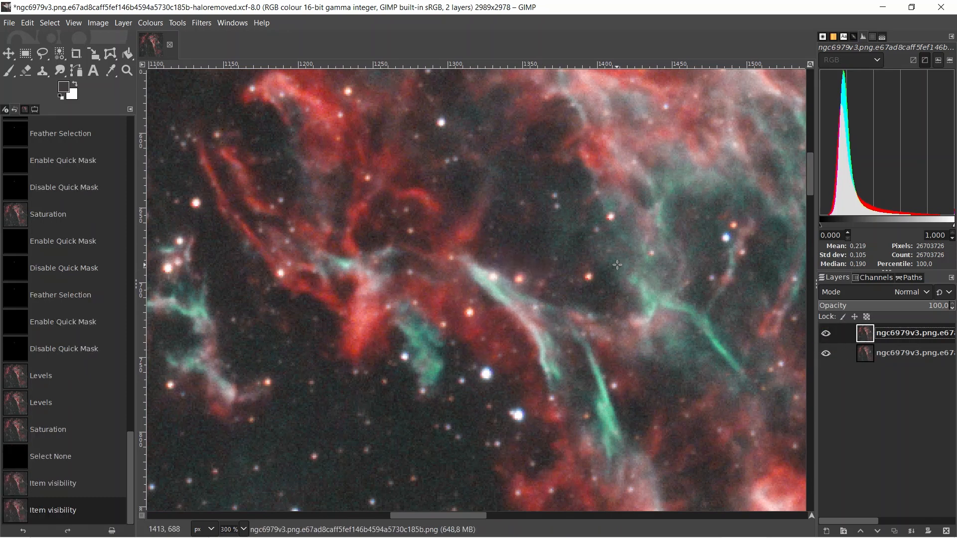
left_click(825, 353)
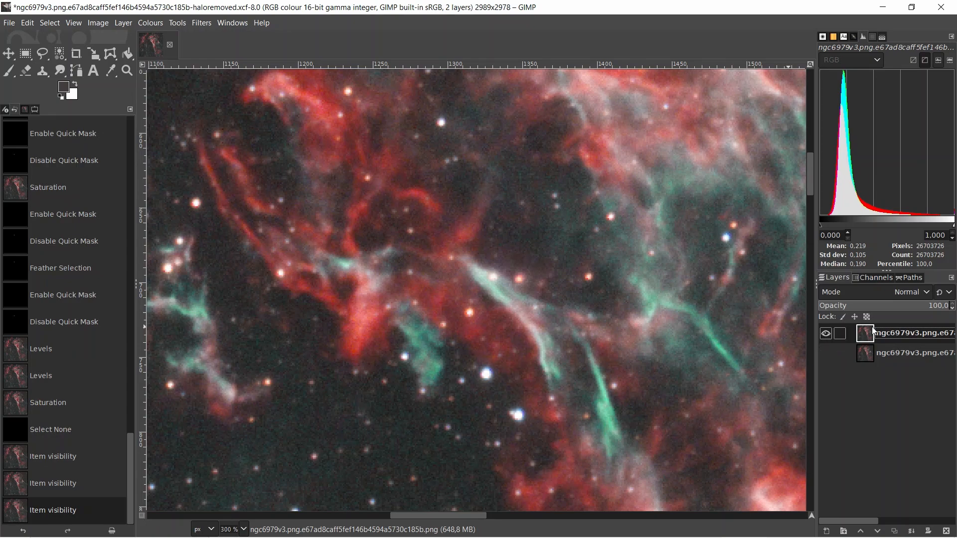
Step: Reopen the original ngc6979v3.png.e67ad8caff5fef146b4594a5730c185b.xcf from the recently used files
left_click(9, 25)
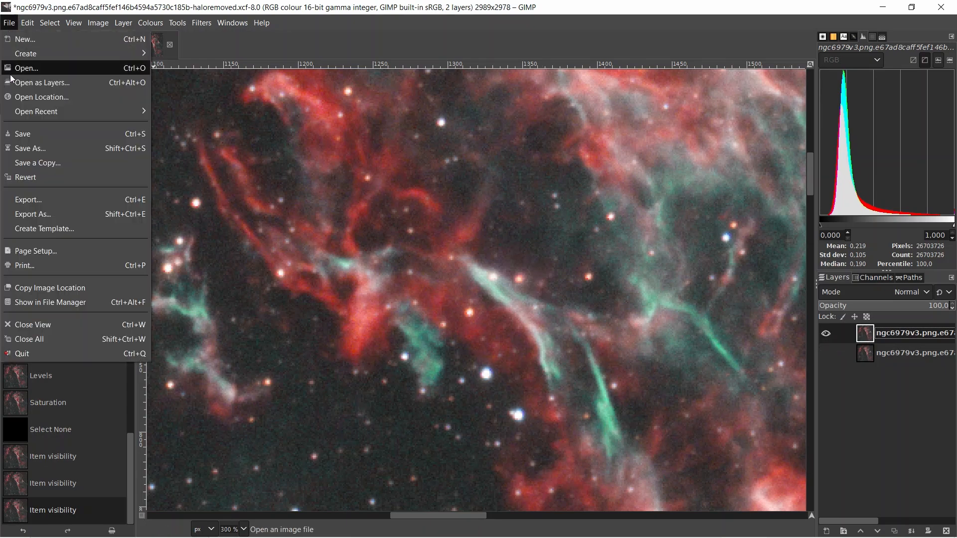
mouse_move(42, 114)
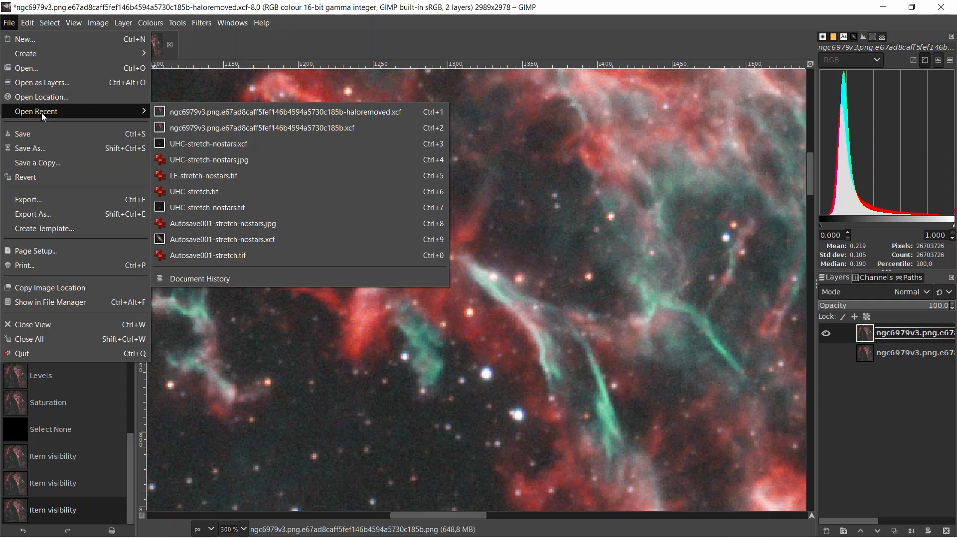
left_click(198, 128)
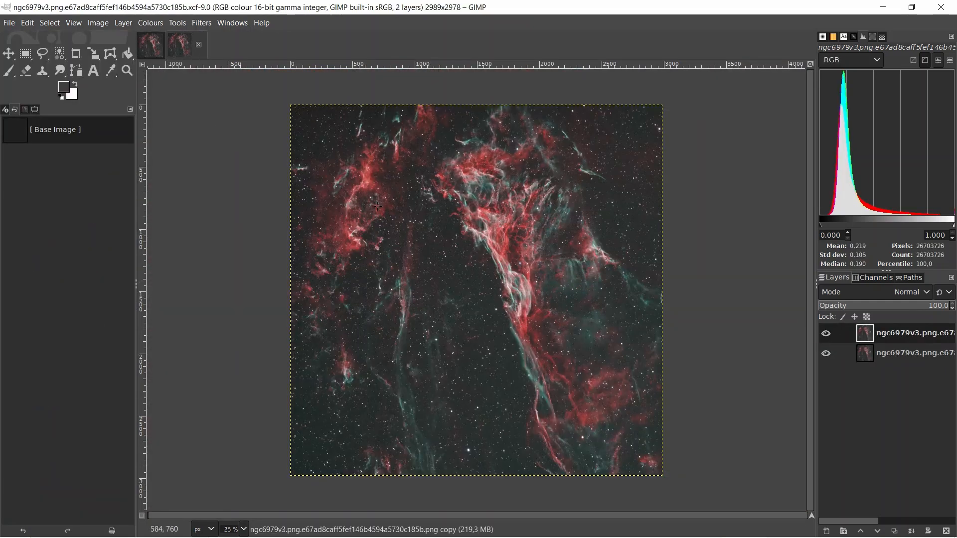
Step: Hide the upper layer of the original image and make the lower layer with the halo active
scroll(377, 205, "up", 6)
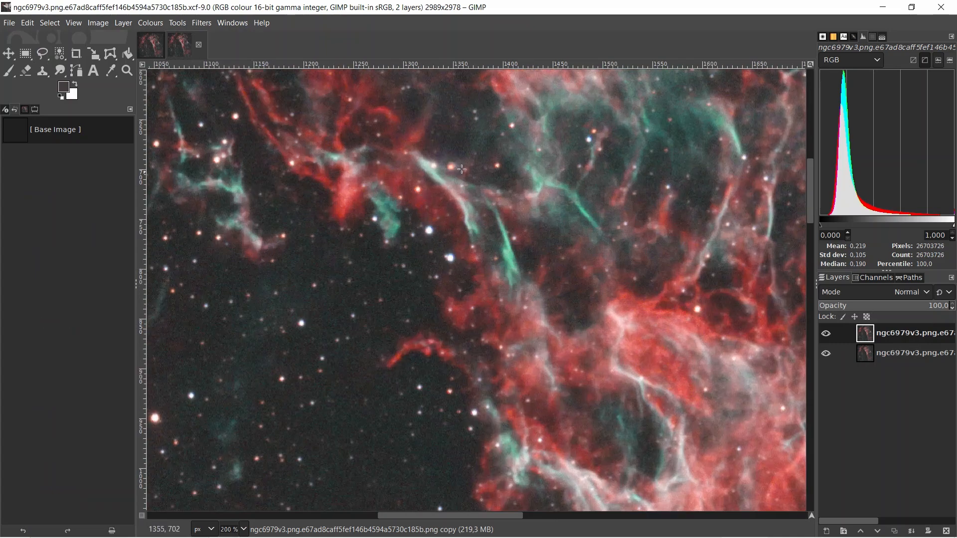
scroll(461, 170, "up", 3)
left_click(826, 334)
left_click(866, 355)
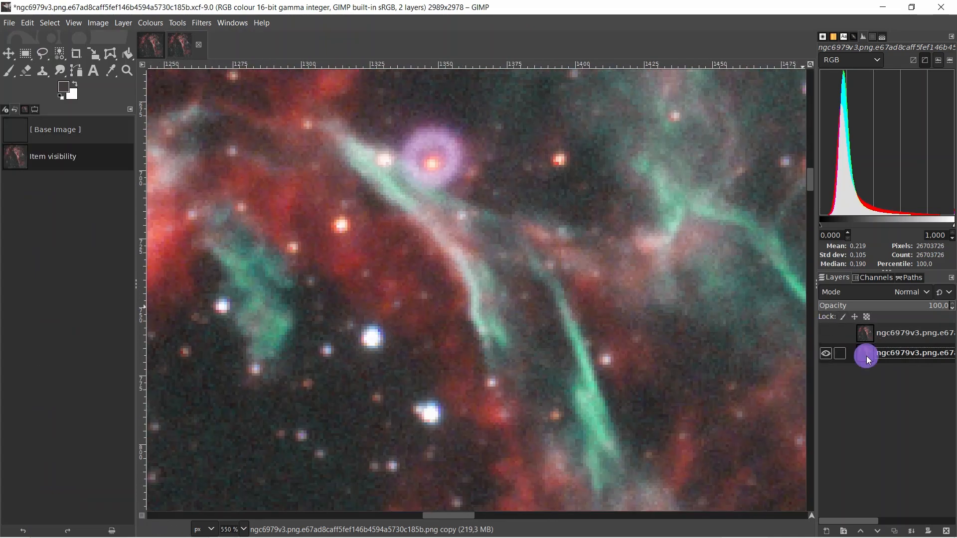
left_click(853, 522)
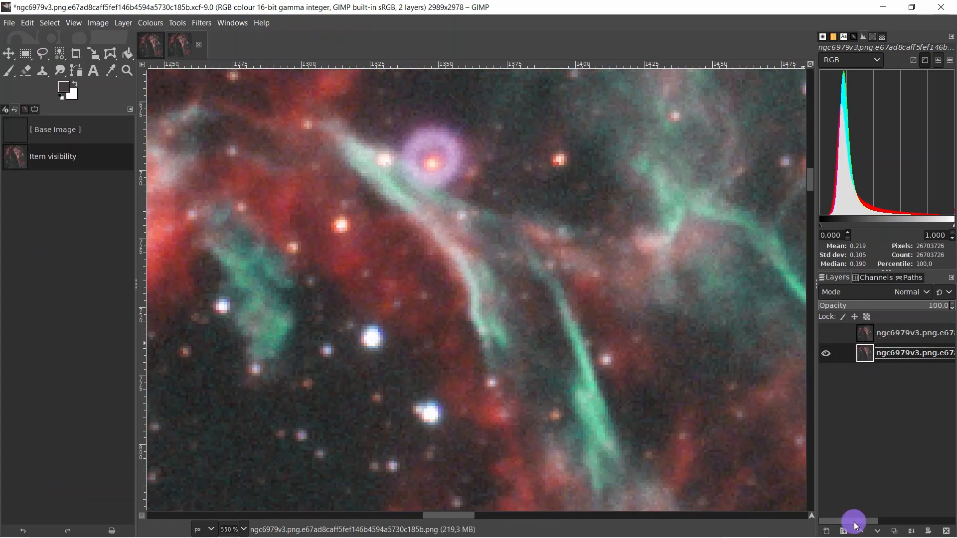
left_click_drag(853, 521, 836, 537)
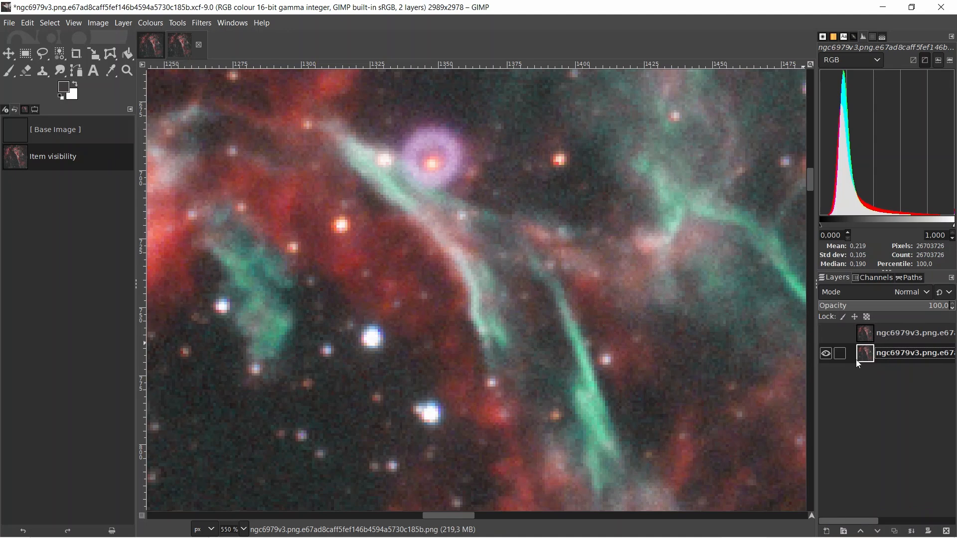
Step: Select the whole lower layer and copy it to the clipboard
left_click(49, 23)
left_click(49, 44)
left_click(26, 25)
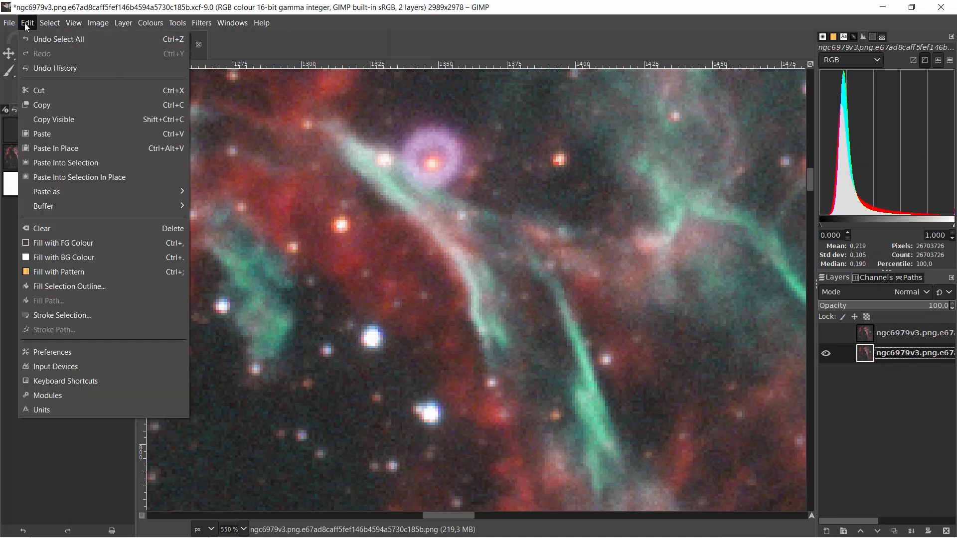
left_click(42, 105)
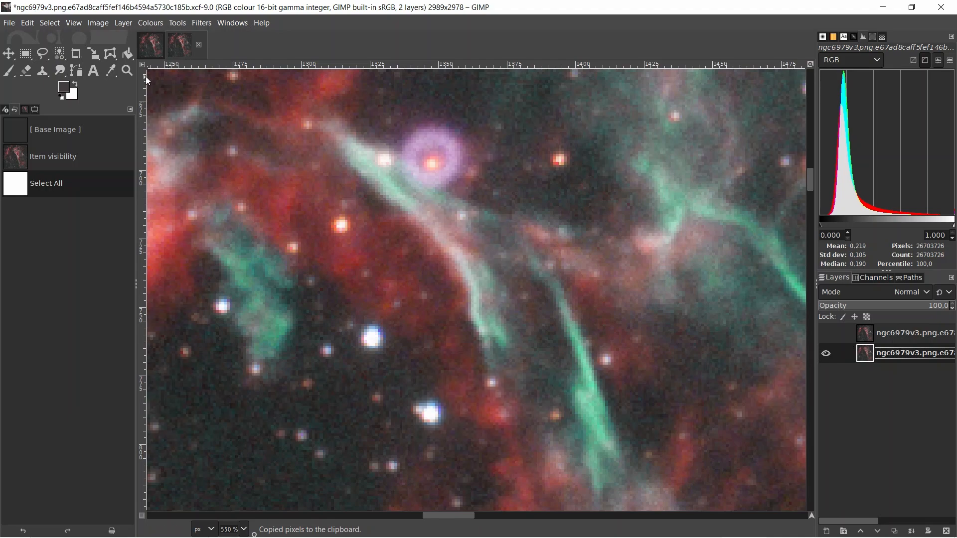
Step: Switch to the haloremoved image and paste the copied original as a new layer above the existing ones
left_click(149, 49)
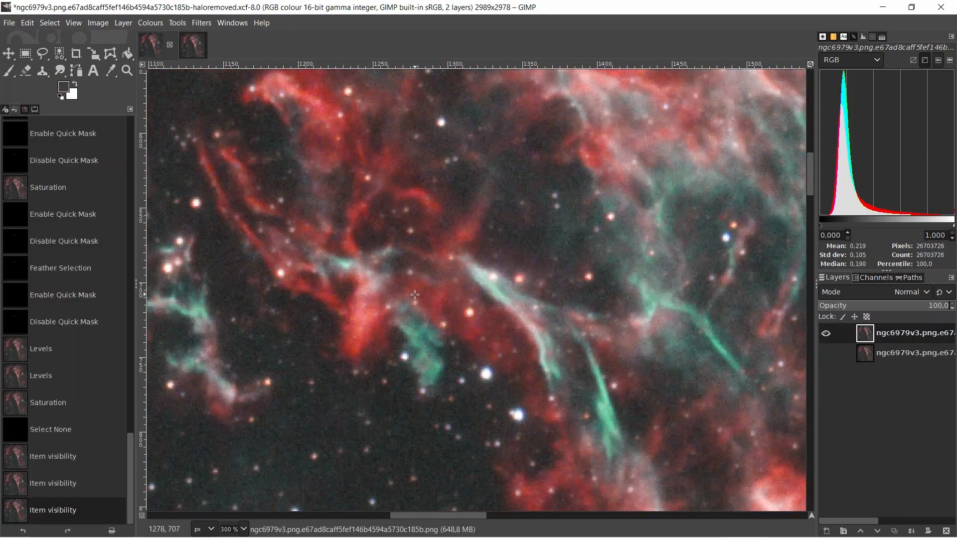
scroll(535, 280, "up", 1)
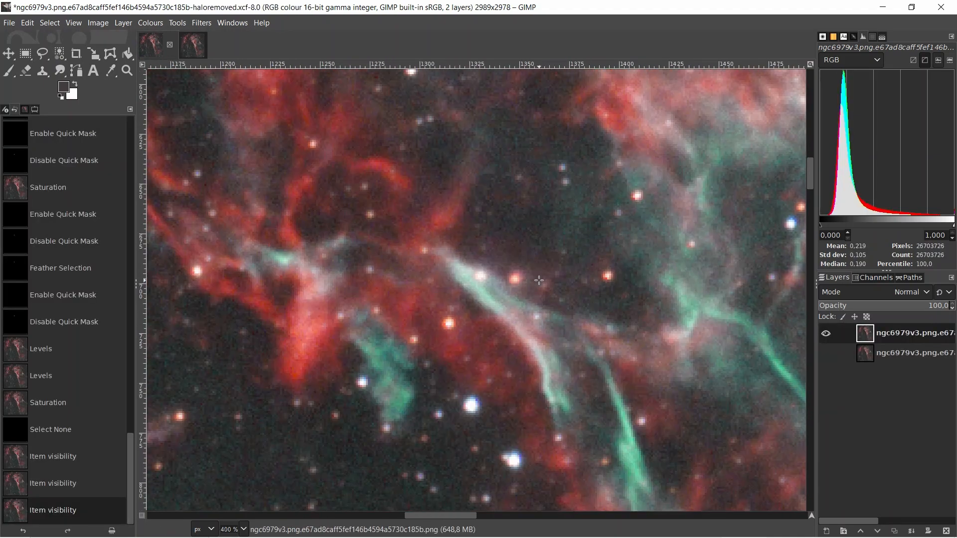
left_click(27, 22)
left_click(45, 192)
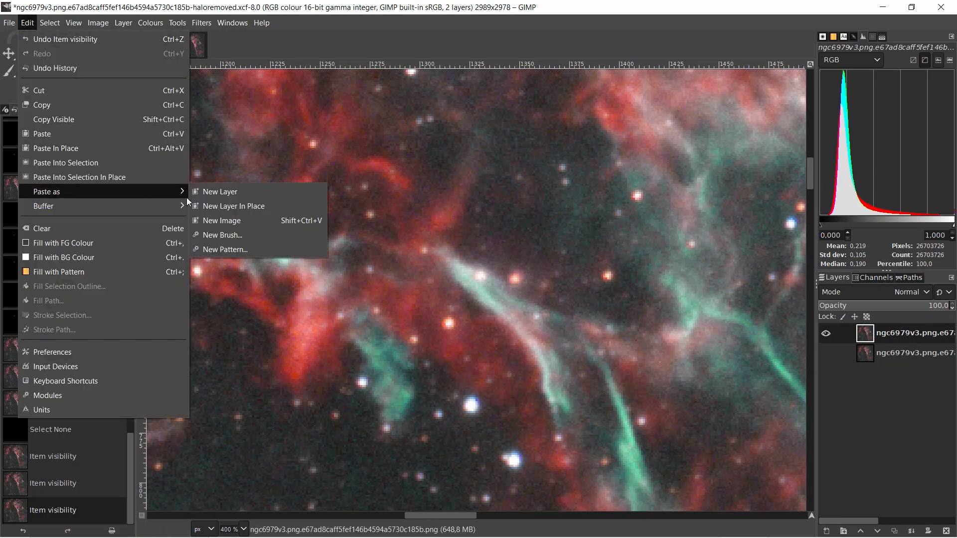
left_click(202, 188)
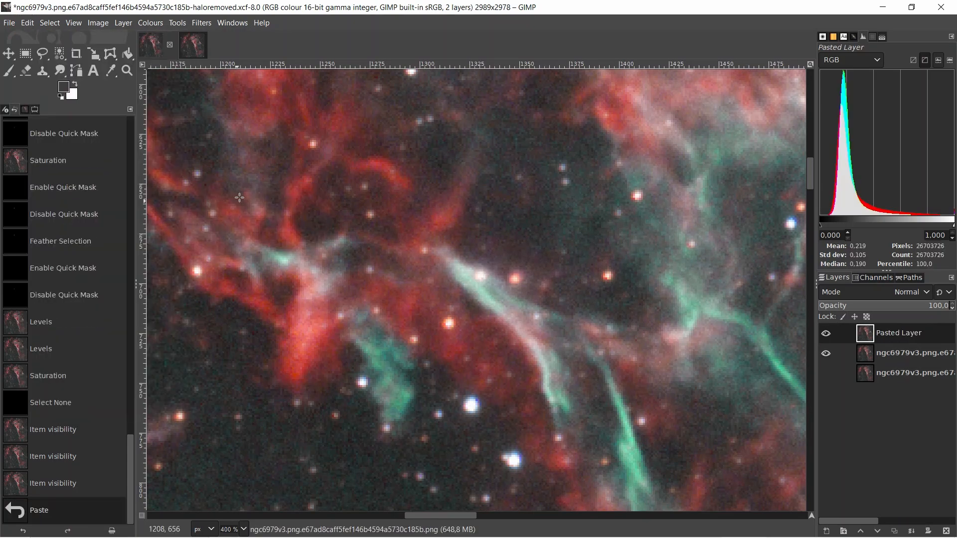
Step: Toggle the pasted layer's visibility to compare the star with and without its halo, leaving the pasted layer hidden
left_click(825, 336)
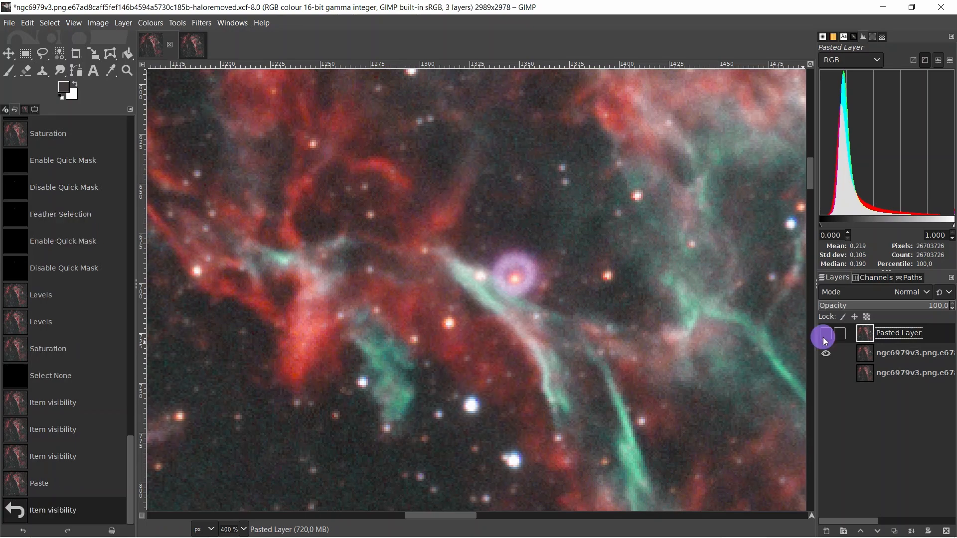
left_click(826, 333)
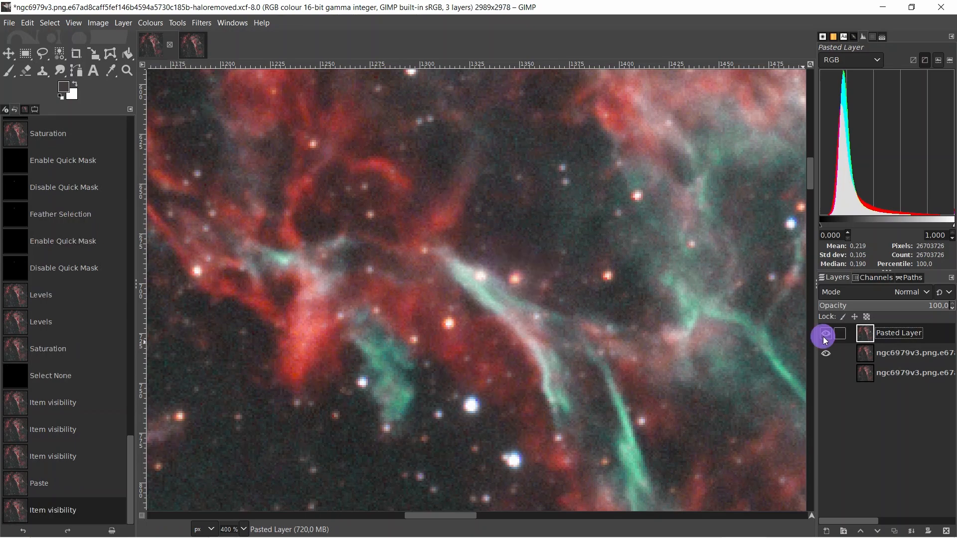
key("4")
scroll(540, 285, "down", 3)
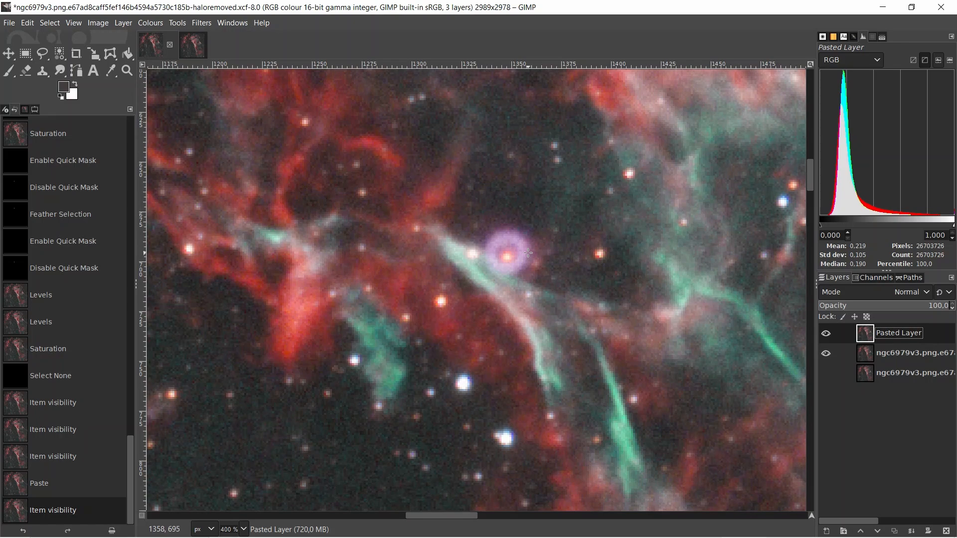
scroll(527, 245, "down", 1)
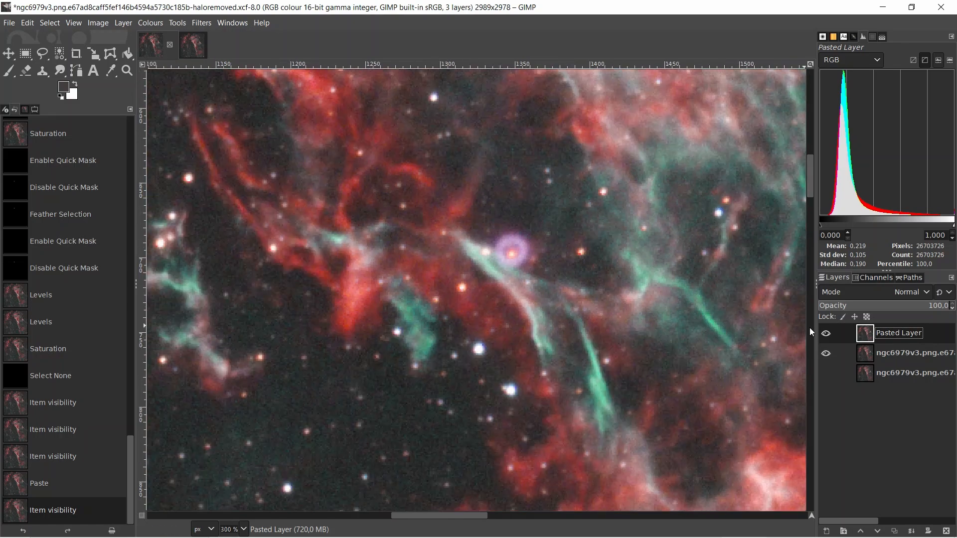
left_click(826, 332)
Step: Examine the corrected area around the star at several magnifications with the pasted layer hidden
scroll(536, 250, "down", 2)
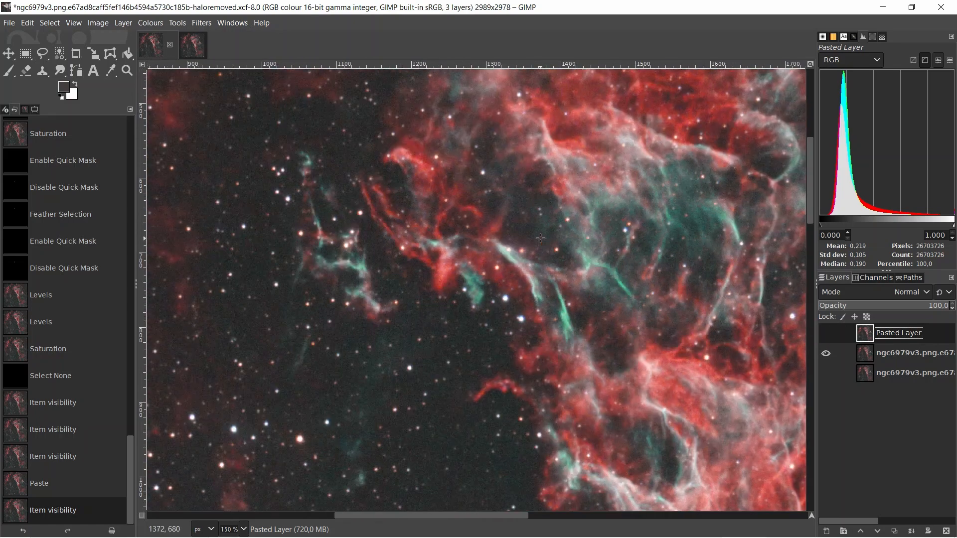
key("3")
scroll(540, 239, "down", 2)
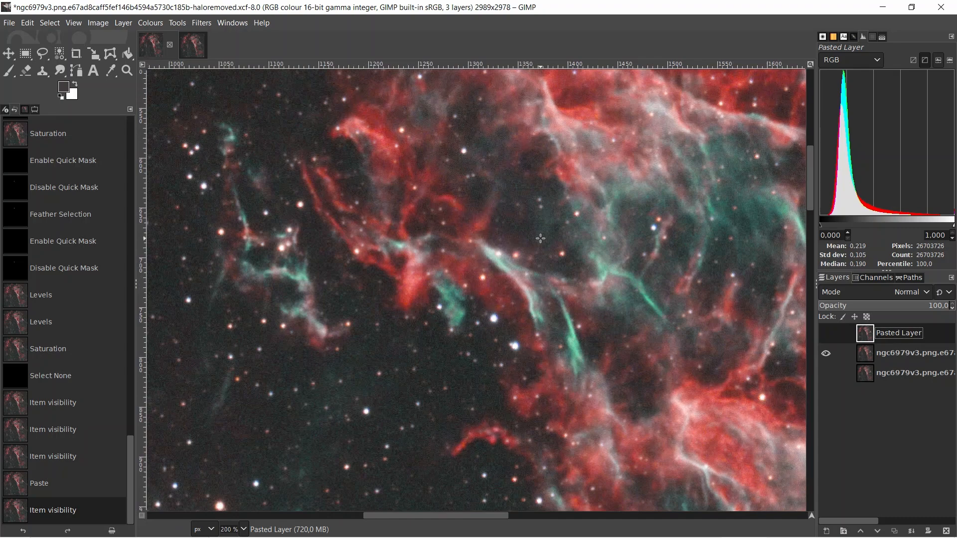
scroll(524, 231, "up", 1)
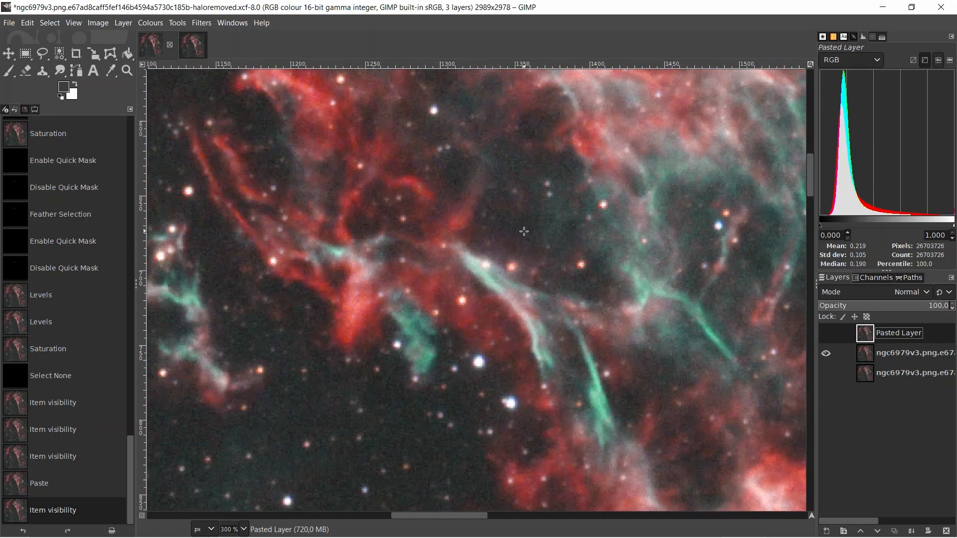
scroll(524, 231, "down", 2)
scroll(524, 232, "up", 3)
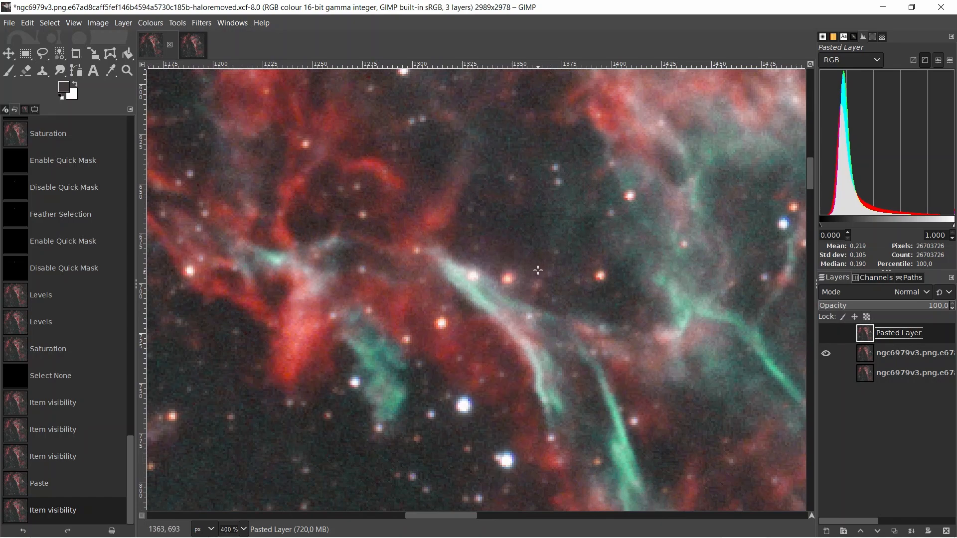
scroll(526, 268, "down", 2)
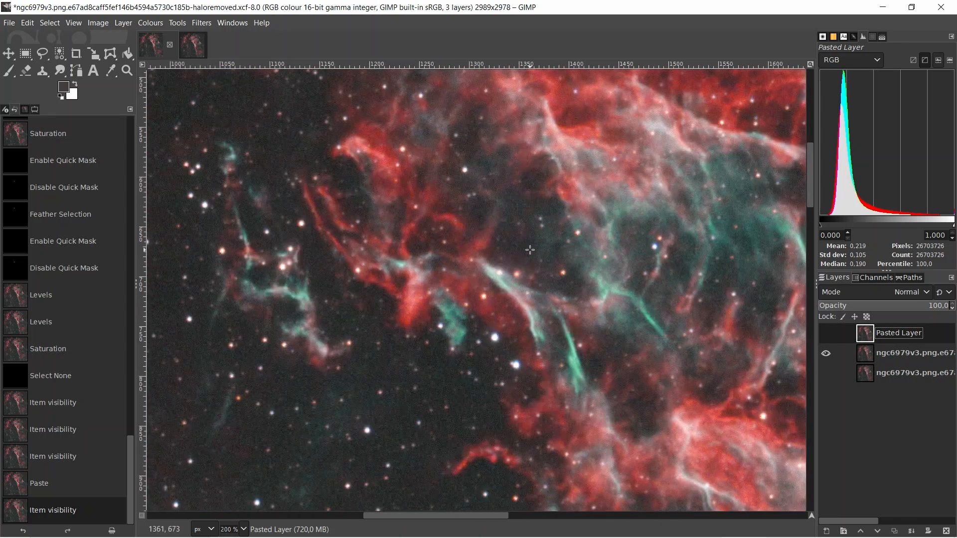
scroll(529, 250, "up", 3)
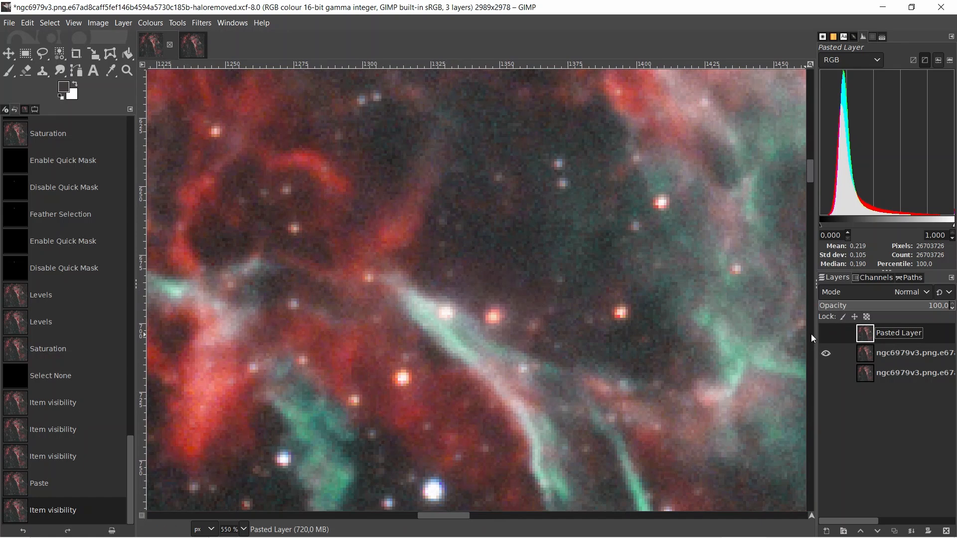
Step: Show and hide the pasted layer repeatedly in close and wider views, ending with it hidden, and inspect the surrounding nebula
left_click(826, 333)
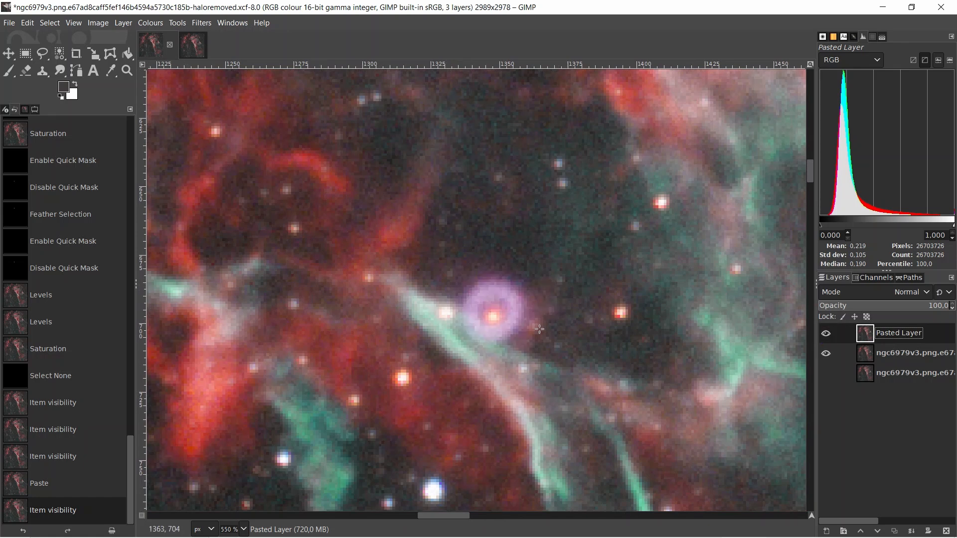
scroll(568, 323, "down", 3)
left_click(825, 333)
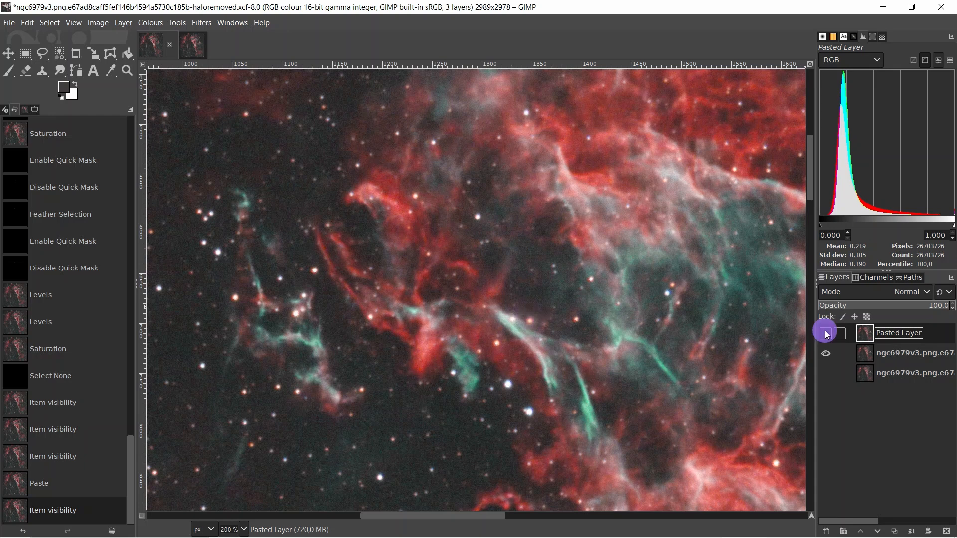
left_click(824, 334)
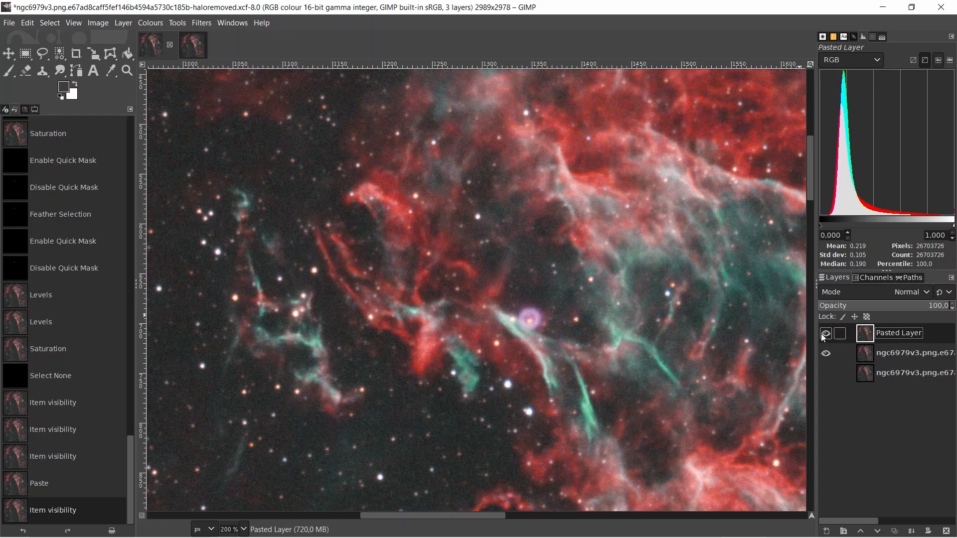
left_click(826, 334)
left_click(825, 334)
left_click(823, 334)
scroll(584, 342, "down", 1)
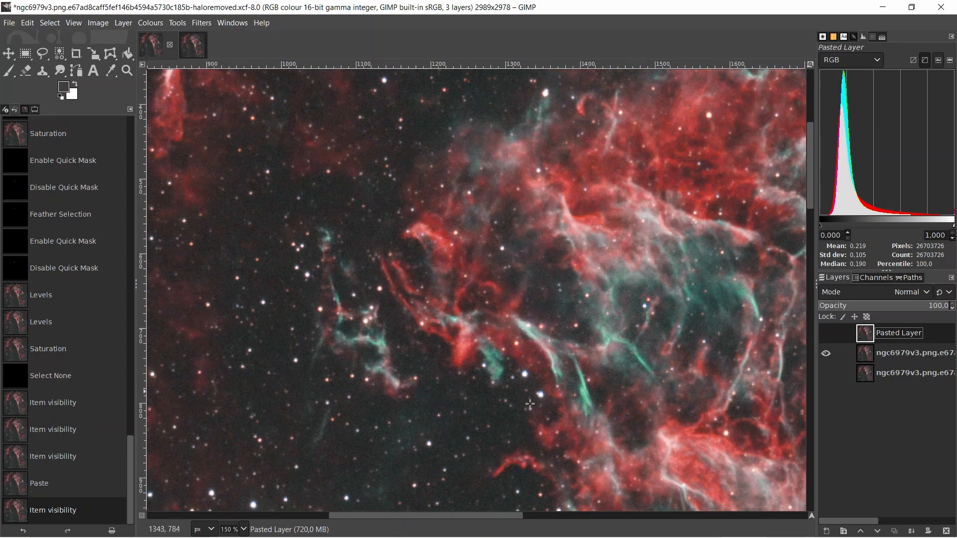
left_click_drag(490, 515, 522, 521)
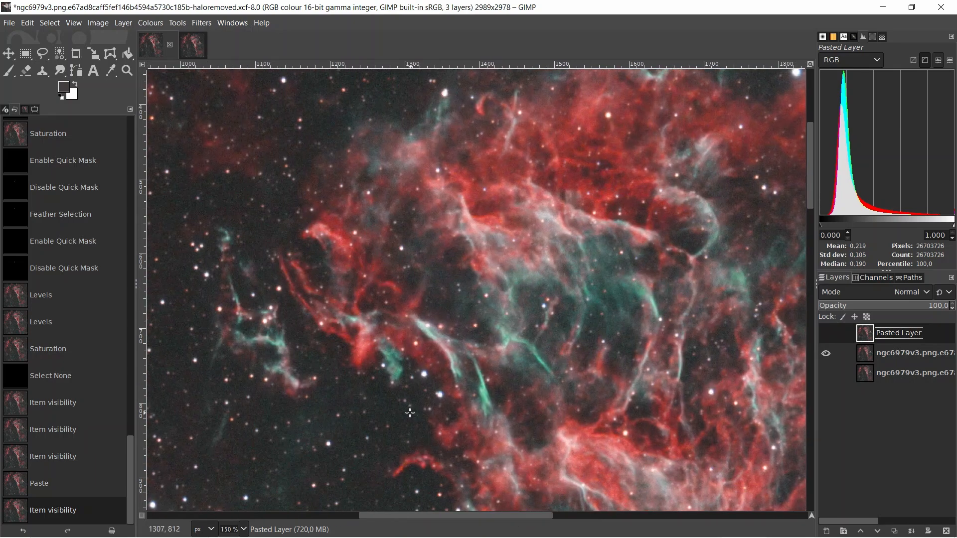
scroll(409, 412, "down", 3)
left_click_drag(423, 517, 414, 516)
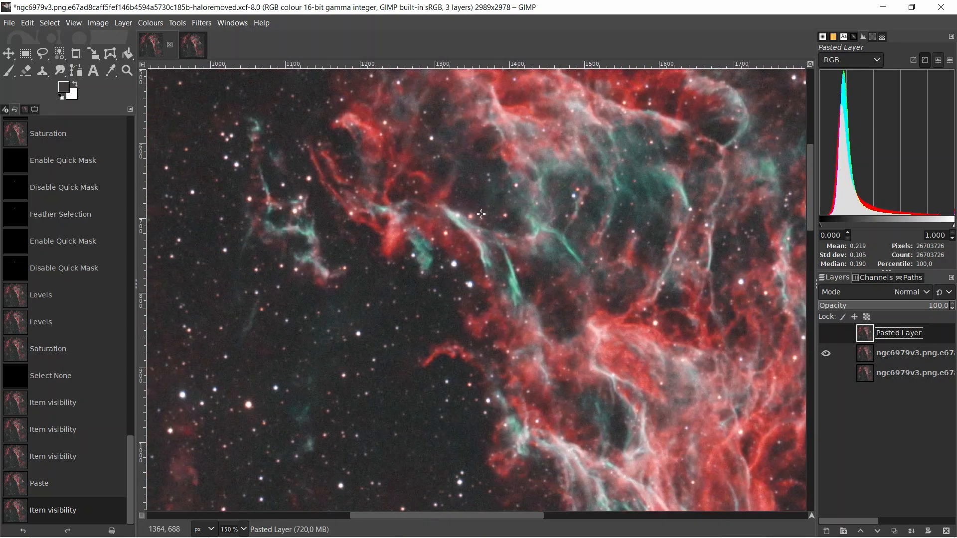
scroll(481, 214, "up", 2)
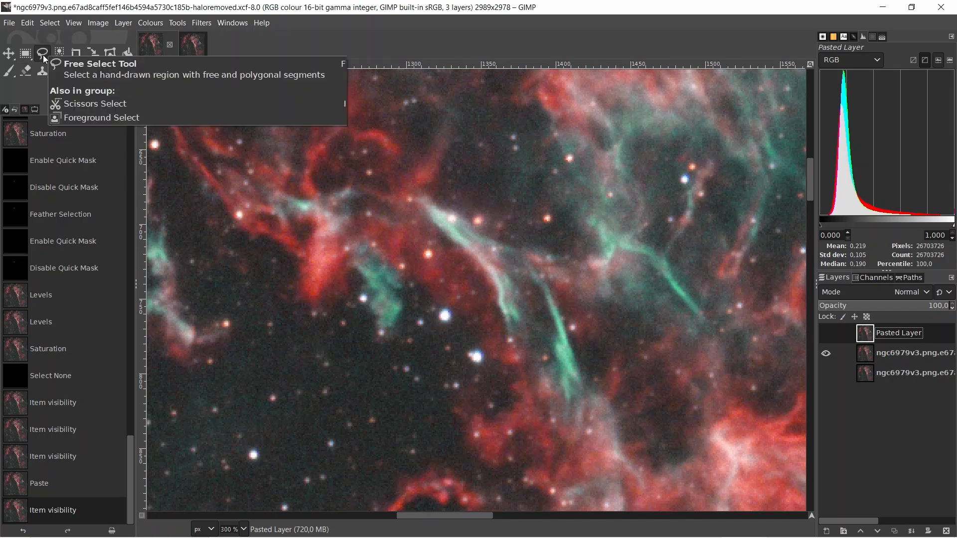
left_click(50, 23)
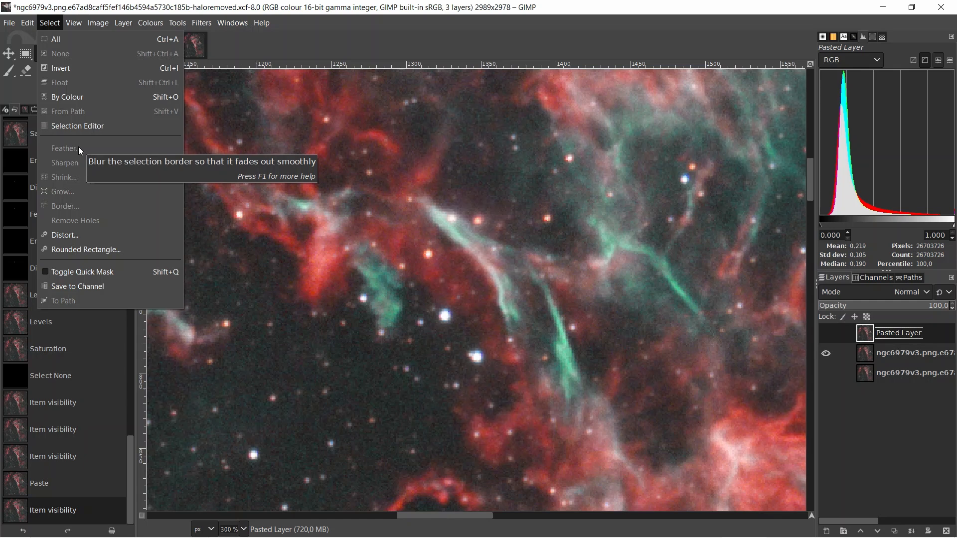
mouse_move(261, 22)
left_click(279, 9)
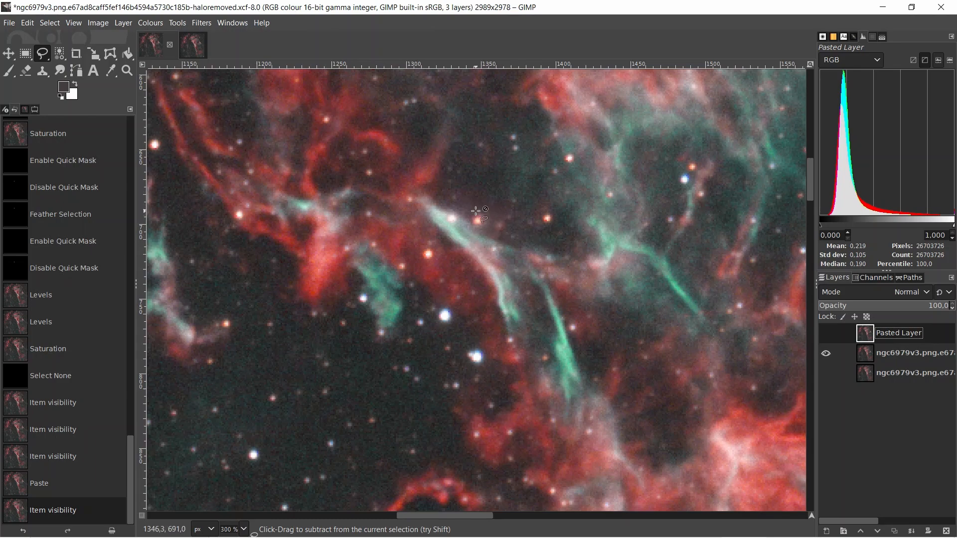
Step: Inspect the corrected star up close and within the wider nebula for any remaining traces of the halo
scroll(478, 210, "up", 3, "ctrl")
scroll(500, 204, "down", 1, "ctrl")
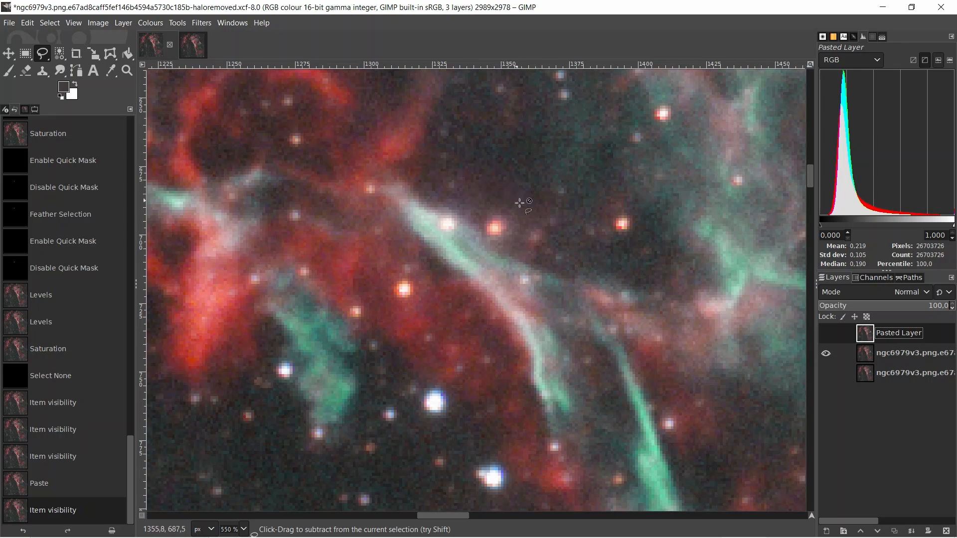
scroll(526, 214, "down", 1, "ctrl")
scroll(526, 213, "down", 1, "ctrl")
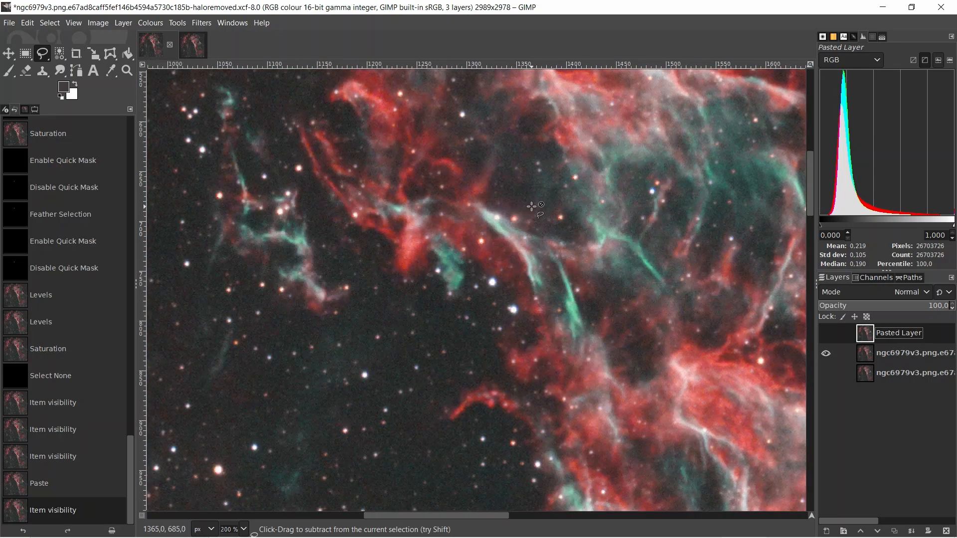
scroll(531, 206, "up", 2, "ctrl")
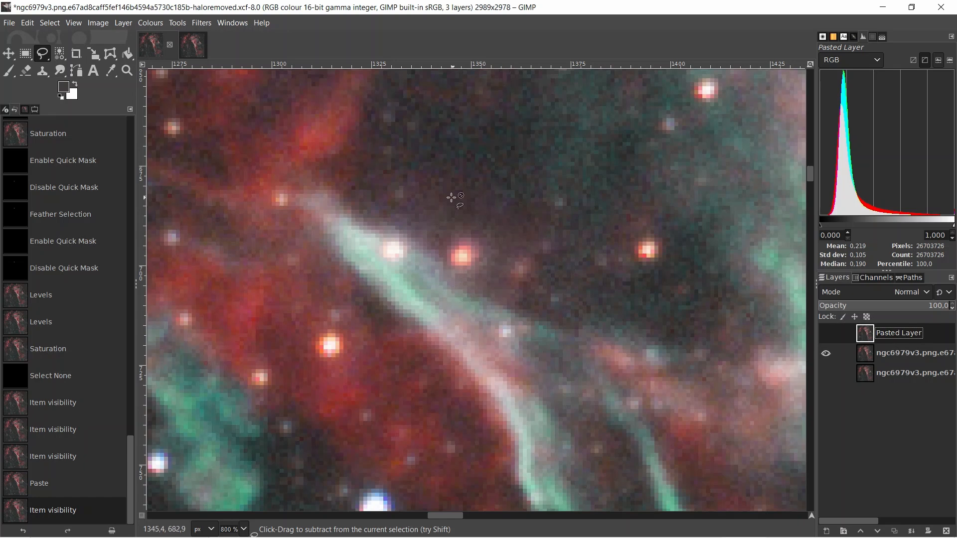
scroll(503, 250, "down", 1, "ctrl")
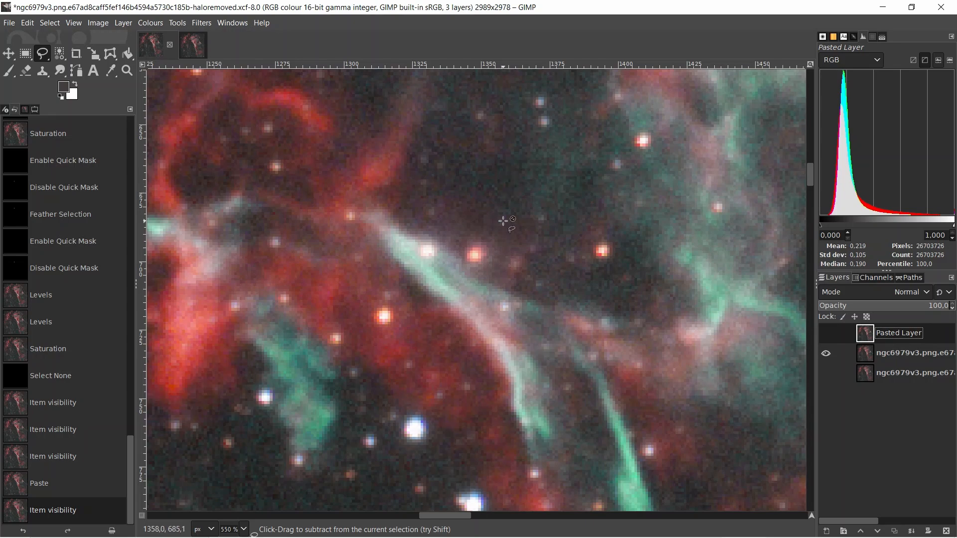
key("2")
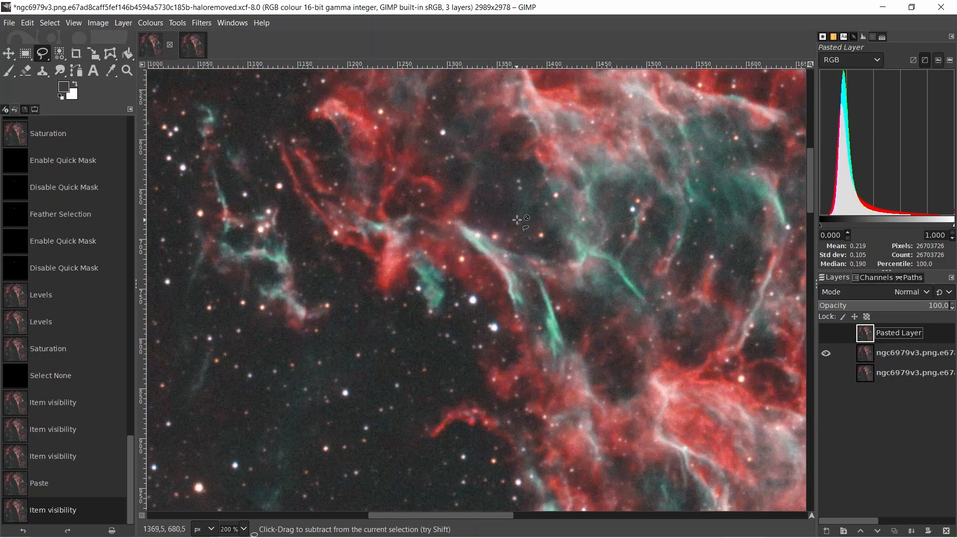
key("minus")
scroll(537, 221, "up", 3)
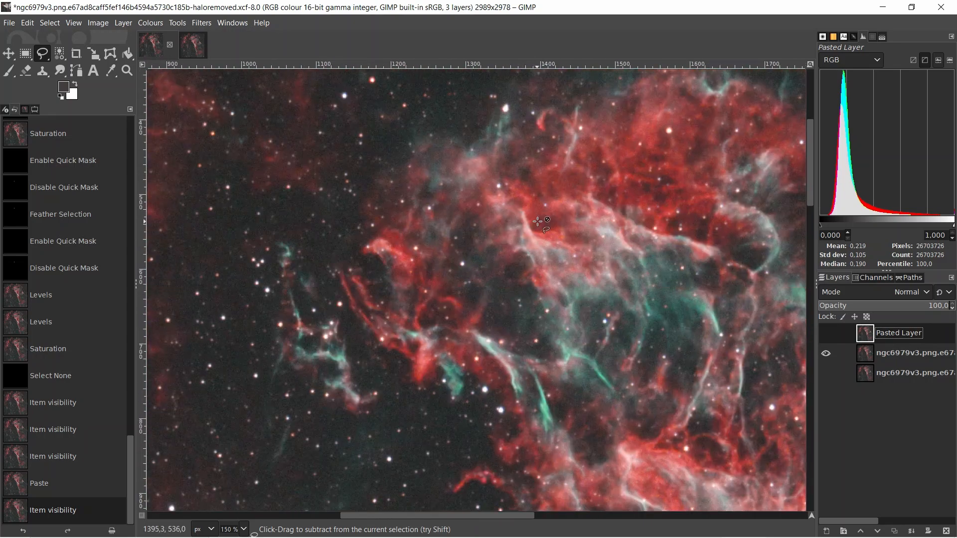
key("plus")
key("plus")
key("plus")
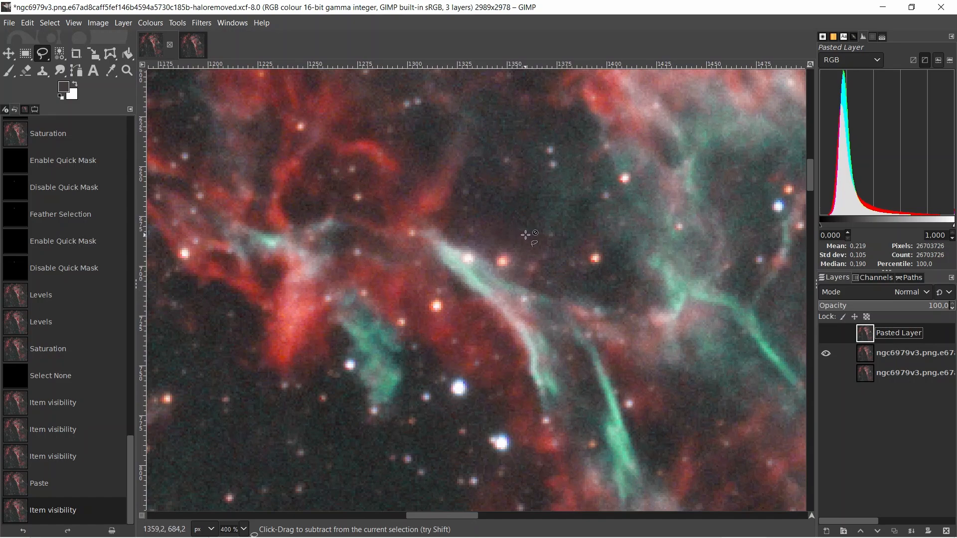
scroll(525, 235, "down", 4)
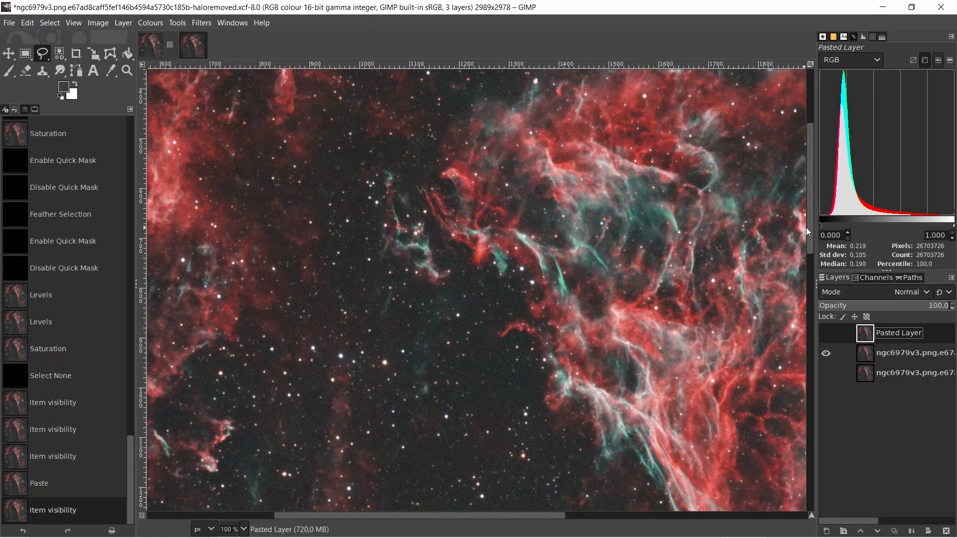
left_click_drag(812, 227, 811, 215)
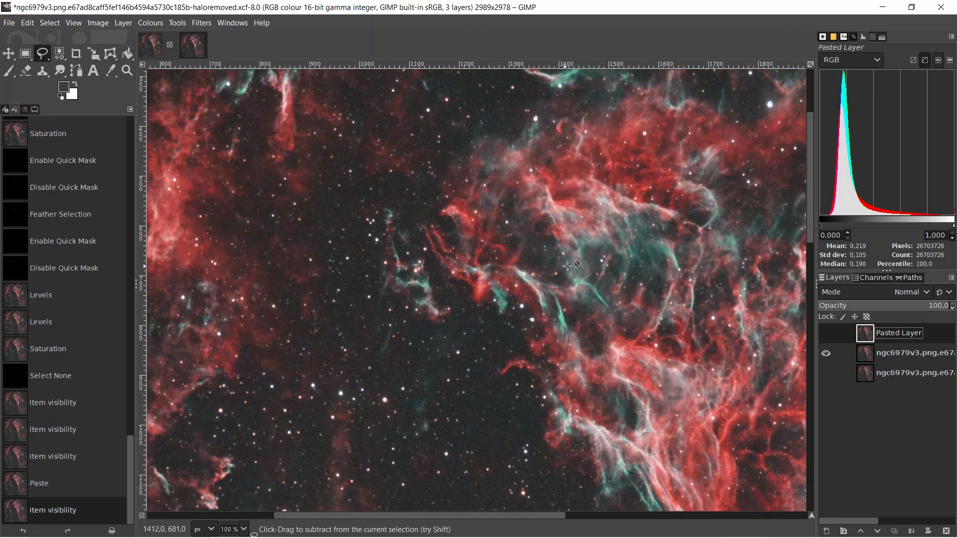